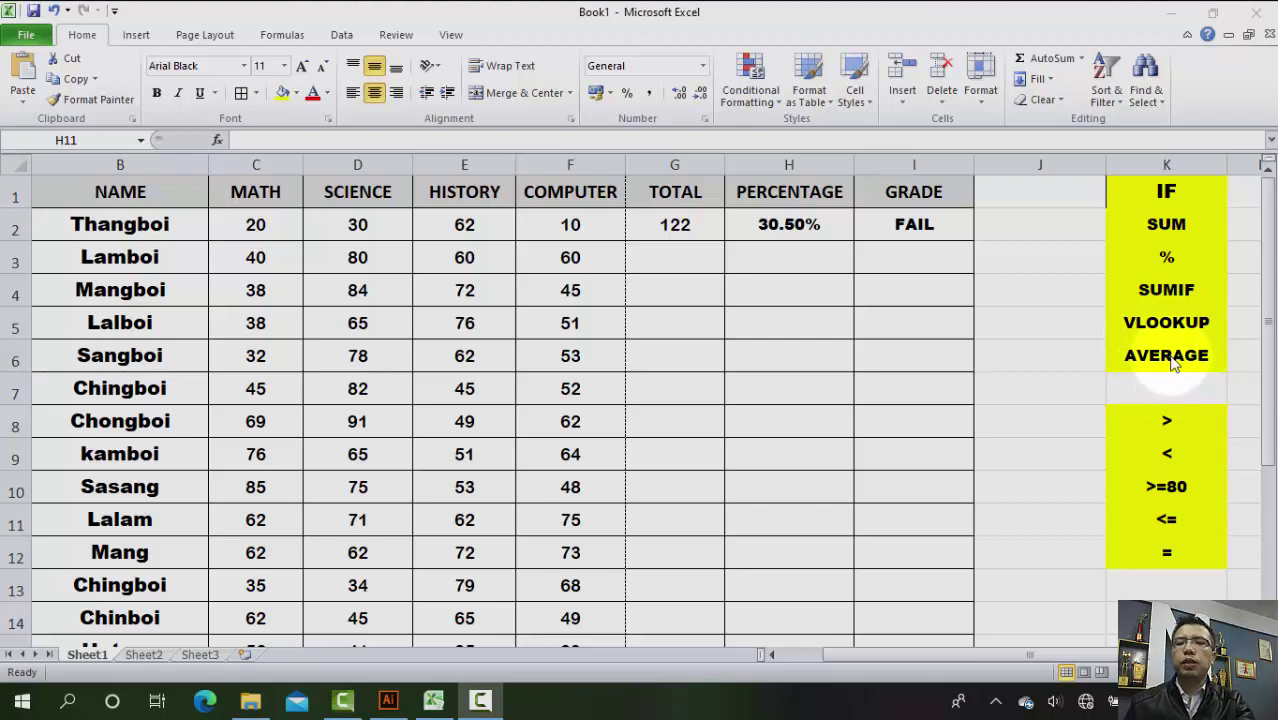
Step: Review the IF, SUM and % entries in the function list in column K
{"action": "left_click", "coordinate": [1126, 198]}
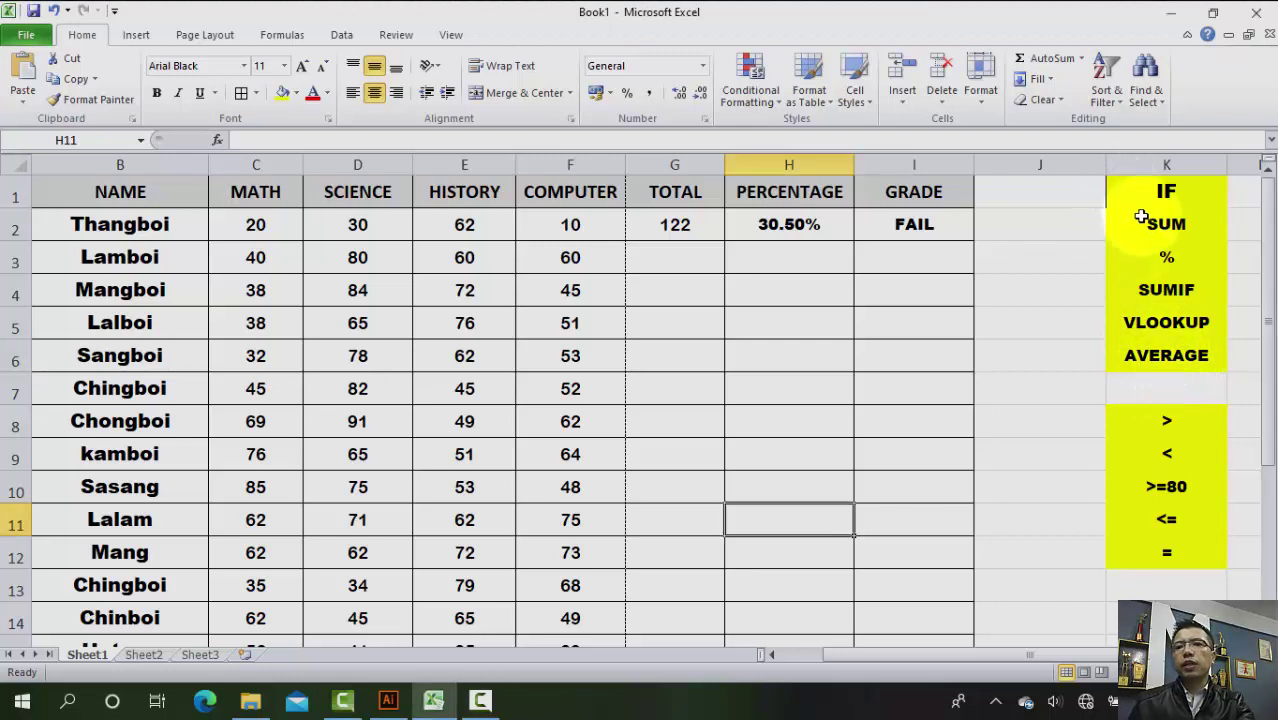
{"action": "left_click", "coordinate": [1206, 262]}
{"action": "left_click", "coordinate": [1204, 229]}
{"action": "left_click", "coordinate": [1199, 199]}
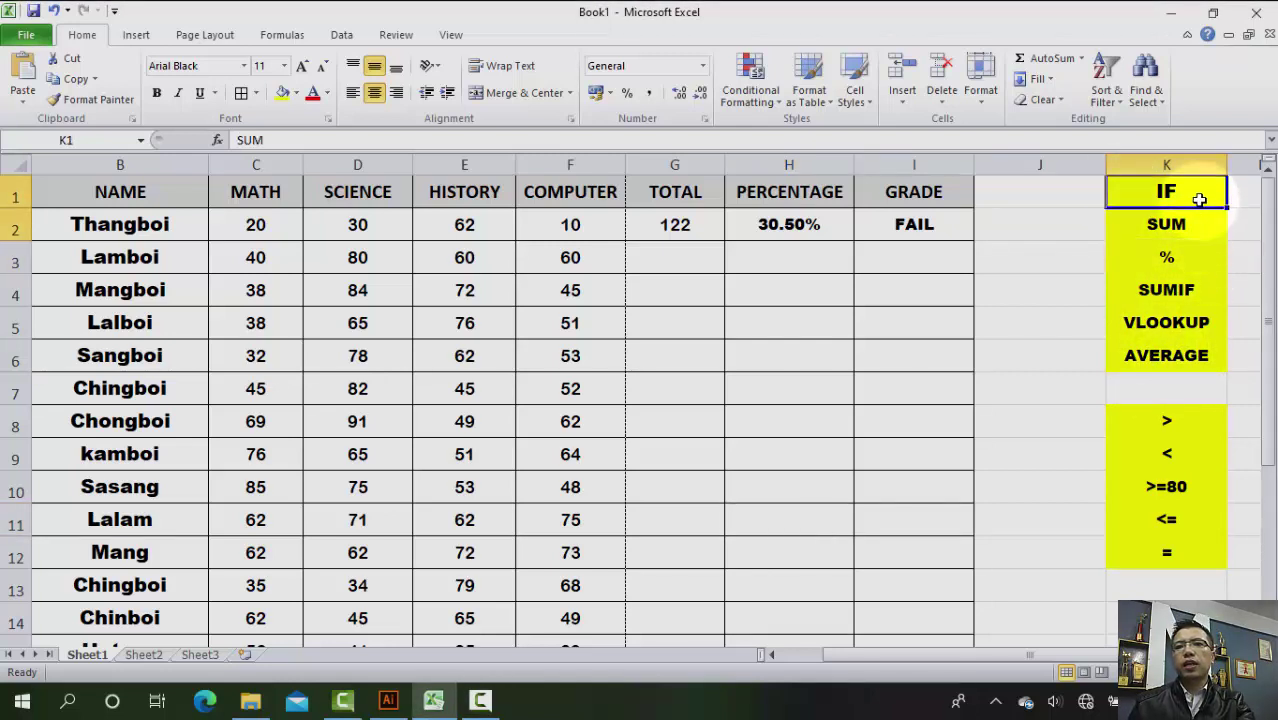
{"action": "left_click", "coordinate": [1196, 227]}
{"action": "left_click", "coordinate": [1186, 257]}
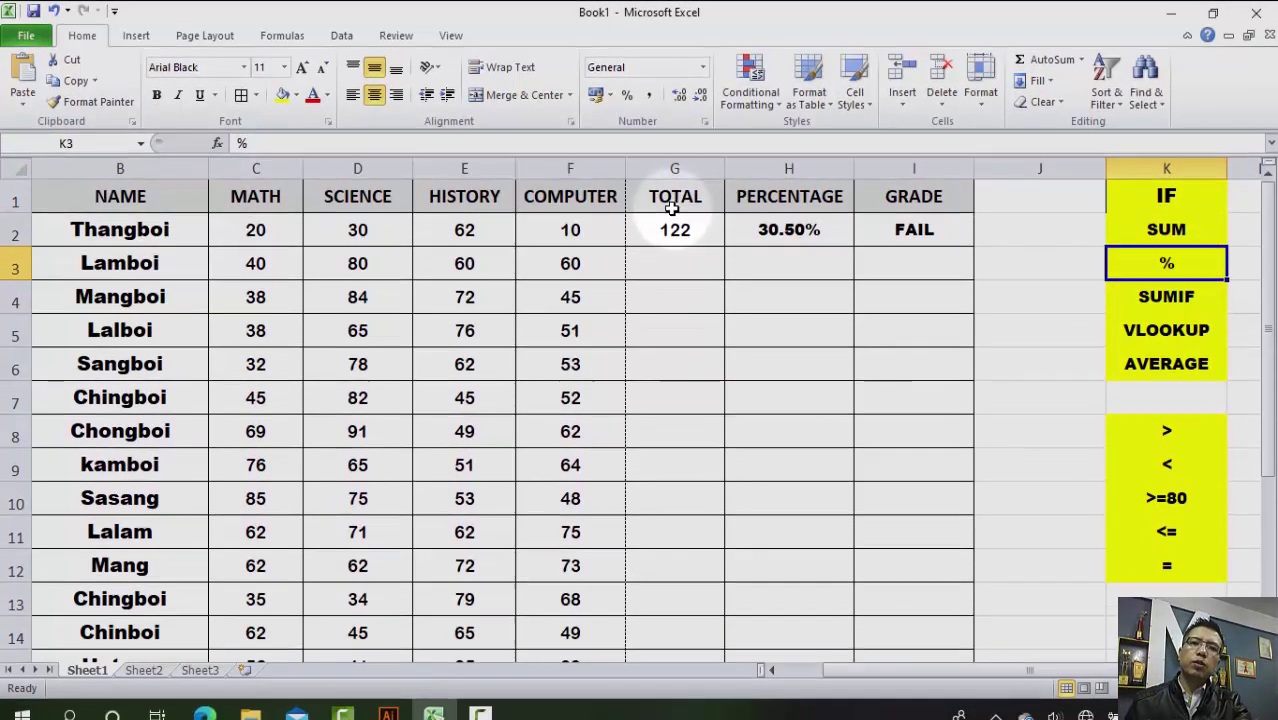
{"action": "left_click", "coordinate": [1172, 230]}
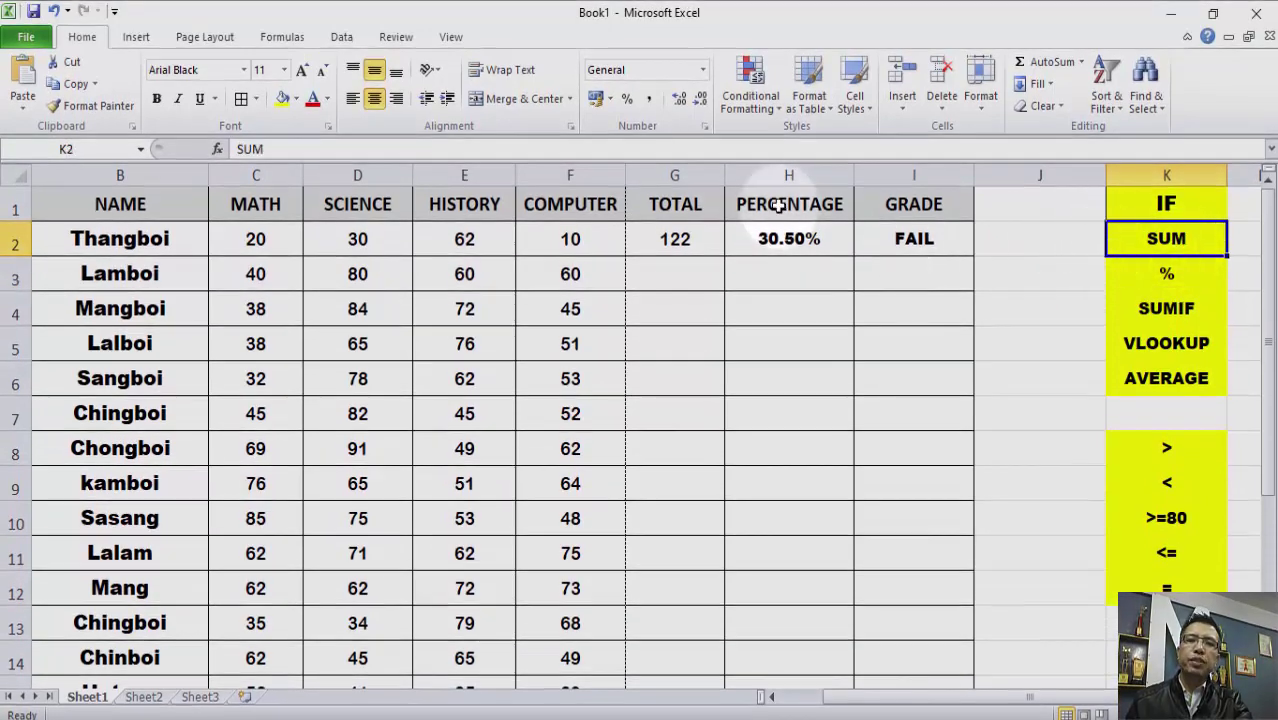
{"action": "left_click", "coordinate": [1168, 278]}
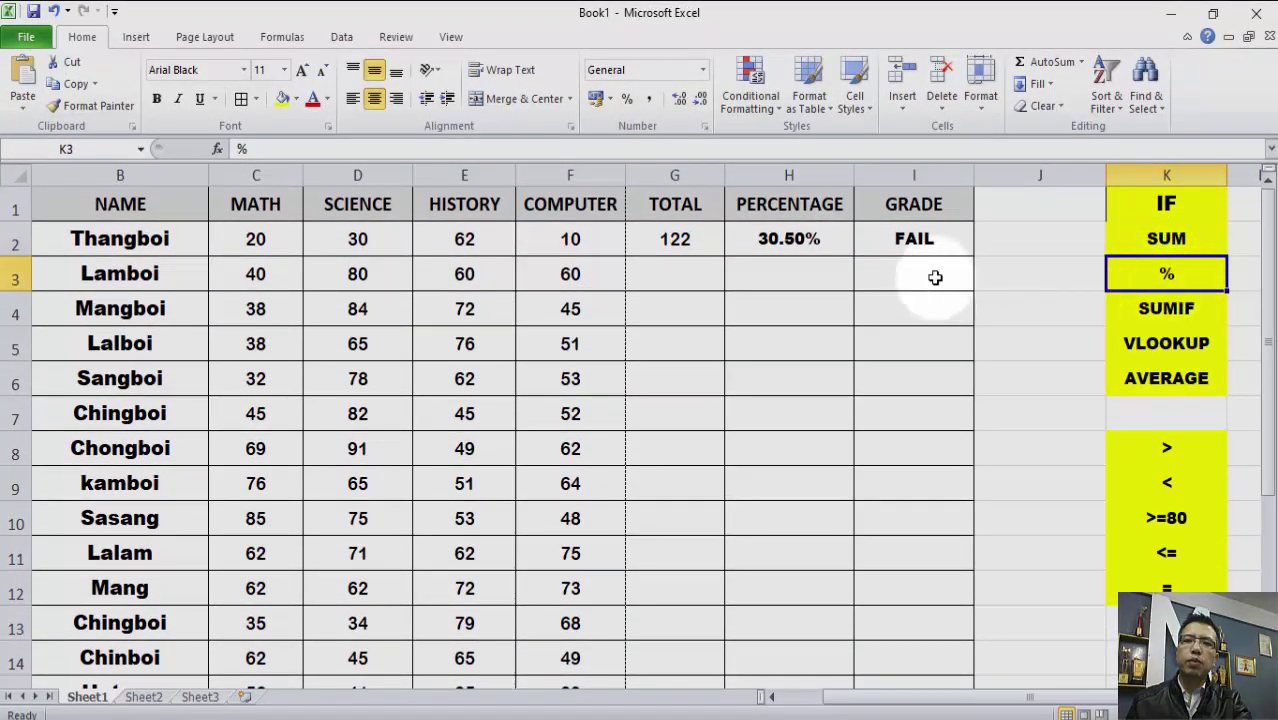
{"action": "left_click", "coordinate": [1182, 205]}
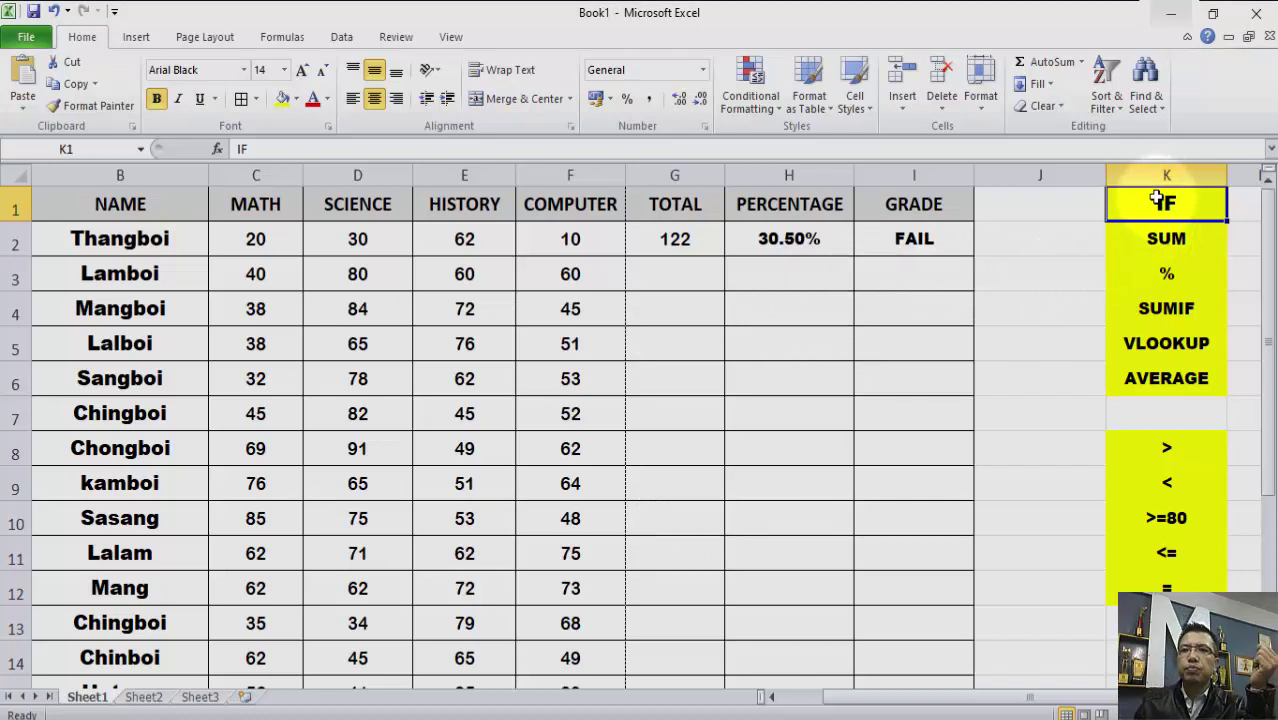
{"action": "left_click", "coordinate": [1150, 240]}
{"action": "left_click", "coordinate": [1150, 275]}
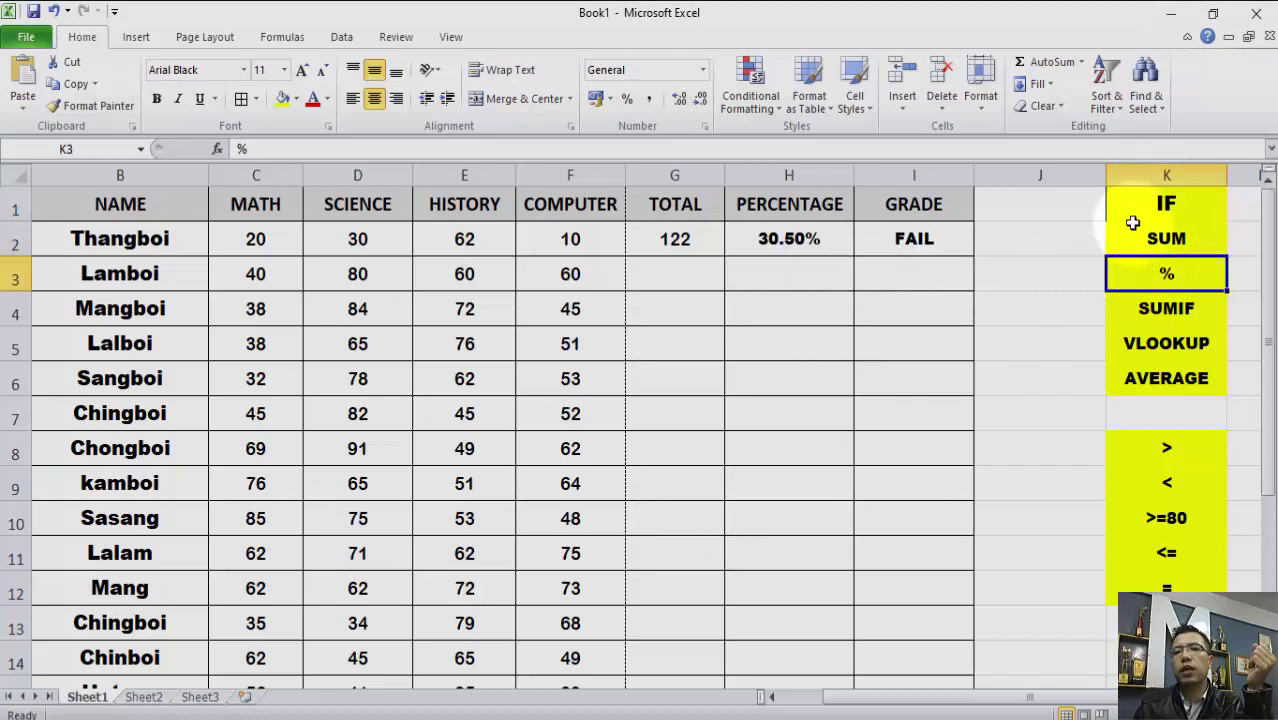
{"action": "left_click", "coordinate": [1133, 236]}
{"action": "left_click", "coordinate": [1134, 201]}
{"action": "left_click", "coordinate": [1134, 244]}
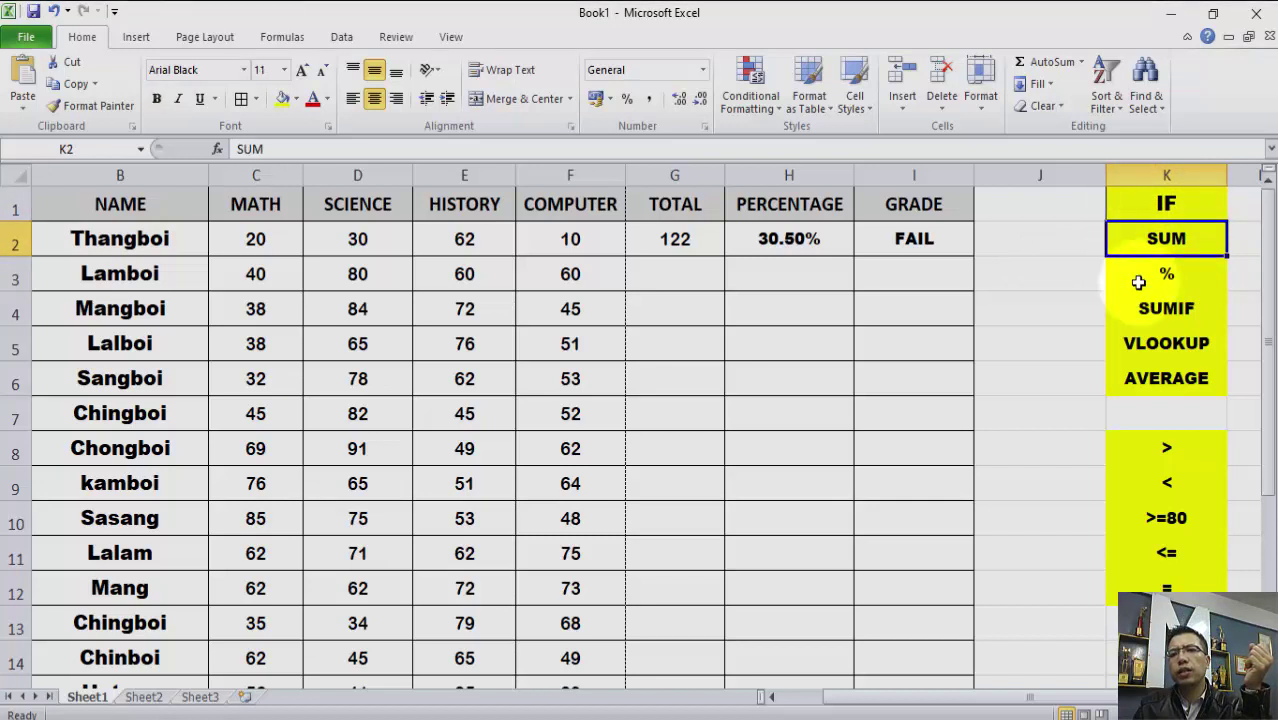
{"action": "left_click", "coordinate": [1140, 283]}
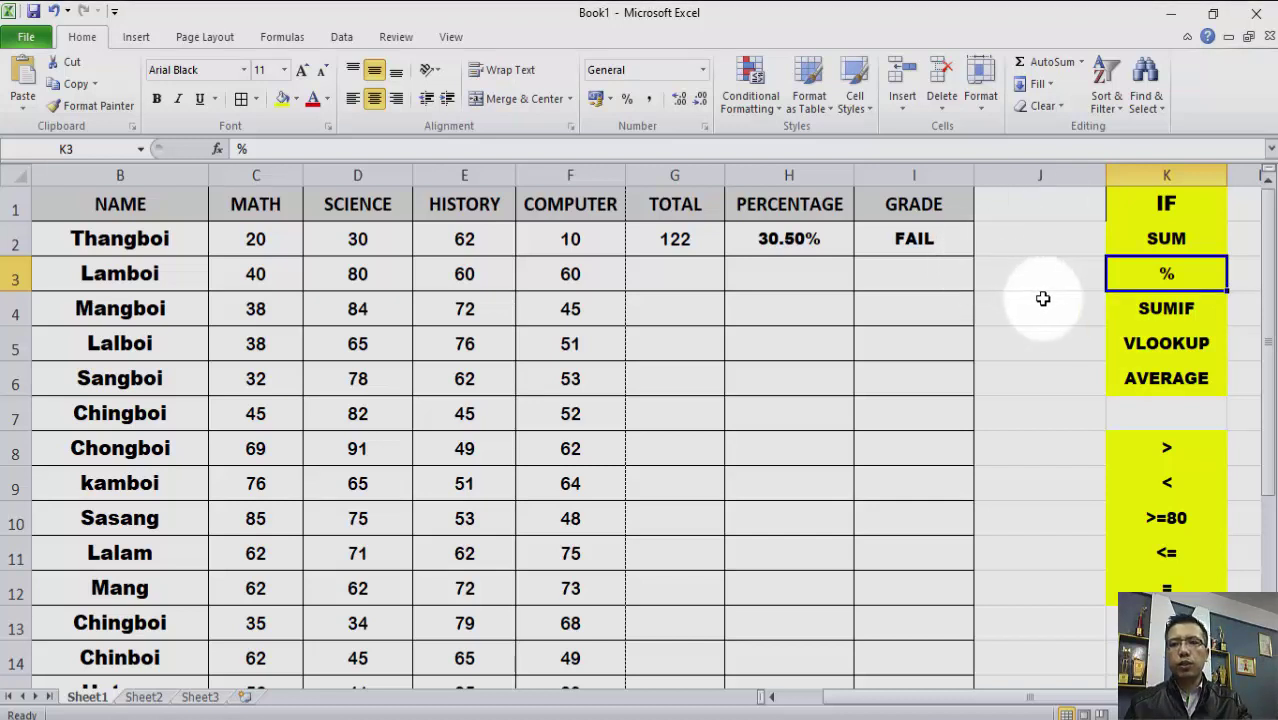
{"action": "left_click", "coordinate": [1166, 204]}
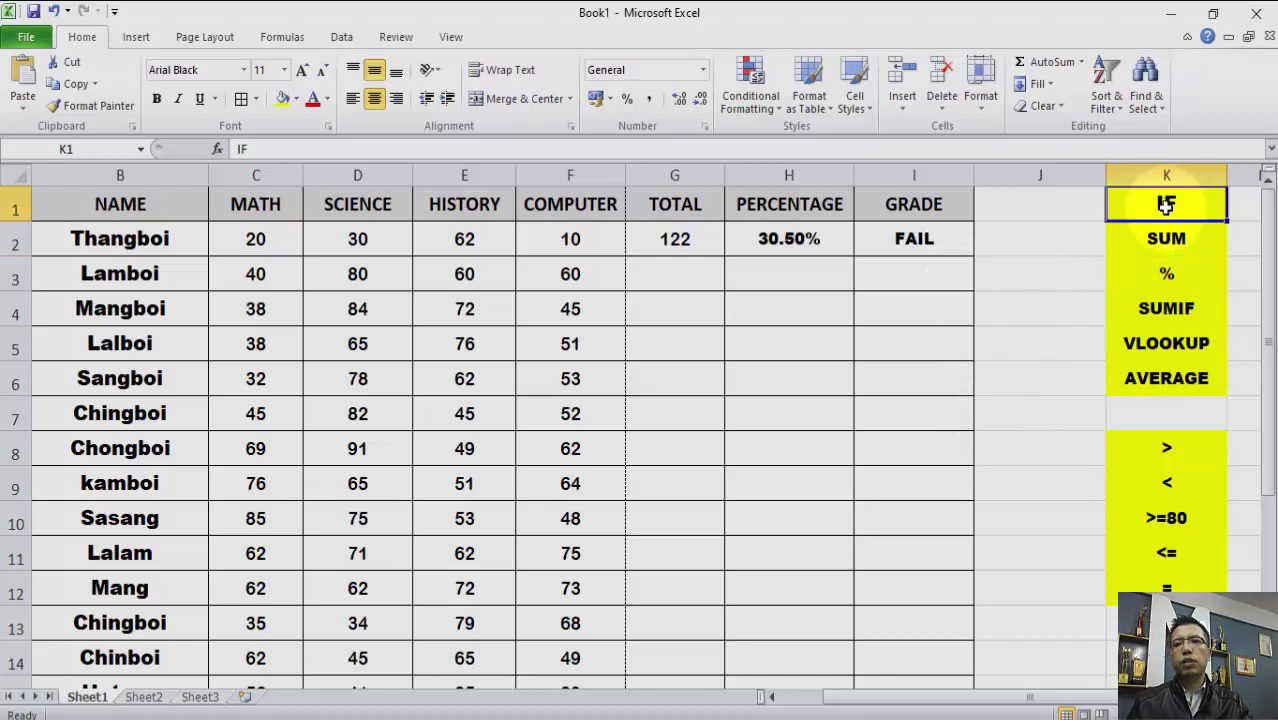
{"action": "left_click", "coordinate": [1162, 236]}
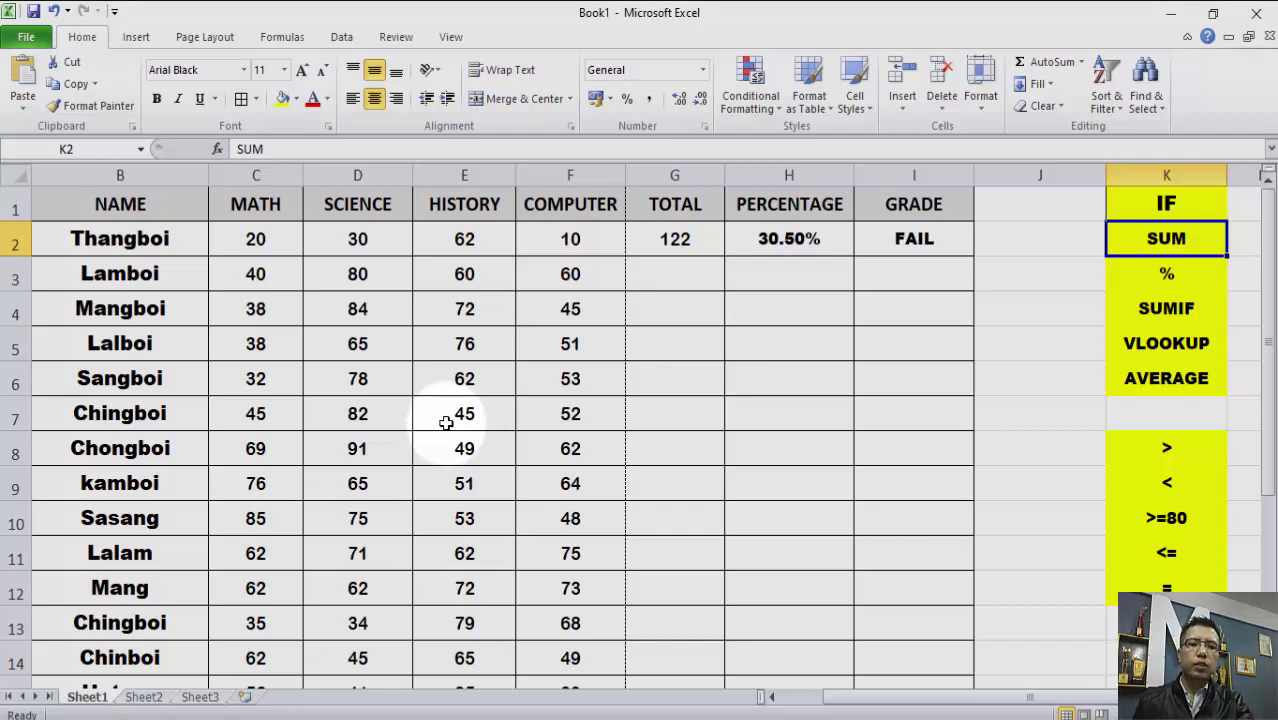
Step: Examine which functions are noted in row 22 beneath the Total, Percentage and Grade columns
{"action": "scroll", "coordinate": [800, 428], "scroll_direction": "down", "scroll_amount": 5}
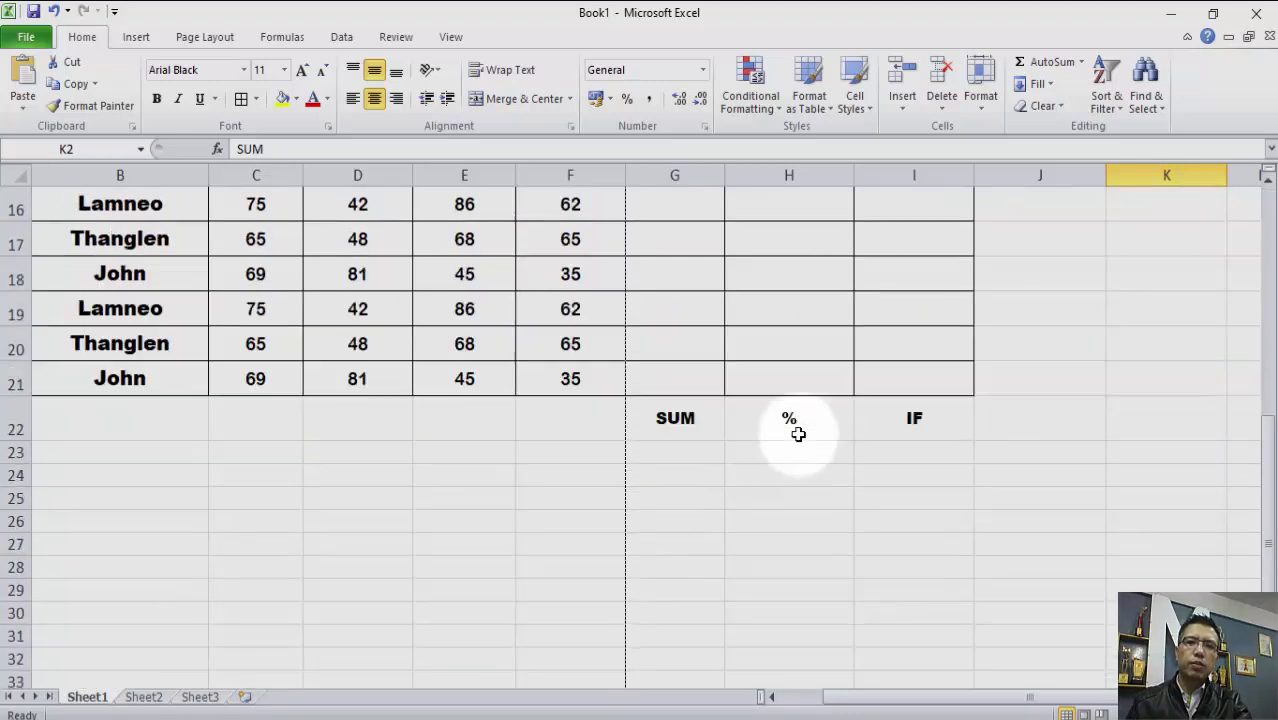
{"action": "scroll", "coordinate": [798, 434], "scroll_direction": "up", "scroll_amount": 5}
{"action": "scroll", "coordinate": [745, 394], "scroll_direction": "down", "scroll_amount": 5}
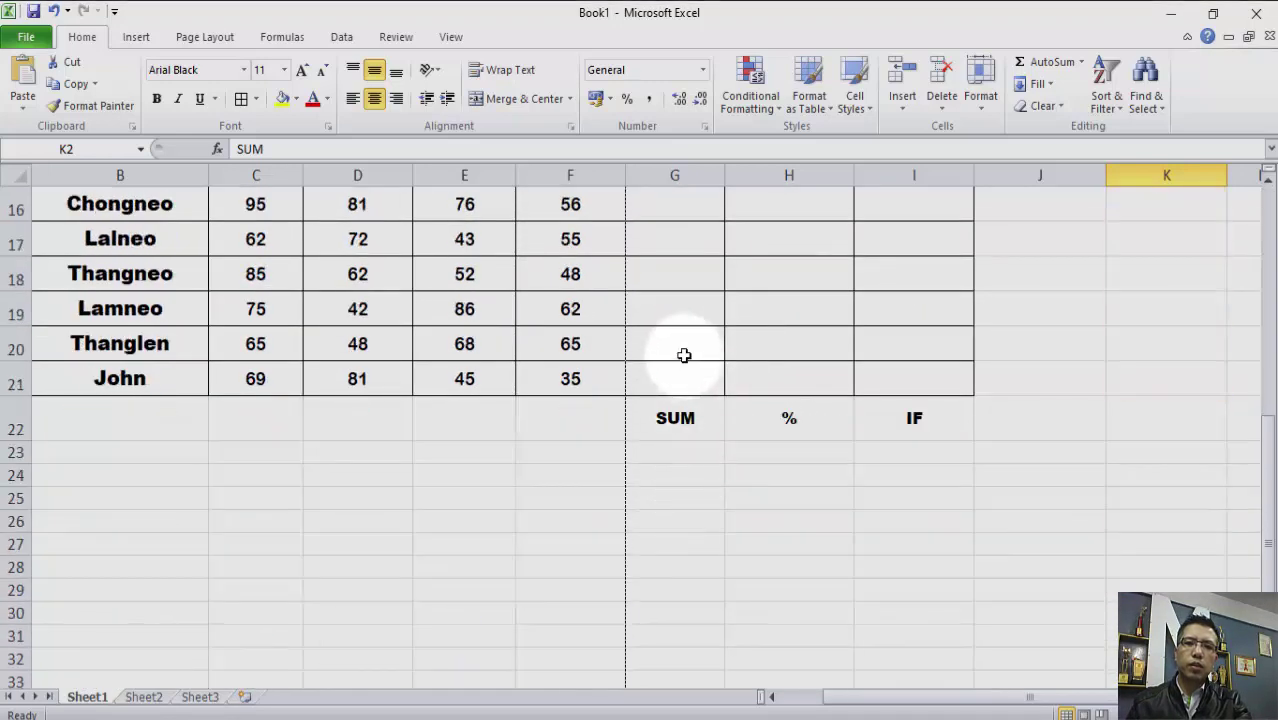
{"action": "scroll", "coordinate": [789, 440], "scroll_direction": "up", "scroll_amount": 5}
{"action": "scroll", "coordinate": [778, 485], "scroll_direction": "down", "scroll_amount": 6}
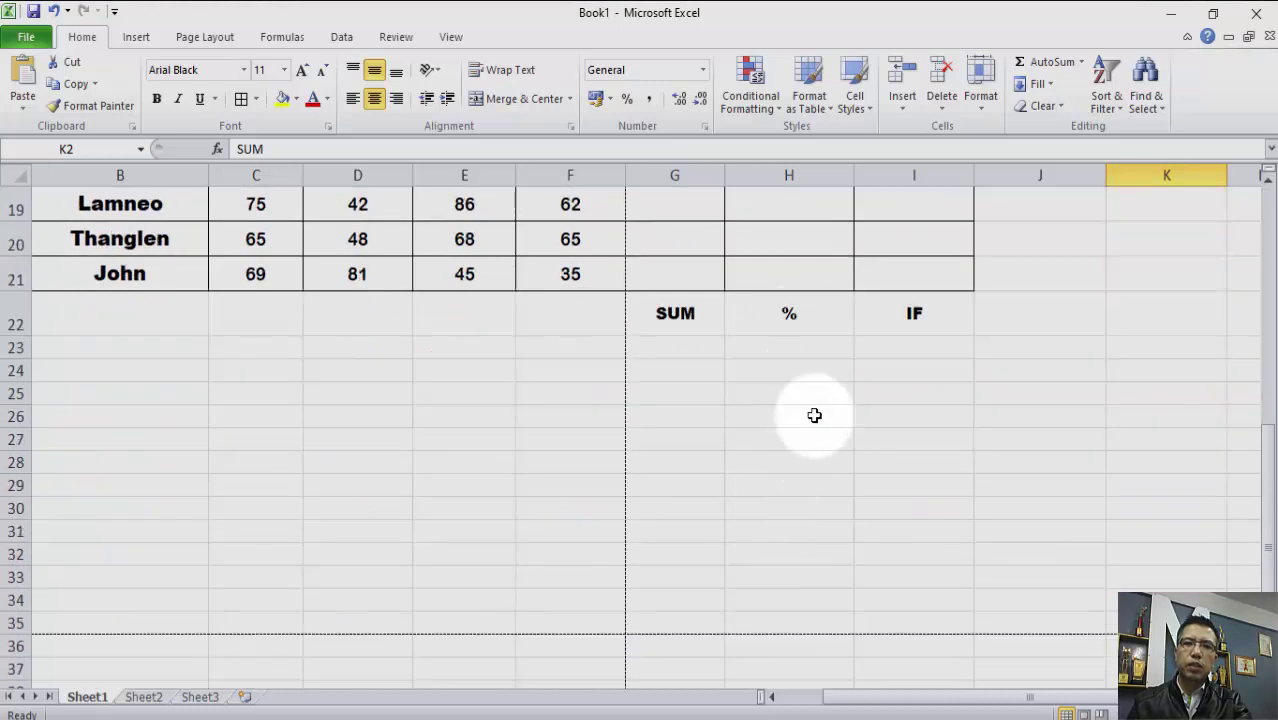
{"action": "scroll", "coordinate": [840, 440], "scroll_direction": "up", "scroll_amount": 6}
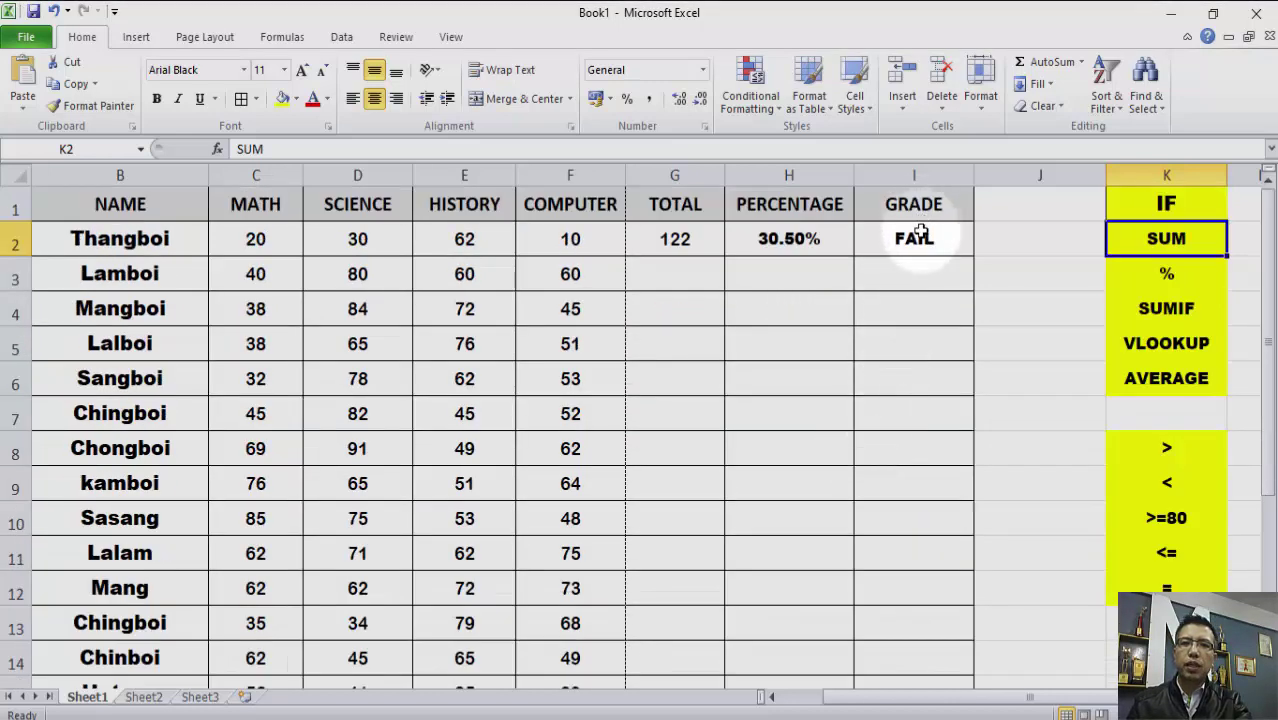
{"action": "scroll", "coordinate": [919, 232], "scroll_direction": "down", "scroll_amount": 5}
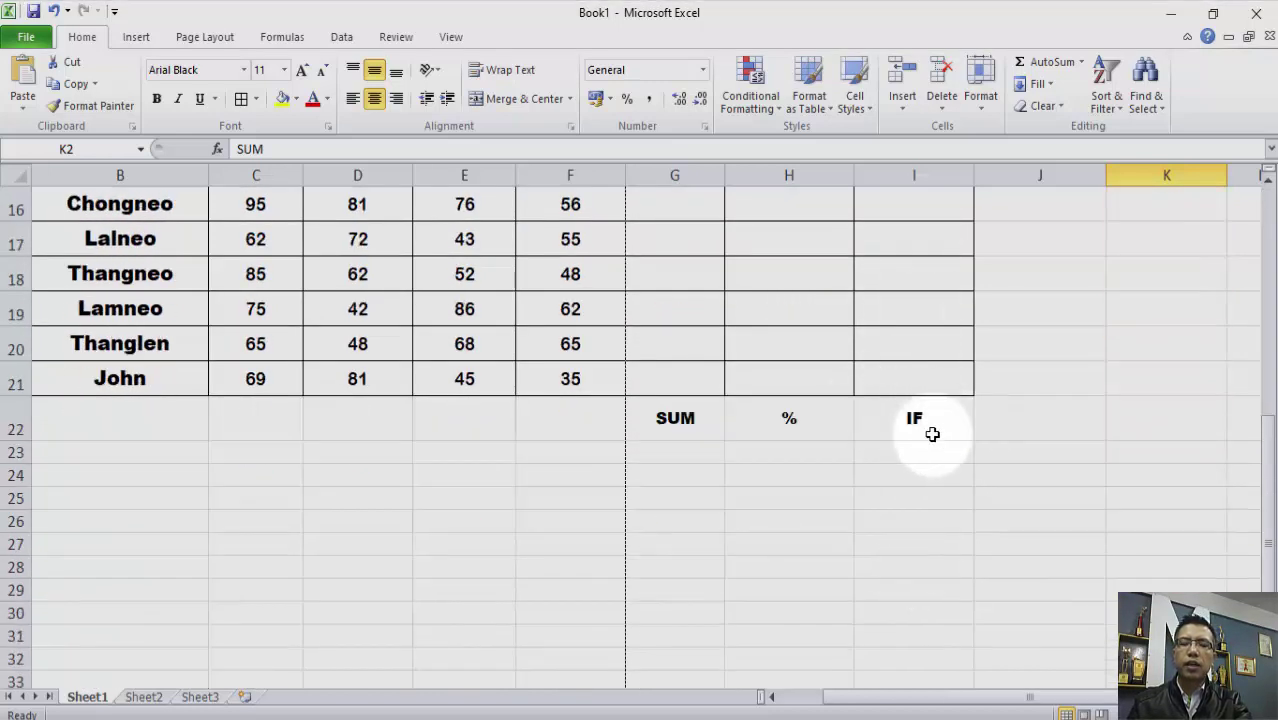
{"action": "scroll", "coordinate": [927, 502], "scroll_direction": "up", "scroll_amount": 5}
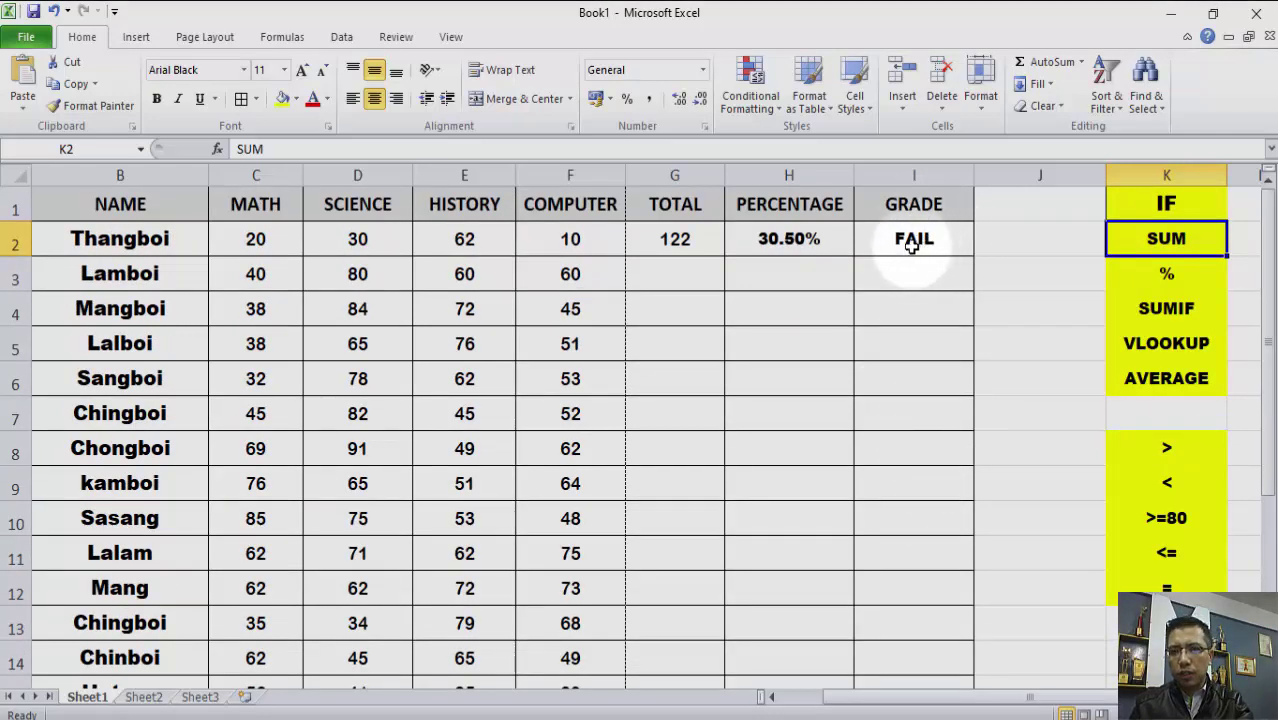
Step: Set the row 2 marks to 80 for Computer, 90 for Science and 96 for Math
{"action": "left_click", "coordinate": [578, 241]}
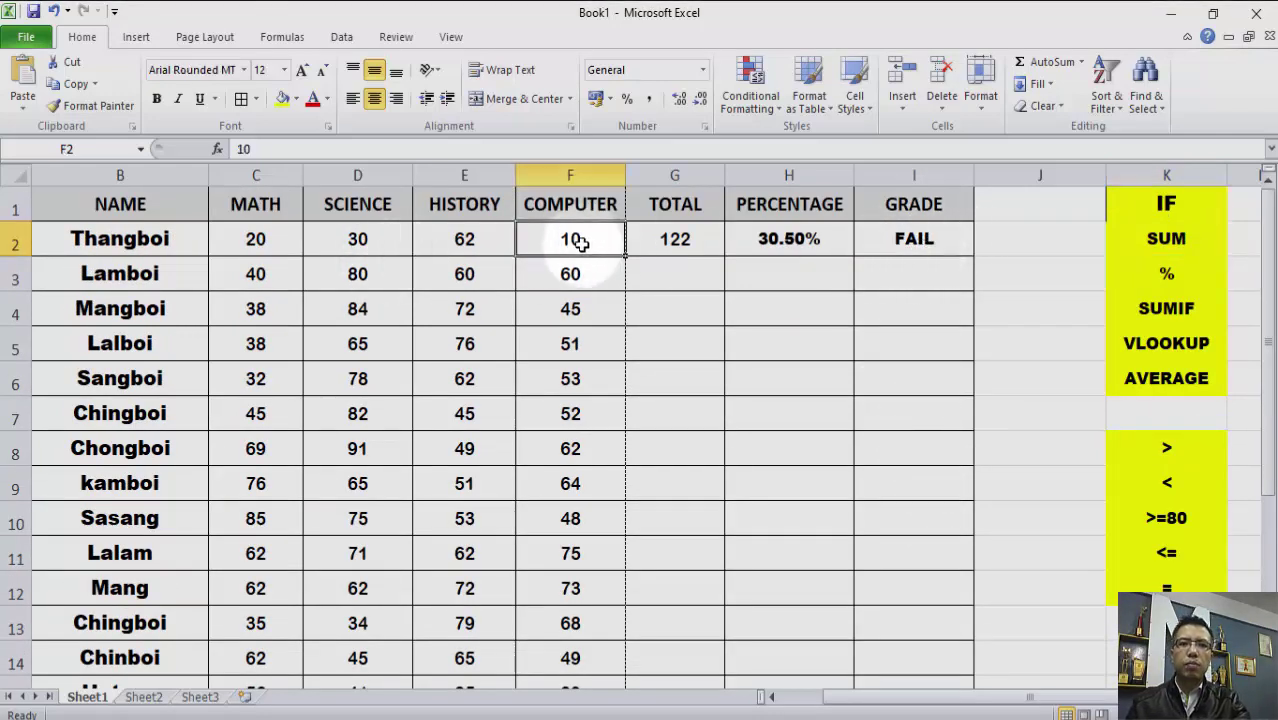
{"action": "type", "text": "80"}
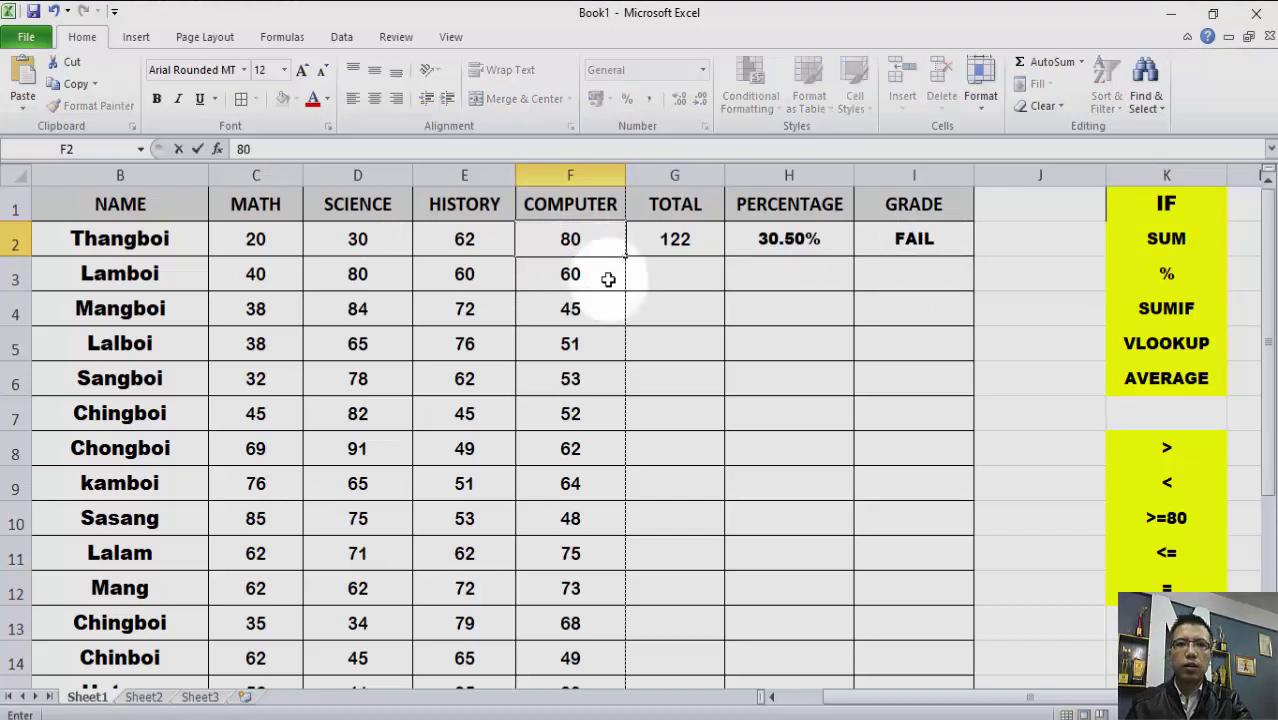
{"action": "key", "text": "Return"}
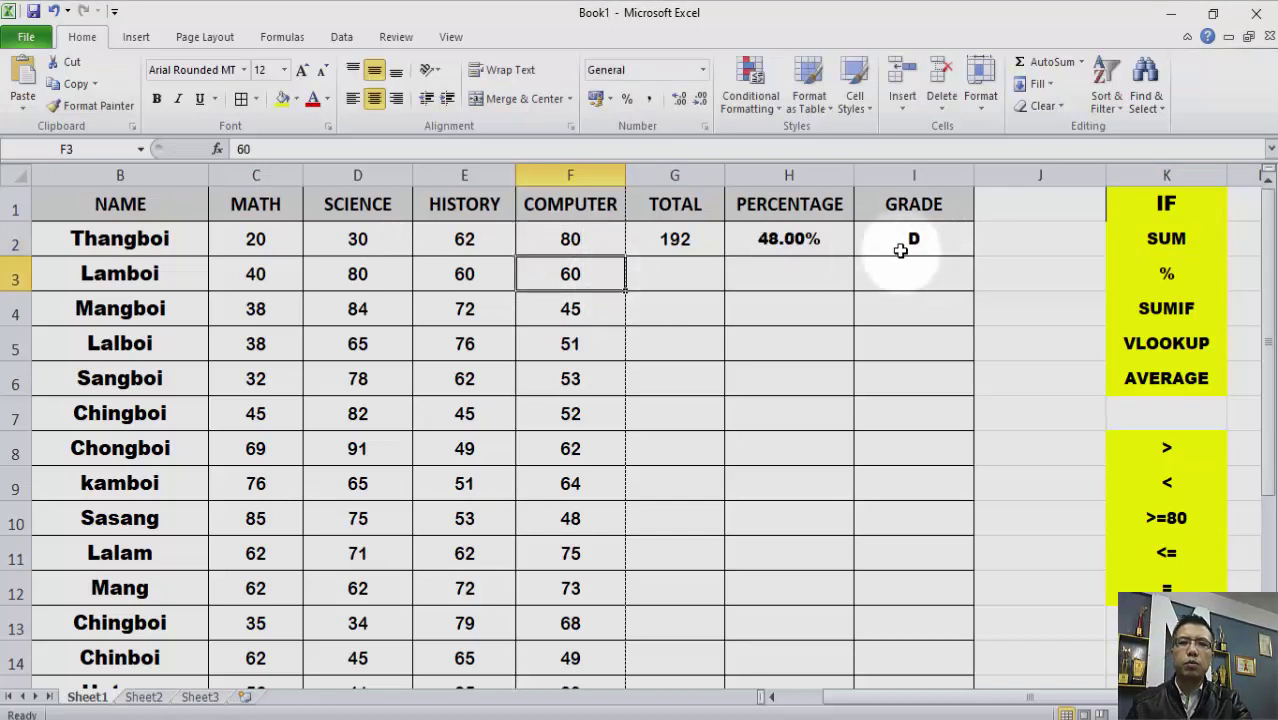
{"action": "left_click", "coordinate": [357, 245]}
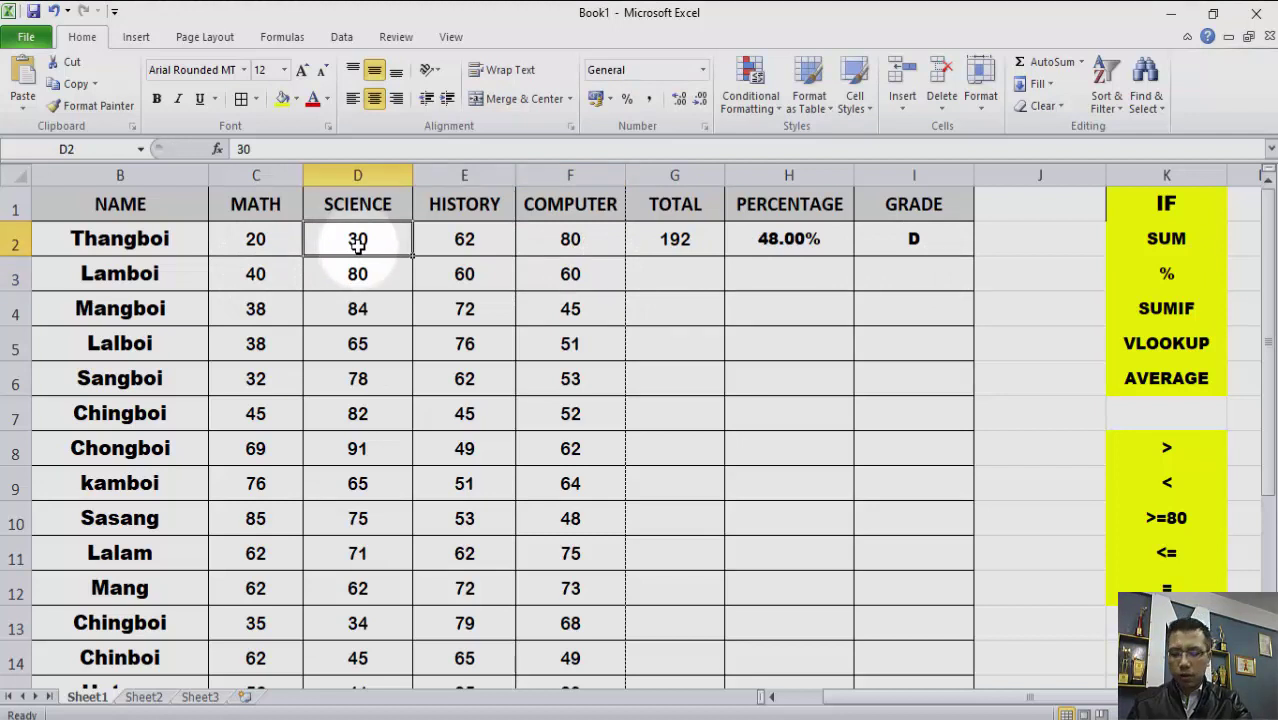
{"action": "type", "text": "90"}
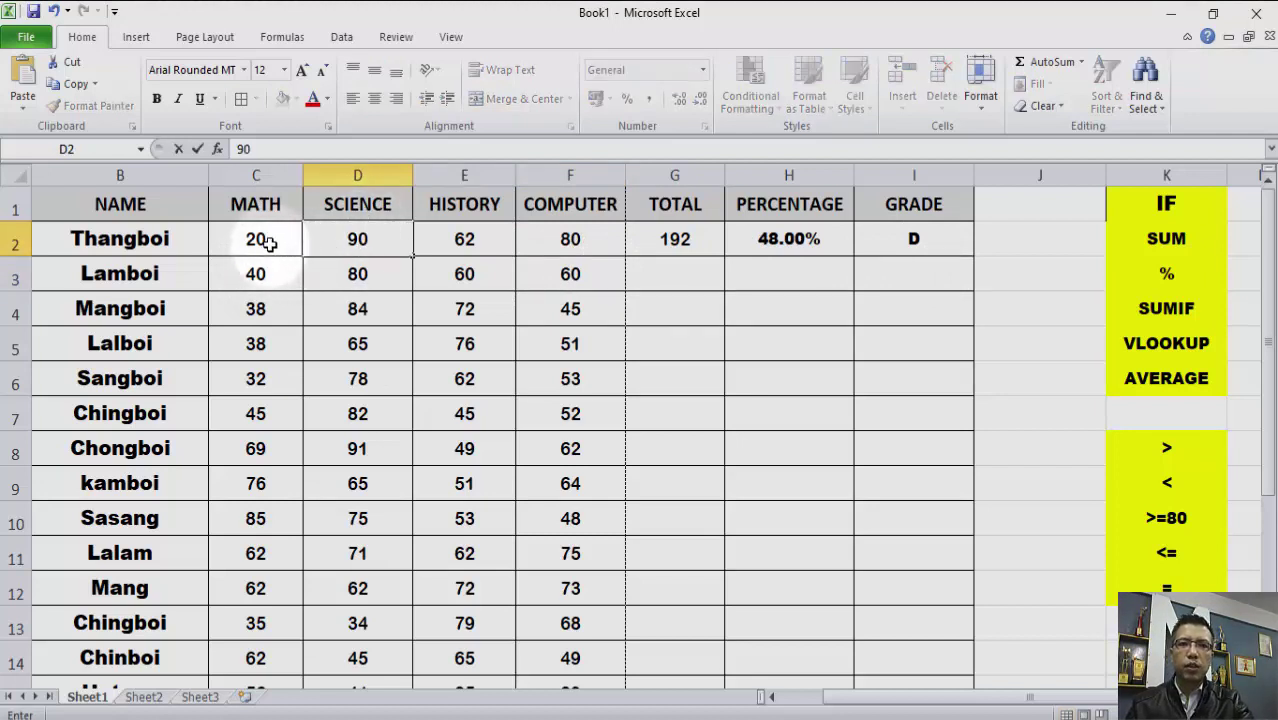
{"action": "left_click", "coordinate": [268, 243]}
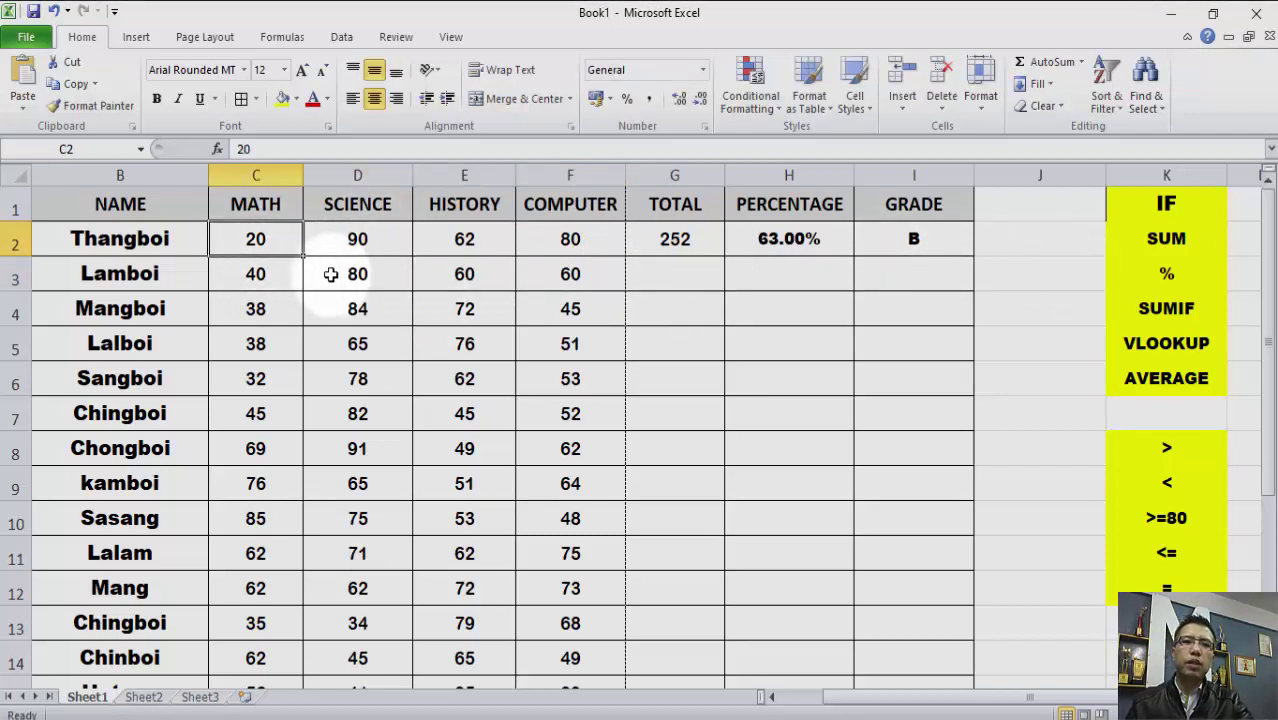
{"action": "type", "text": "96"}
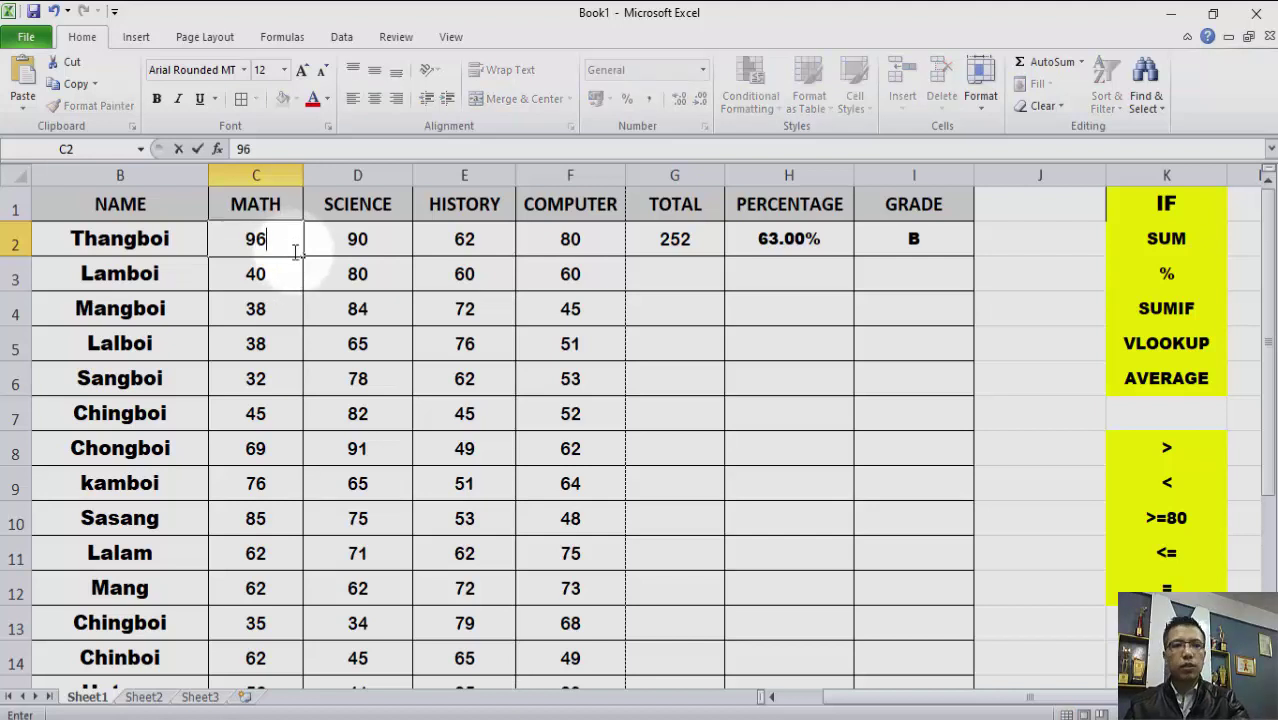
{"action": "left_click", "coordinate": [415, 251]}
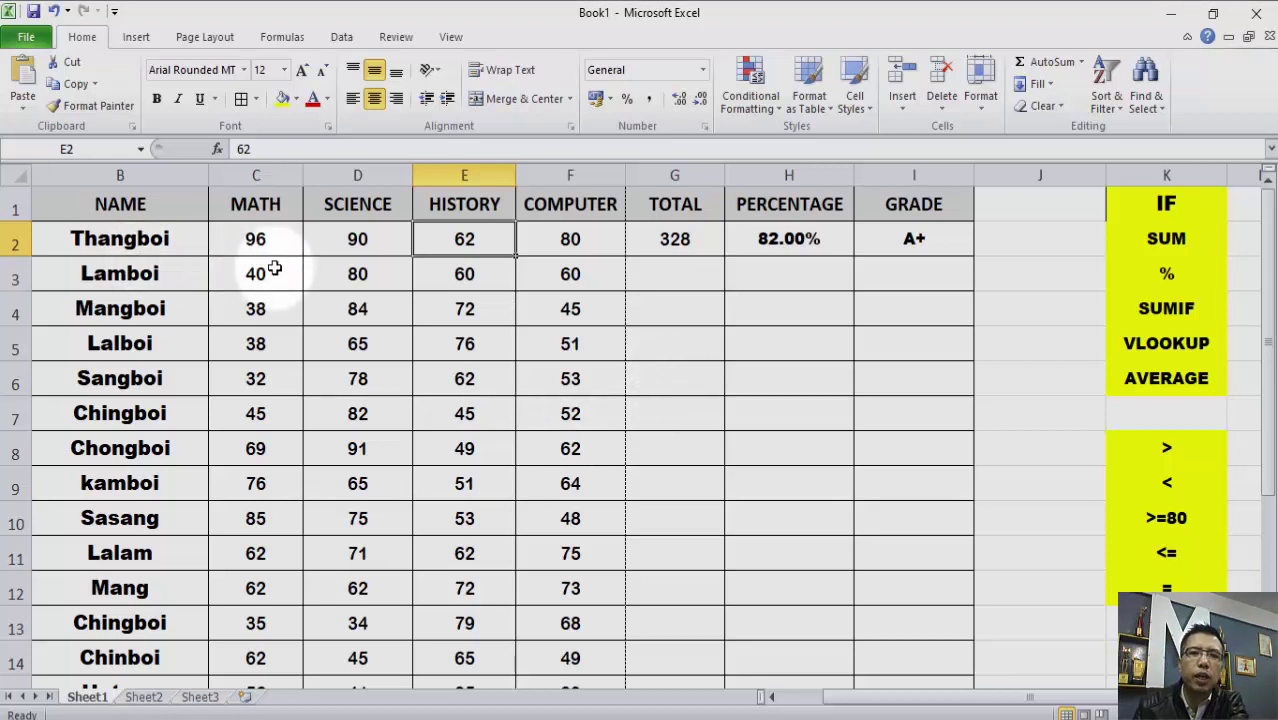
Step: Total the row 3 marks from Math to Computer (C3:F3) into G3 with AutoSum
{"action": "left_click", "coordinate": [682, 280]}
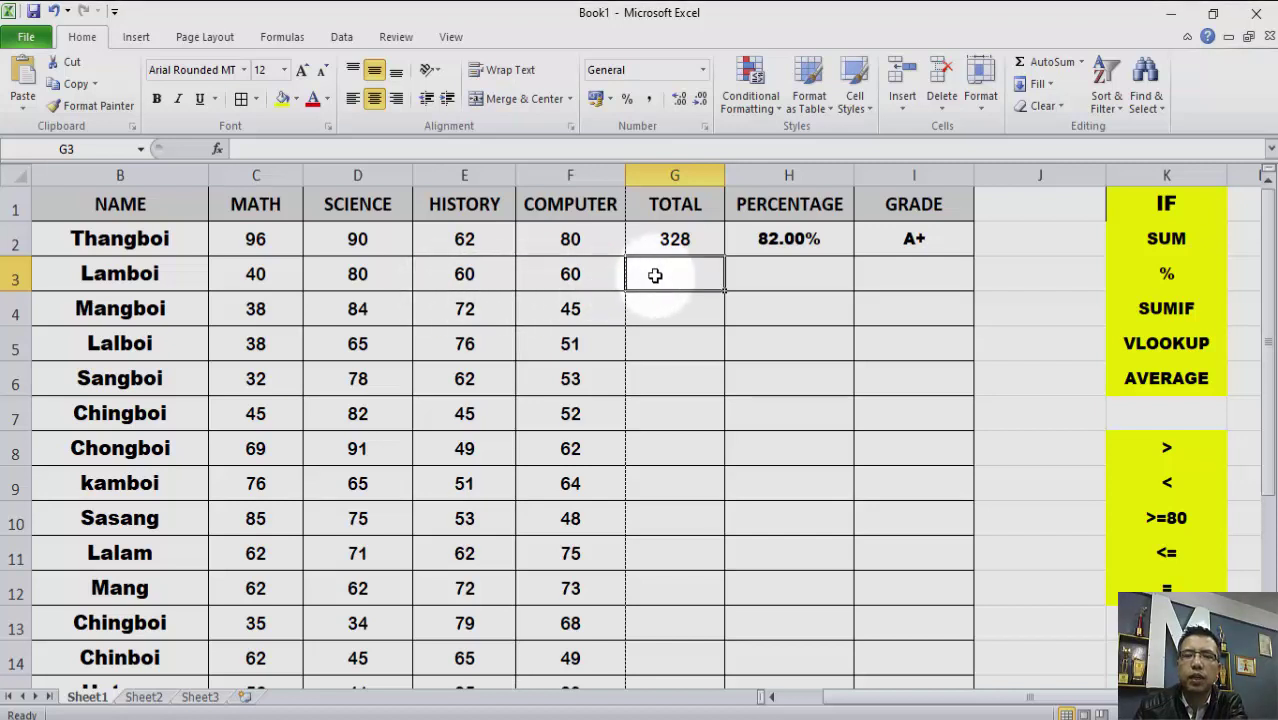
{"action": "left_click_drag", "start_coordinate": [258, 276], "coordinate": [589, 264]}
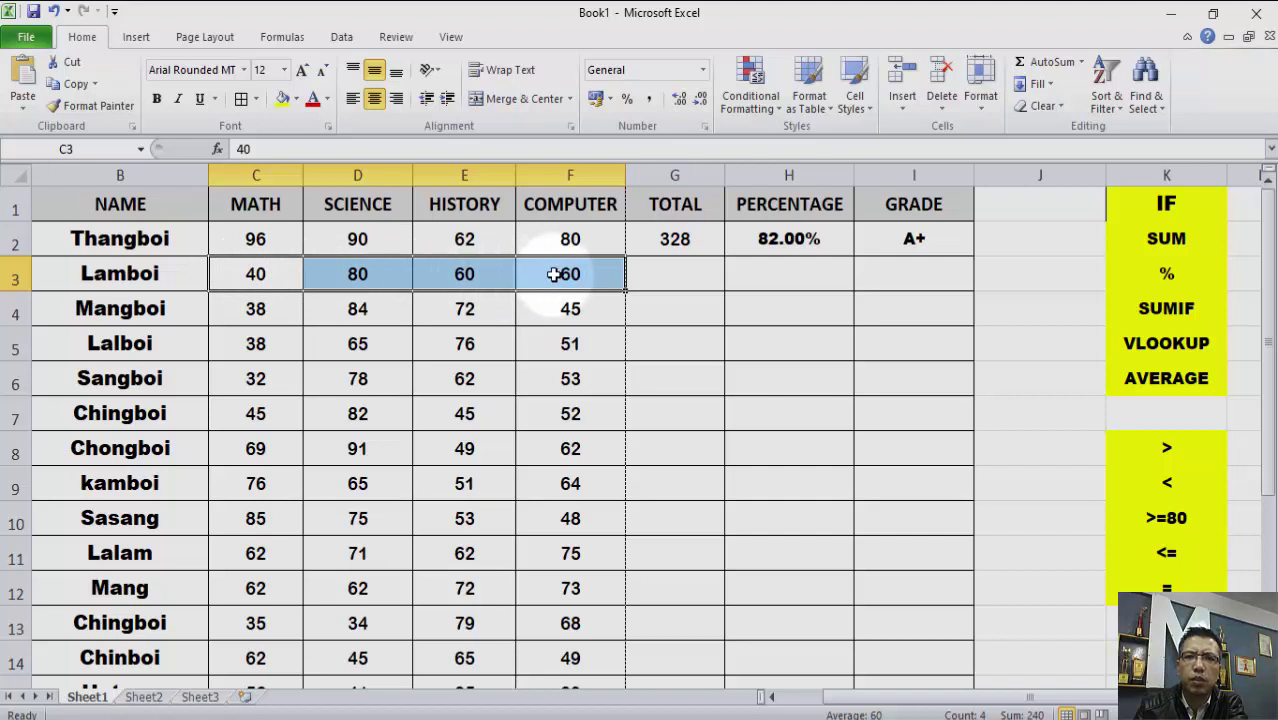
{"action": "left_click", "coordinate": [1047, 64]}
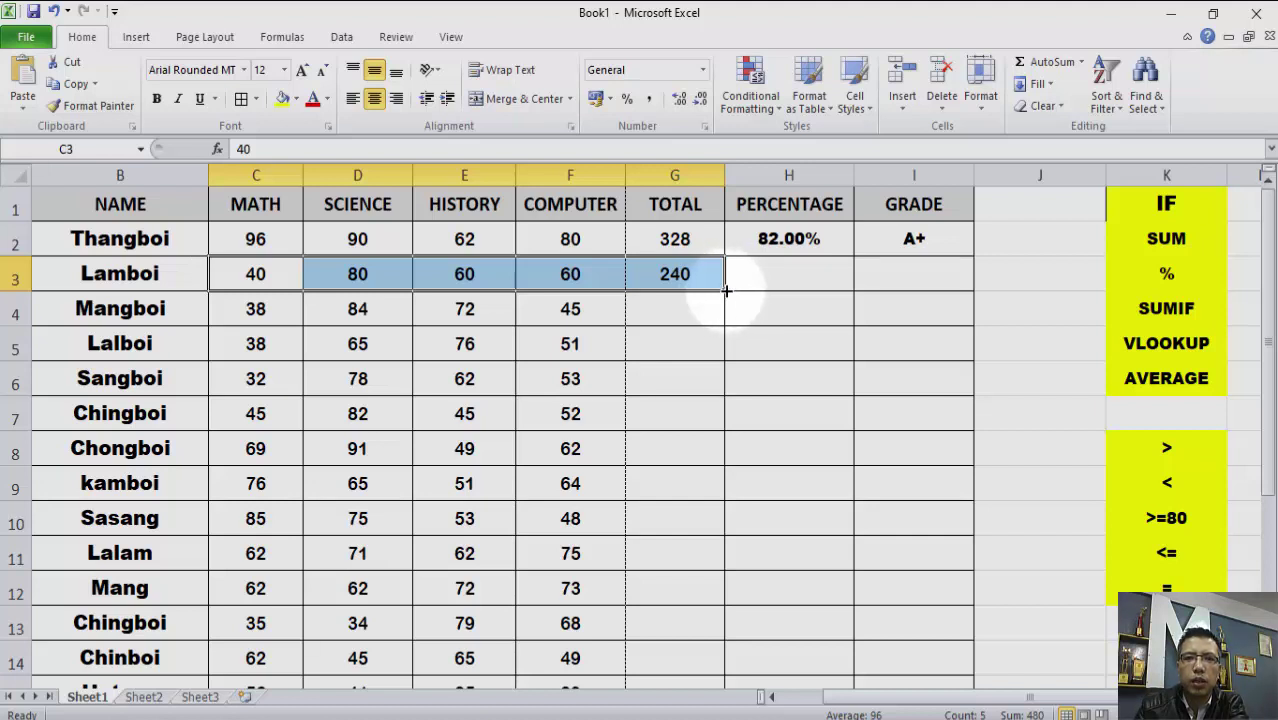
Step: Try to fill the whole range C3:G3 down to row 6, and undo the fill
{"action": "left_click_drag", "start_coordinate": [724, 290], "coordinate": [727, 392]}
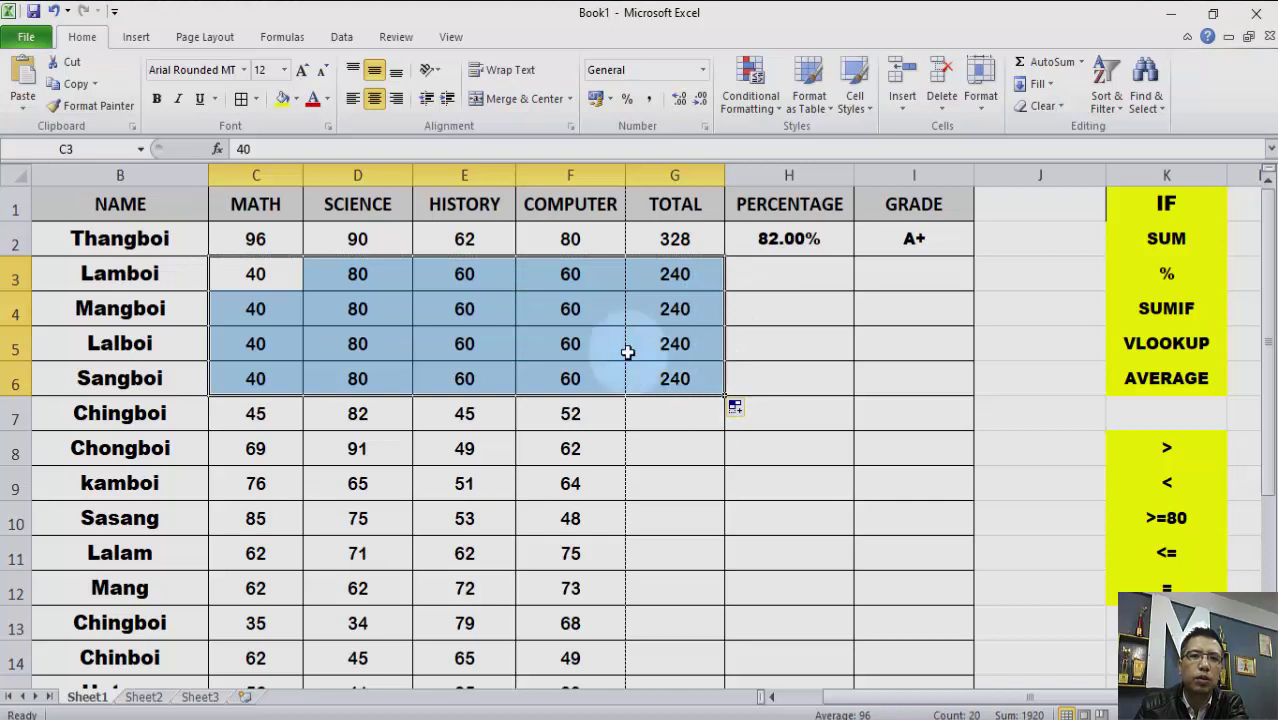
{"action": "left_click", "coordinate": [755, 355]}
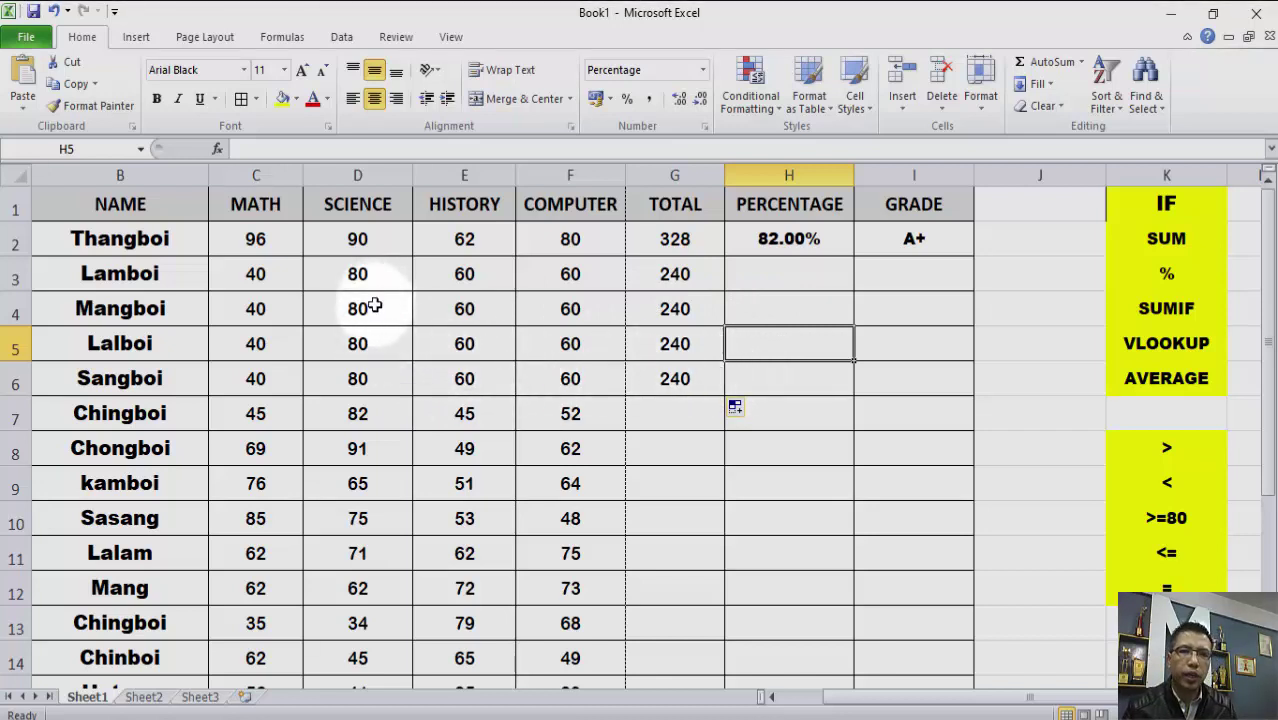
{"action": "key", "text": "ctrl+z"}
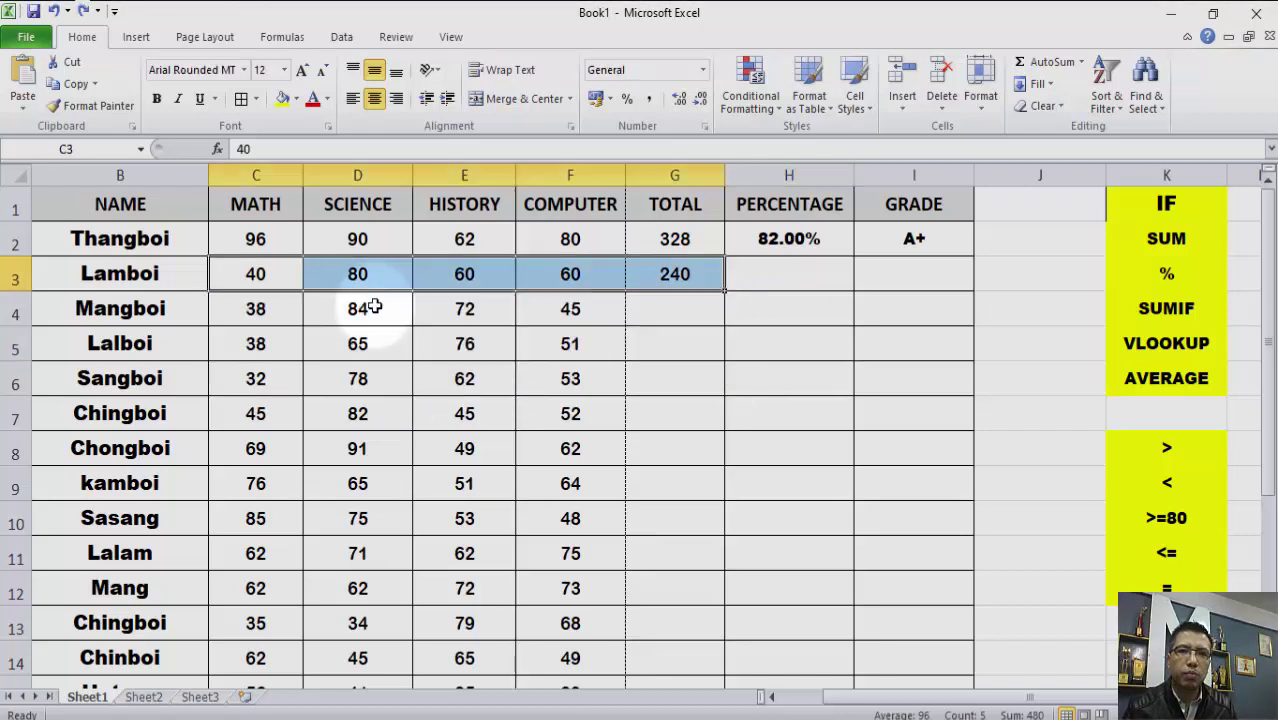
Step: Fill only the G3 total down to G5, and undo both the fill and the AutoSum total
{"action": "left_click", "coordinate": [693, 318]}
{"action": "left_click", "coordinate": [683, 272]}
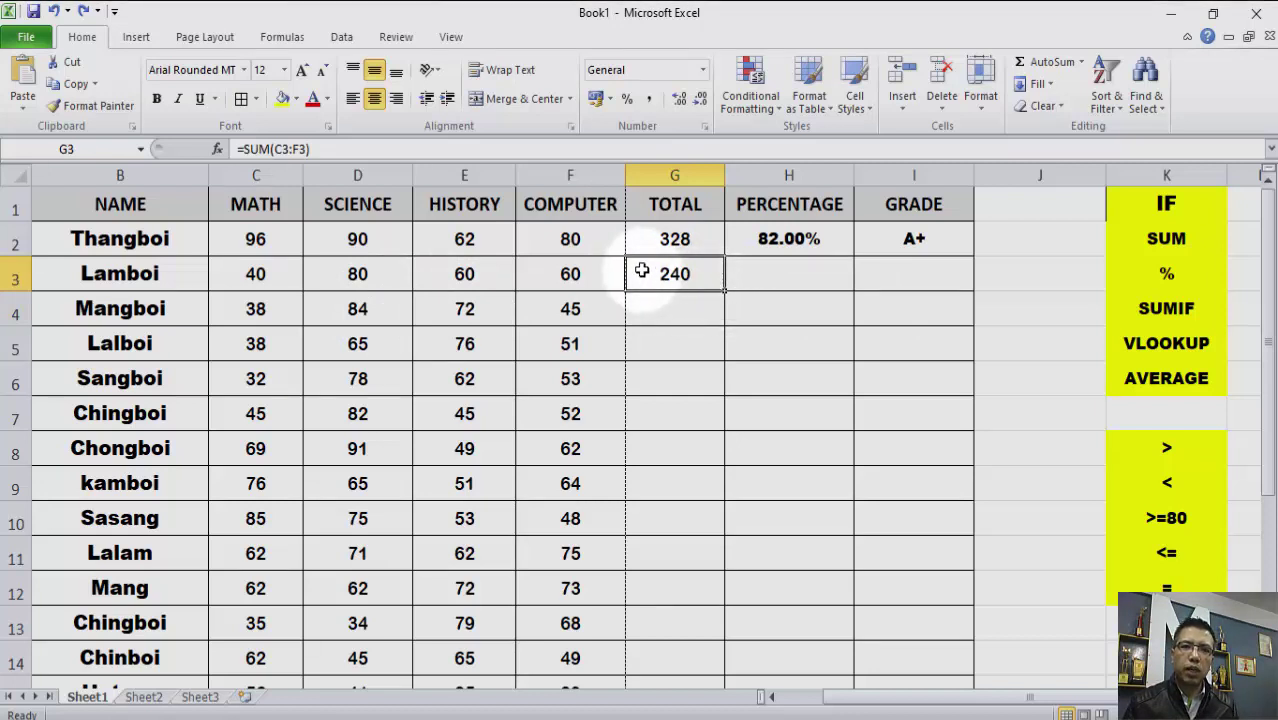
{"action": "left_click_drag", "start_coordinate": [725, 290], "coordinate": [727, 356]}
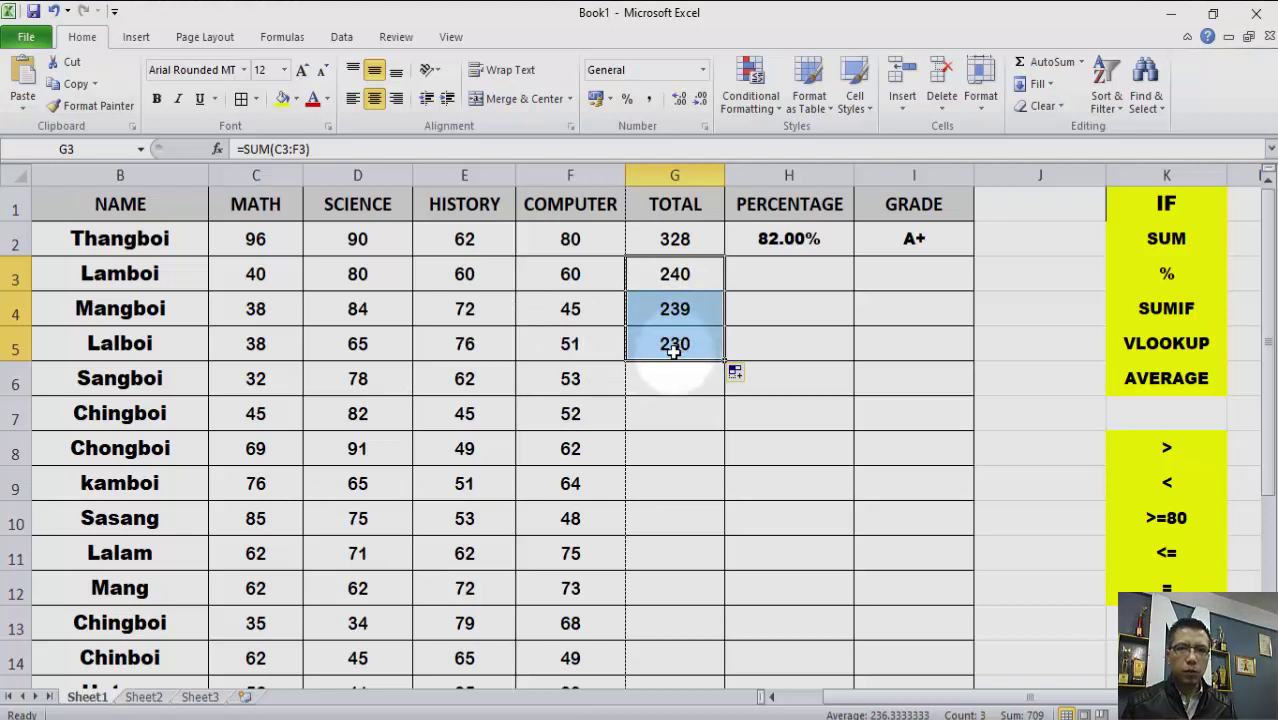
{"action": "key", "text": "ctrl+z"}
{"action": "key", "text": "ctrl+z"}
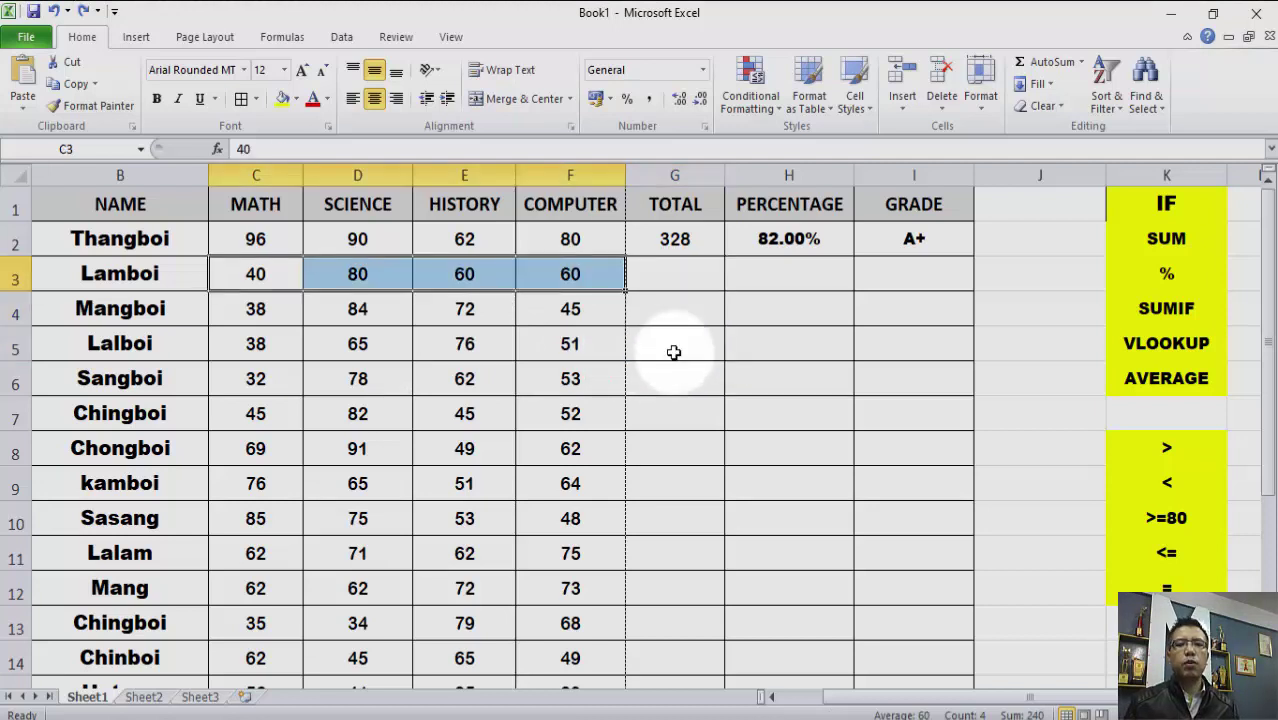
Step: Total the row 3 marks (C3:F3) into G3 with AutoSum and fill that total down to G5
{"action": "left_click", "coordinate": [674, 370]}
{"action": "left_click_drag", "start_coordinate": [248, 277], "coordinate": [540, 276]}
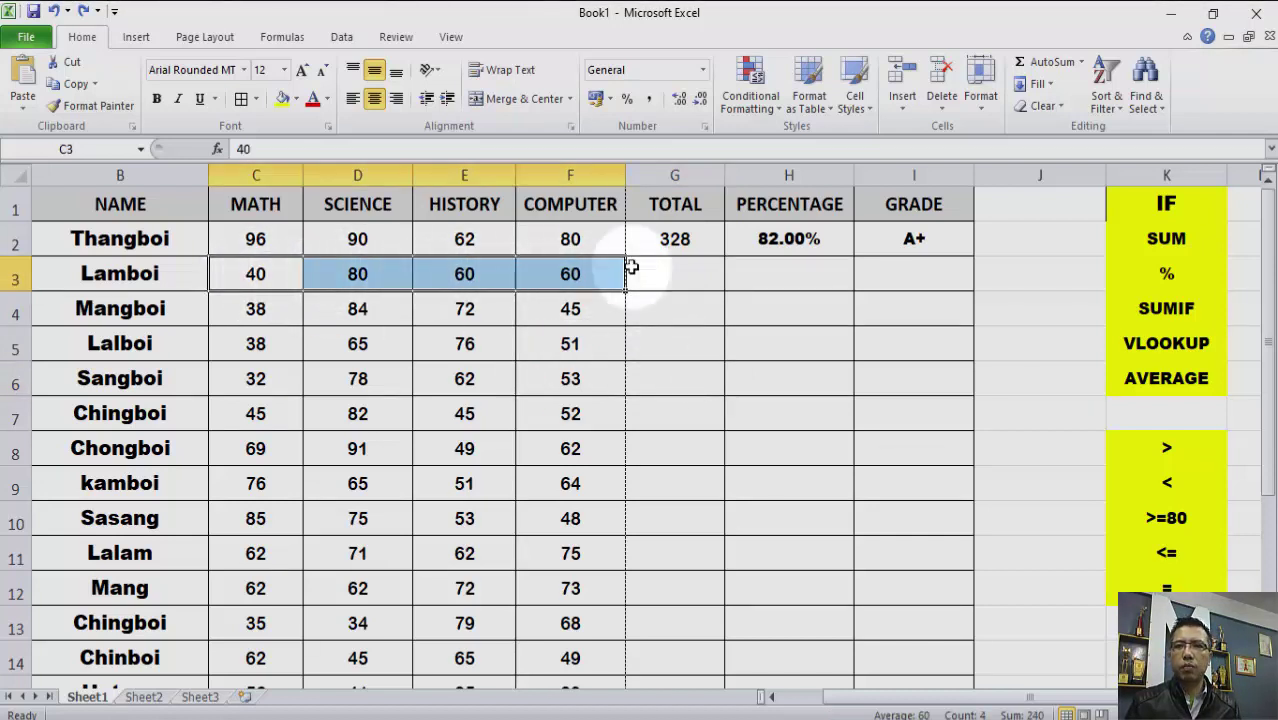
{"action": "left_click", "coordinate": [1052, 62]}
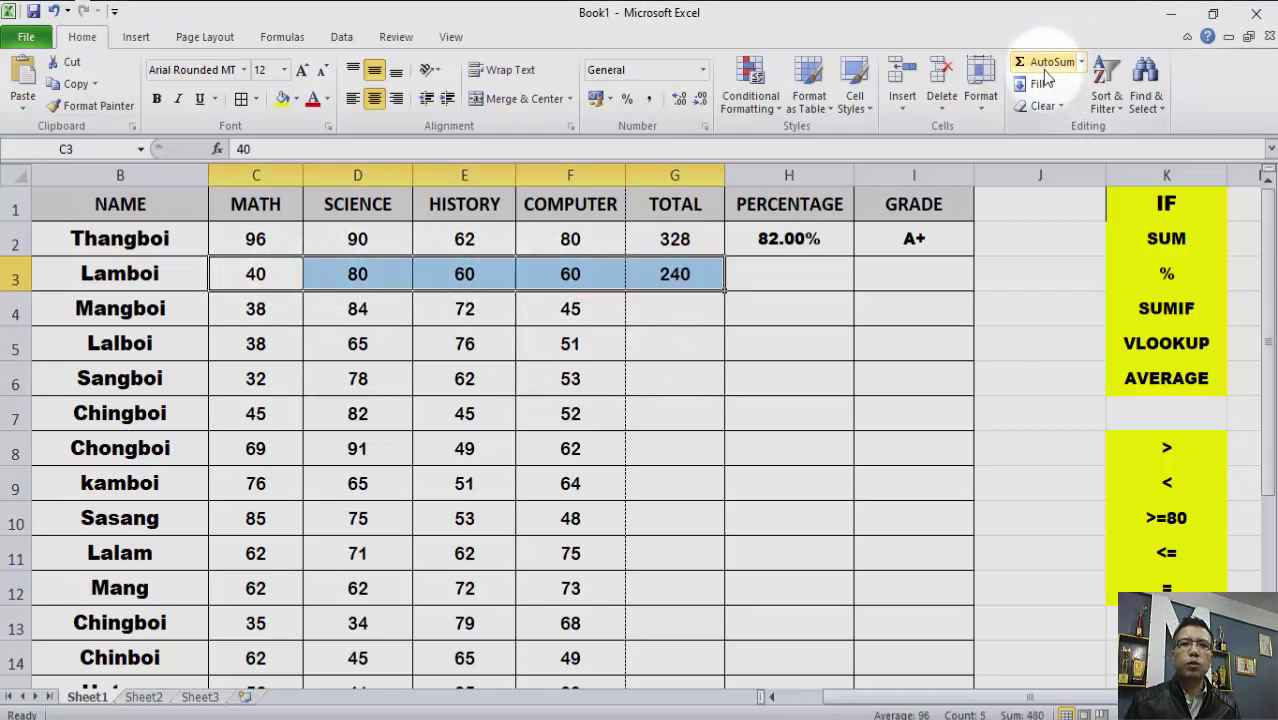
{"action": "left_click", "coordinate": [693, 312]}
{"action": "left_click", "coordinate": [684, 280]}
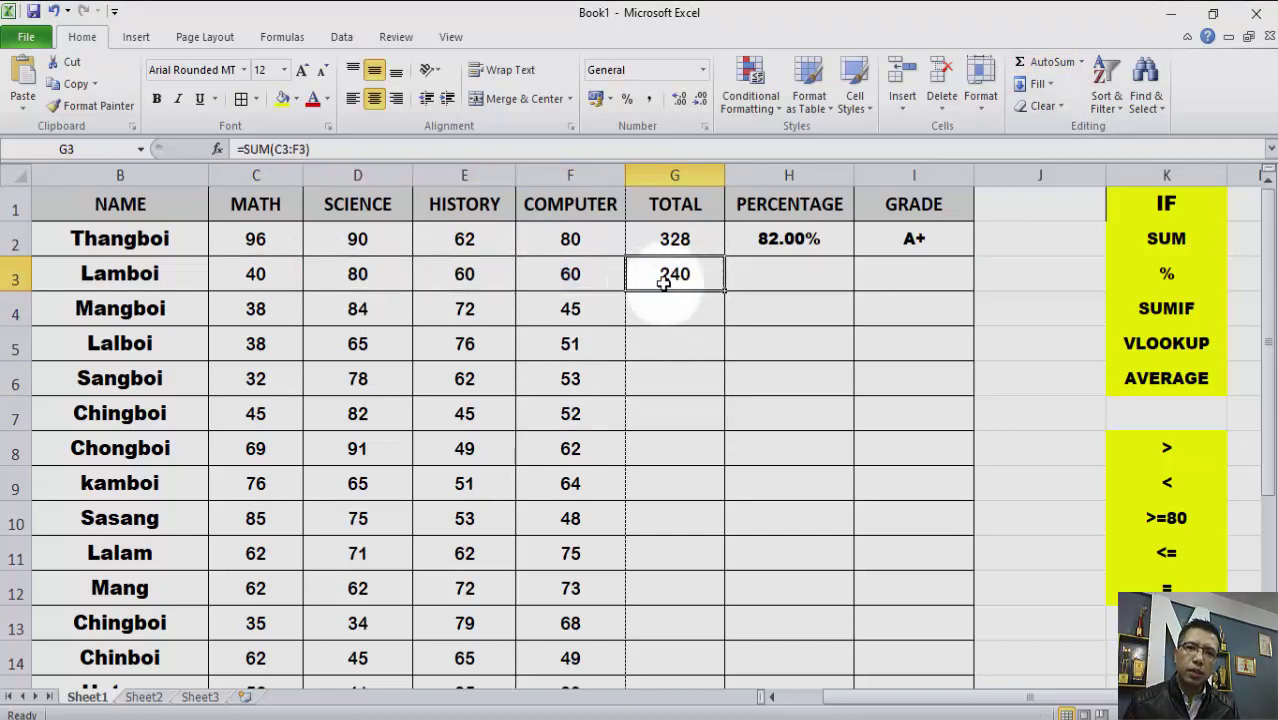
{"action": "left_click_drag", "start_coordinate": [724, 289], "coordinate": [722, 357]}
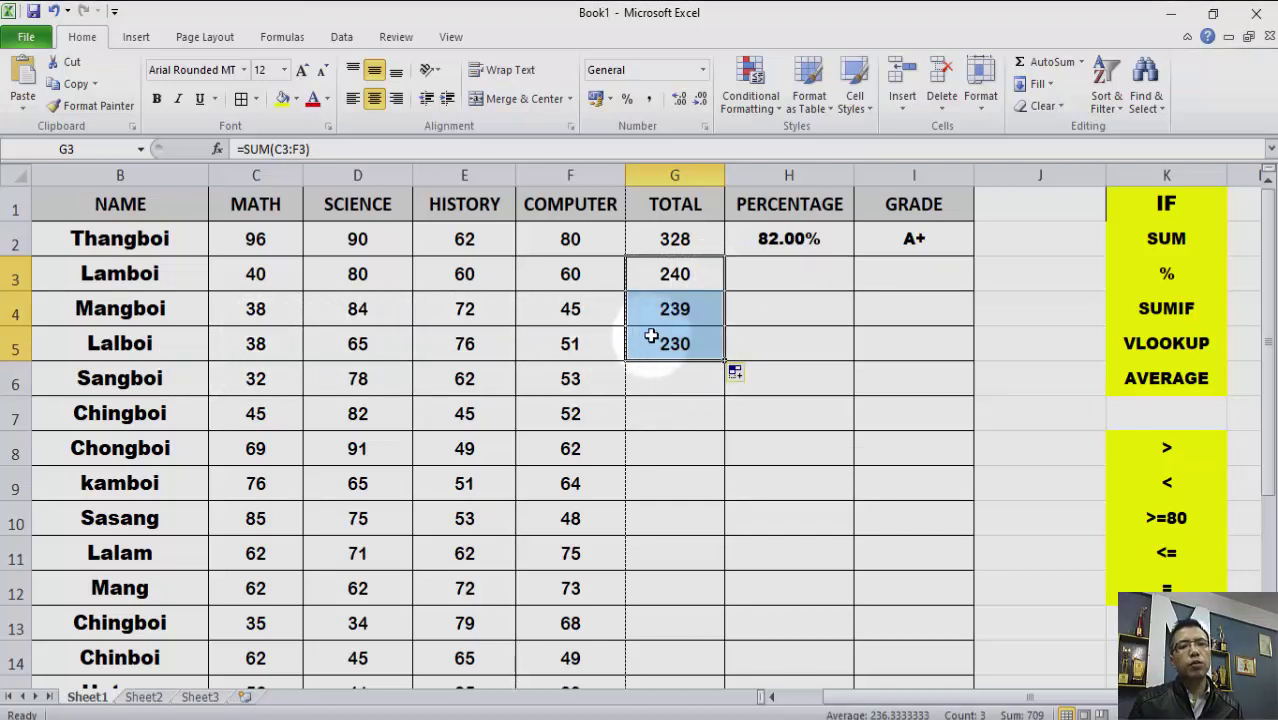
{"action": "left_click", "coordinate": [675, 379]}
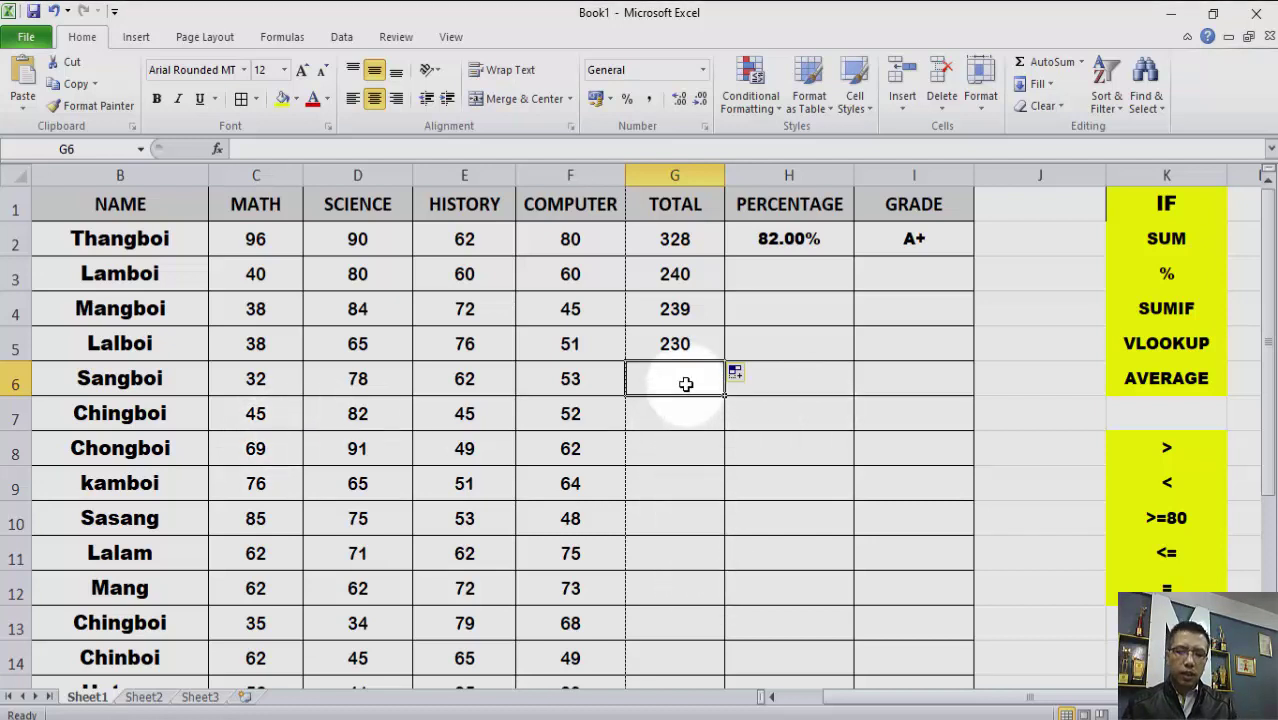
{"action": "type", "text": "="}
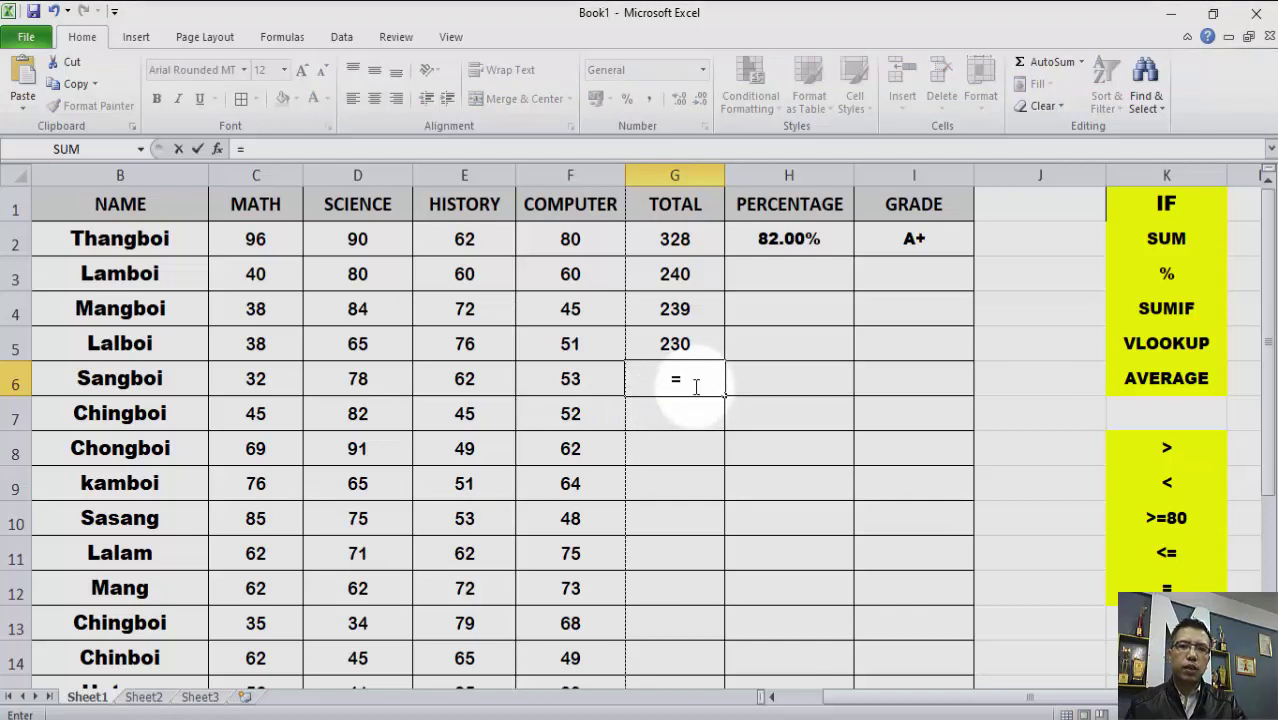
{"action": "type", "text": "SUM"}
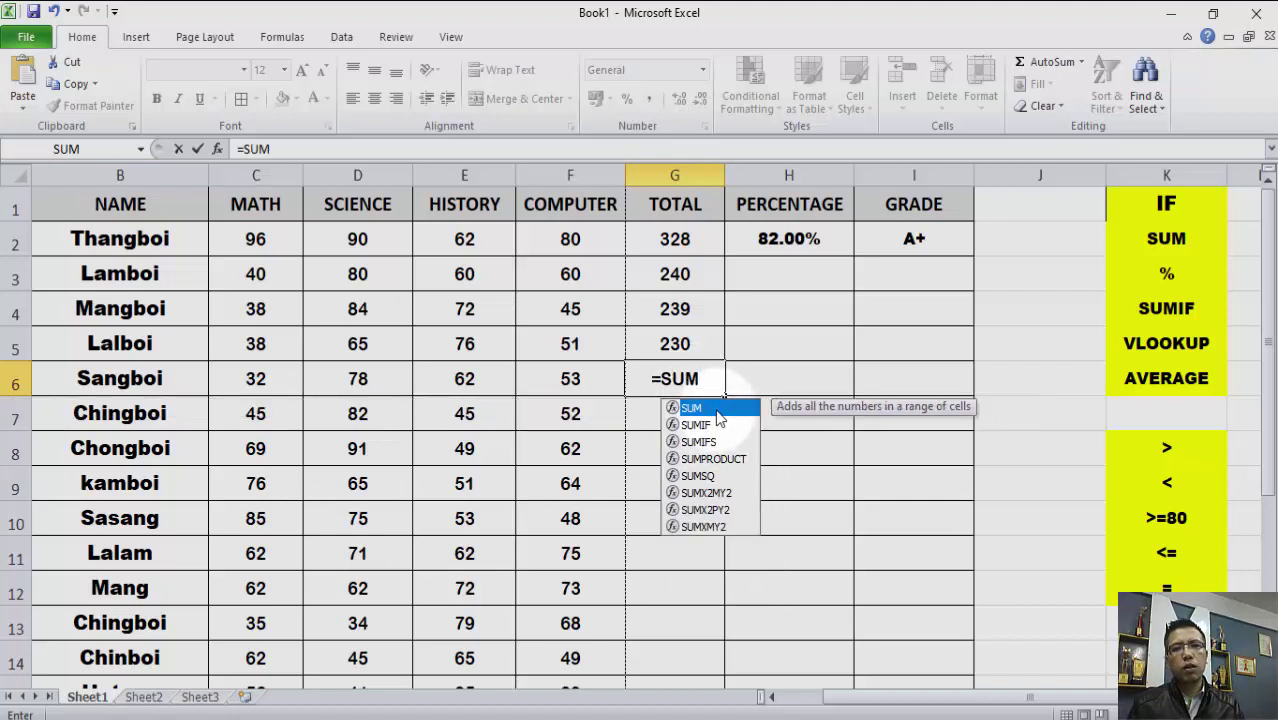
{"action": "double_click", "coordinate": [717, 410]}
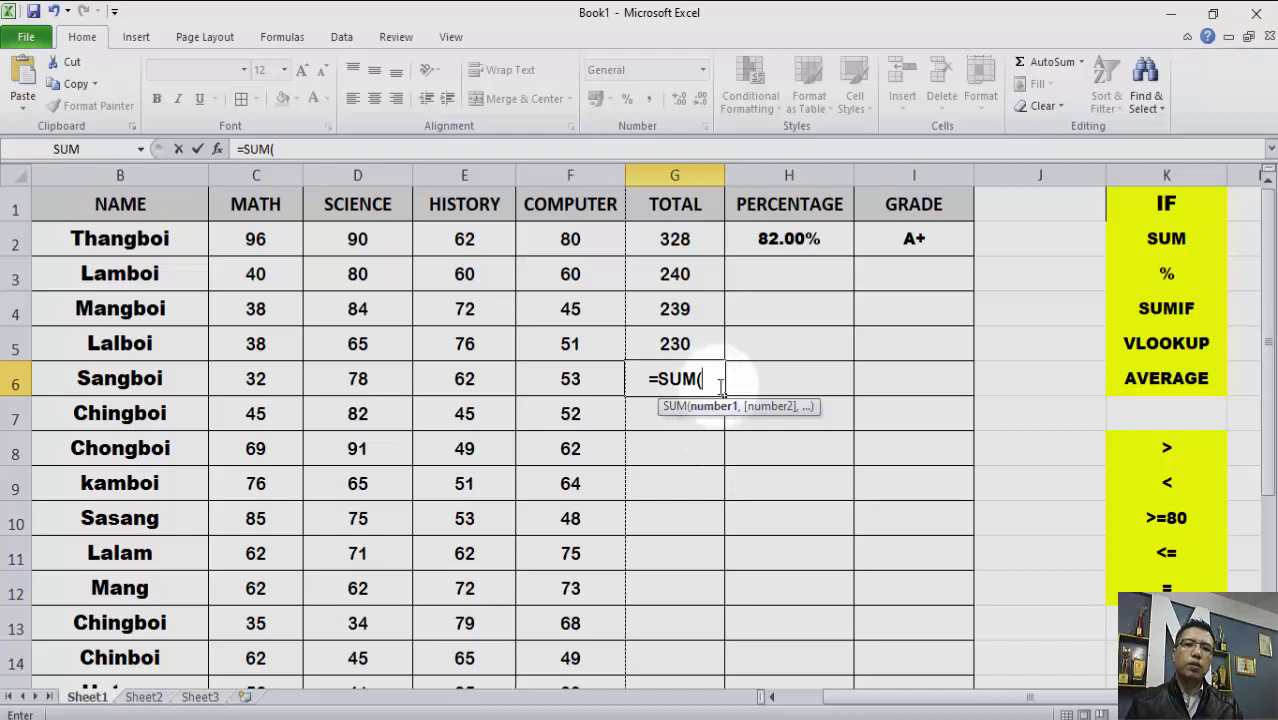
{"action": "left_click_drag", "start_coordinate": [707, 379], "coordinate": [645, 380]}
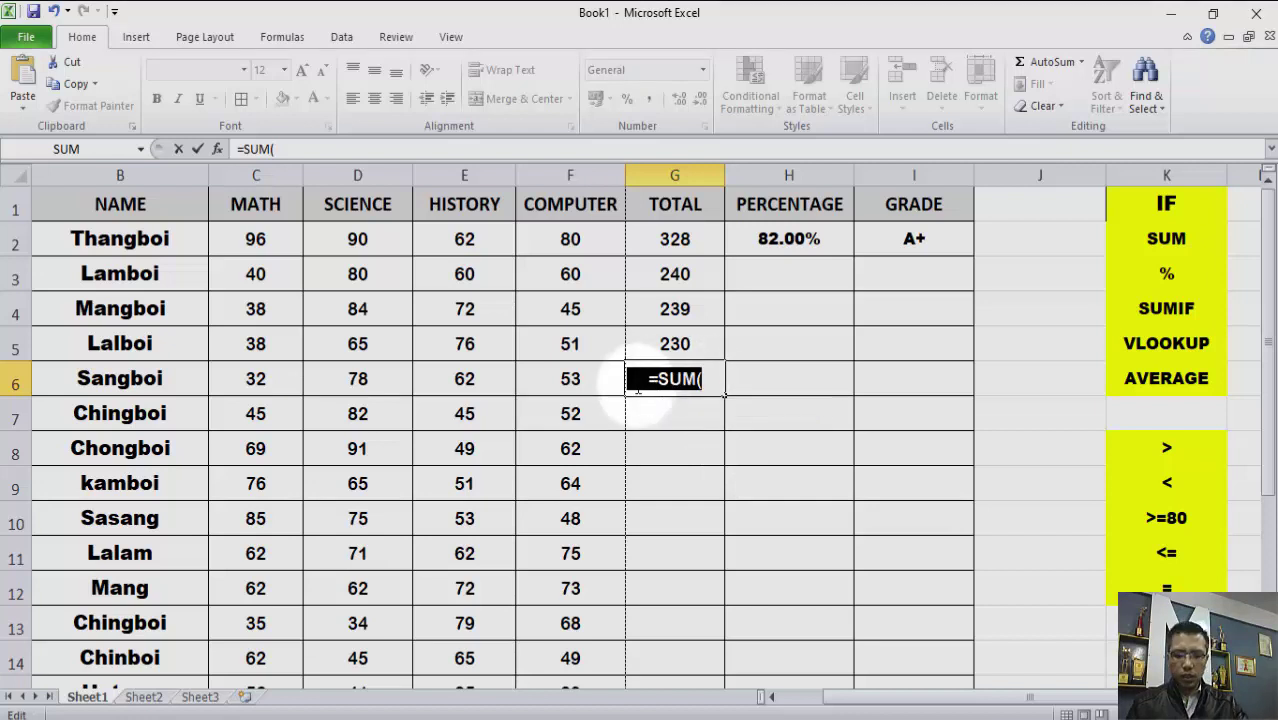
{"action": "key", "text": "BackSpace"}
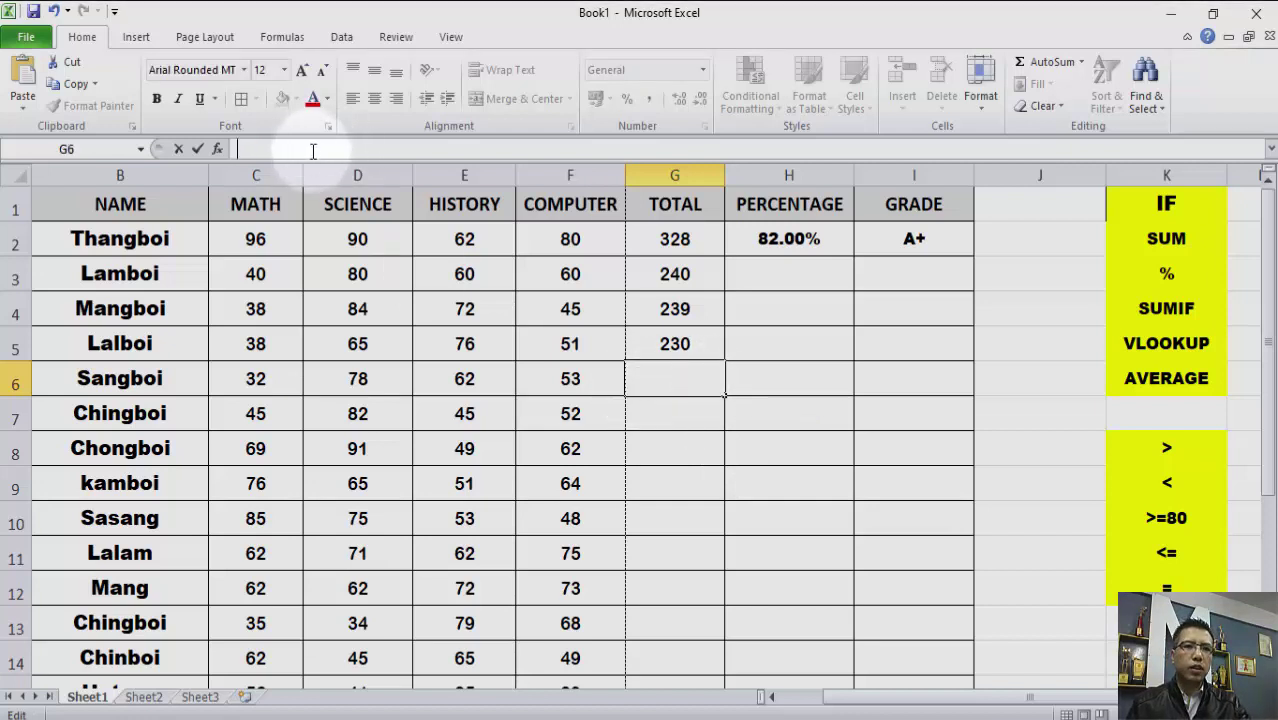
Step: Enter =SUM(C6:F6) in the Total cell G6 and fill the formula down to G9
{"action": "type", "text": "="}
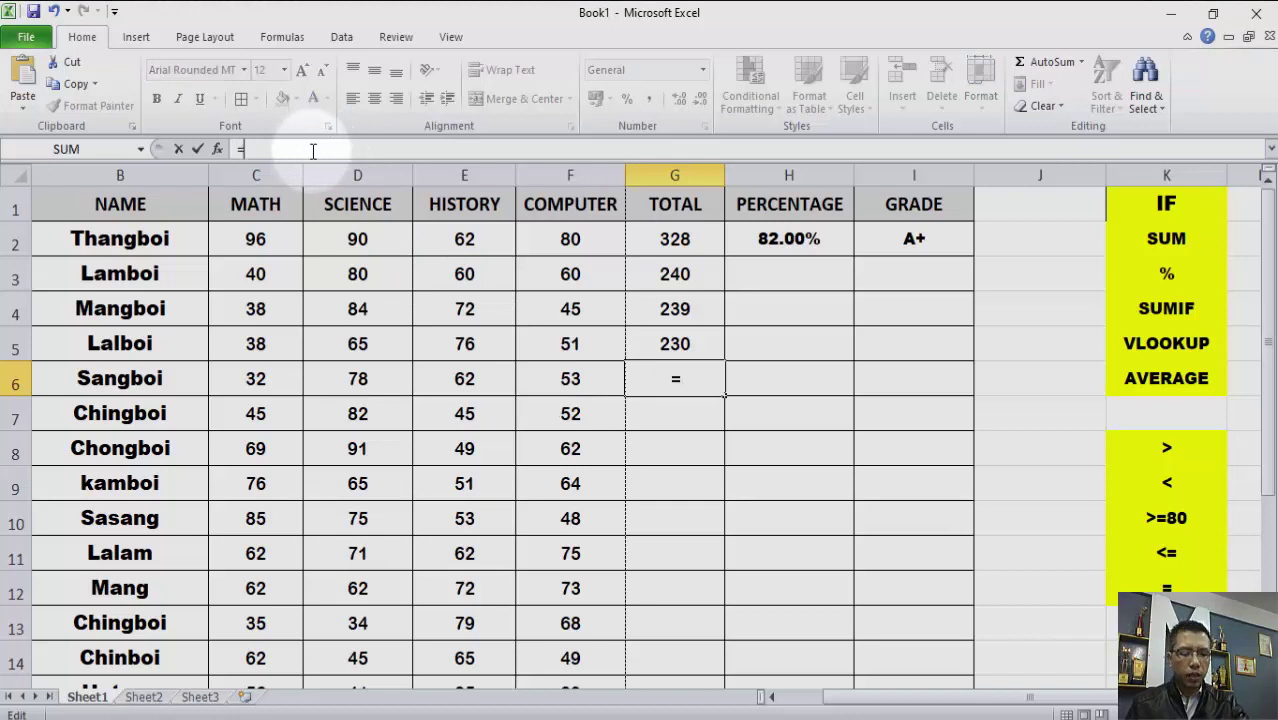
{"action": "type", "text": "SU"}
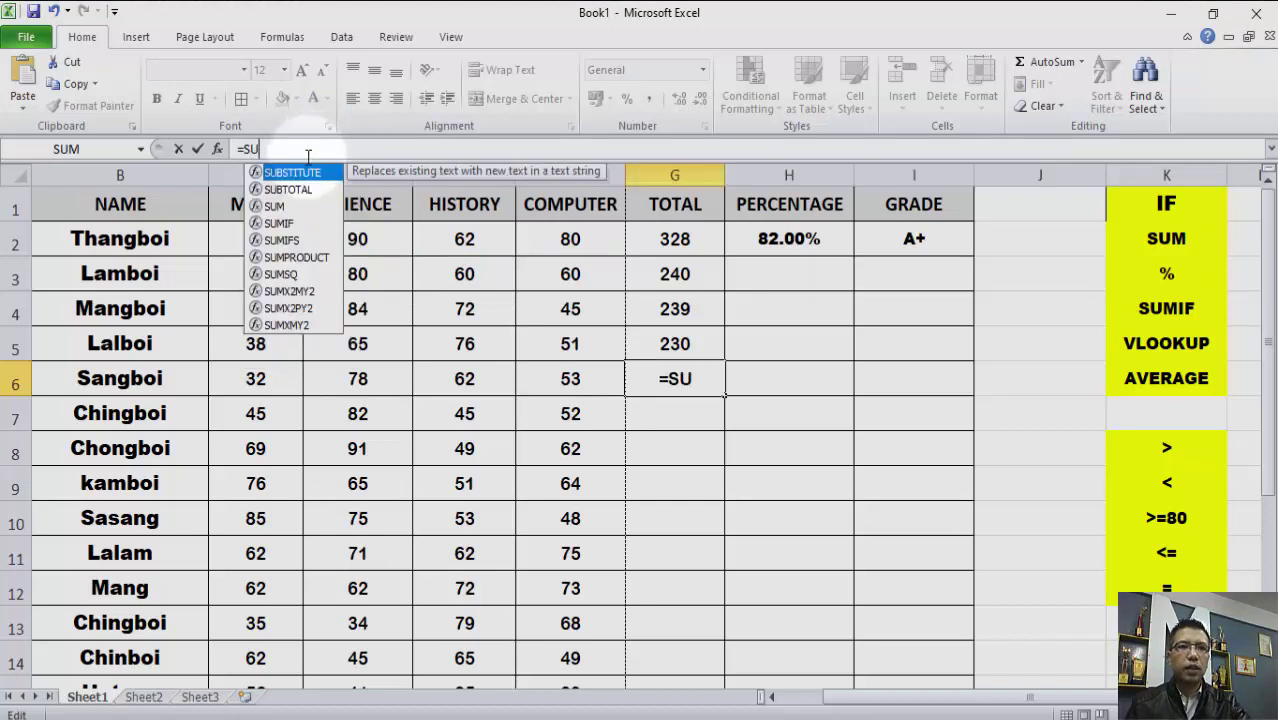
{"action": "type", "text": "M"}
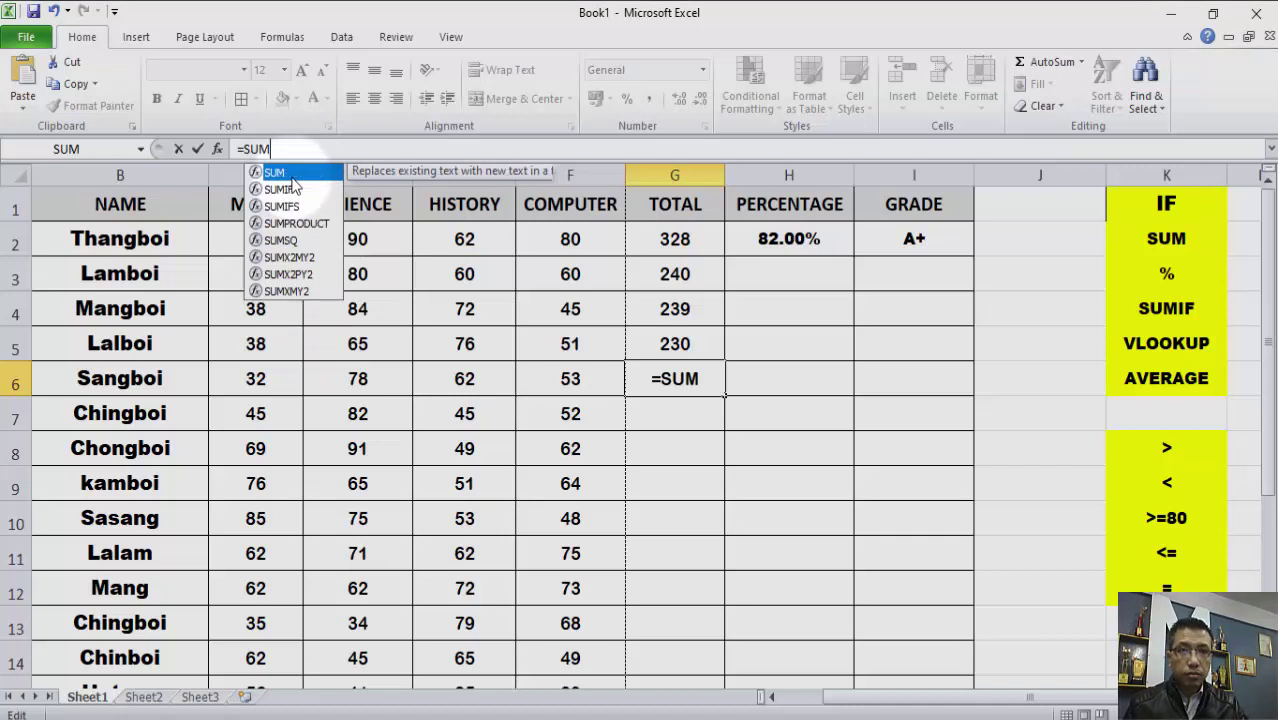
{"action": "double_click", "coordinate": [280, 174]}
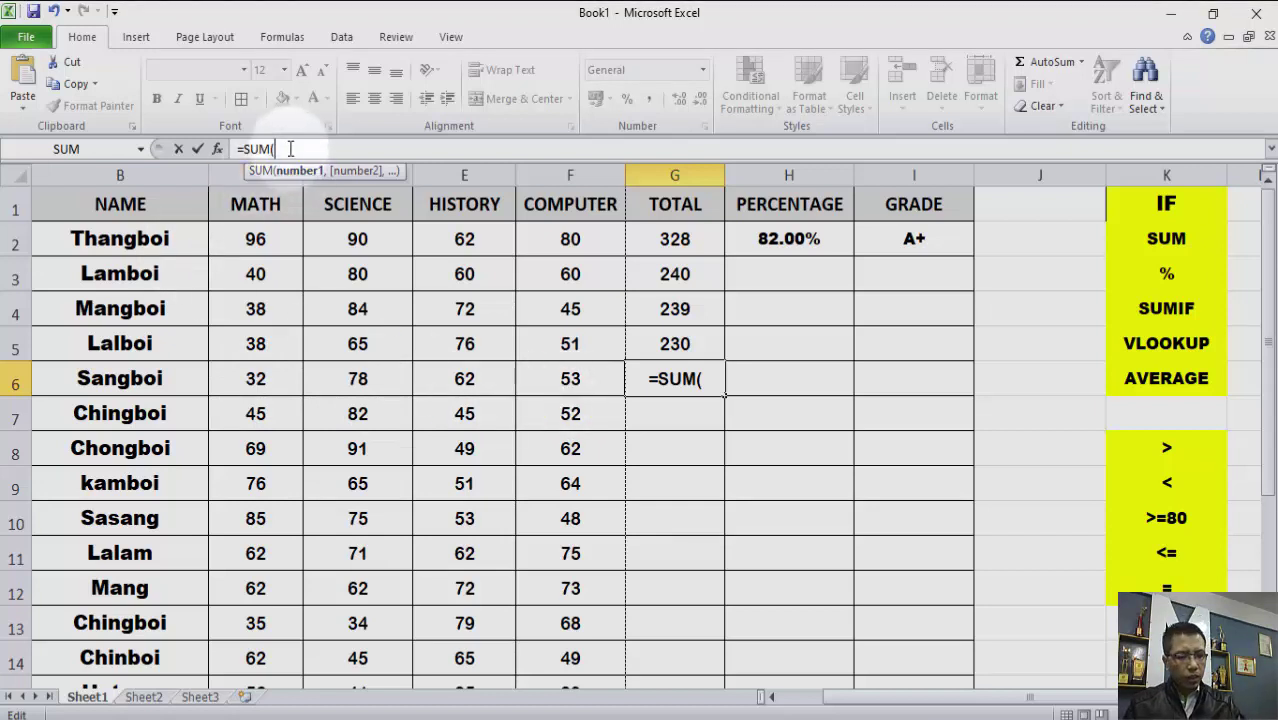
{"action": "type", "text": "C"}
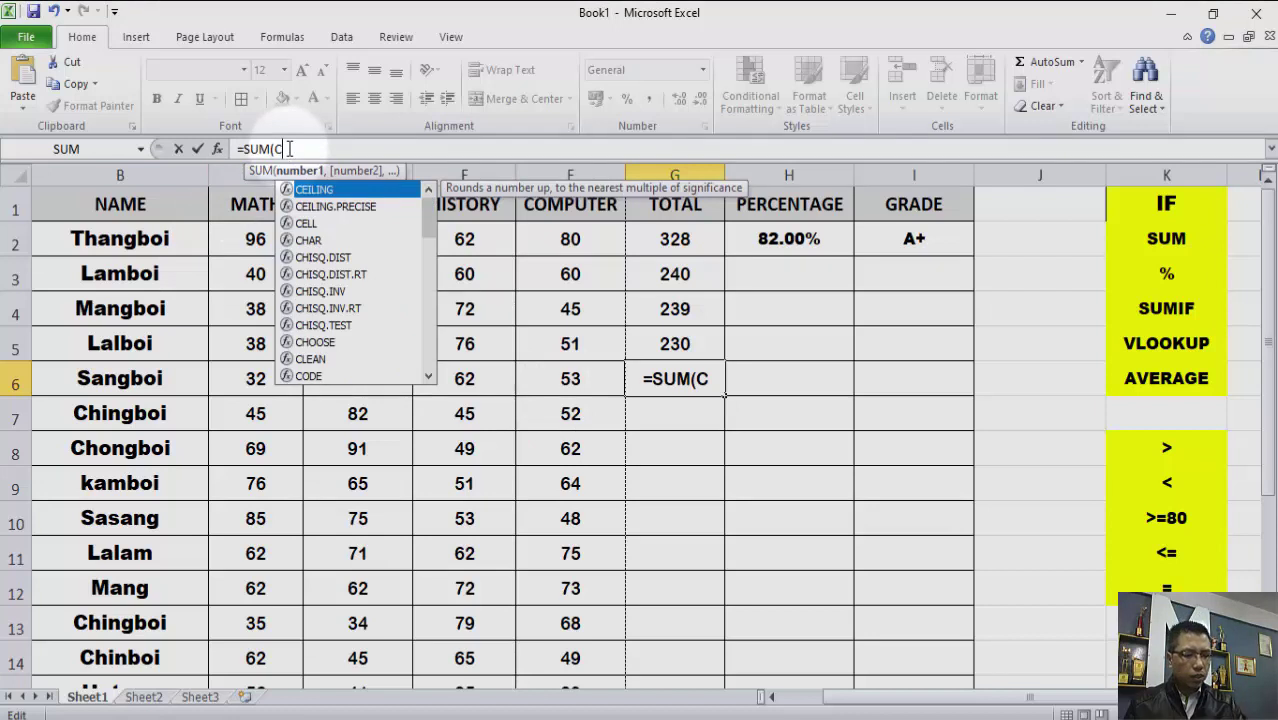
{"action": "type", "text": "6:"}
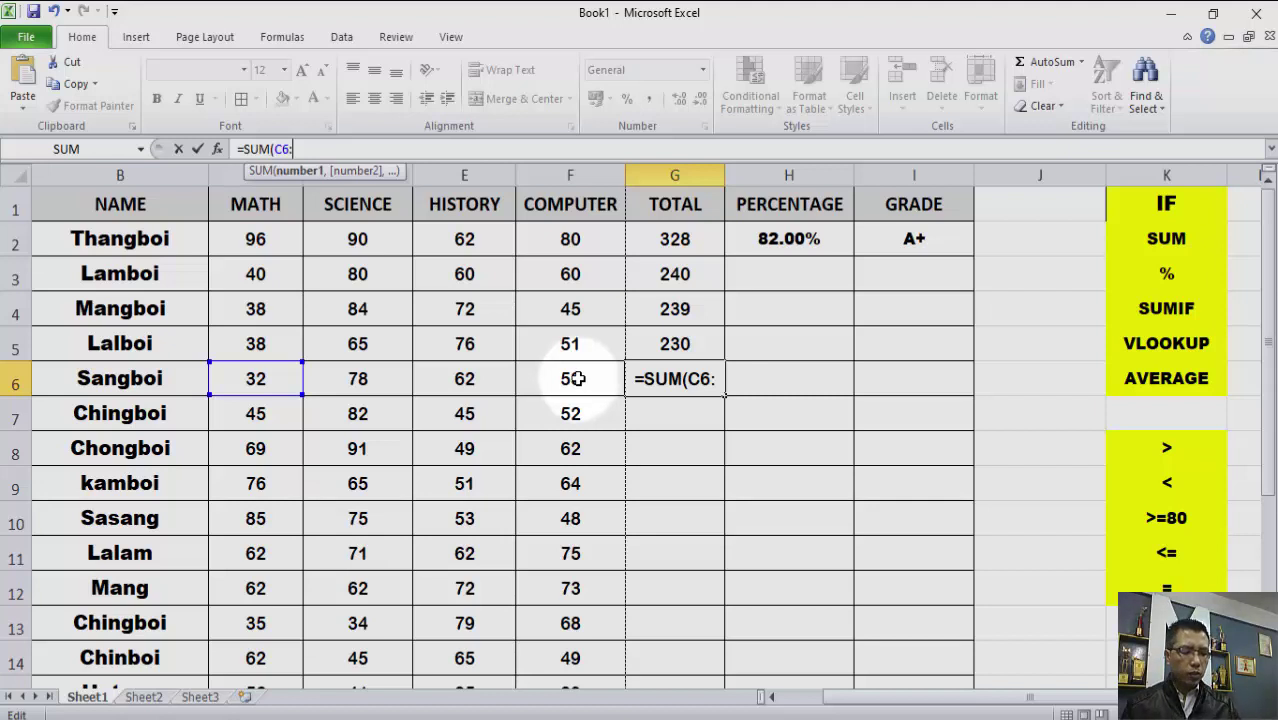
{"action": "type", "text": "F"}
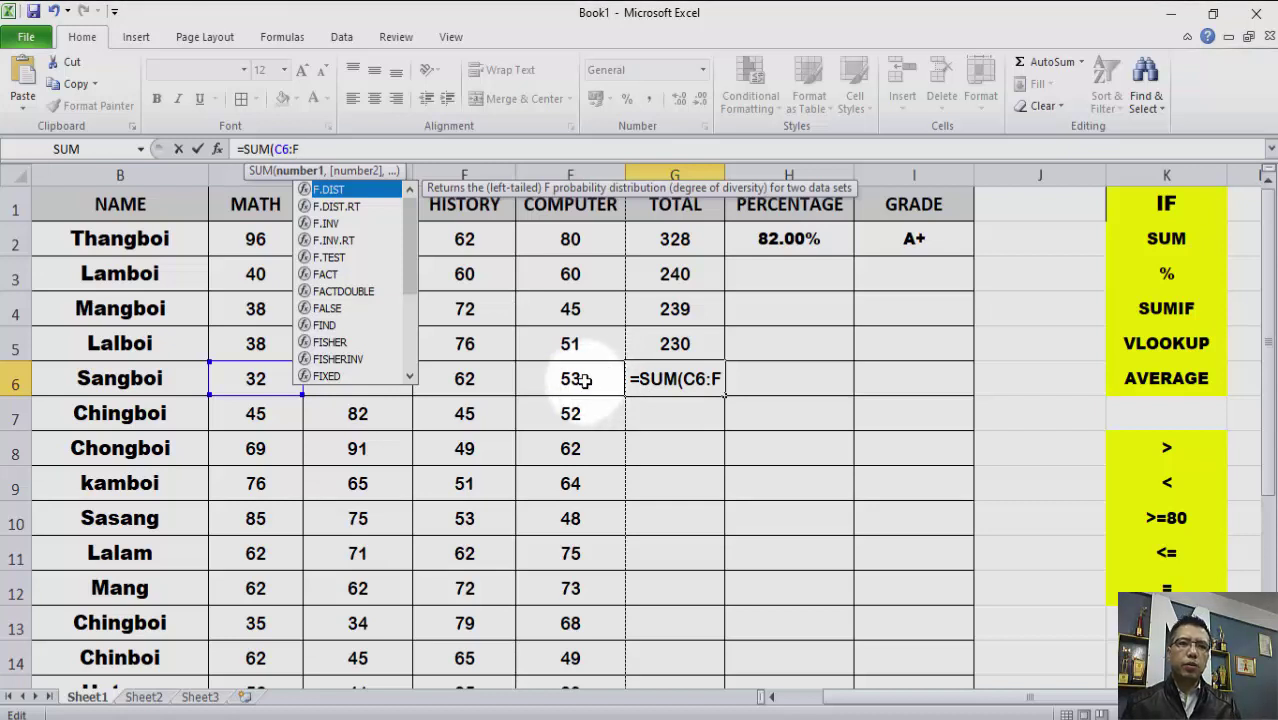
{"action": "type", "text": "6"}
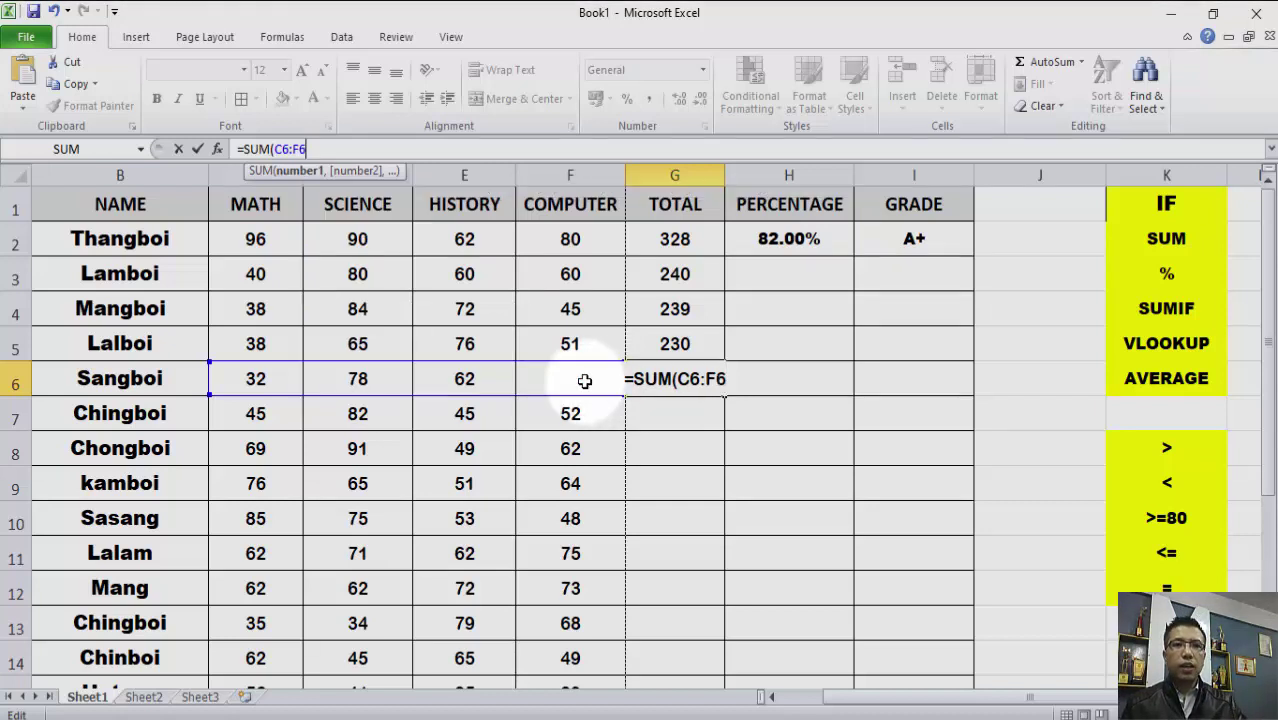
{"action": "key", "text": "Return"}
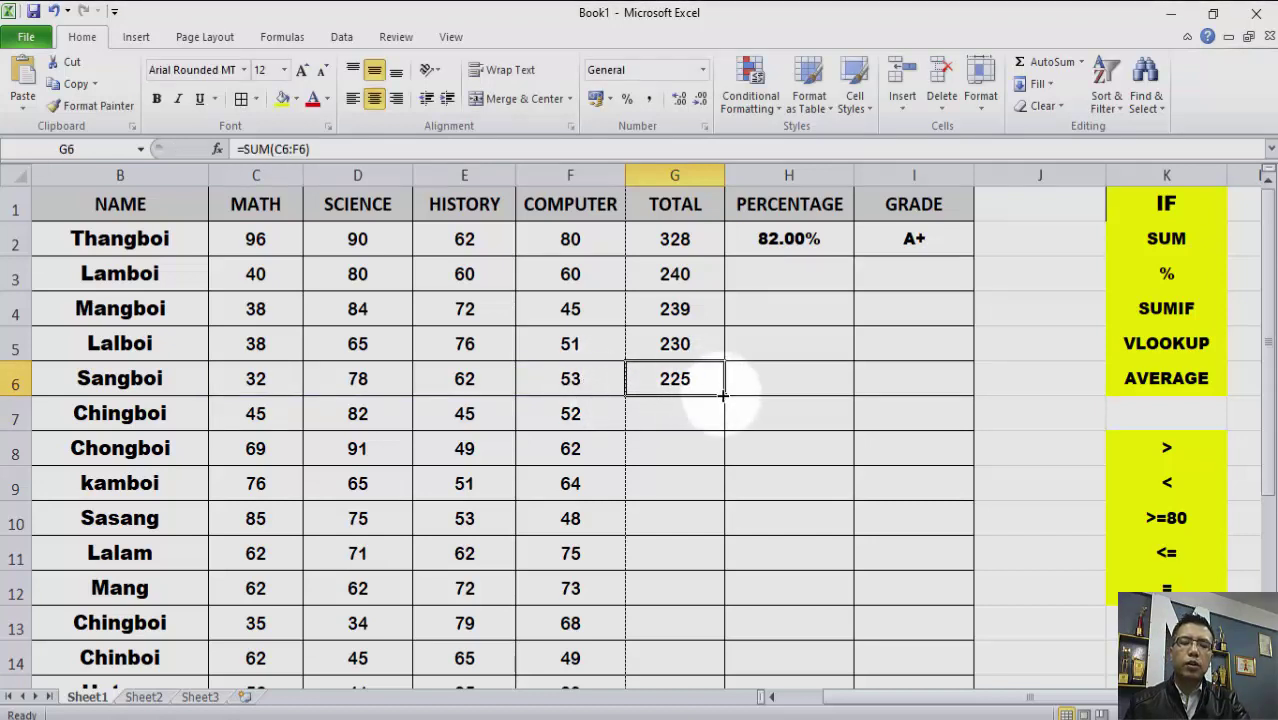
{"action": "left_click_drag", "start_coordinate": [724, 404], "coordinate": [724, 500]}
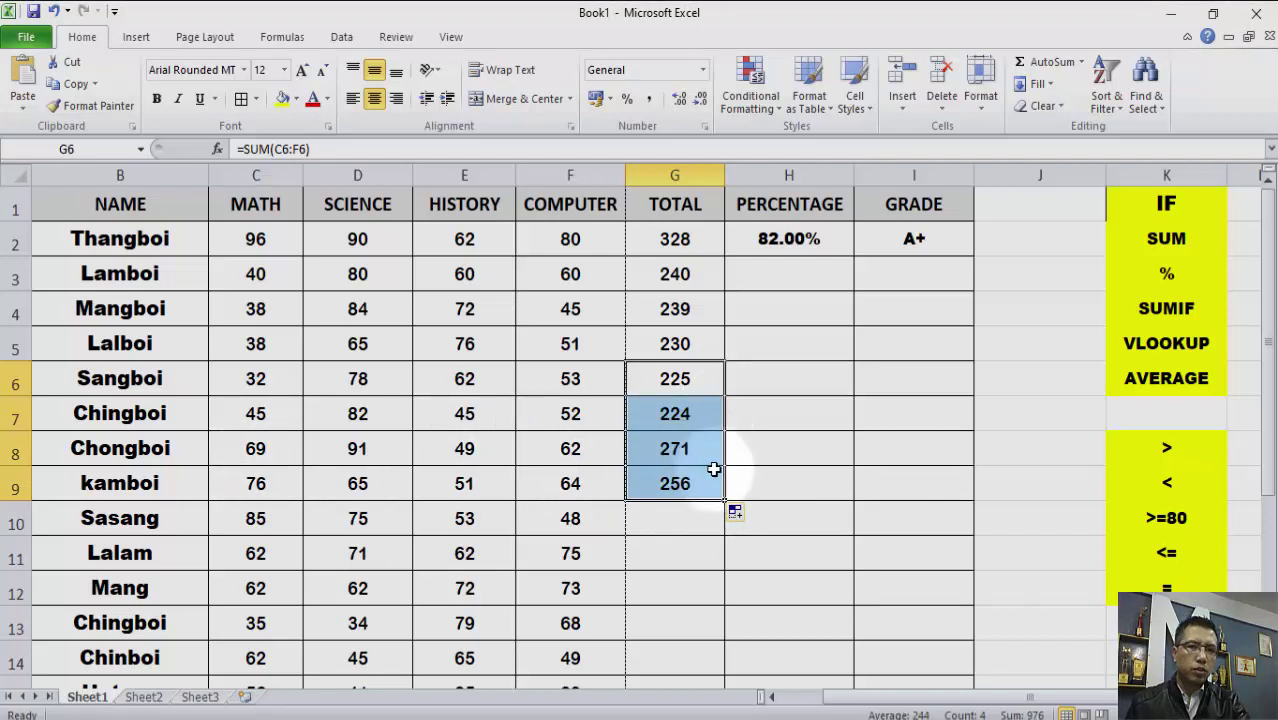
{"action": "scroll", "coordinate": [692, 470], "scroll_direction": "down", "scroll_amount": 1}
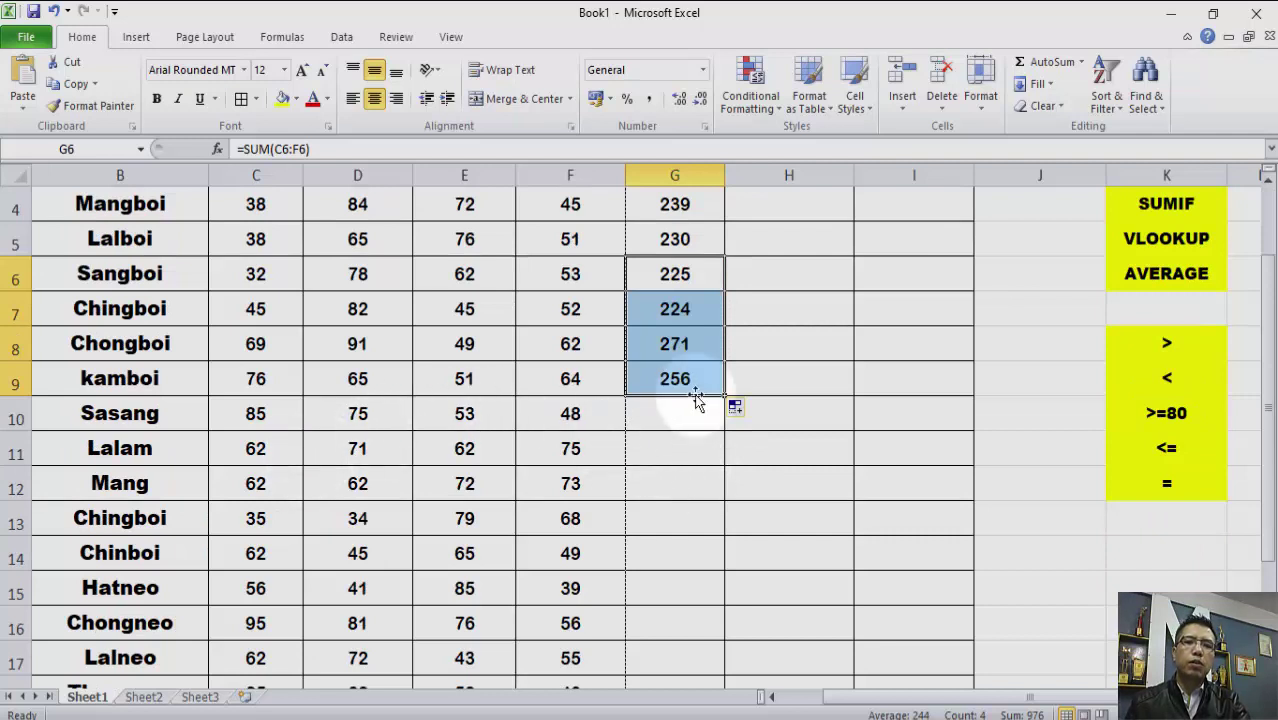
{"action": "left_click", "coordinate": [365, 205]}
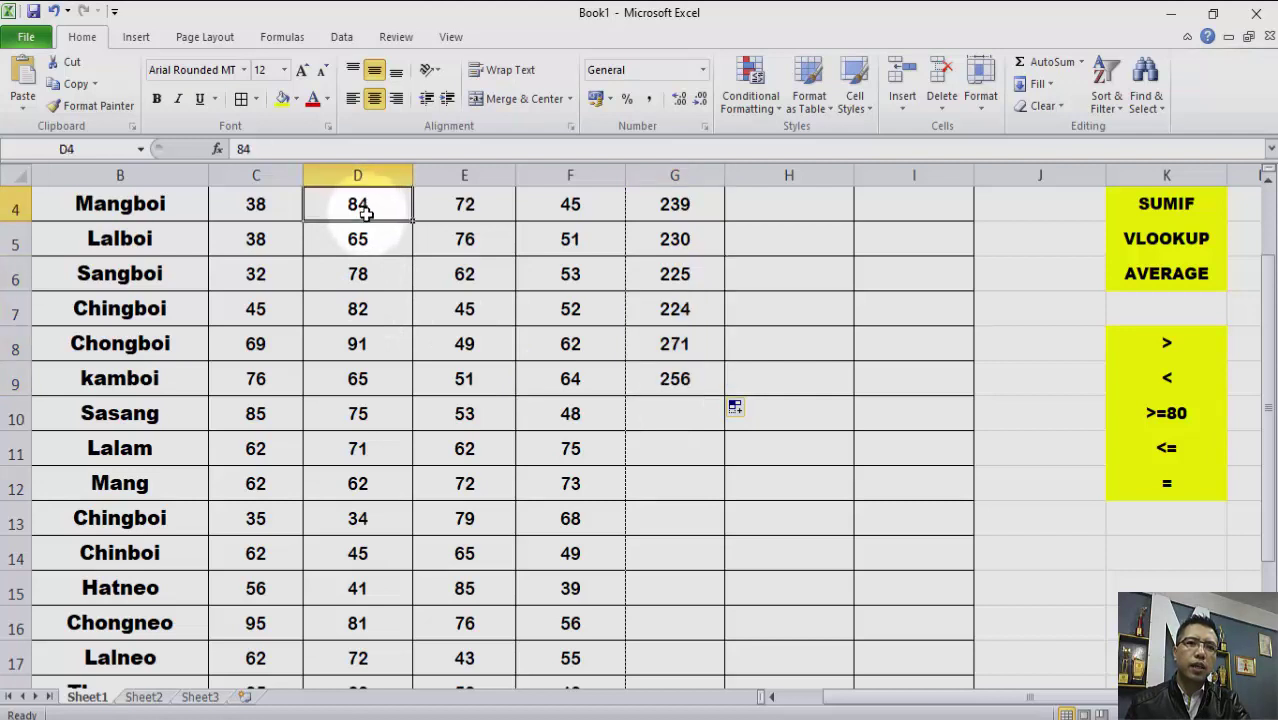
{"action": "left_click", "coordinate": [278, 401]}
{"action": "left_click", "coordinate": [493, 293]}
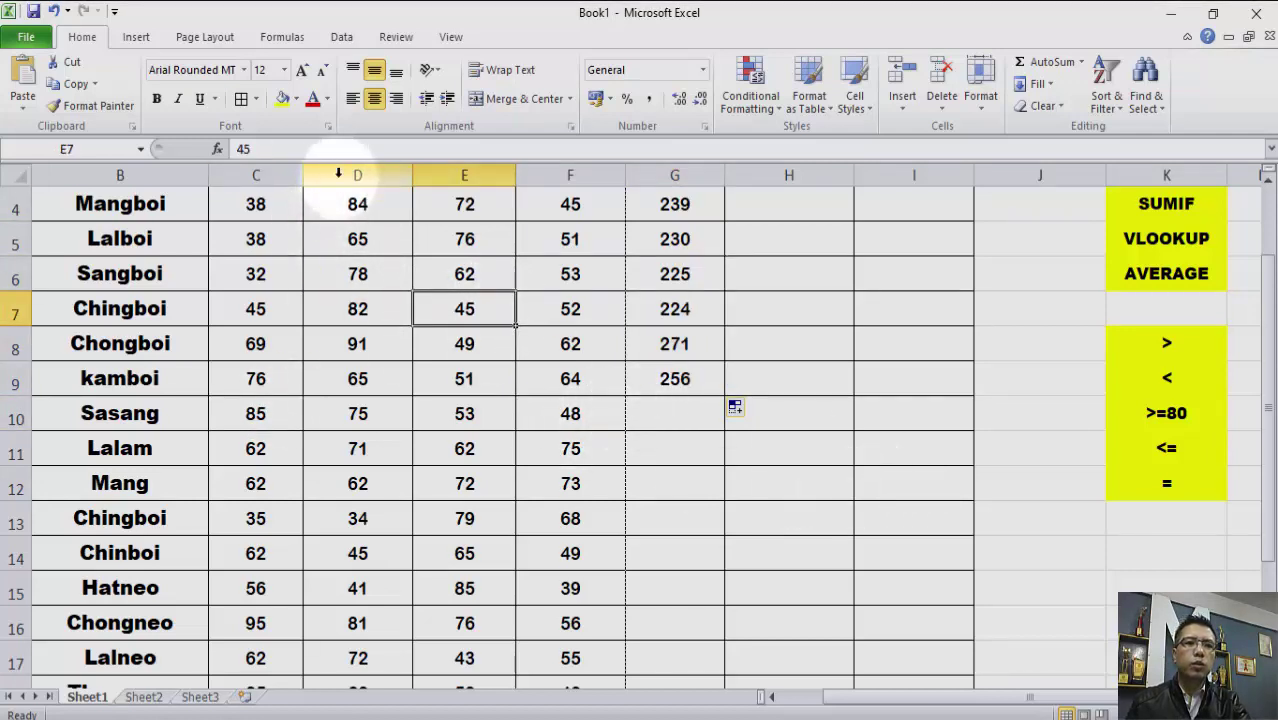
Step: Enter the addition formula =C10+D10+E10 in the Total cell G10
{"action": "left_click", "coordinate": [678, 418]}
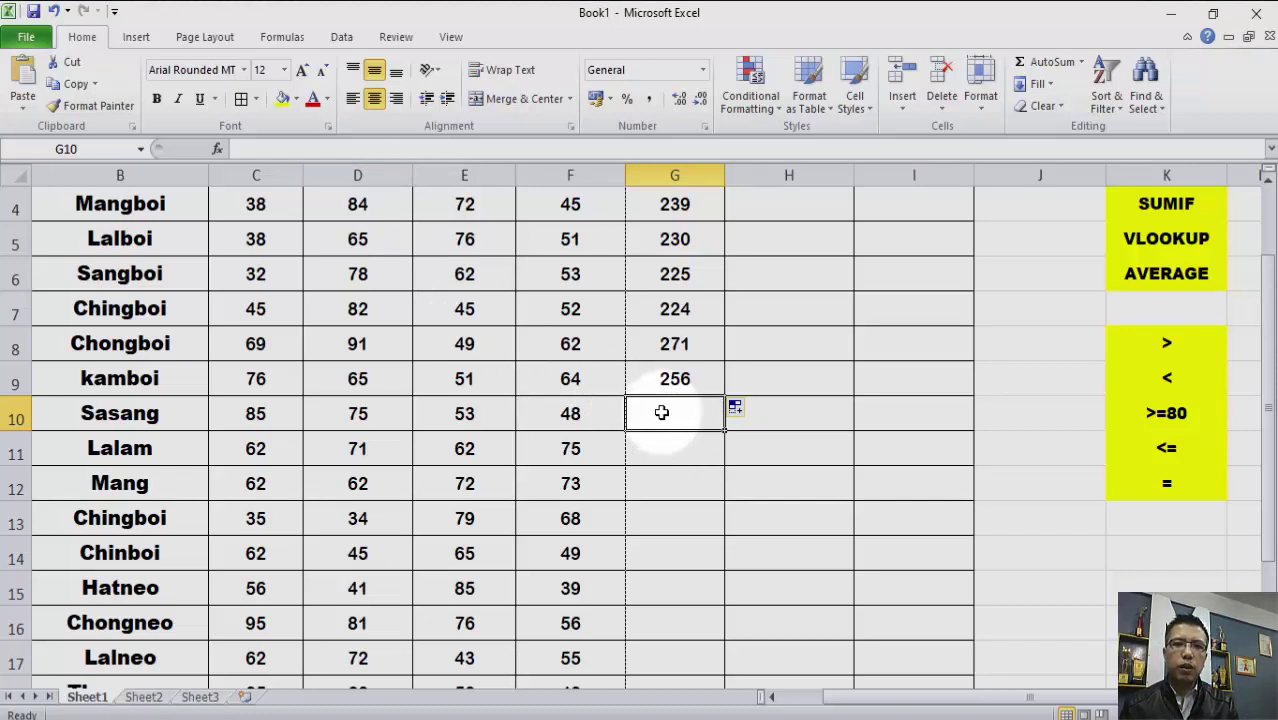
{"action": "type", "text": "="}
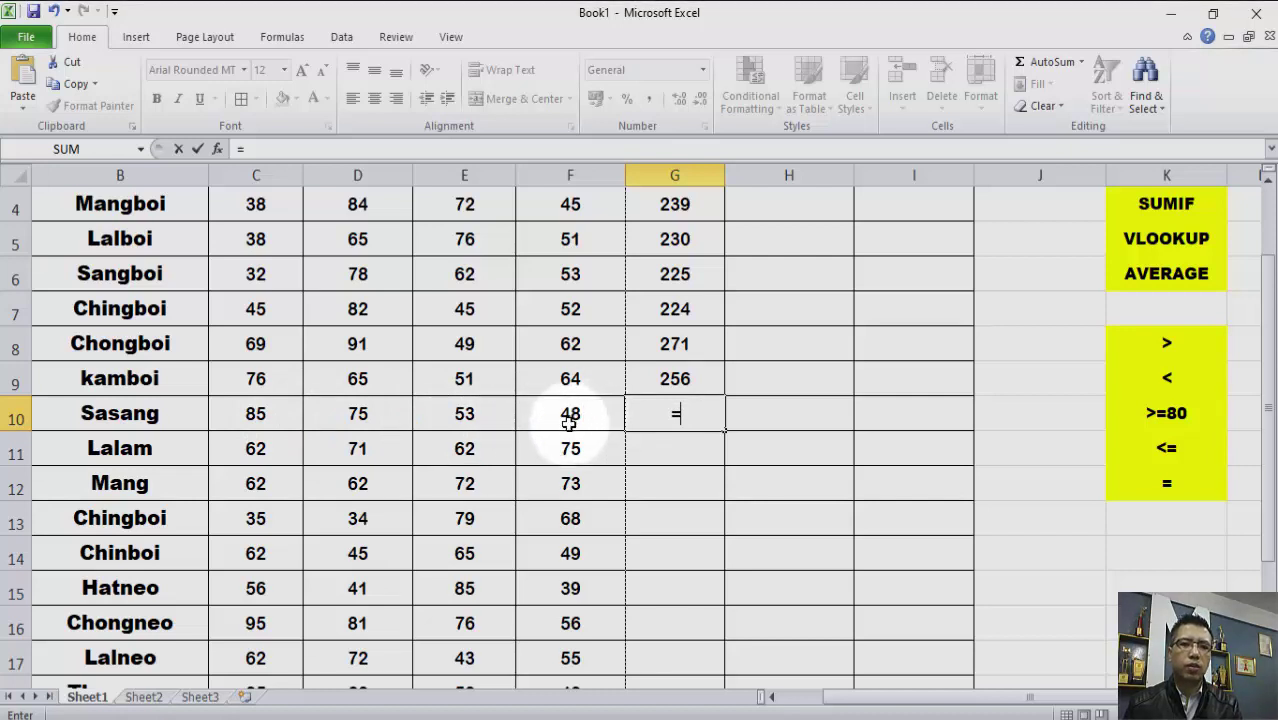
{"action": "left_click", "coordinate": [274, 421]}
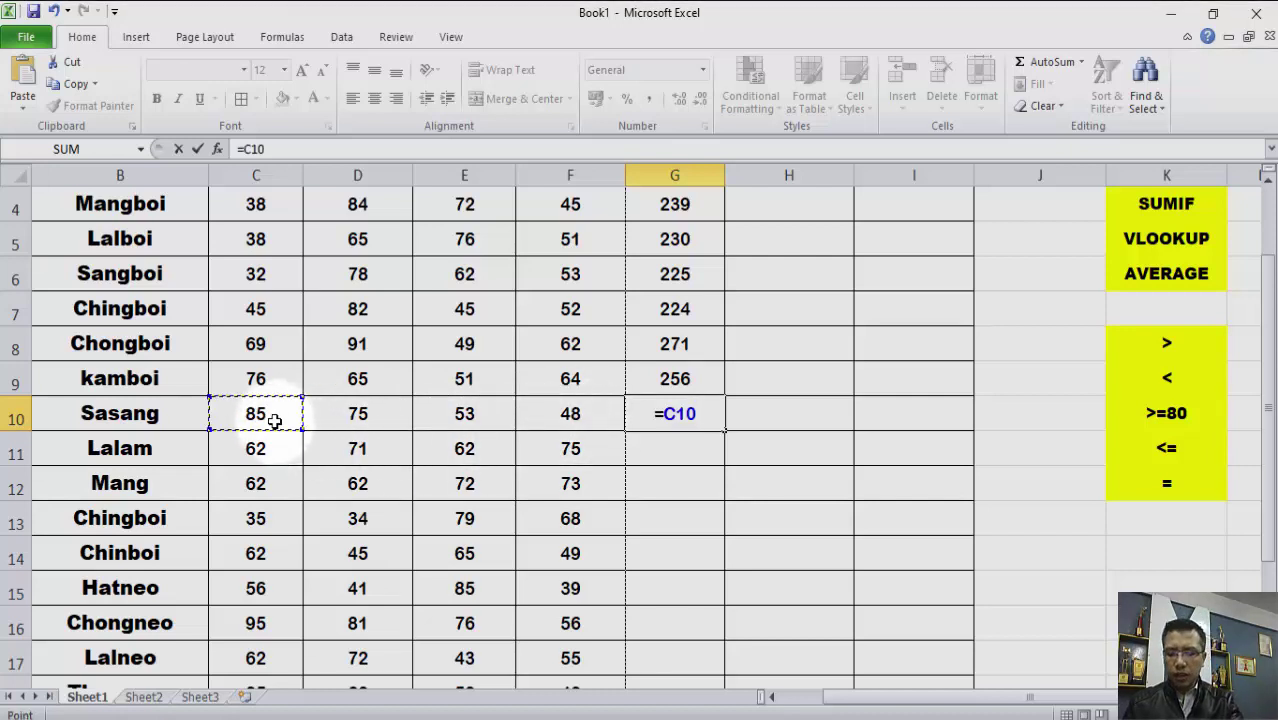
{"action": "type", "text": "+"}
{"action": "left_click", "coordinate": [362, 417]}
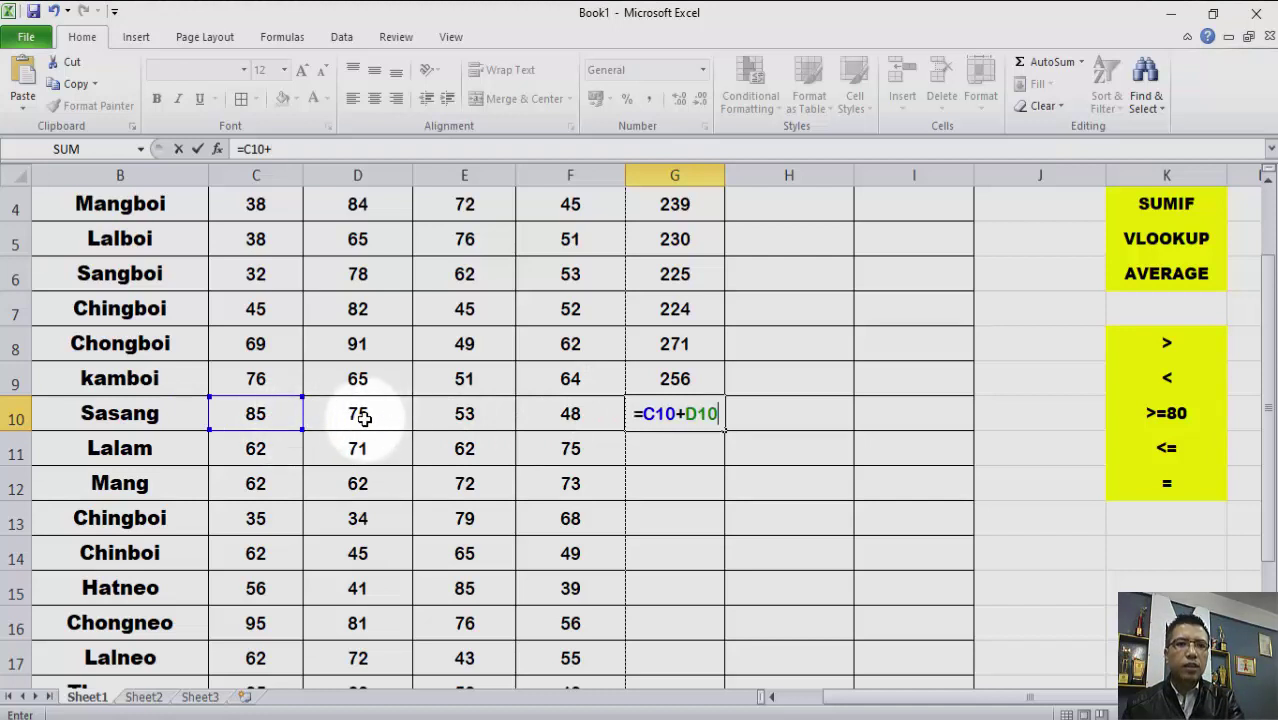
{"action": "type", "text": "+"}
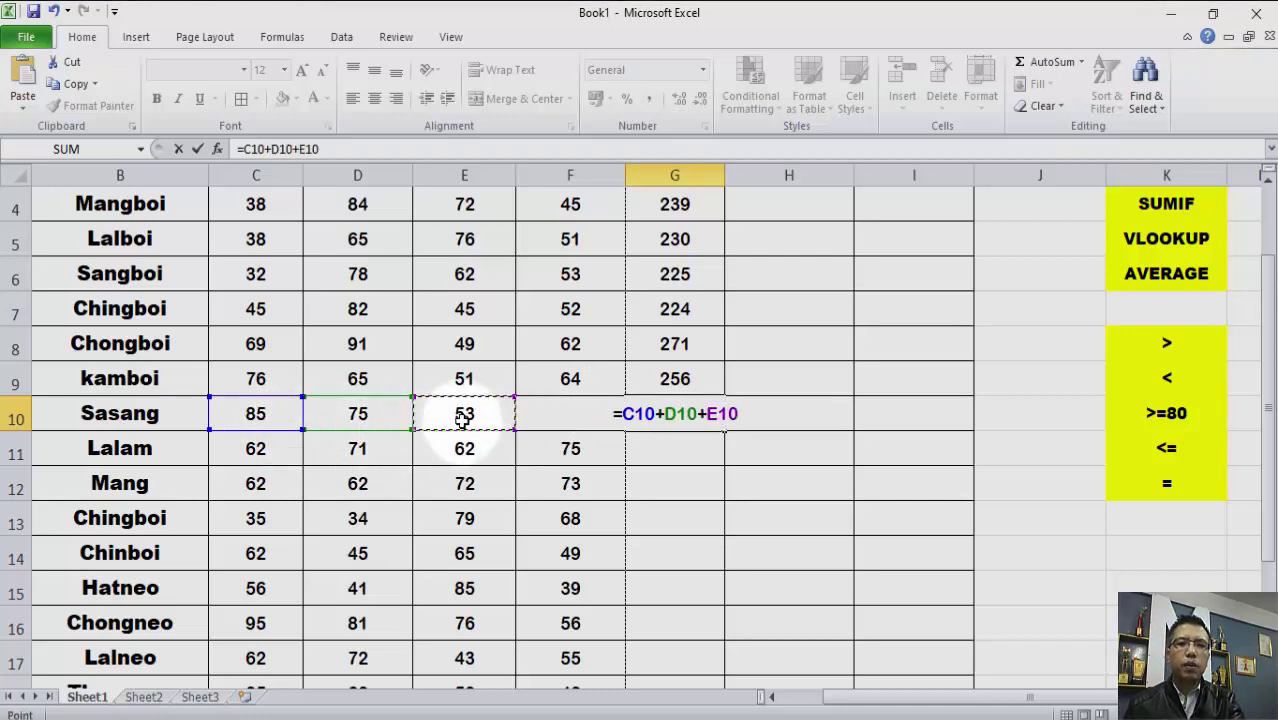
{"action": "key", "text": "Return"}
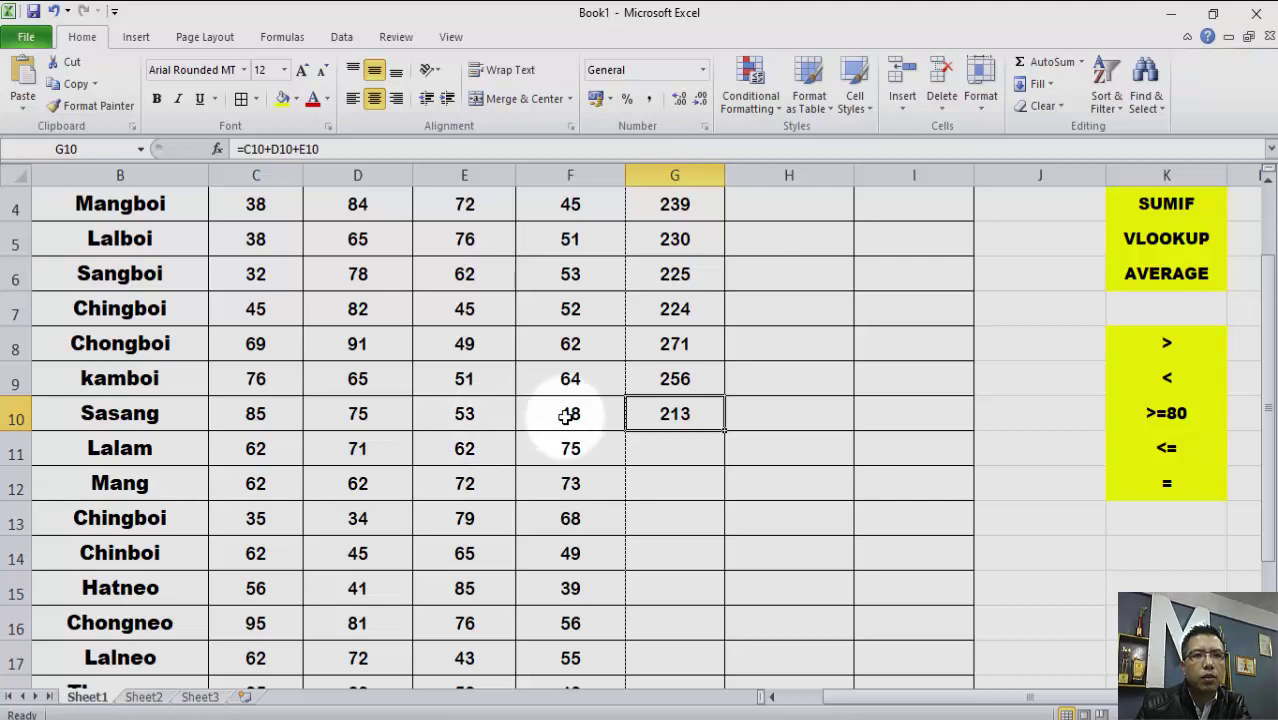
Step: Extend the G10 formula with the Computer mark so it reads =C10+D10+E10+F10
{"action": "left_click", "coordinate": [335, 148]}
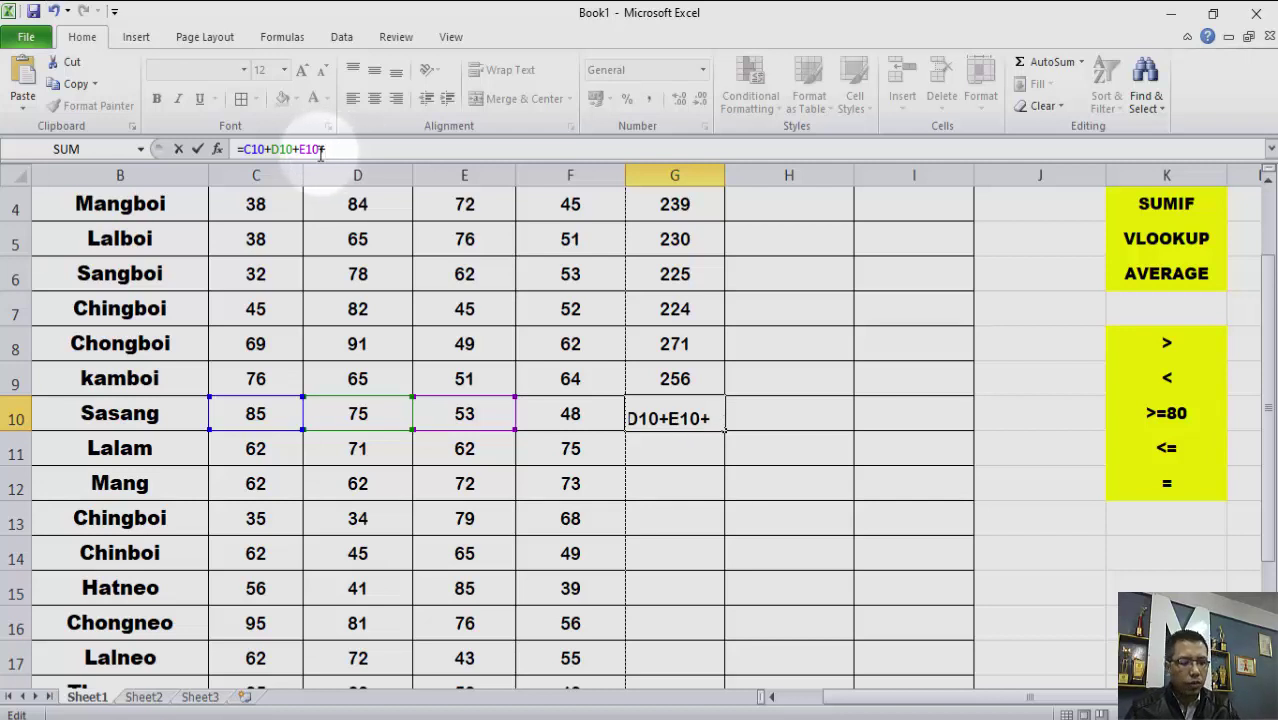
{"action": "type", "text": "+F"}
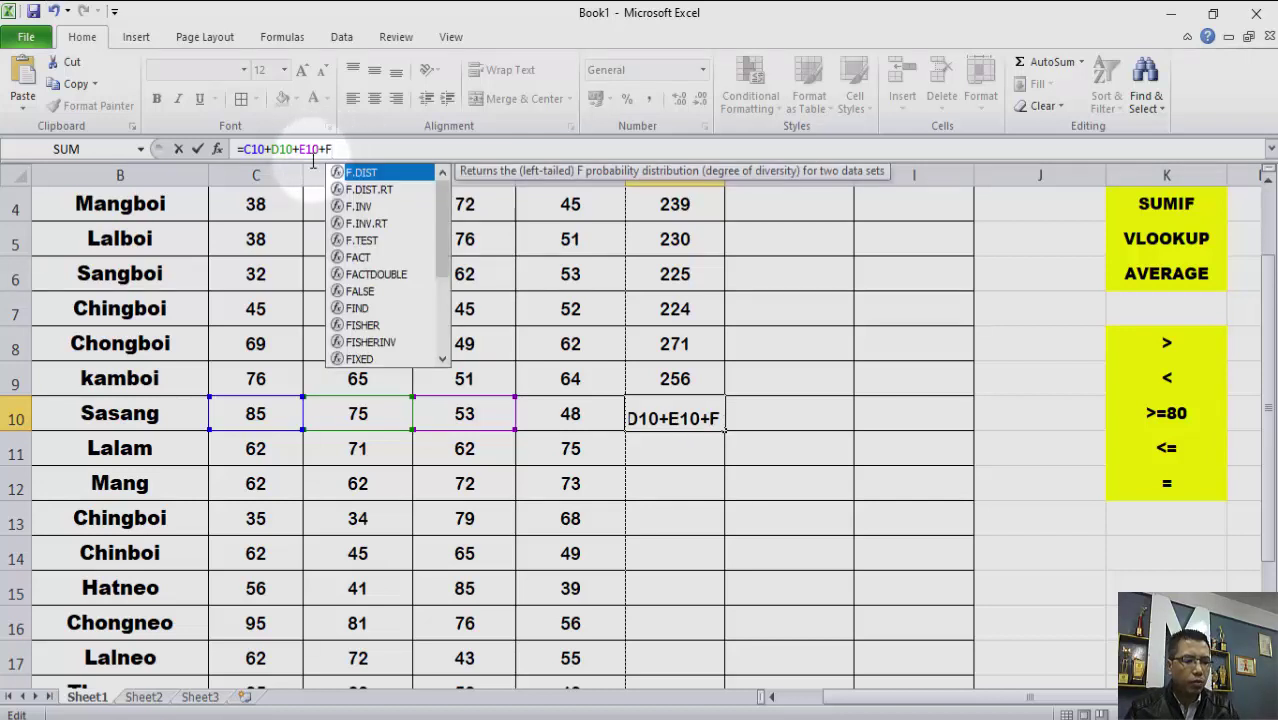
{"action": "type", "text": "10"}
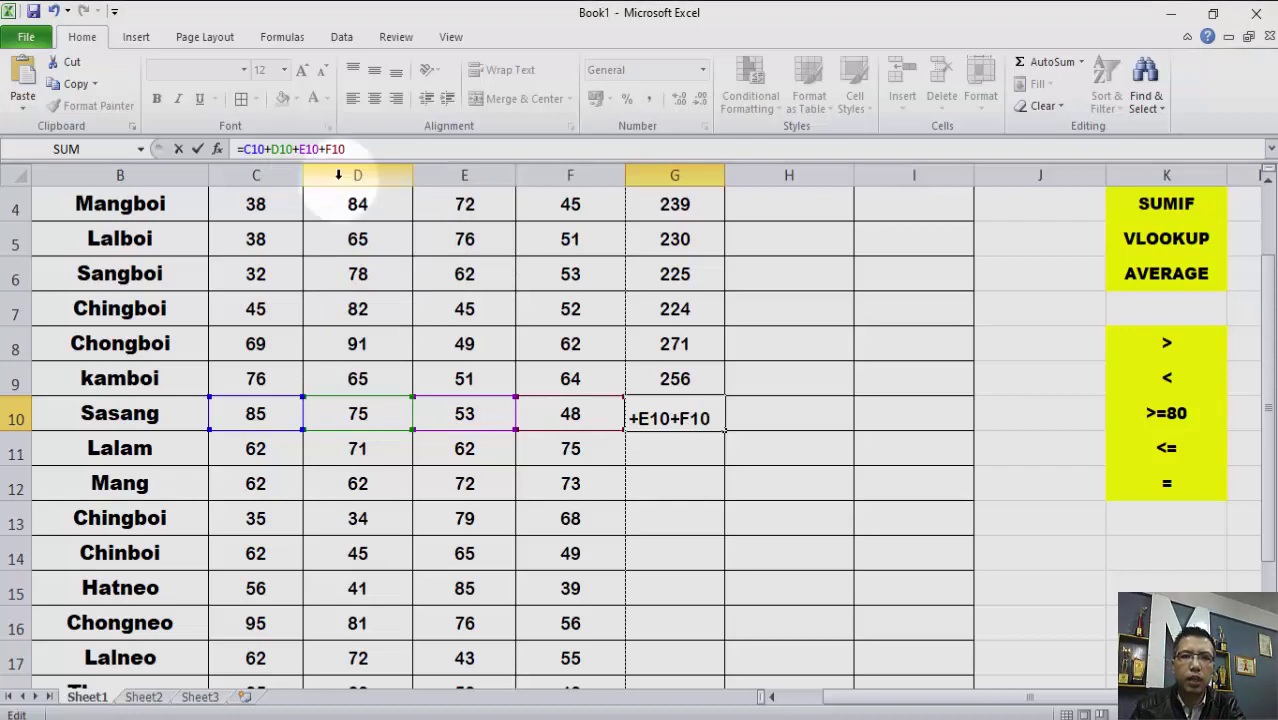
{"action": "key", "text": "Return"}
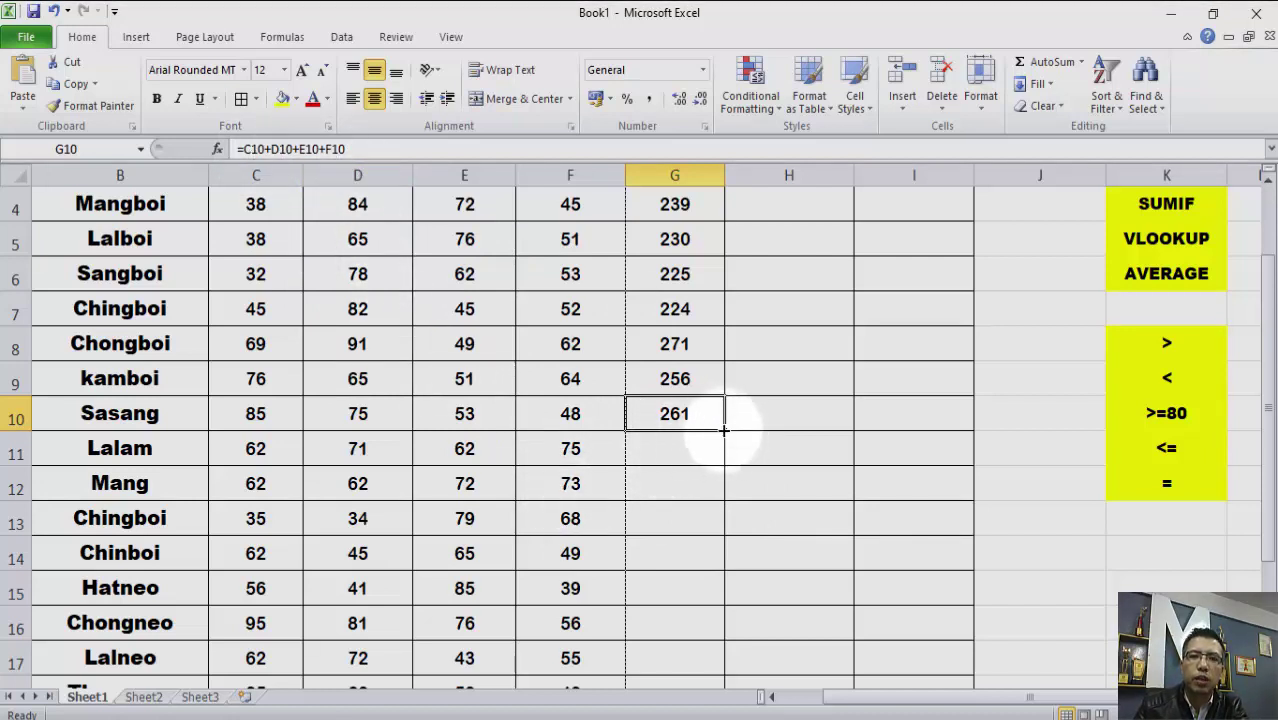
Step: Fill the G10 addition formula down the Total column, first to G12 and further to G17
{"action": "left_click_drag", "start_coordinate": [724, 434], "coordinate": [722, 503]}
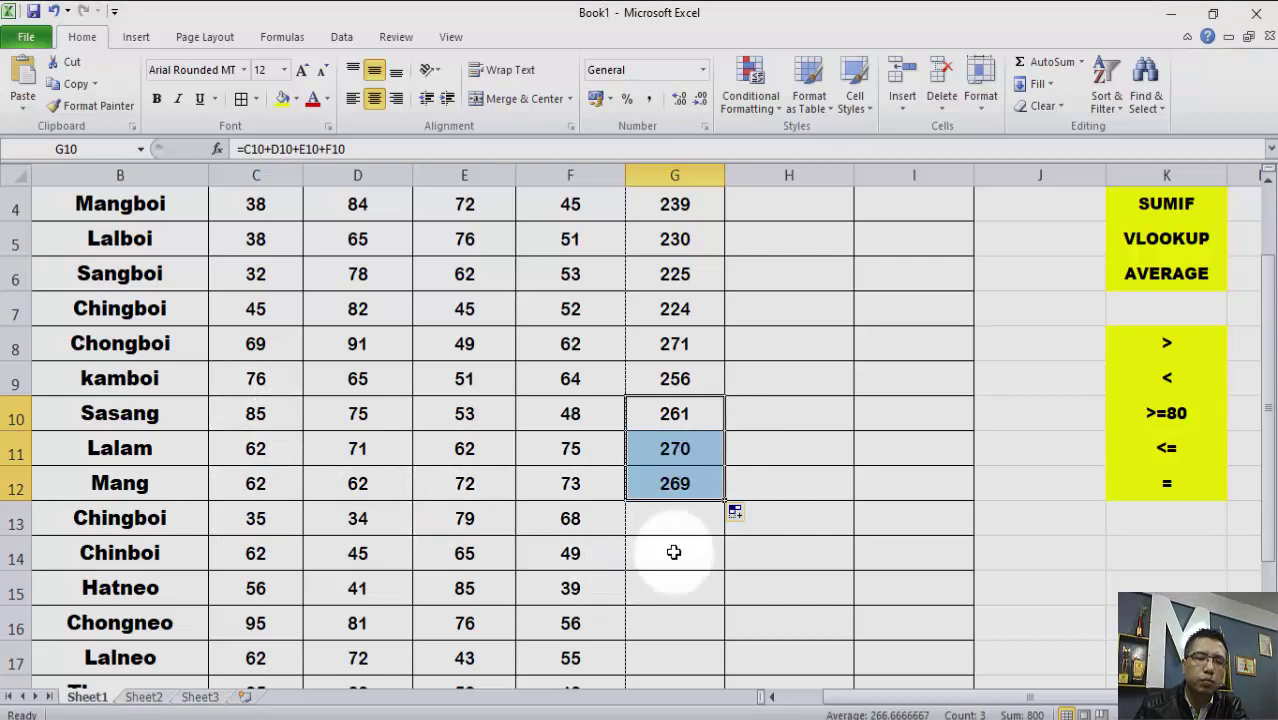
{"action": "left_click_drag", "start_coordinate": [724, 498], "coordinate": [729, 672]}
{"action": "scroll", "coordinate": [710, 620], "scroll_direction": "down", "scroll_amount": 5}
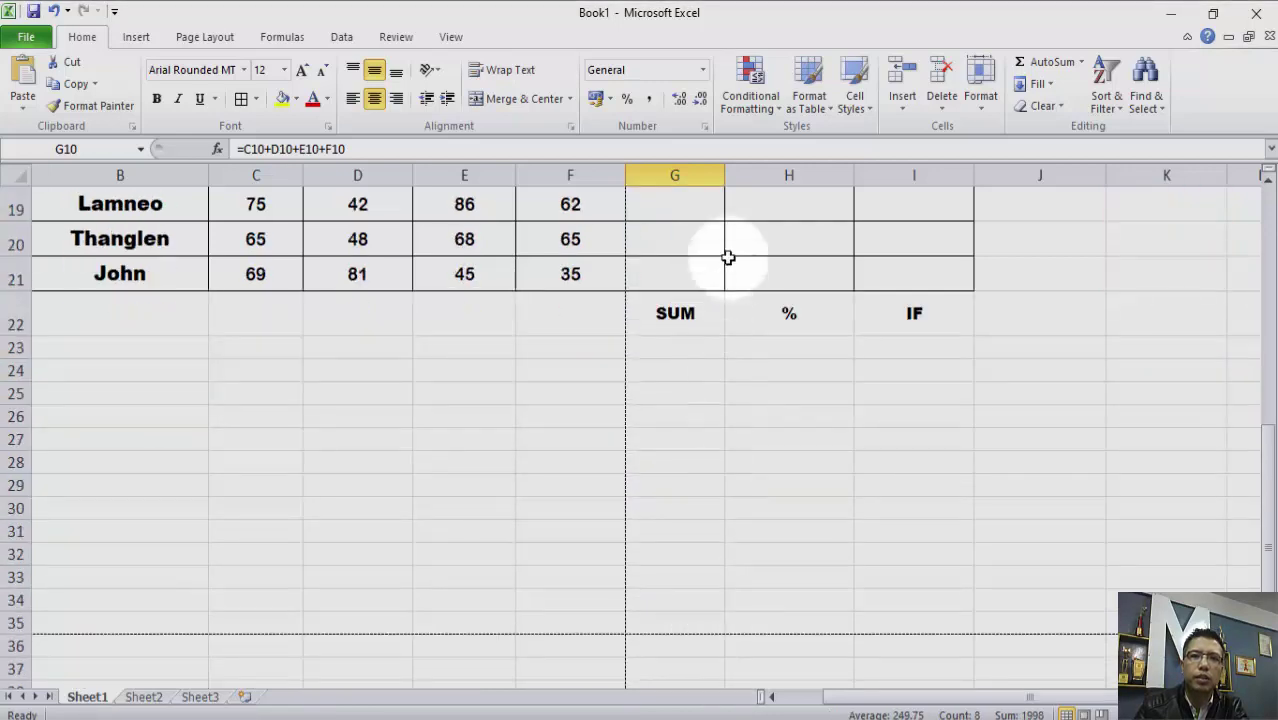
Step: Extend the addition formula fill in the Total column from G17 down to G21
{"action": "scroll", "coordinate": [736, 493], "scroll_direction": "up", "scroll_amount": 1}
{"action": "scroll", "coordinate": [736, 493], "scroll_direction": "up", "scroll_amount": 1}
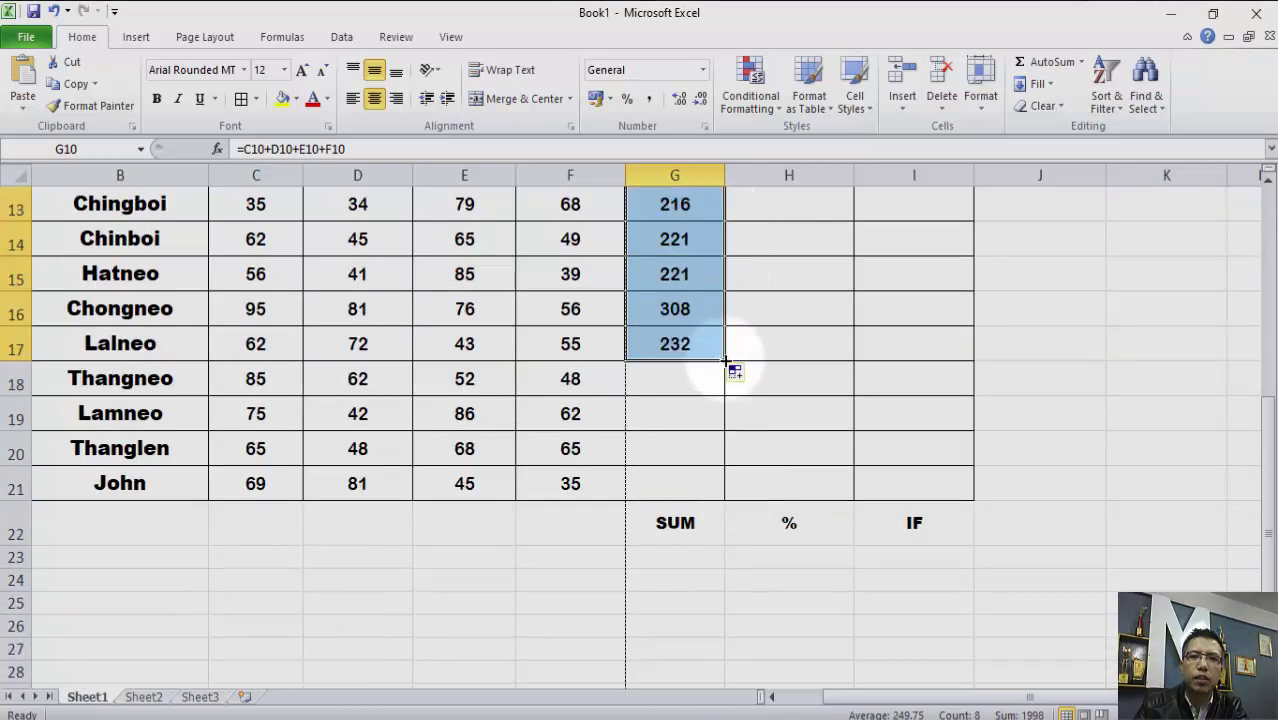
{"action": "left_click_drag", "start_coordinate": [724, 360], "coordinate": [724, 496]}
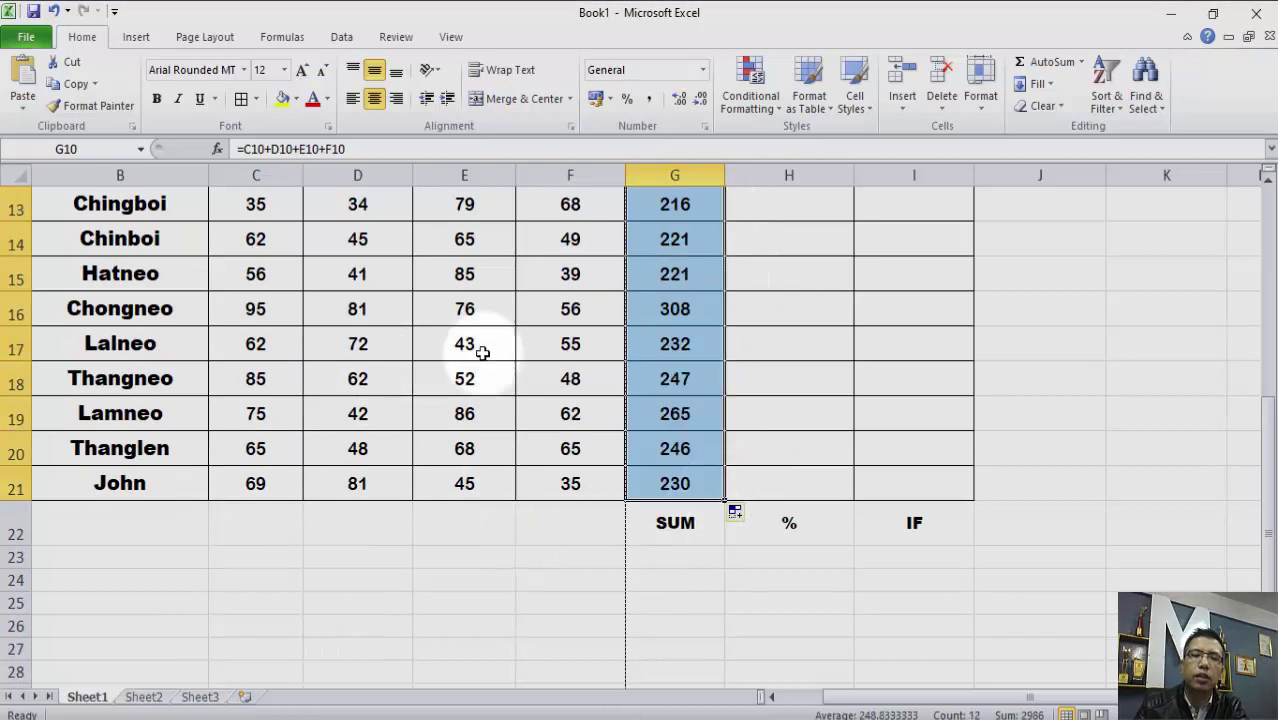
Step: Try AutoSum on the marks in C2:F21 to total each subject in row 22, and undo it
{"action": "scroll", "coordinate": [613, 414], "scroll_direction": "up", "scroll_amount": 3}
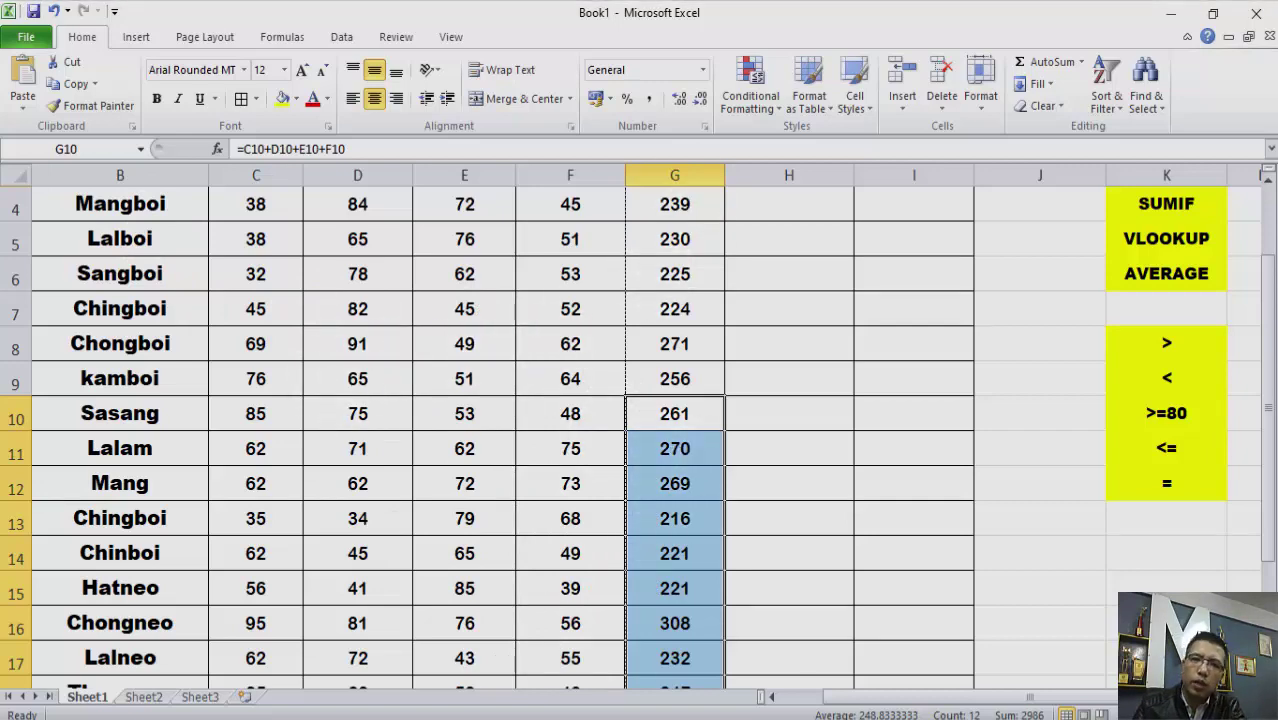
{"action": "scroll", "coordinate": [662, 302], "scroll_direction": "down", "scroll_amount": 5}
{"action": "scroll", "coordinate": [670, 302], "scroll_direction": "up", "scroll_amount": 3}
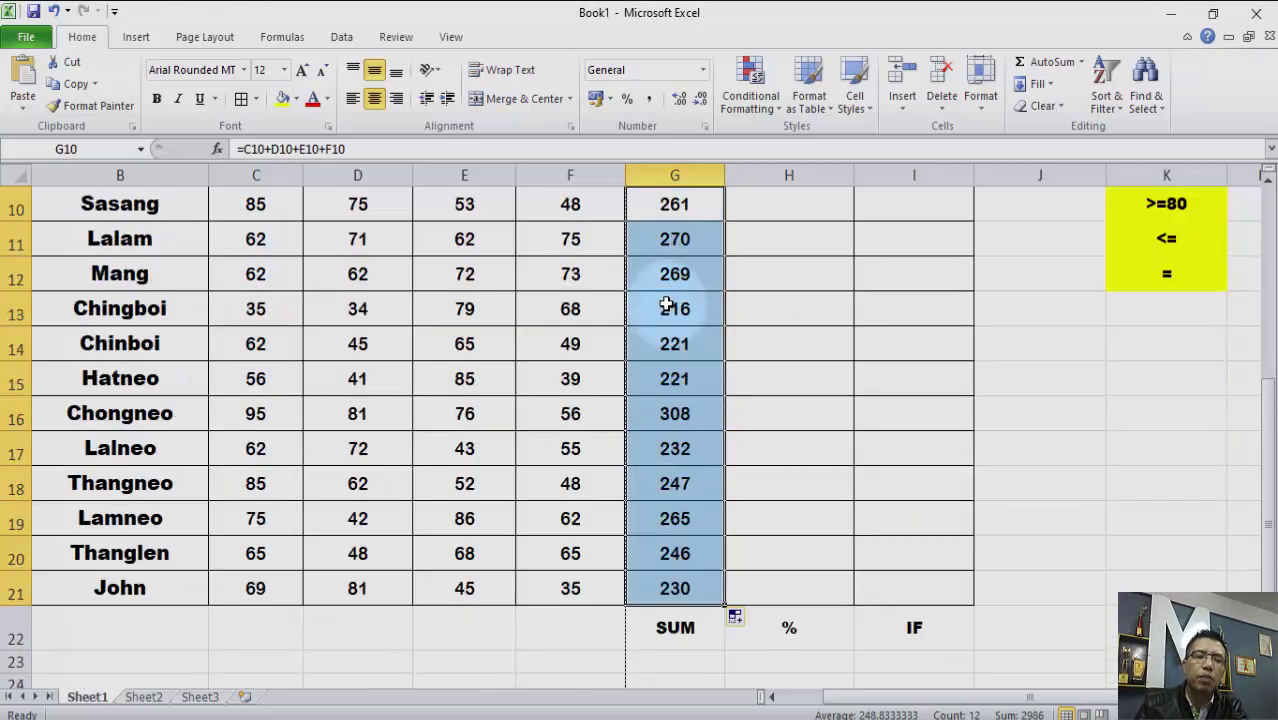
{"action": "scroll", "coordinate": [308, 240], "scroll_direction": "up", "scroll_amount": 2}
{"action": "scroll", "coordinate": [308, 282], "scroll_direction": "up", "scroll_amount": 1}
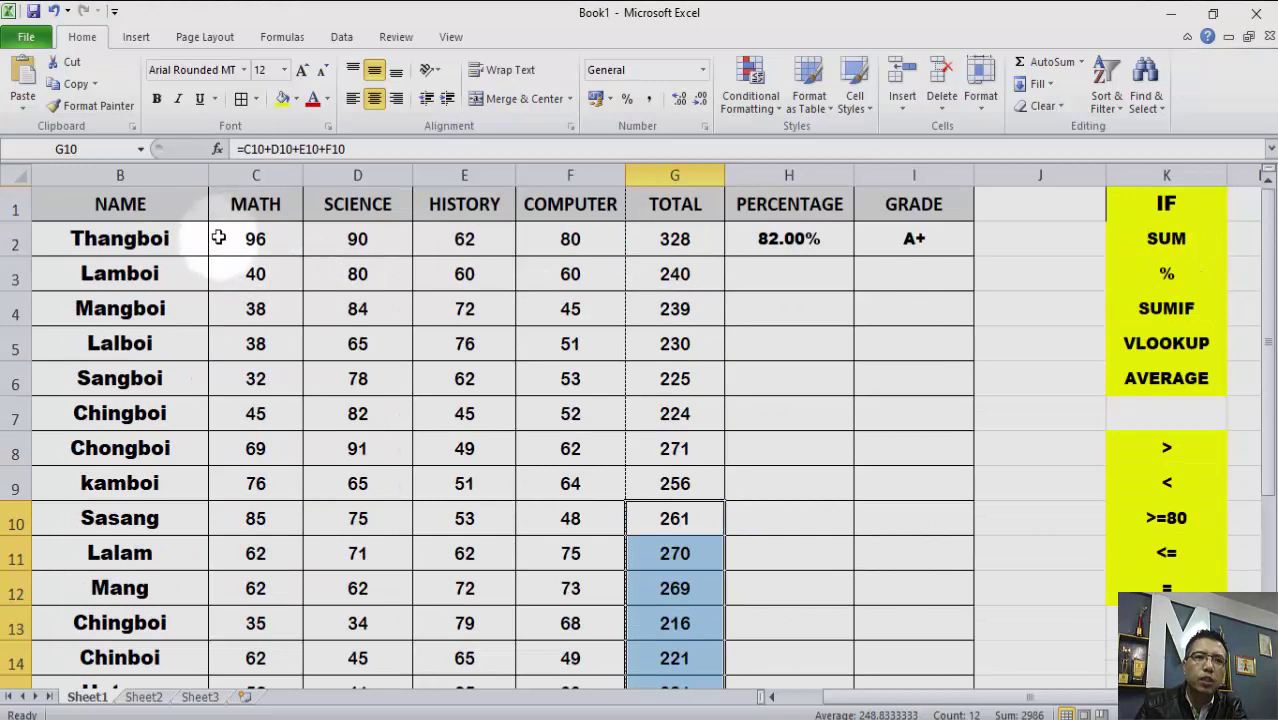
{"action": "left_click_drag", "start_coordinate": [218, 237], "coordinate": [562, 577]}
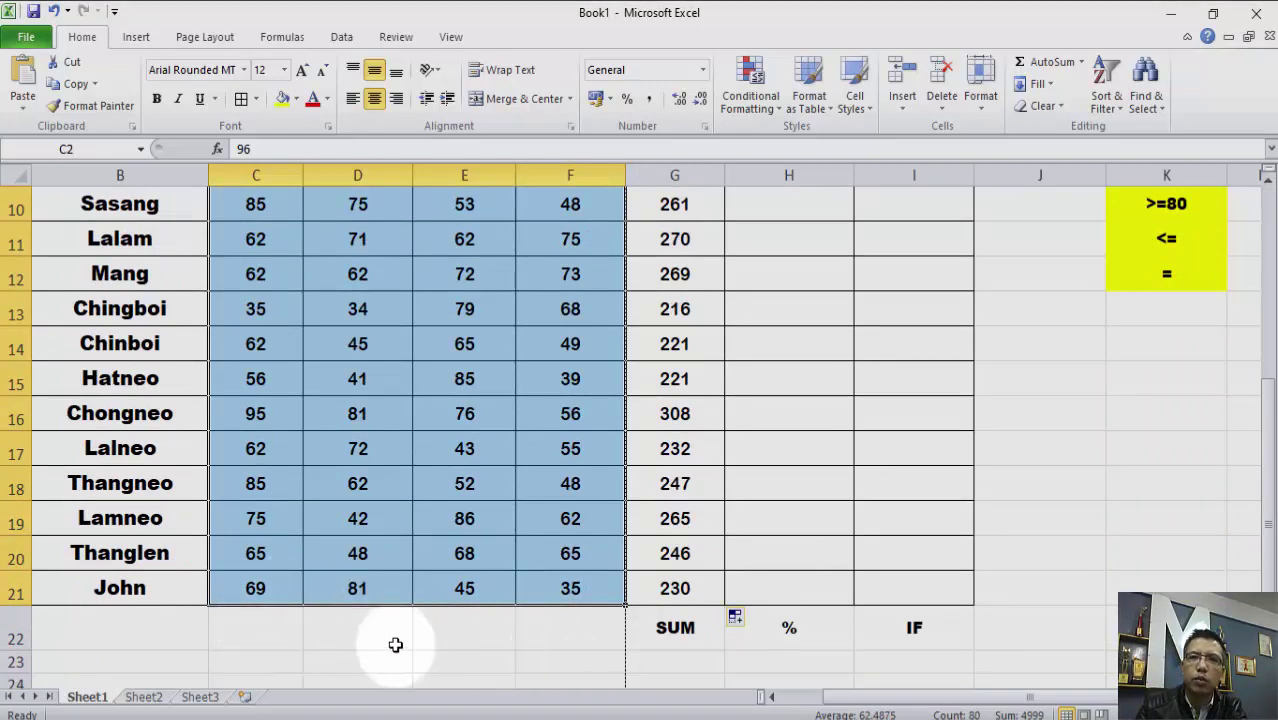
{"action": "left_click", "coordinate": [1034, 62]}
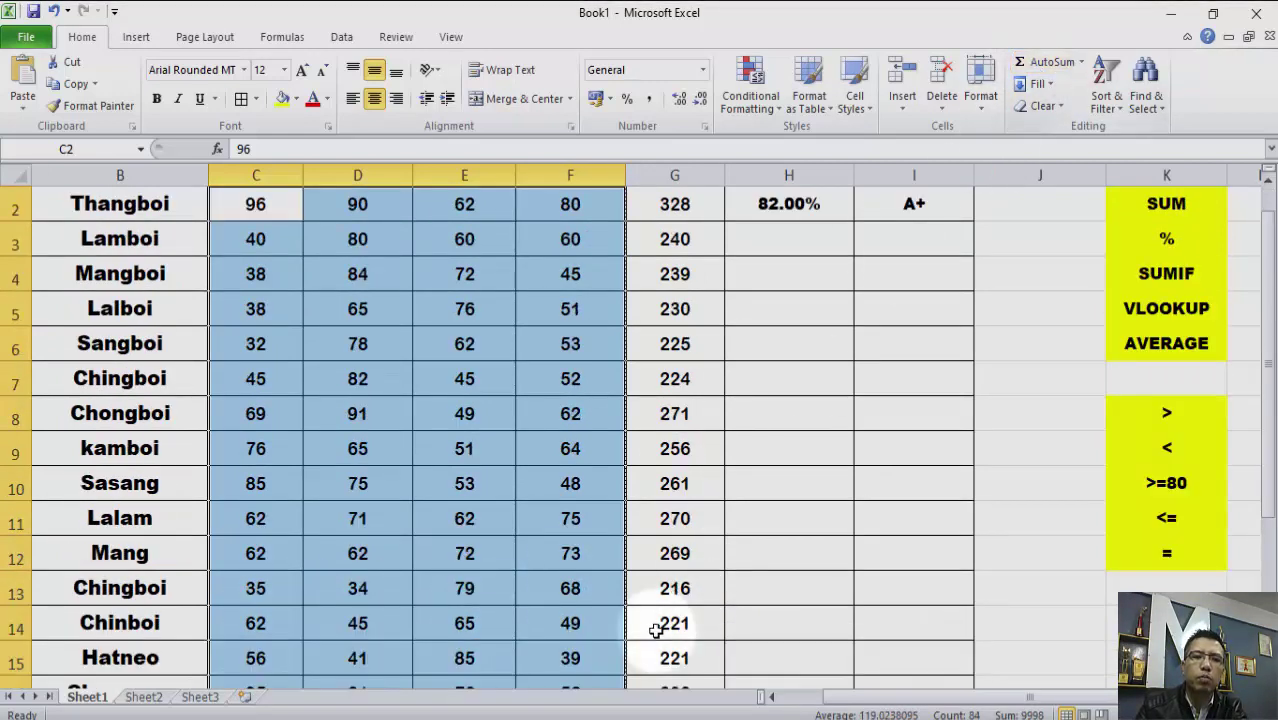
{"action": "scroll", "coordinate": [485, 531], "scroll_direction": "down", "scroll_amount": 6}
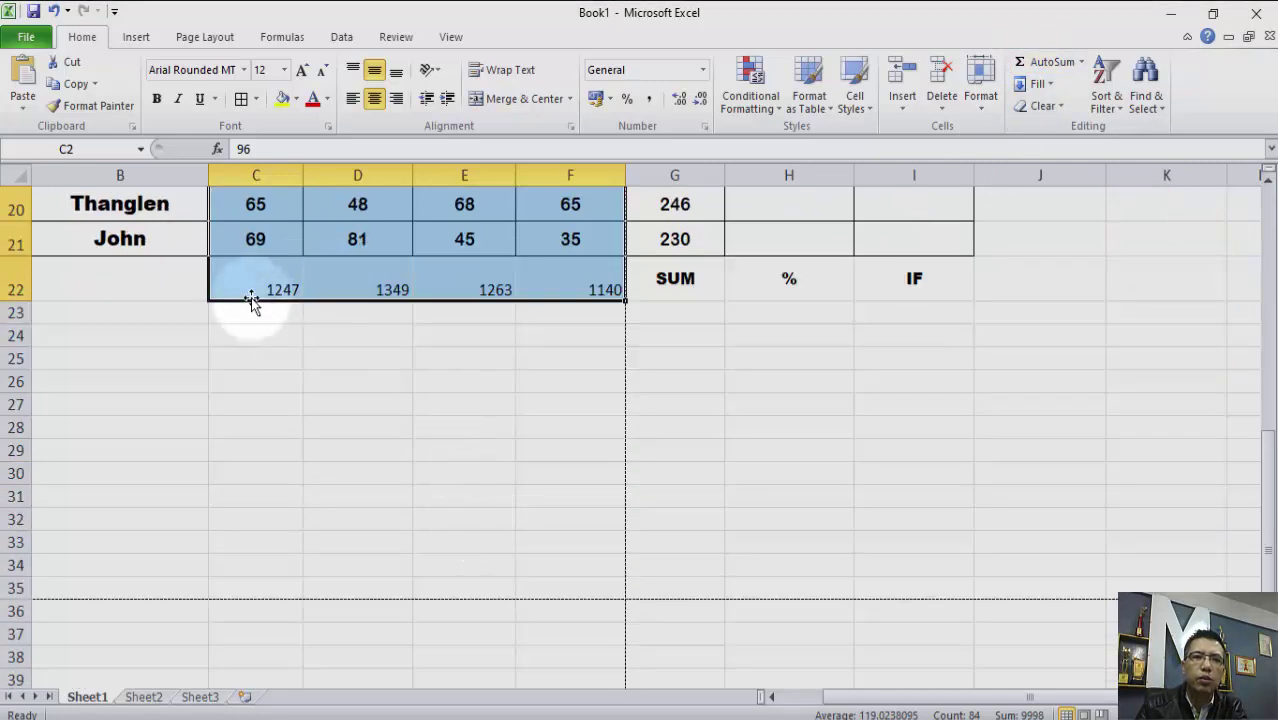
{"action": "scroll", "coordinate": [580, 330], "scroll_direction": "up", "scroll_amount": 5}
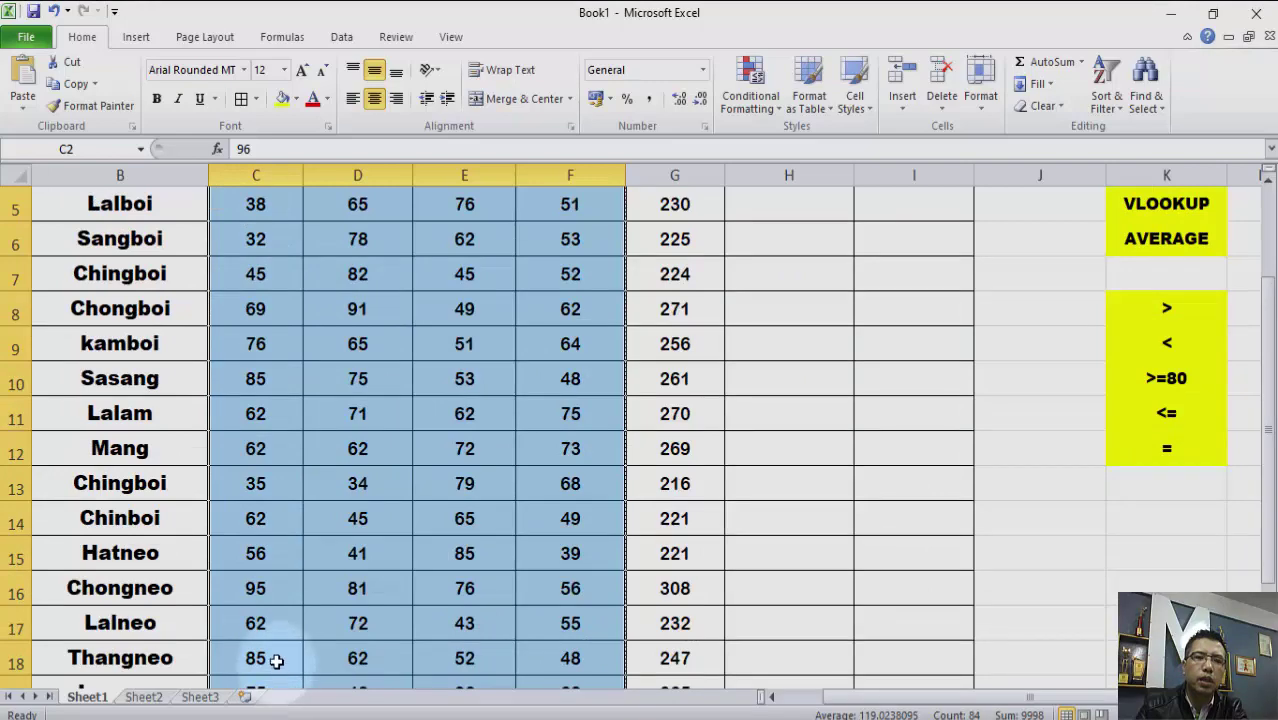
{"action": "scroll", "coordinate": [272, 650], "scroll_direction": "down", "scroll_amount": 3}
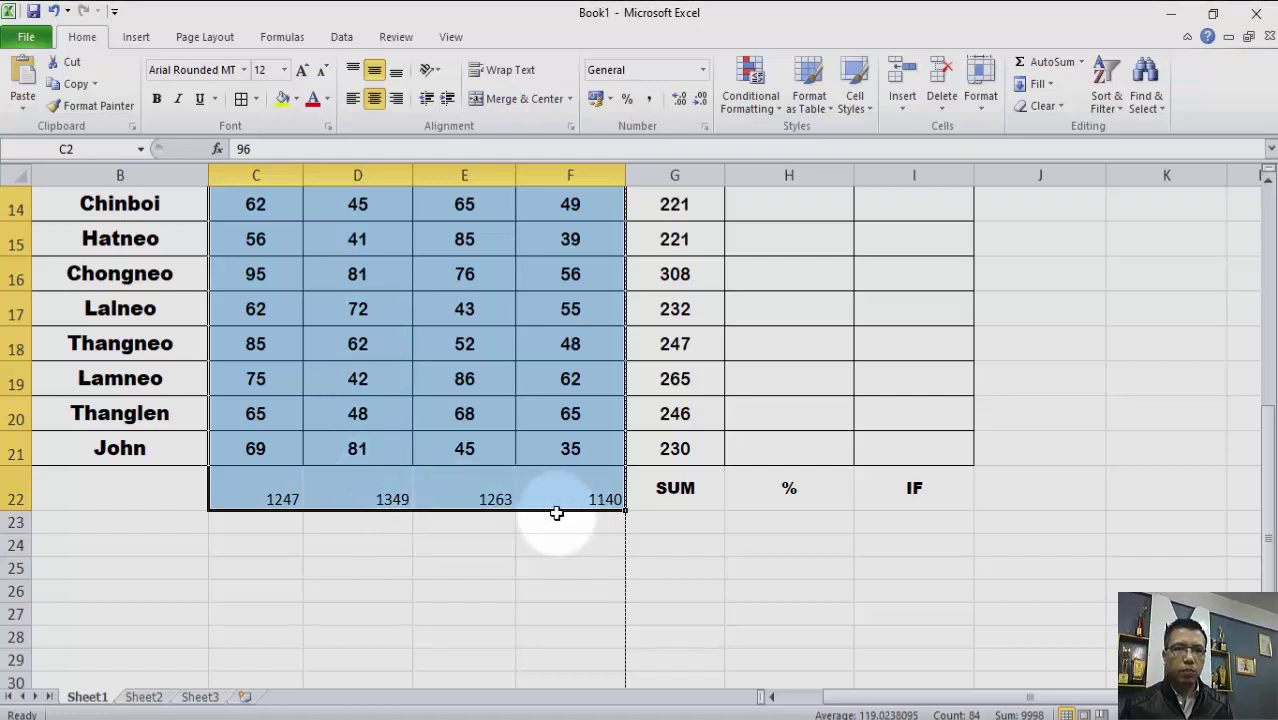
{"action": "scroll", "coordinate": [547, 515], "scroll_direction": "up", "scroll_amount": 5}
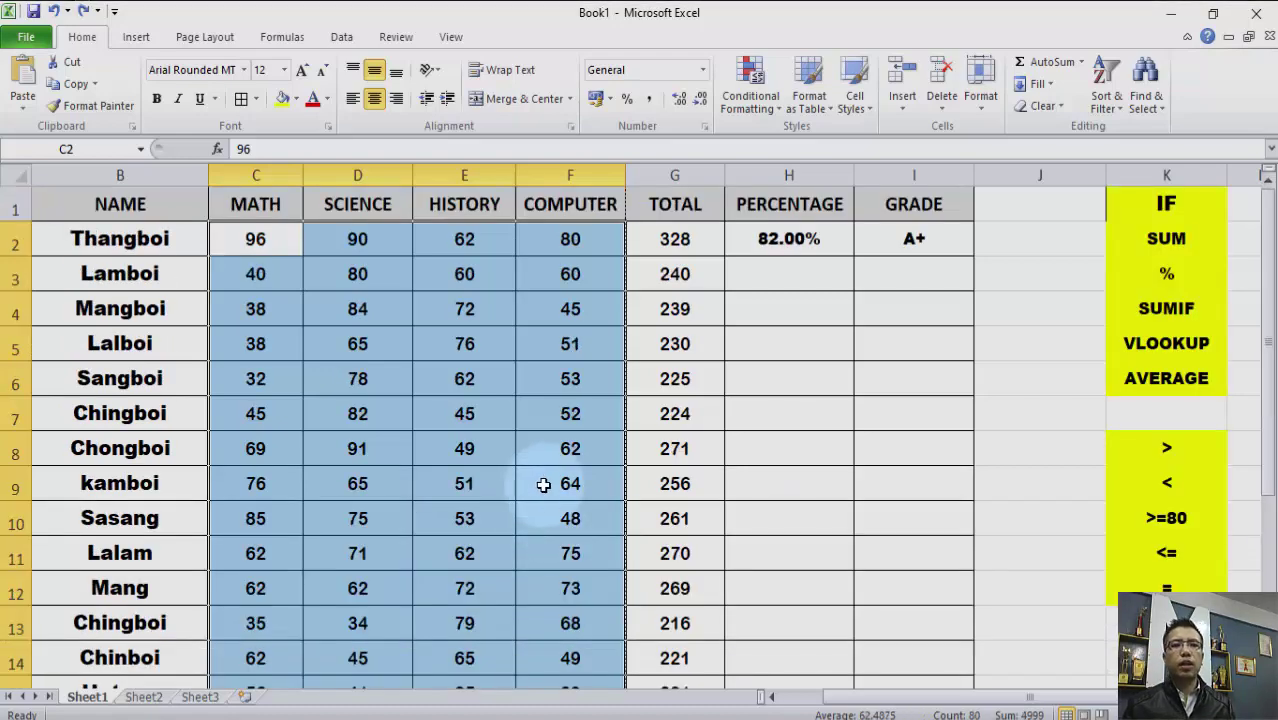
{"action": "left_click", "coordinate": [570, 413]}
{"action": "scroll", "coordinate": [570, 415], "scroll_direction": "down", "scroll_amount": 4}
{"action": "scroll", "coordinate": [570, 415], "scroll_direction": "up", "scroll_amount": 4}
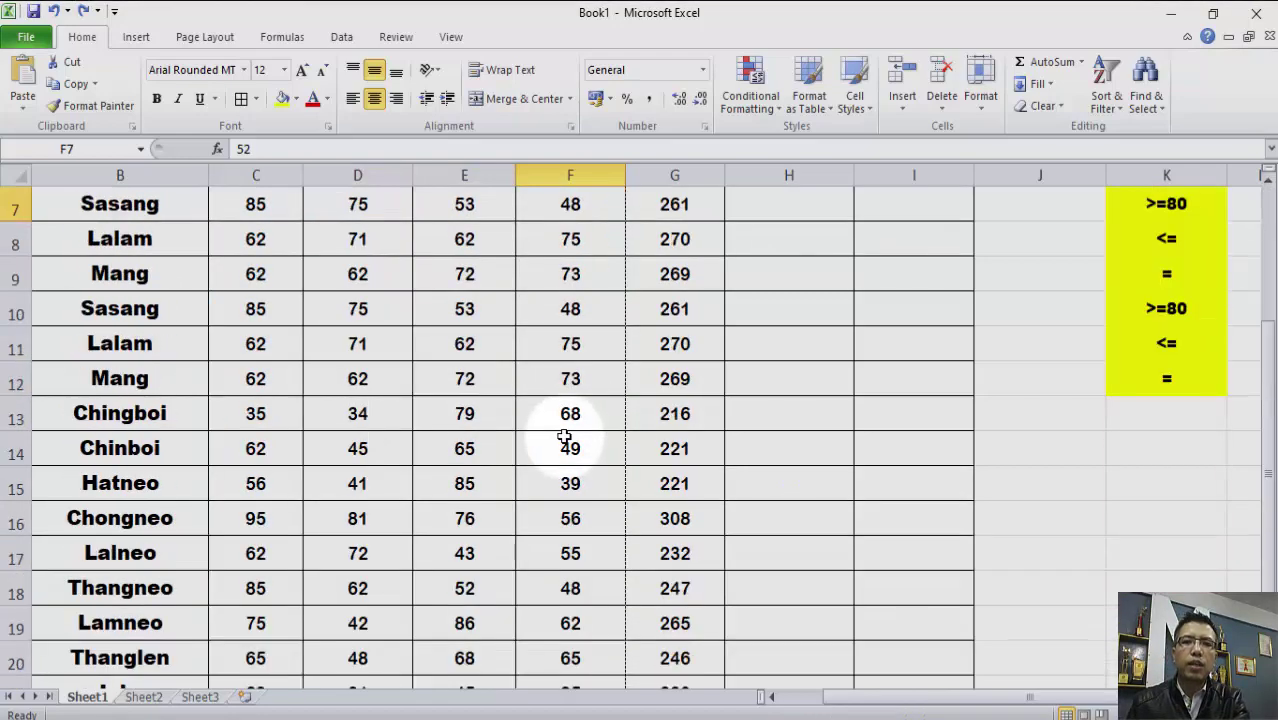
{"action": "scroll", "coordinate": [769, 341], "scroll_direction": "down", "scroll_amount": 2}
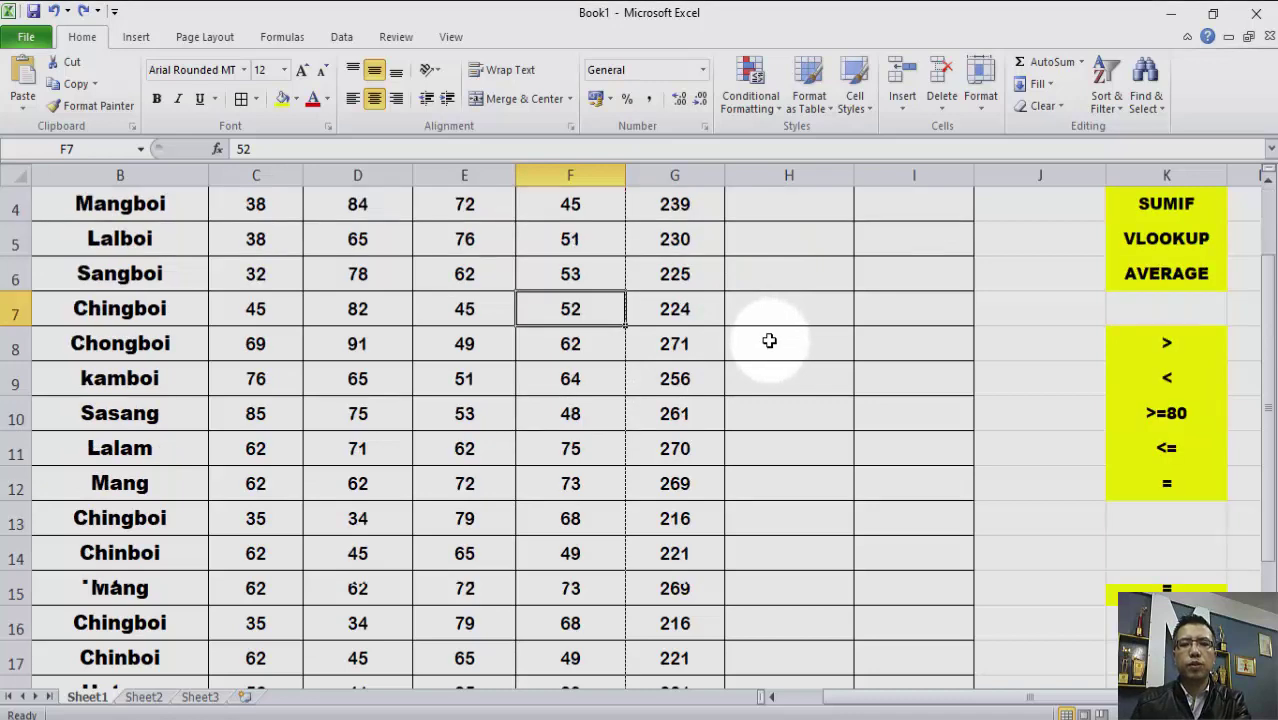
{"action": "scroll", "coordinate": [769, 341], "scroll_direction": "down", "scroll_amount": 3}
{"action": "scroll", "coordinate": [783, 452], "scroll_direction": "up", "scroll_amount": 3}
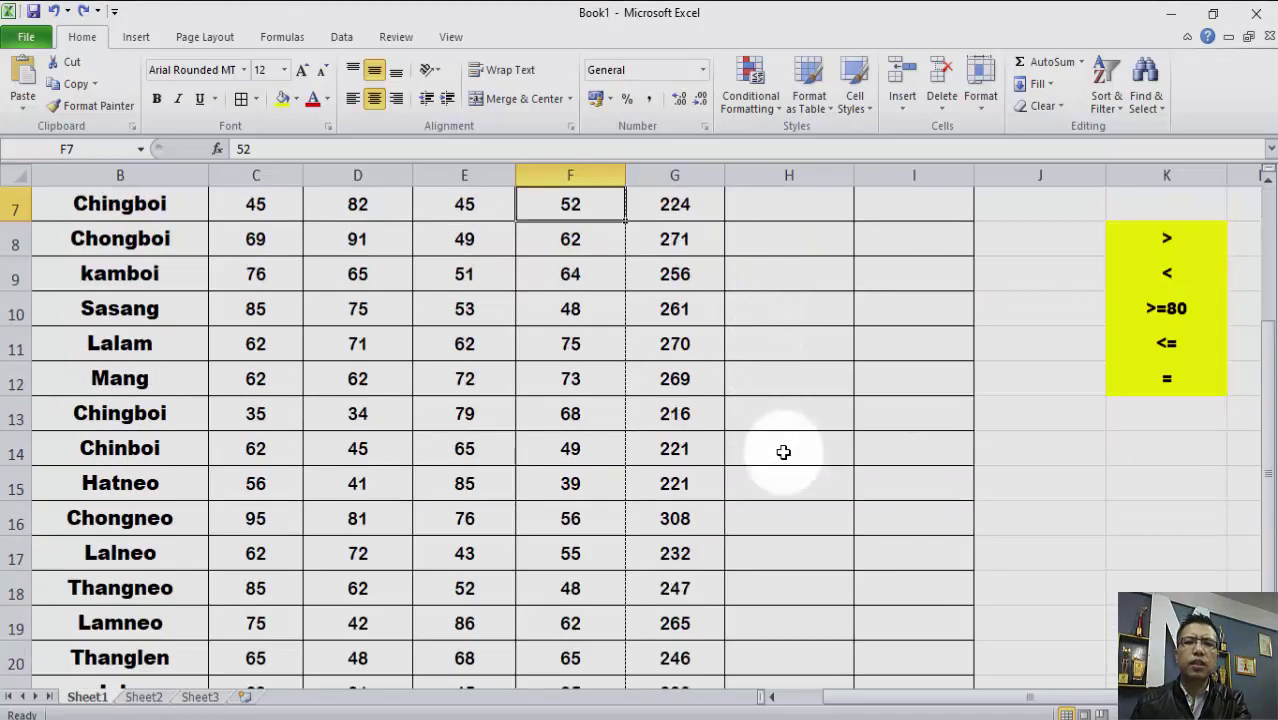
{"action": "scroll", "coordinate": [775, 440], "scroll_direction": "up", "scroll_amount": 2}
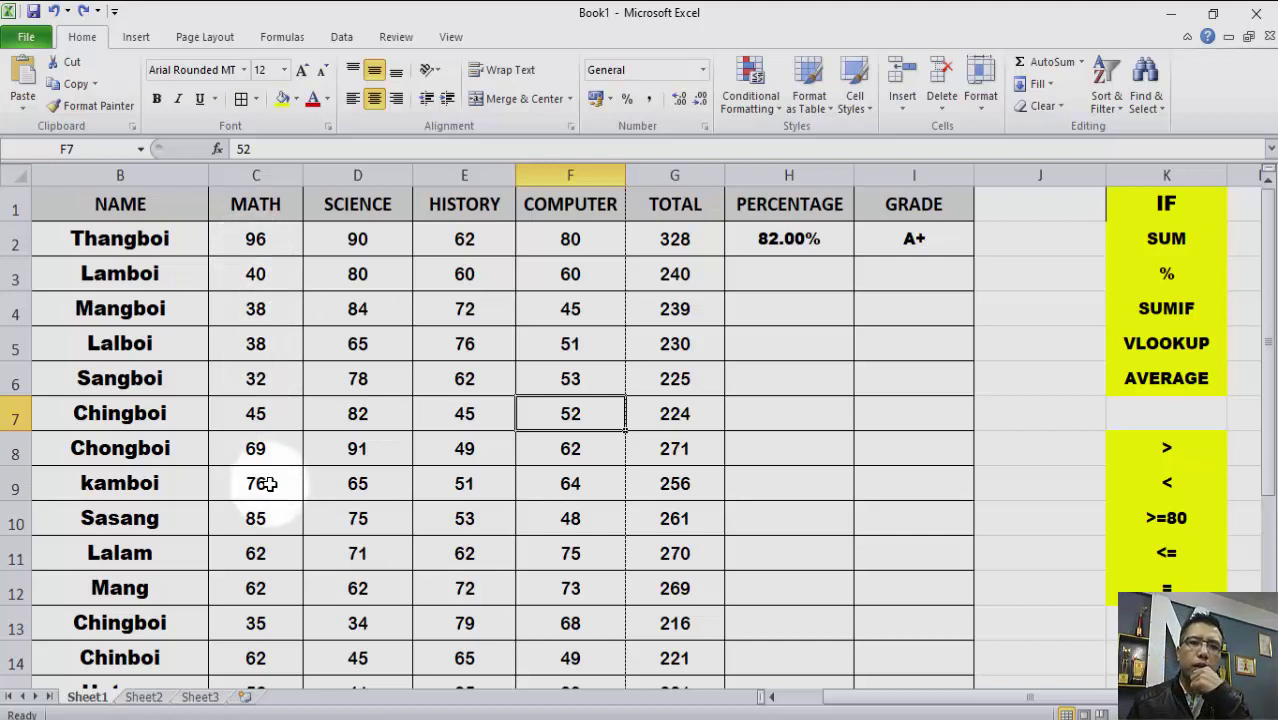
Step: Enter the percentage formula =G3/400 in the Percentage cell H3
{"action": "left_click", "coordinate": [259, 274]}
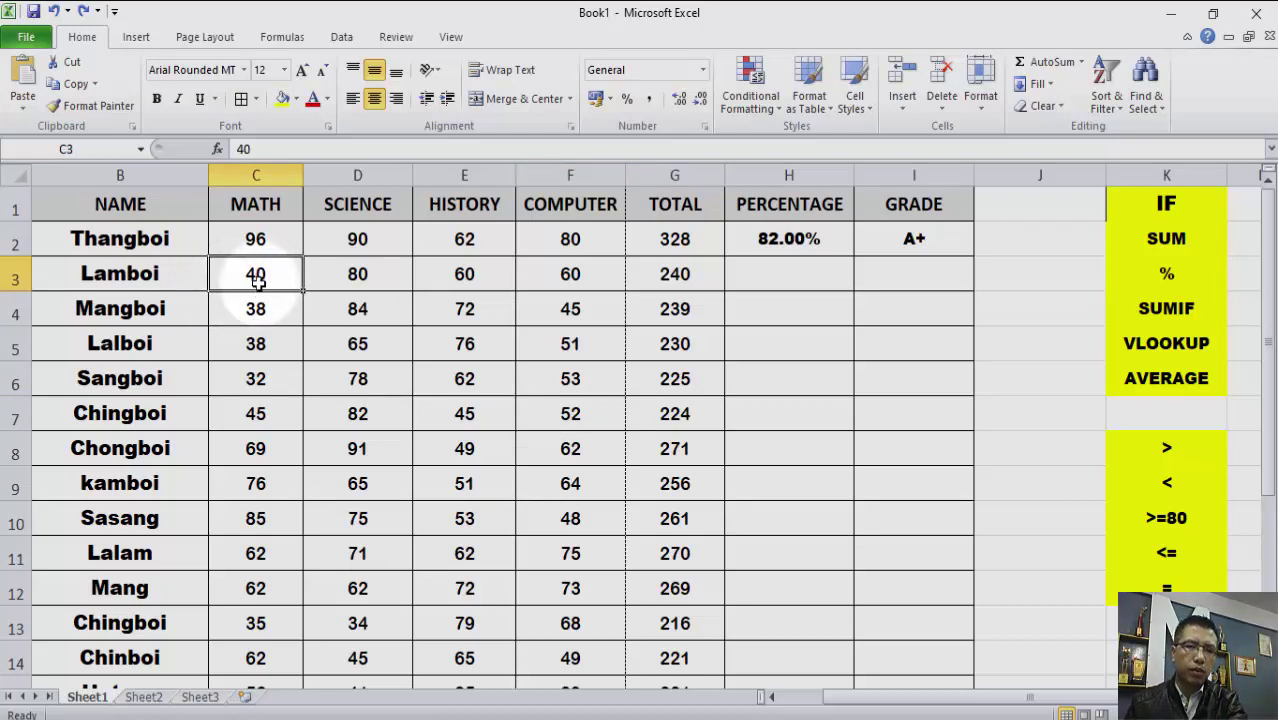
{"action": "left_click", "coordinate": [779, 239]}
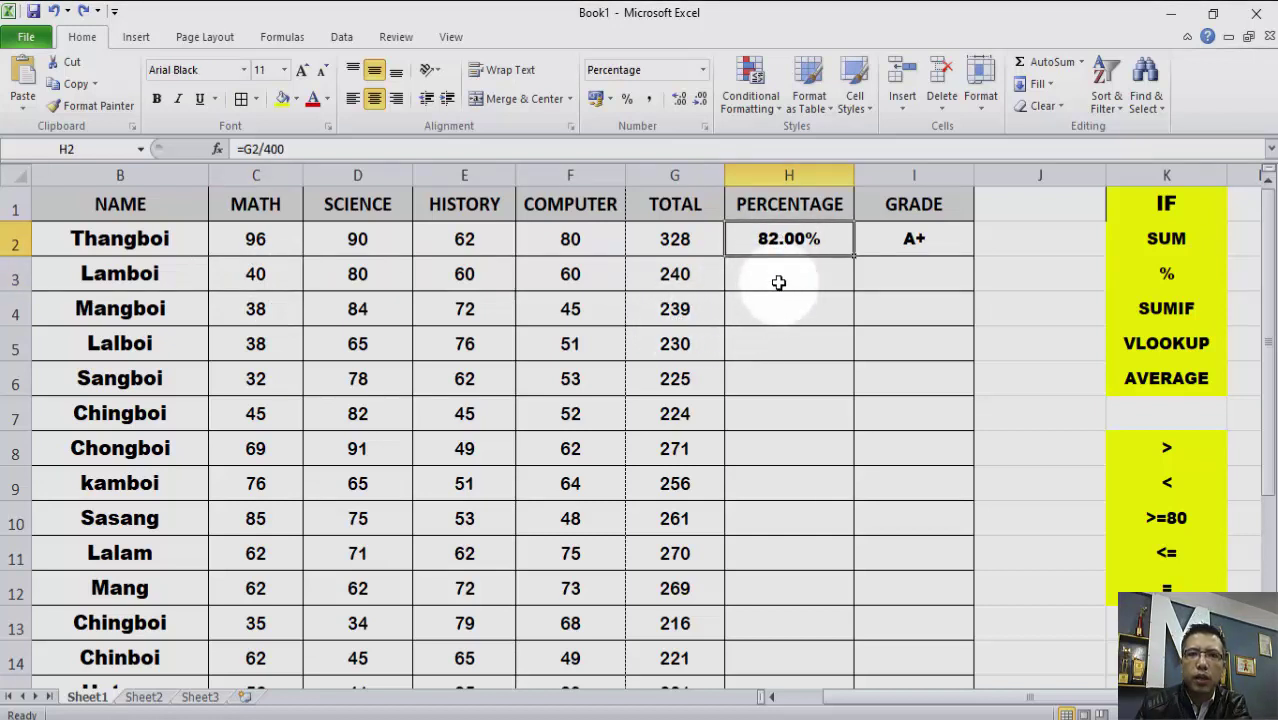
{"action": "left_click", "coordinate": [780, 285]}
{"action": "type", "text": "="}
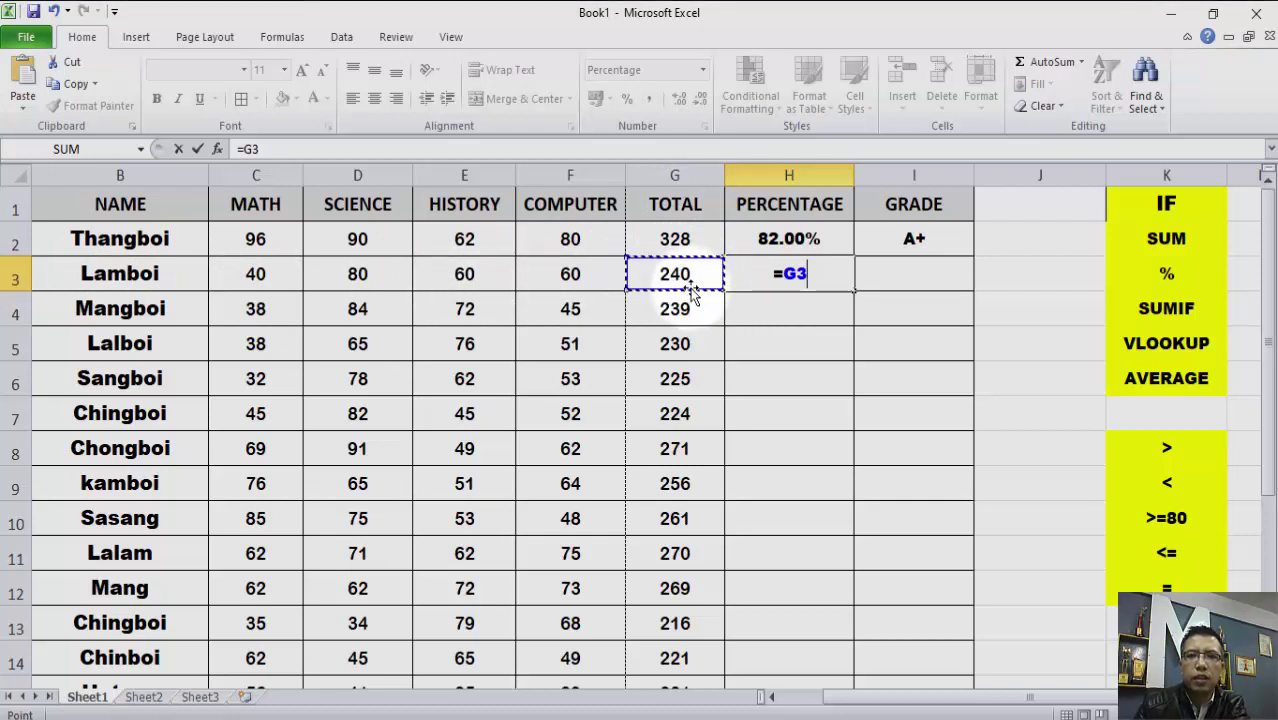
{"action": "type", "text": "/"}
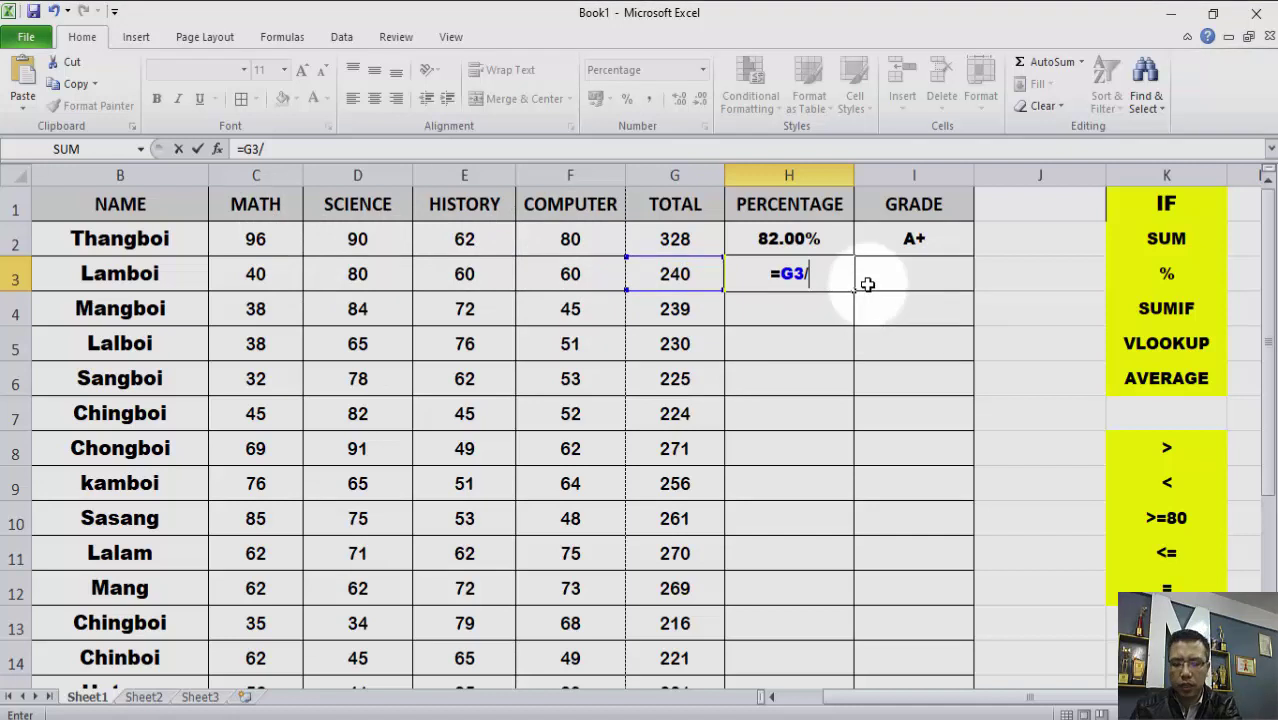
{"action": "type", "text": "40"}
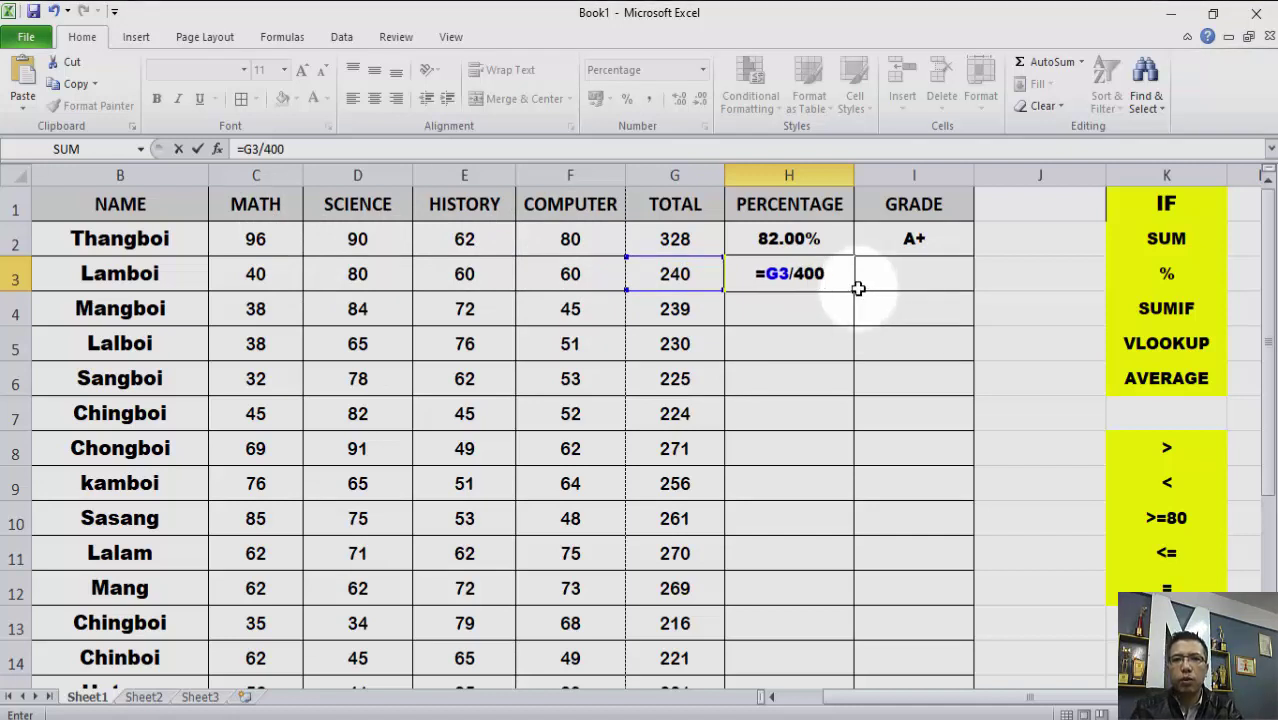
{"action": "type", "text": "0"}
{"action": "key", "text": "Return"}
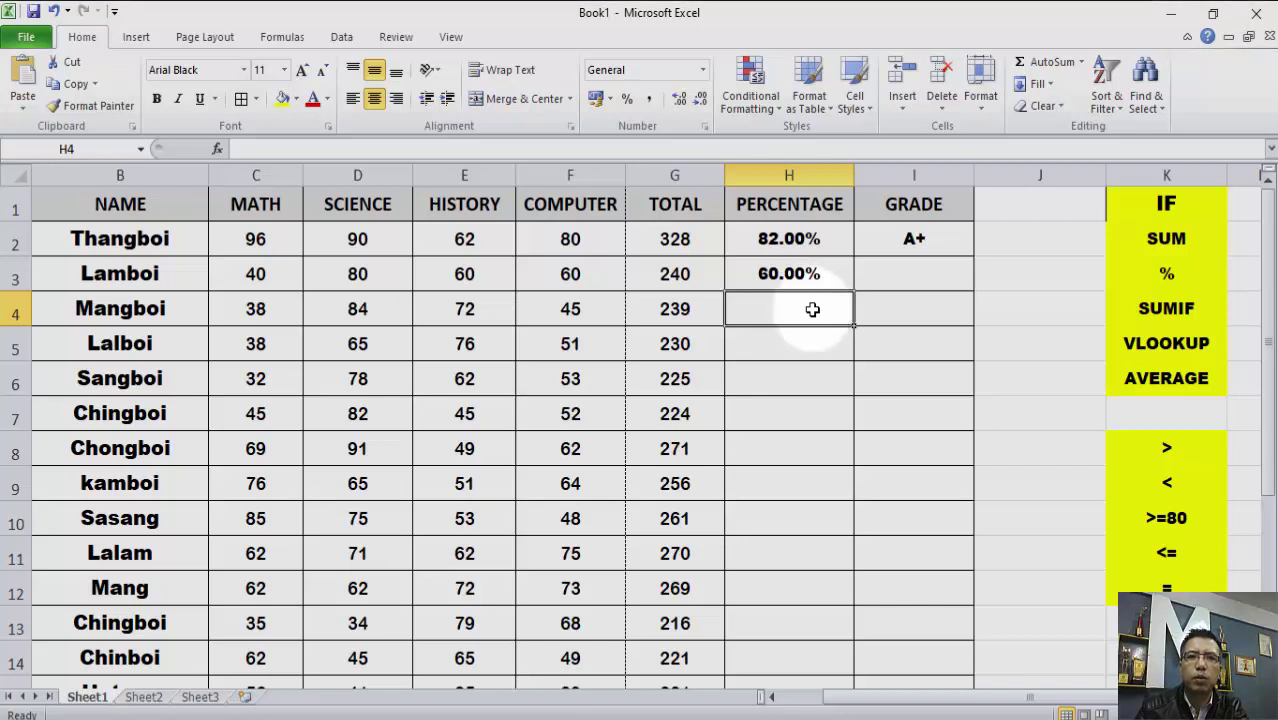
Step: Try the formula =G4/400 in the General-formatted Percentage cell H4, and clear the cell again
{"action": "left_click", "coordinate": [799, 352]}
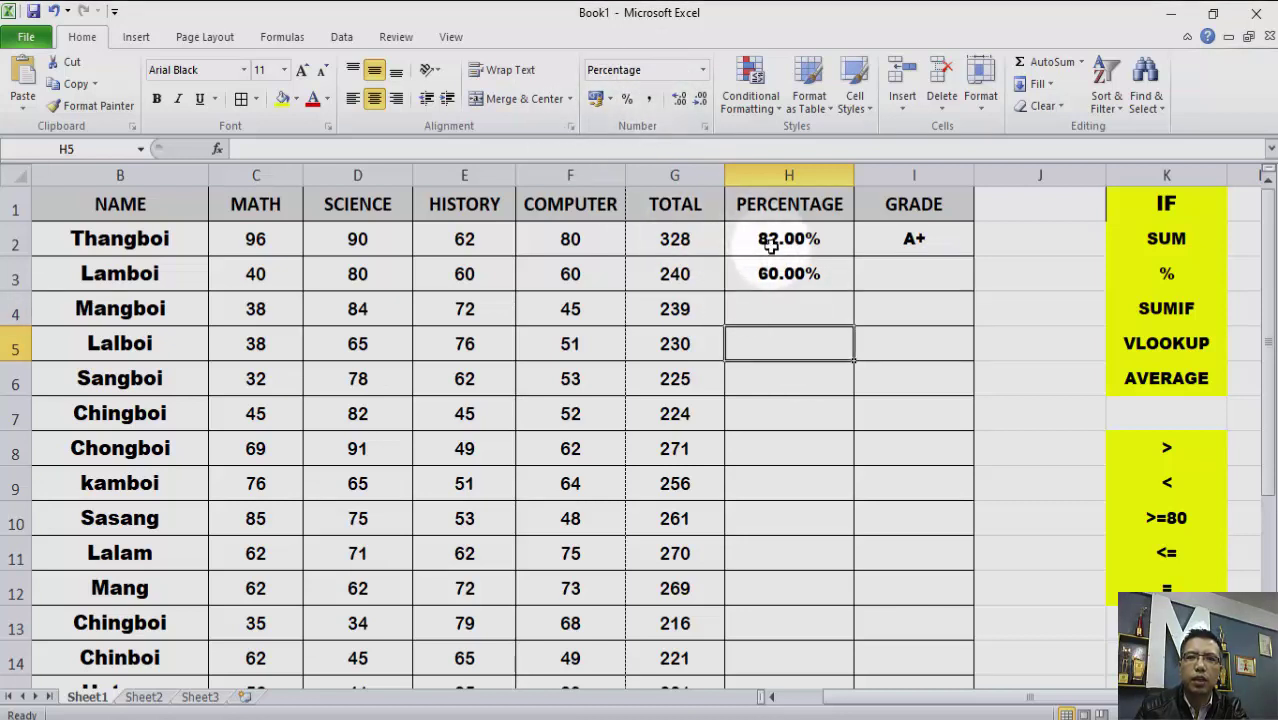
{"action": "left_click", "coordinate": [810, 310]}
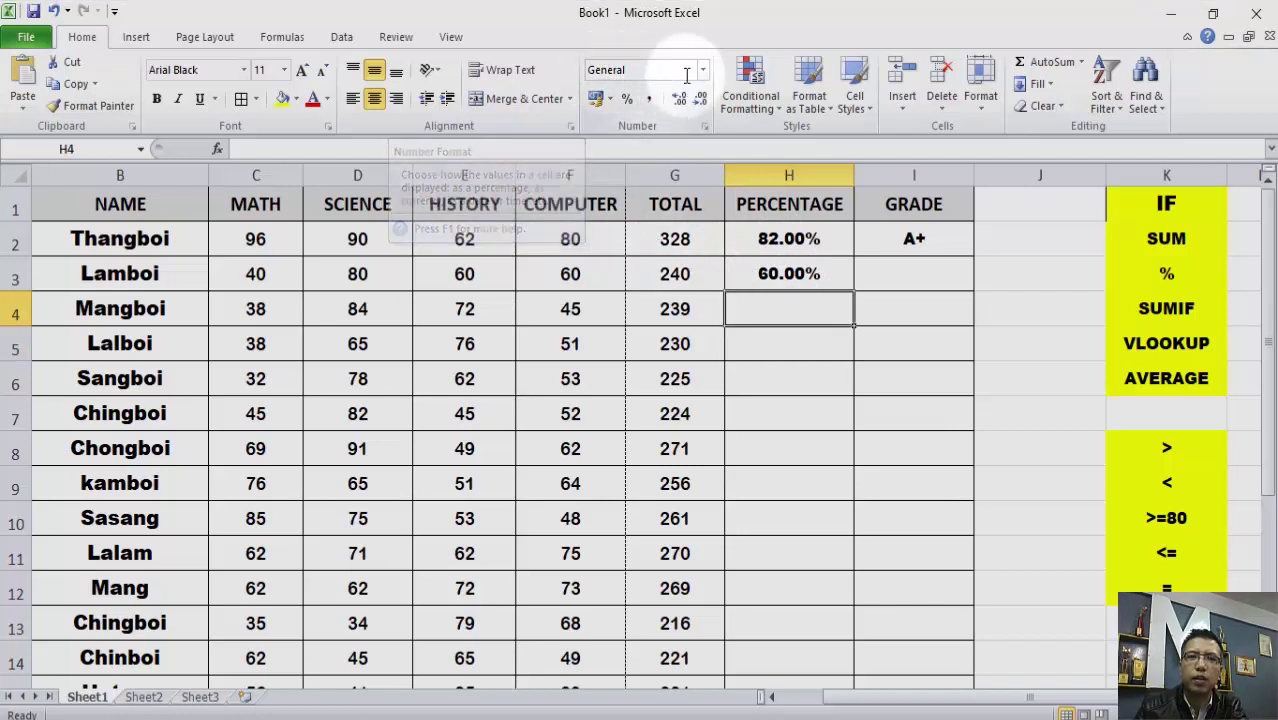
{"action": "left_click", "coordinate": [787, 343]}
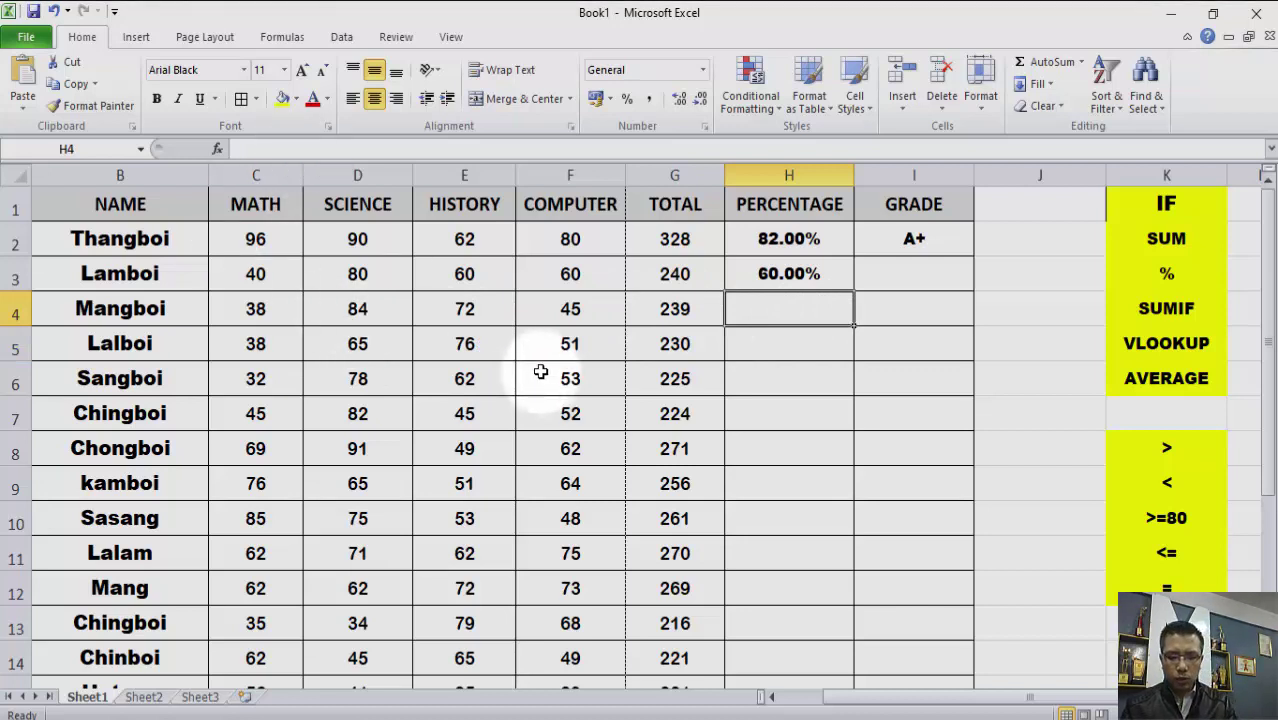
{"action": "type", "text": "="}
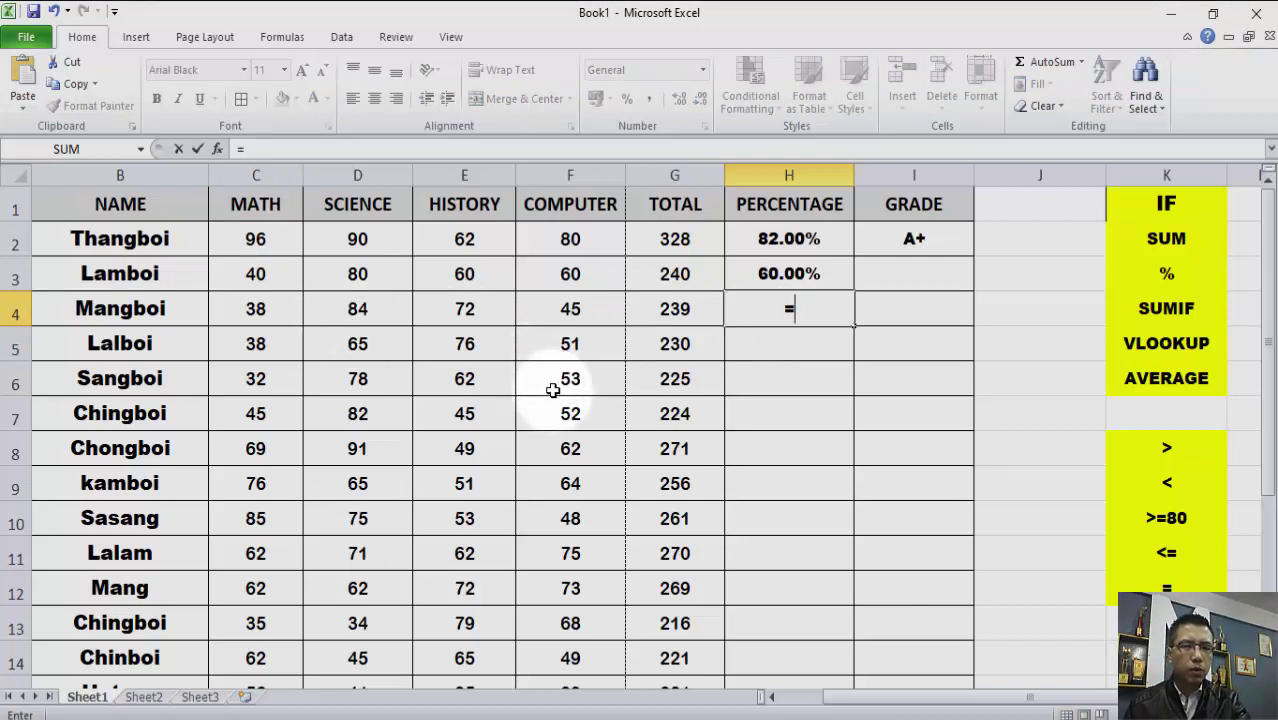
{"action": "left_click", "coordinate": [692, 316]}
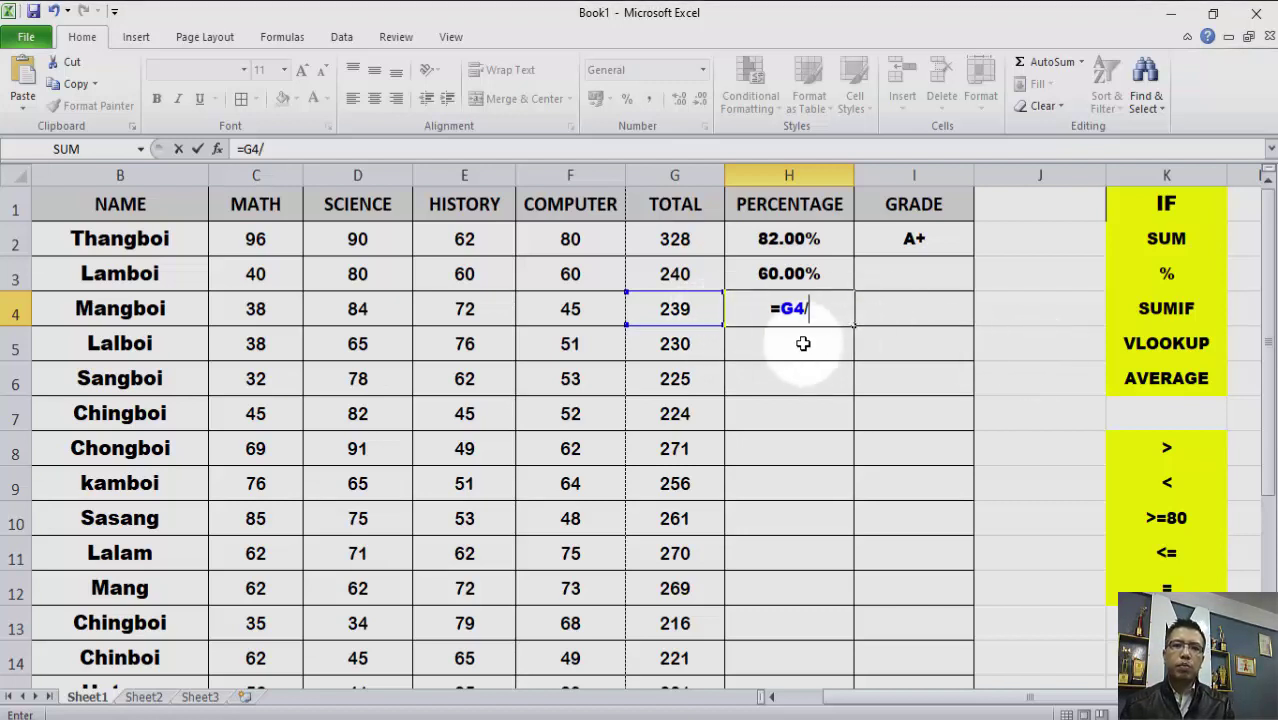
{"action": "type", "text": "400"}
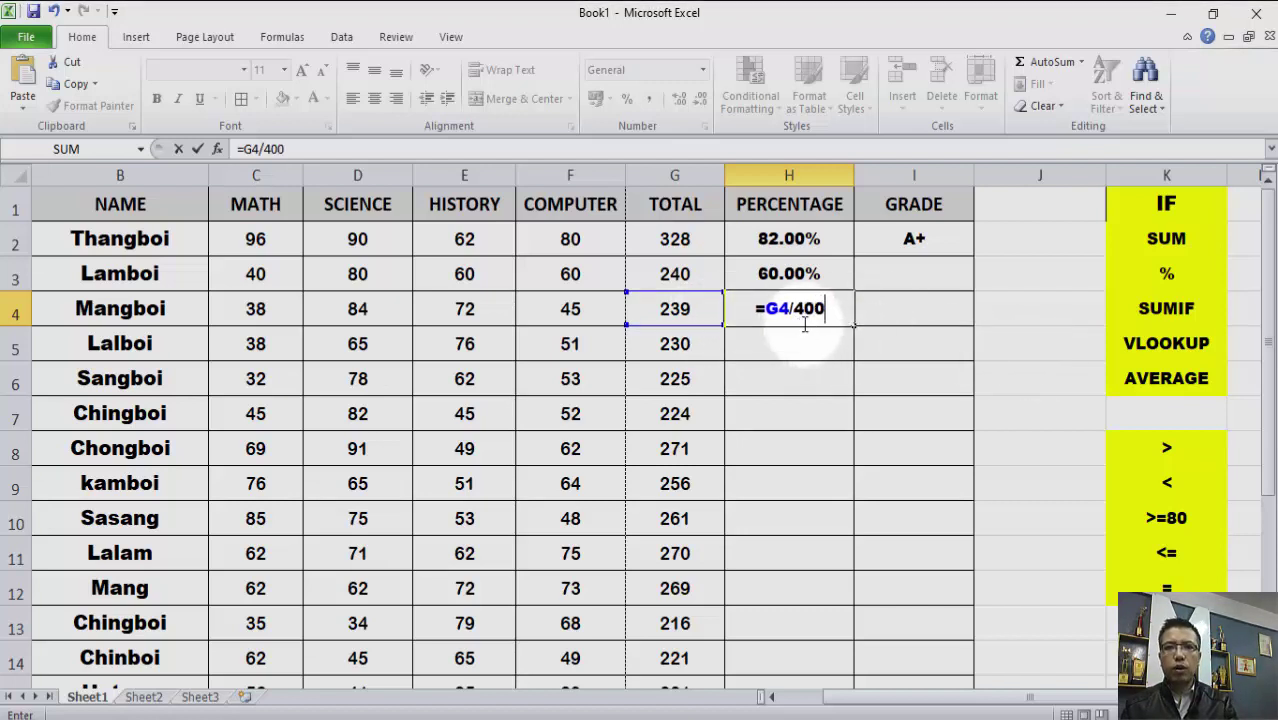
{"action": "key", "text": "Return"}
{"action": "left_click", "coordinate": [811, 314]}
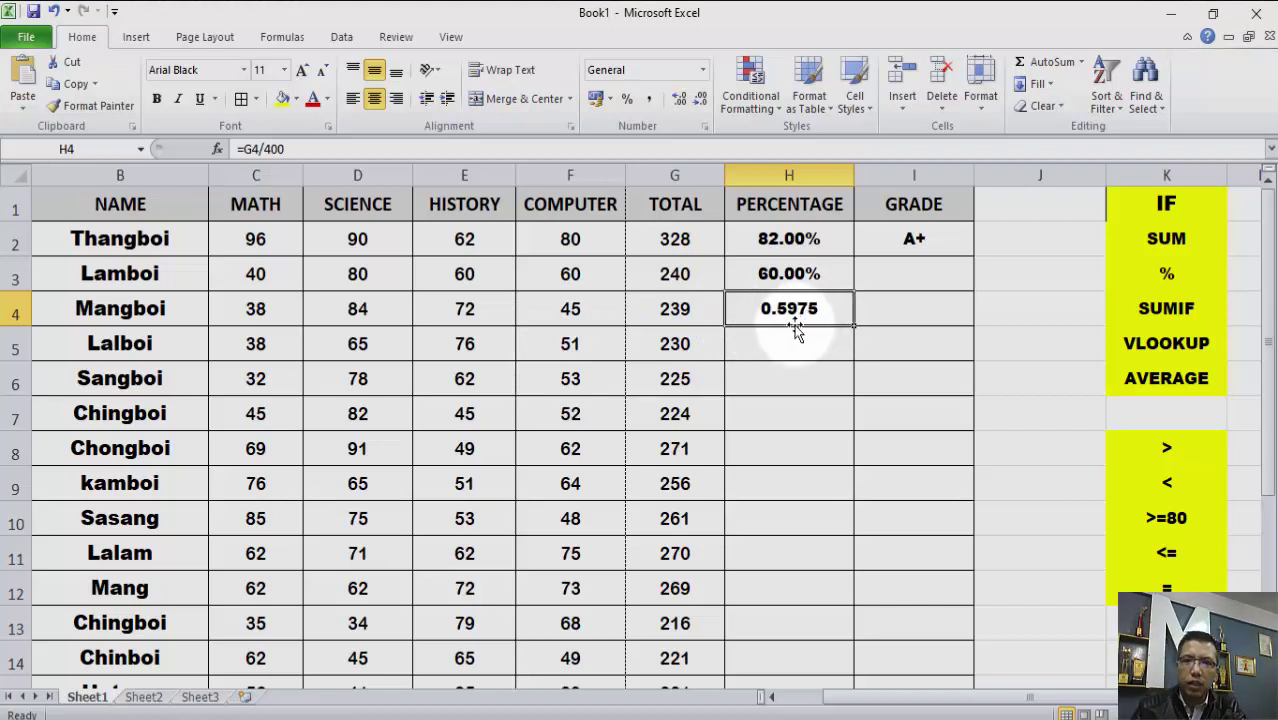
{"action": "key", "text": "BackSpace"}
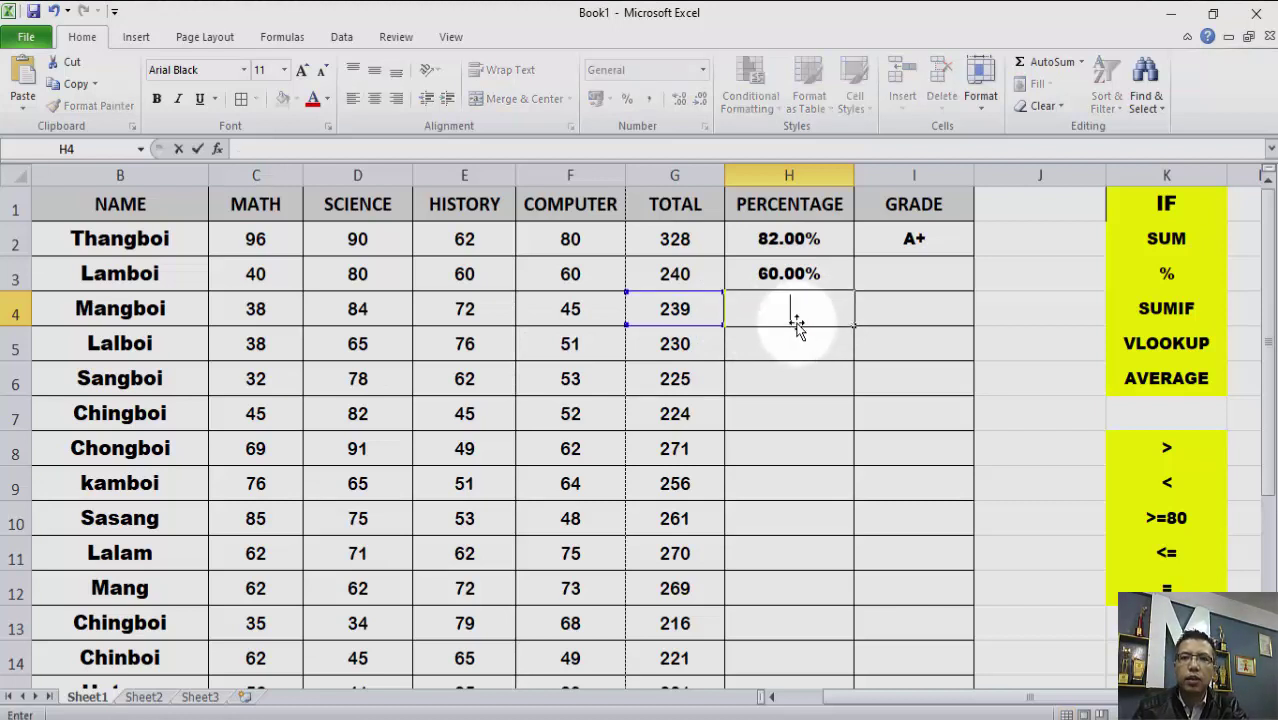
{"action": "left_click", "coordinate": [793, 374]}
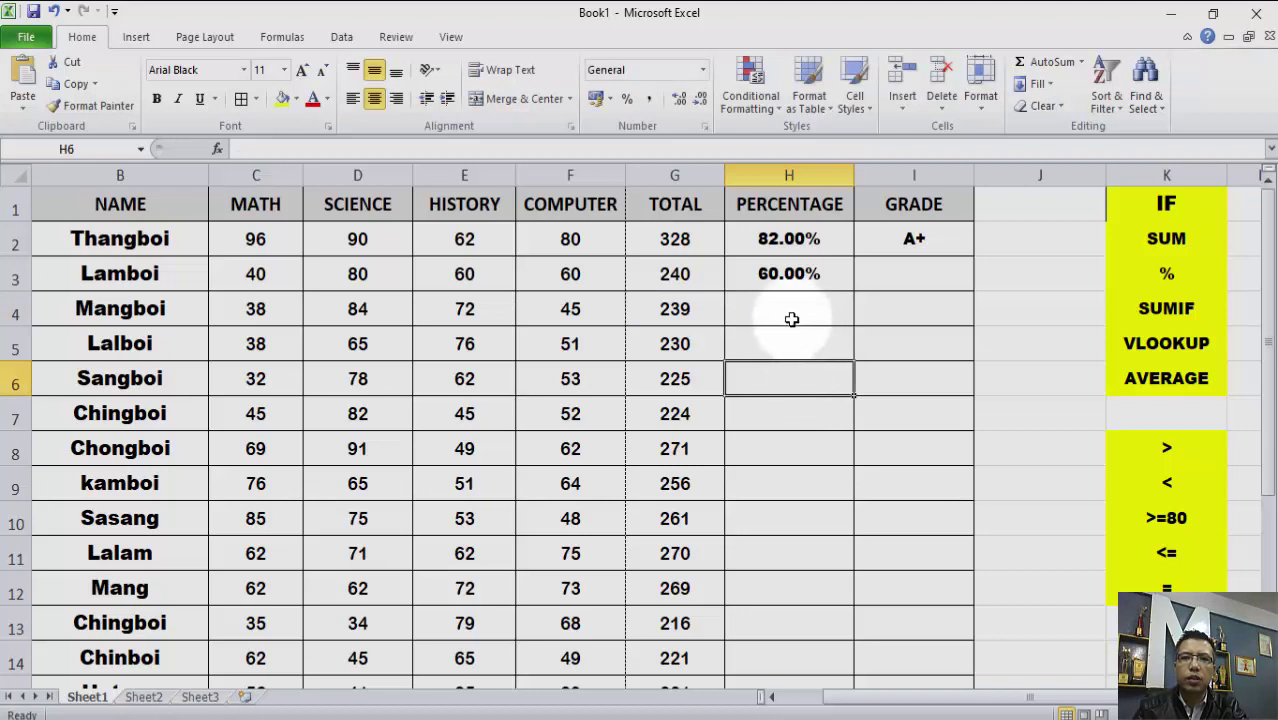
Step: Enter the formula =G4/400*100 in the Percentage cell H4
{"action": "left_click", "coordinate": [790, 313]}
{"action": "type", "text": "="}
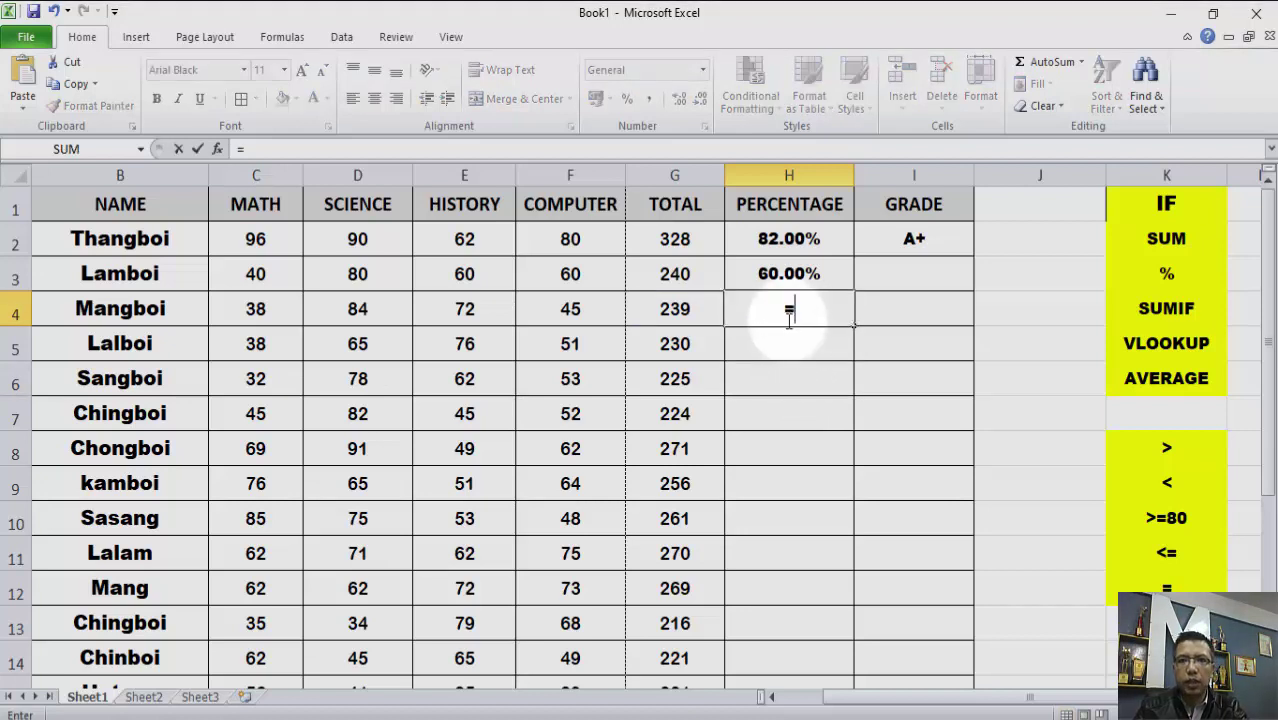
{"action": "left_click", "coordinate": [674, 322]}
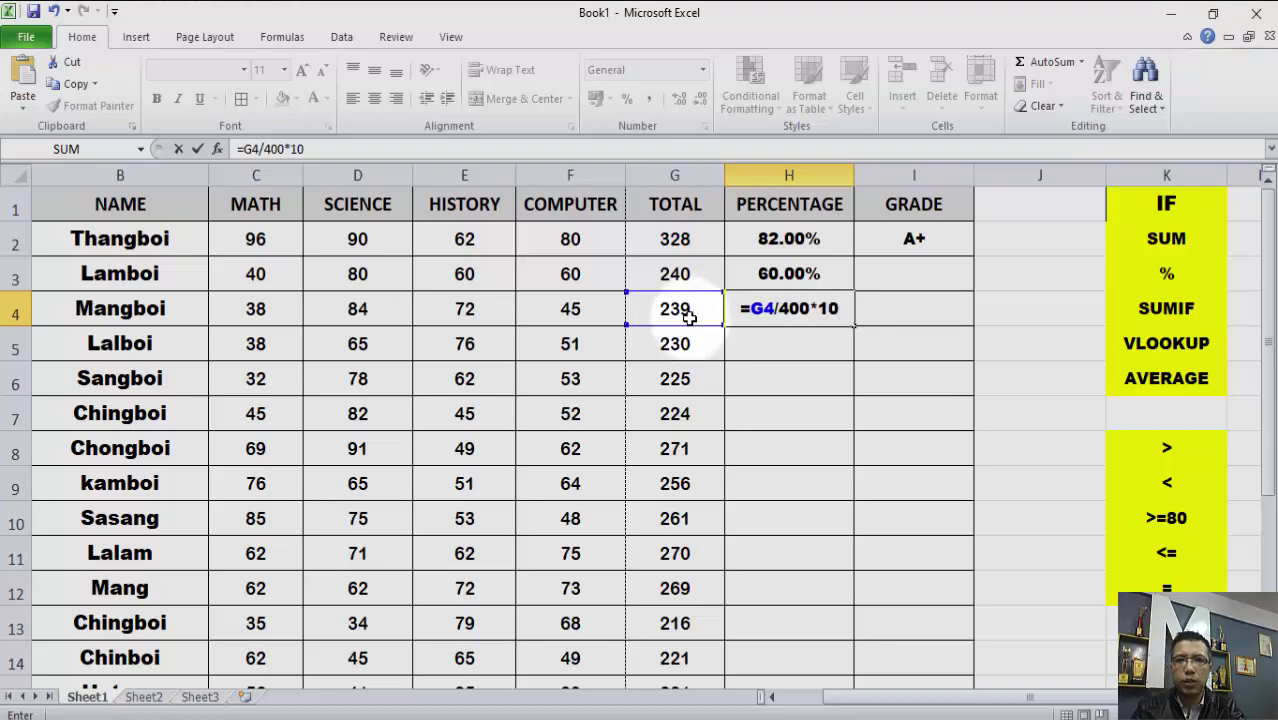
{"action": "left_click", "coordinate": [803, 338]}
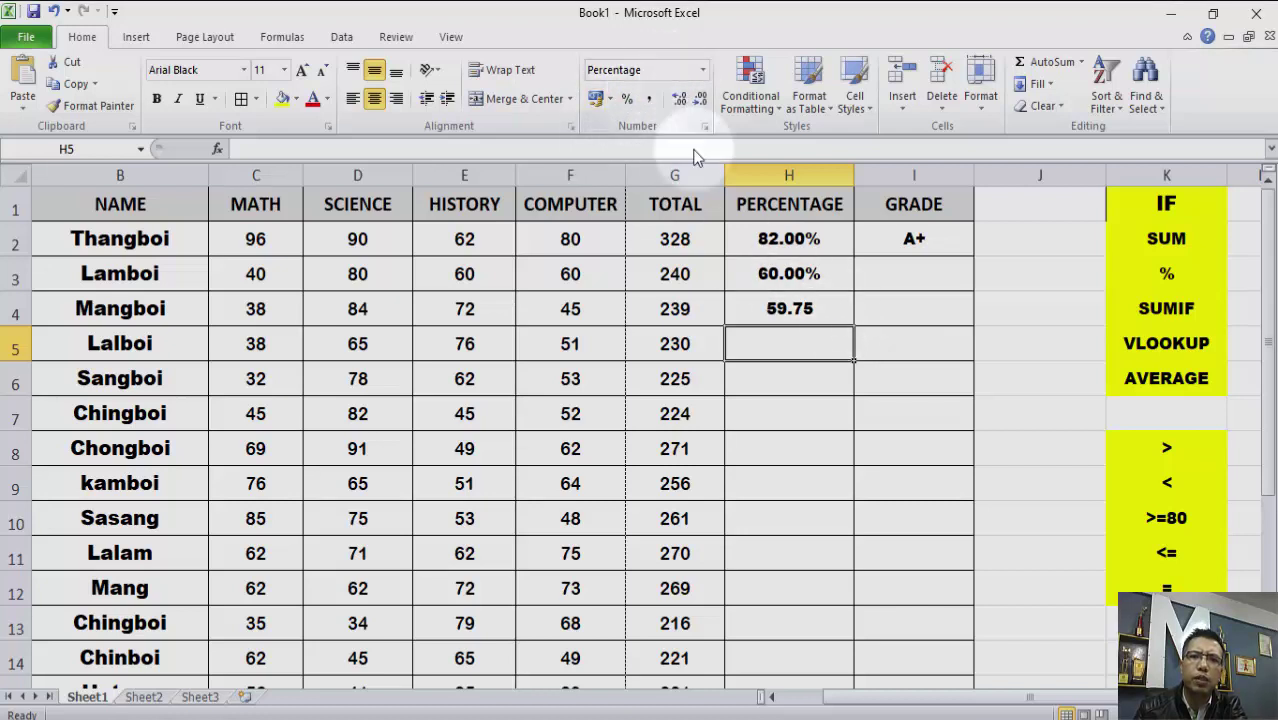
Step: Apply the Percentage number format to cell H4
{"action": "left_click", "coordinate": [824, 311]}
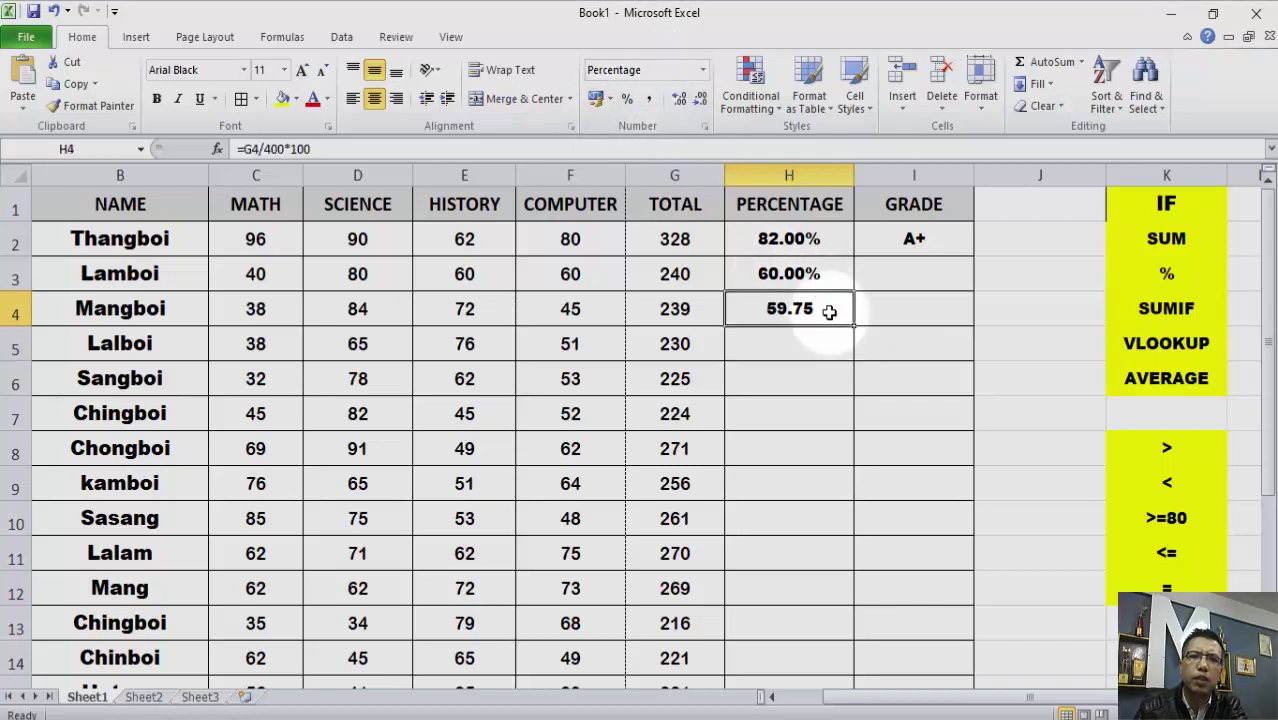
{"action": "left_click", "coordinate": [703, 70]}
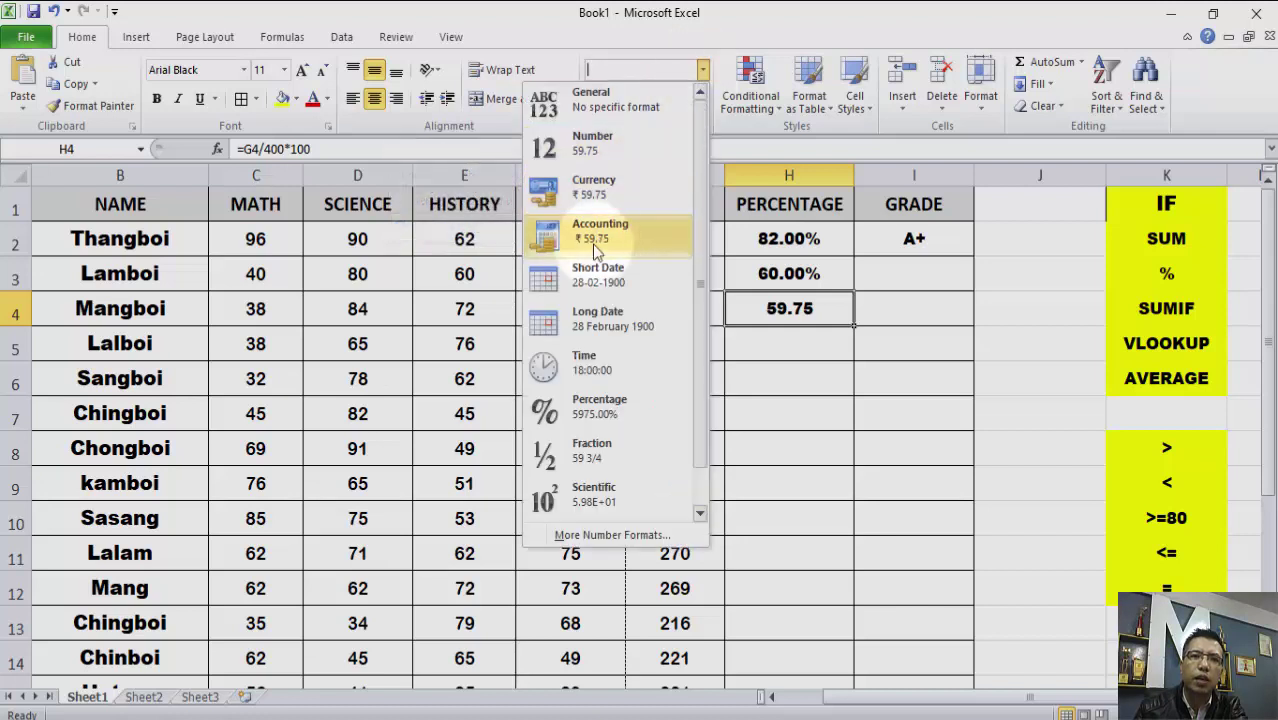
{"action": "left_click", "coordinate": [571, 425]}
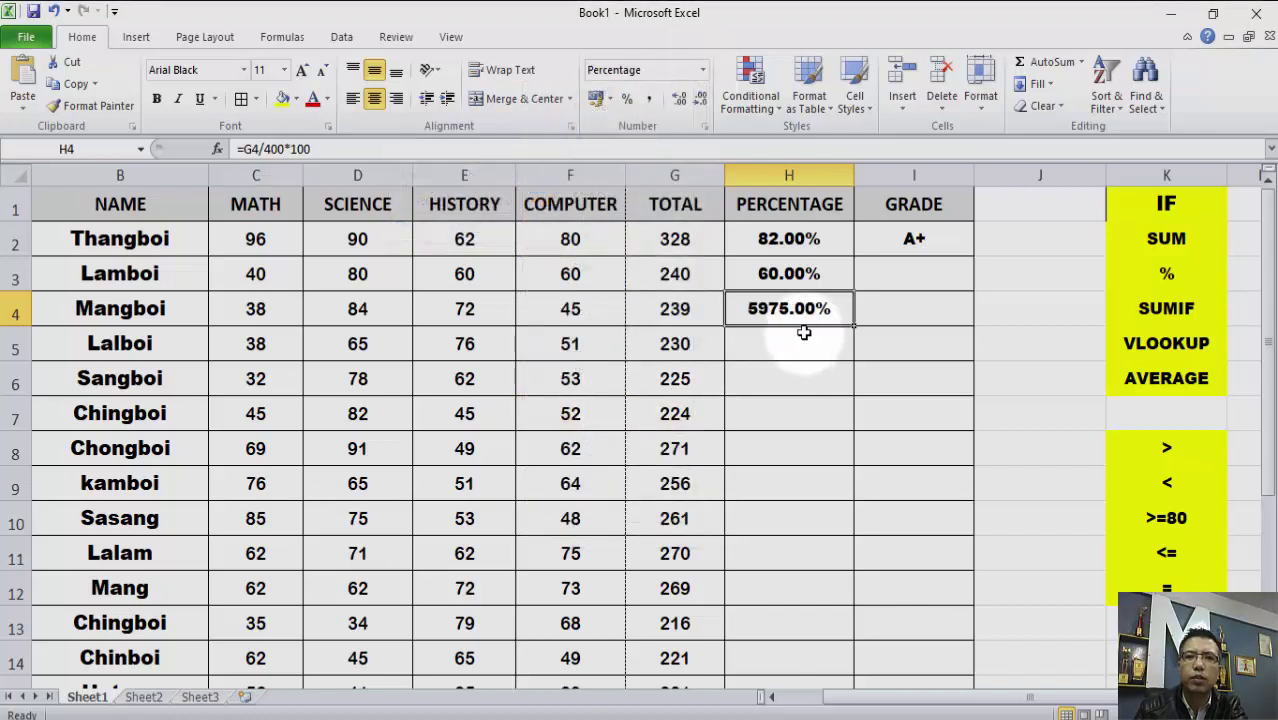
Step: Replace the formula in the Percentage cell H4 with =G4/400
{"action": "left_click", "coordinate": [321, 155]}
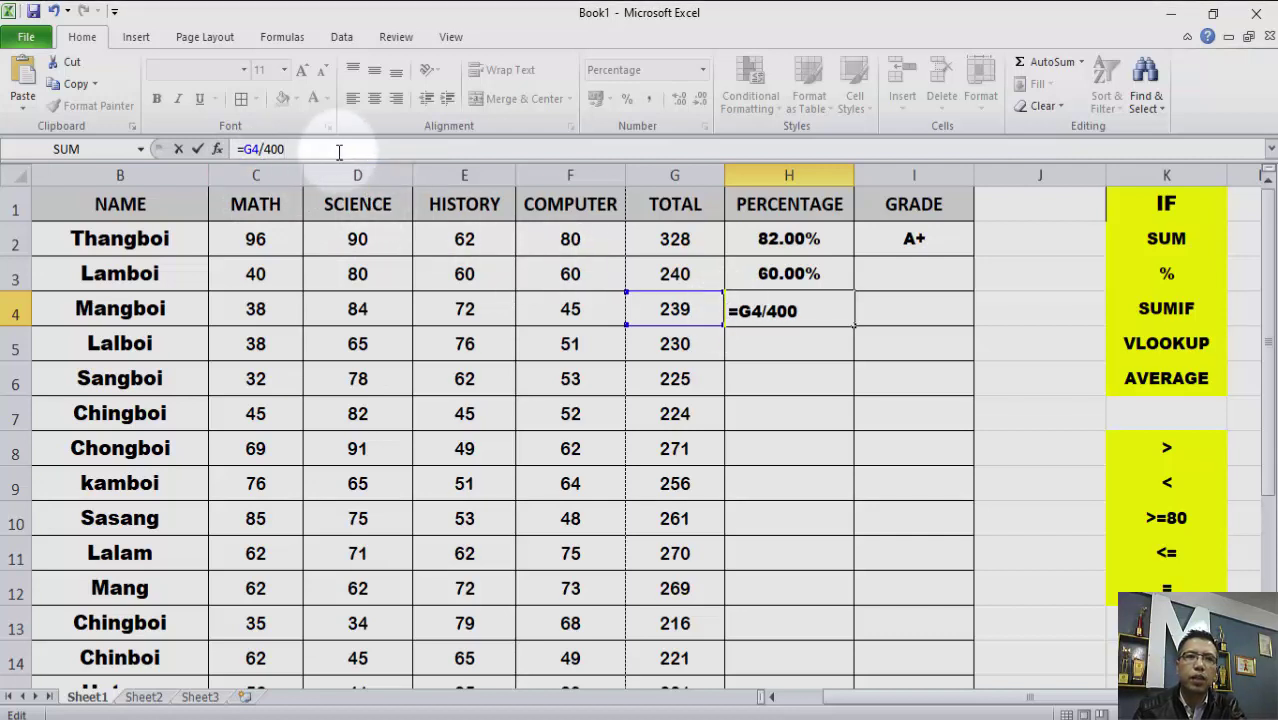
{"action": "left_click_drag", "start_coordinate": [339, 152], "coordinate": [175, 132]}
{"action": "type", "text": "="}
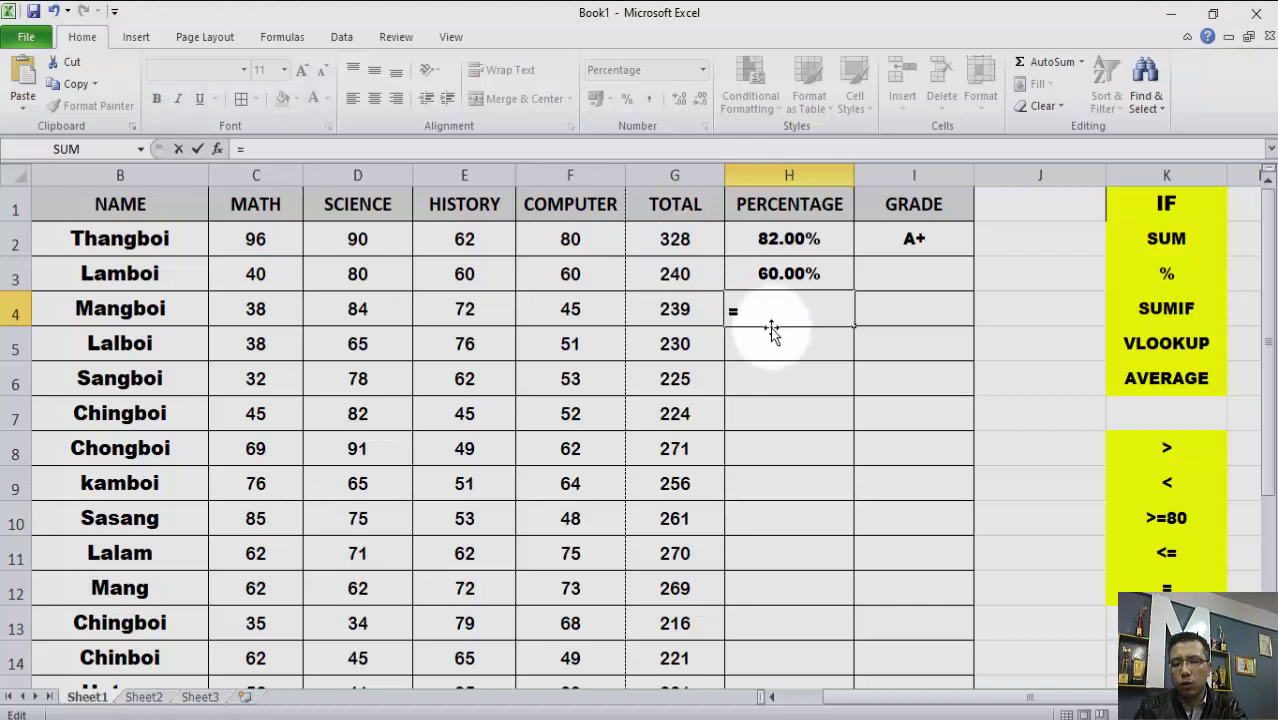
{"action": "left_click", "coordinate": [688, 308]}
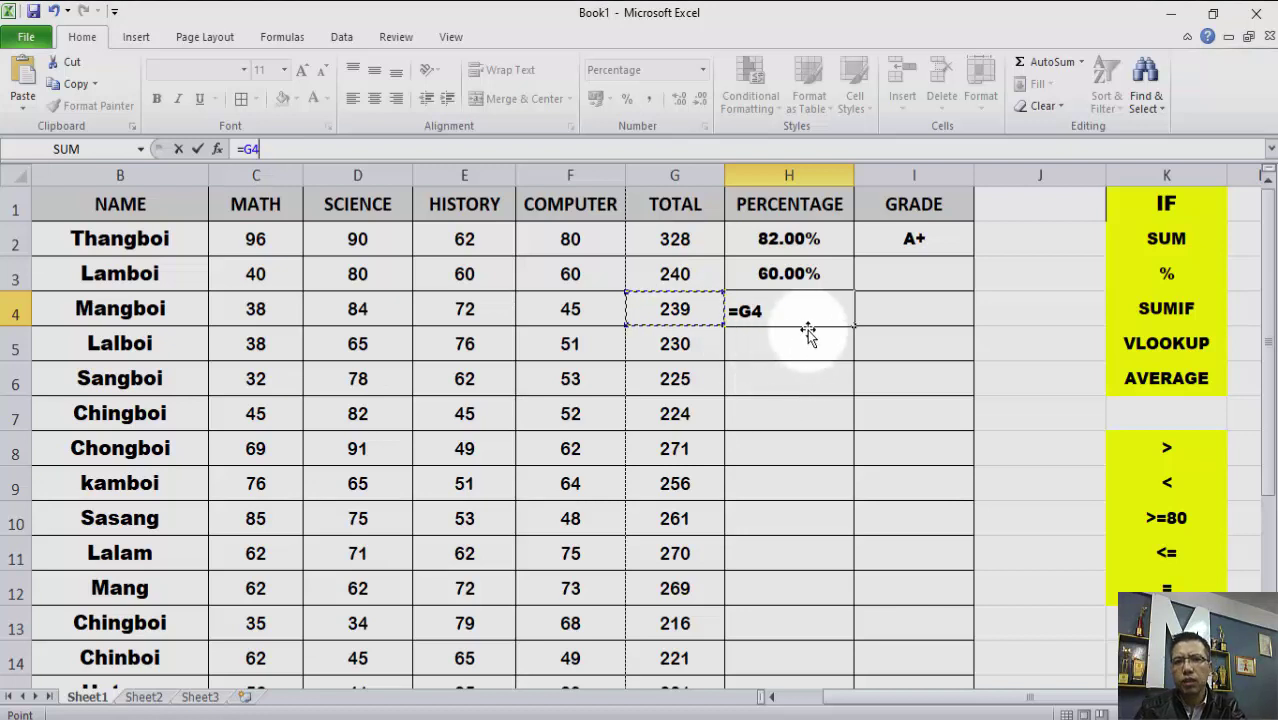
{"action": "type", "text": "/400"}
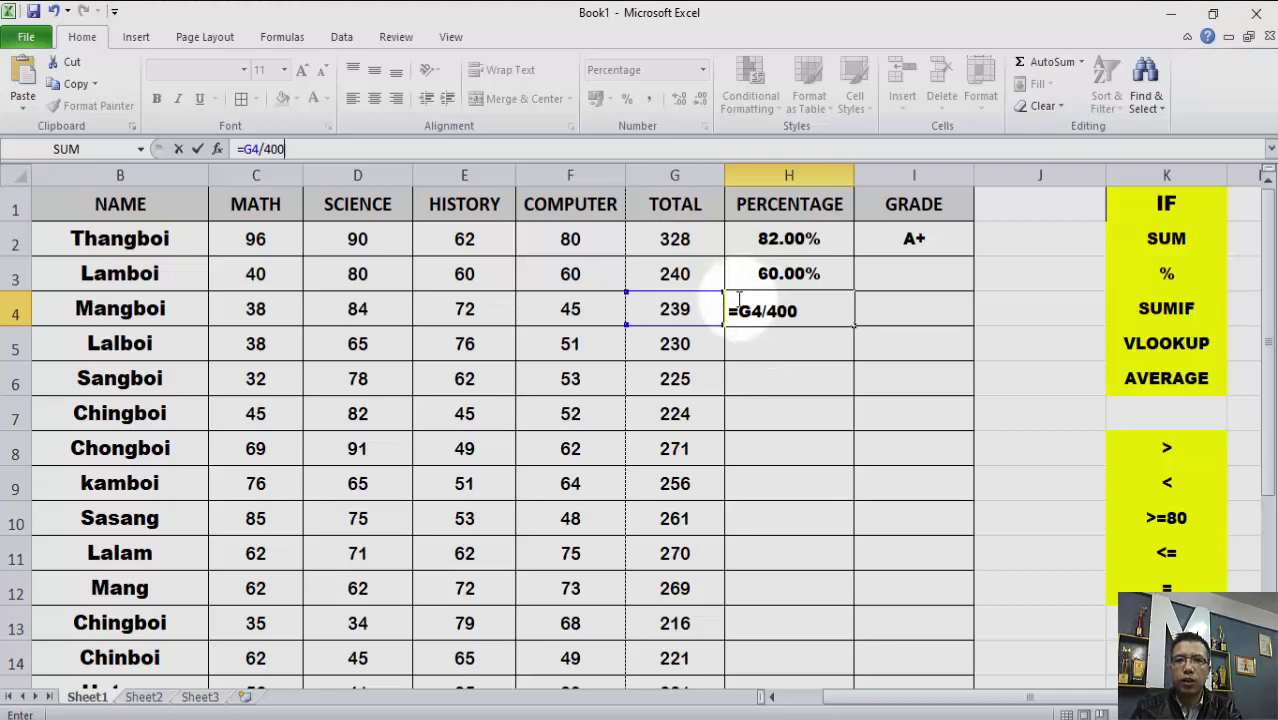
{"action": "key", "text": "Return"}
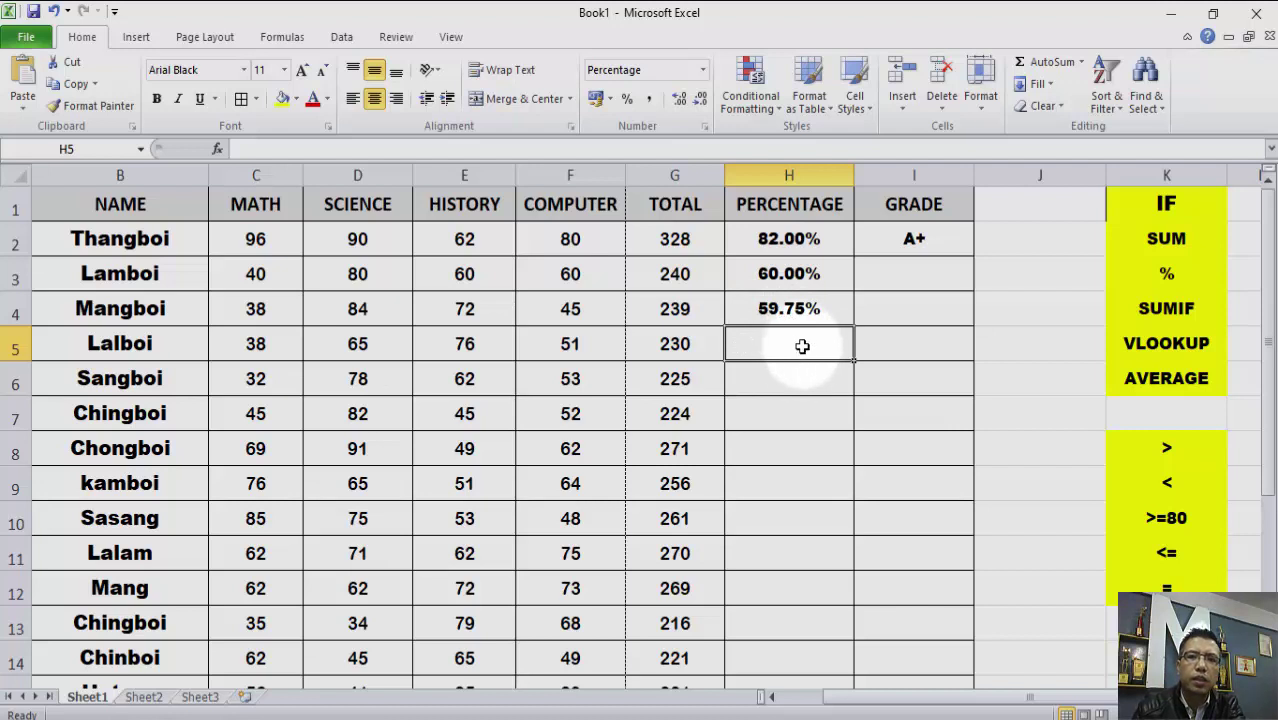
Step: Fill the percentage formula from H4 down to H21 and check the filled column
{"action": "left_click", "coordinate": [803, 379]}
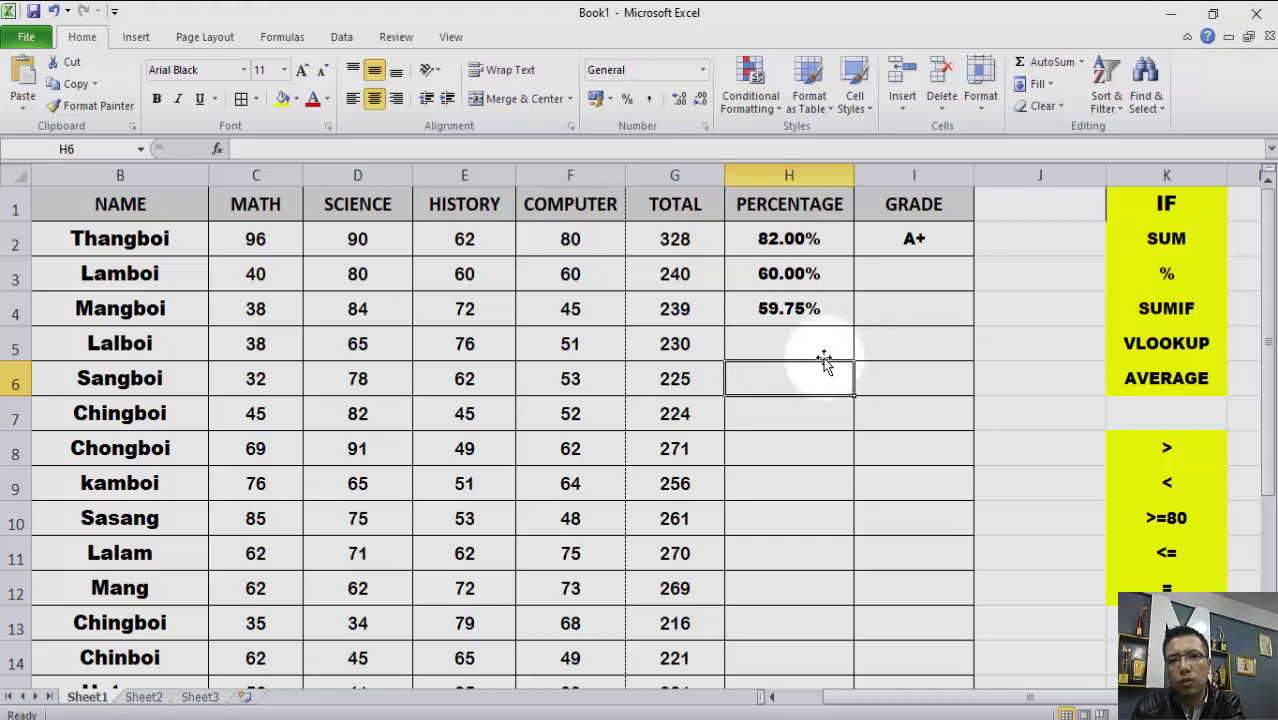
{"action": "left_click", "coordinate": [818, 310]}
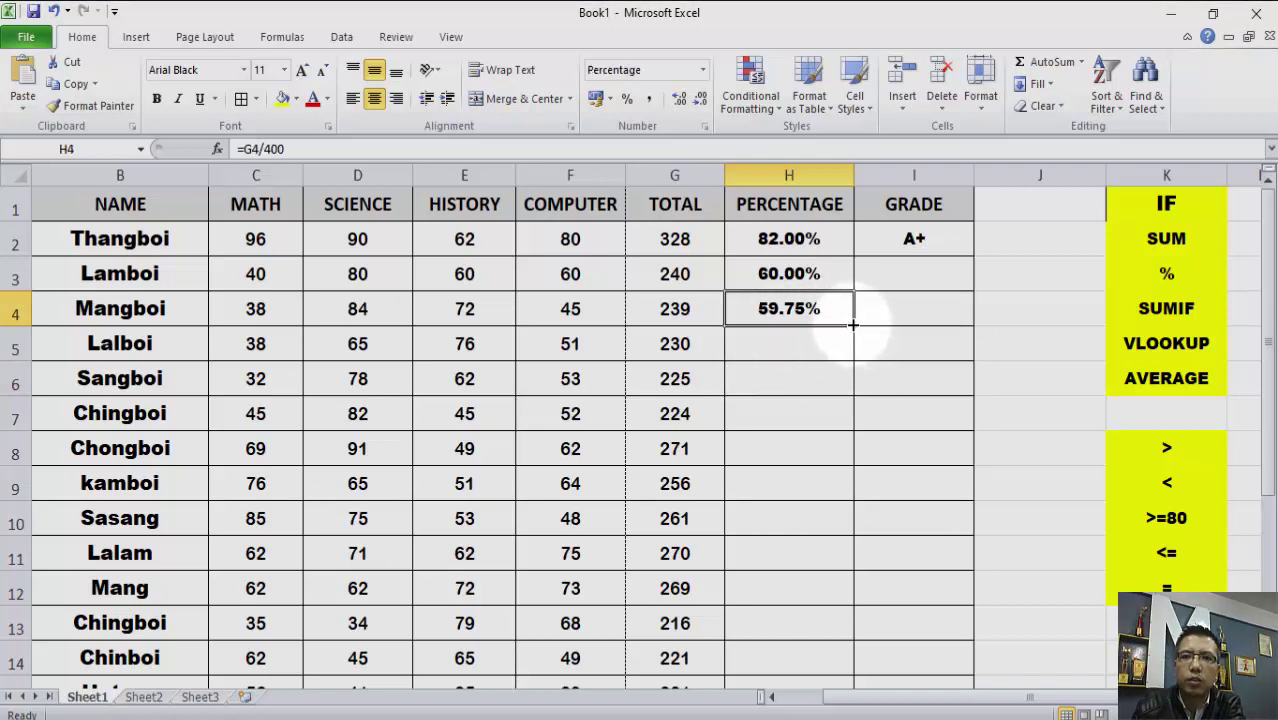
{"action": "left_click_drag", "start_coordinate": [852, 324], "coordinate": [849, 668]}
{"action": "scroll", "coordinate": [847, 600], "scroll_direction": "down", "scroll_amount": 5}
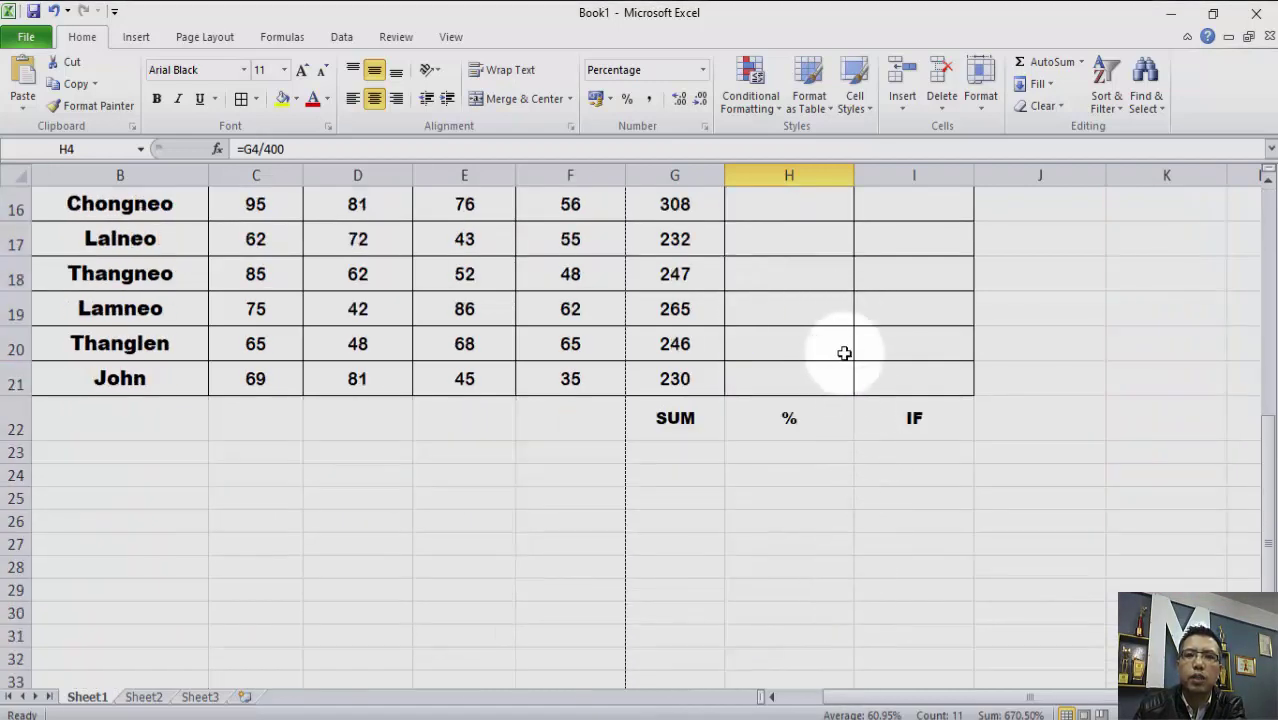
{"action": "scroll", "coordinate": [845, 360], "scroll_direction": "up", "scroll_amount": 2}
{"action": "left_click_drag", "start_coordinate": [855, 360], "coordinate": [846, 593]}
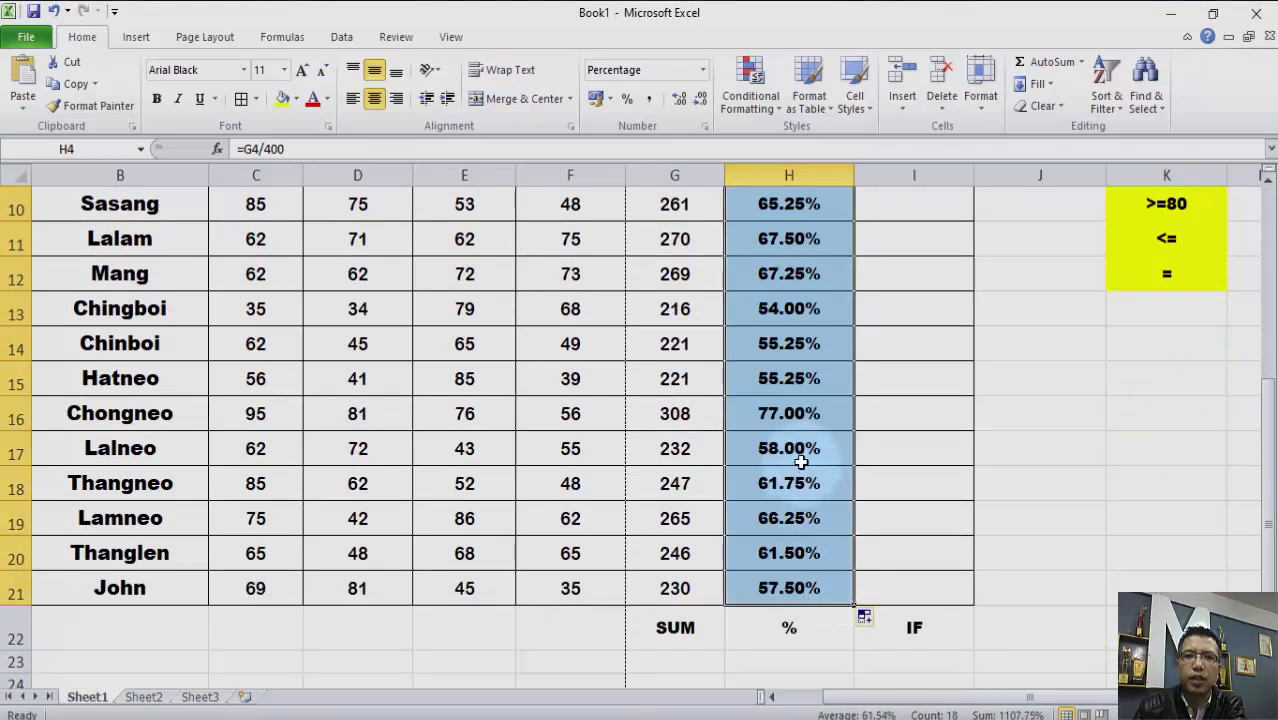
{"action": "scroll", "coordinate": [800, 448], "scroll_direction": "up", "scroll_amount": 3}
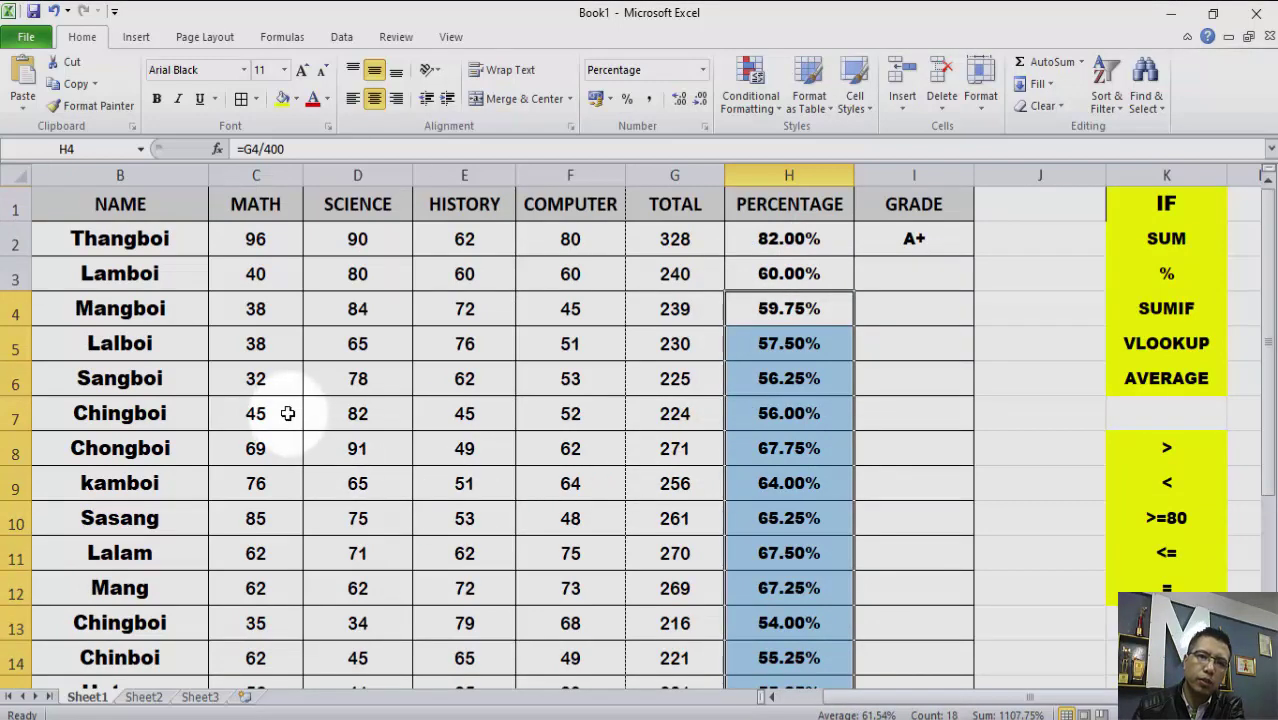
{"action": "scroll", "coordinate": [693, 505], "scroll_direction": "down", "scroll_amount": 2}
{"action": "scroll", "coordinate": [770, 516], "scroll_direction": "down", "scroll_amount": 1}
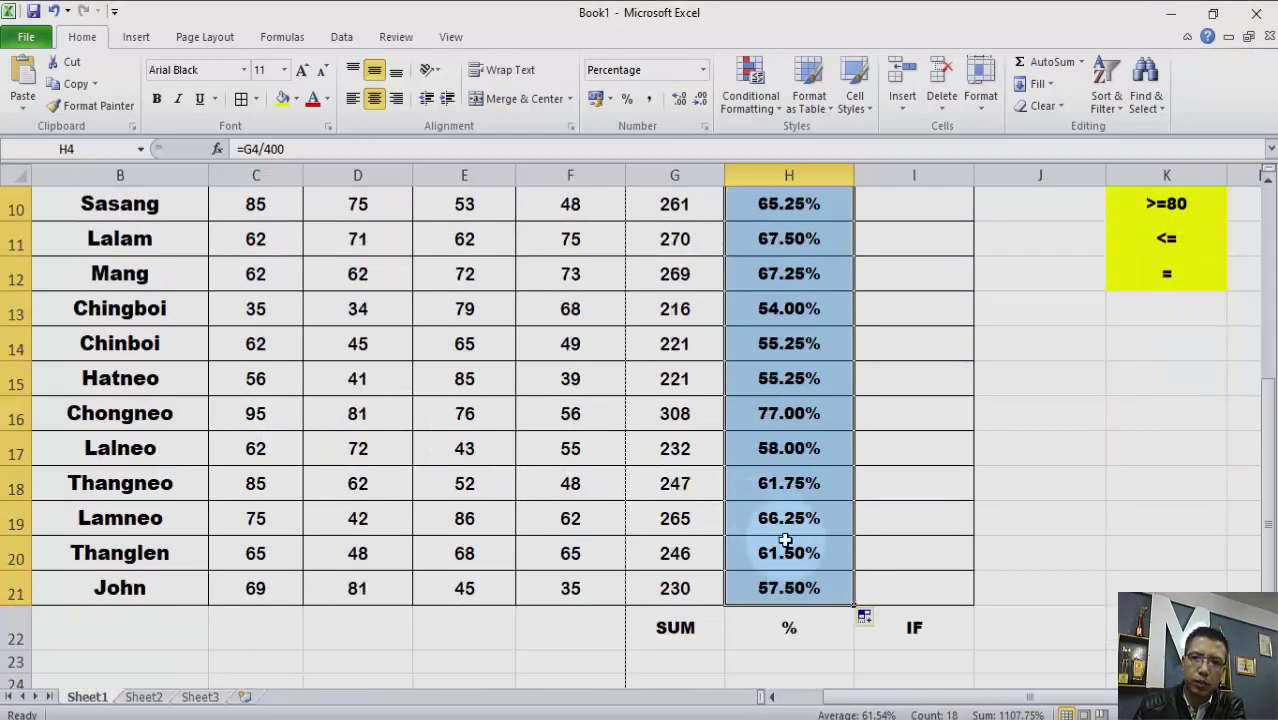
{"action": "scroll", "coordinate": [800, 580], "scroll_direction": "up", "scroll_amount": 3}
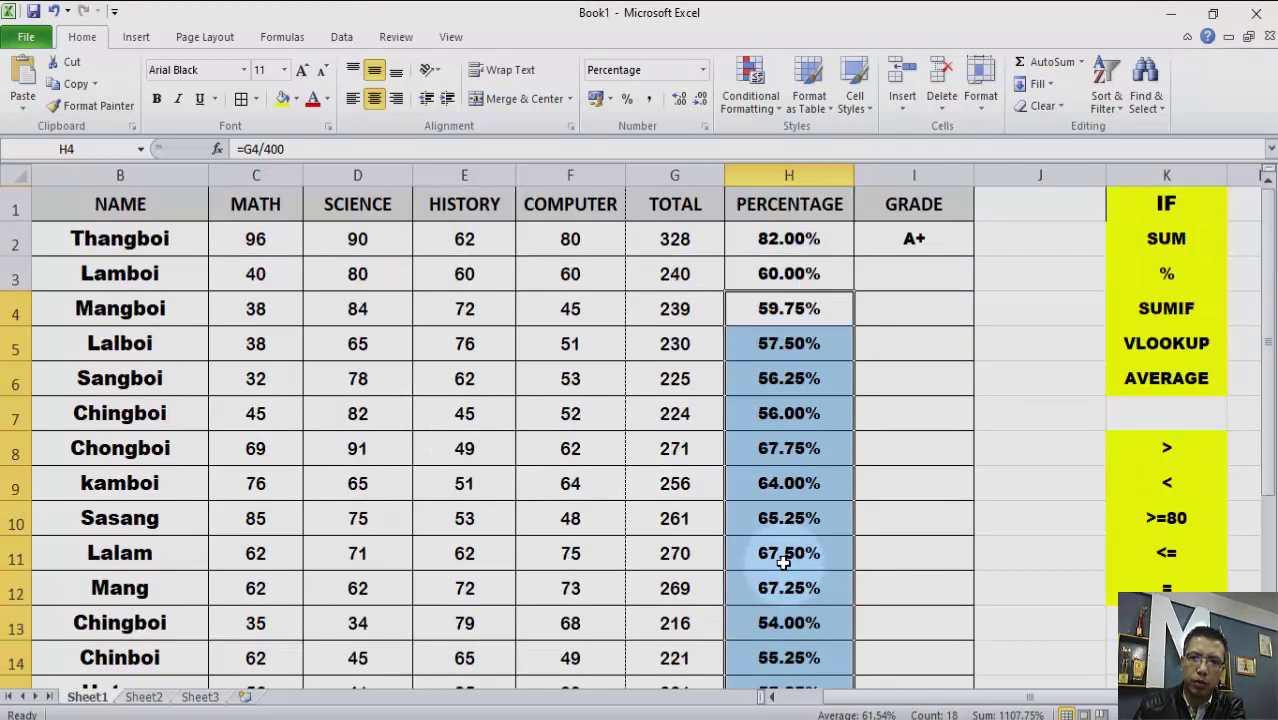
Step: Examine the empty Grade column with its IF label in row 22 and the comparison operators in K8:K12
{"action": "left_click", "coordinate": [892, 310]}
{"action": "left_click", "coordinate": [903, 274]}
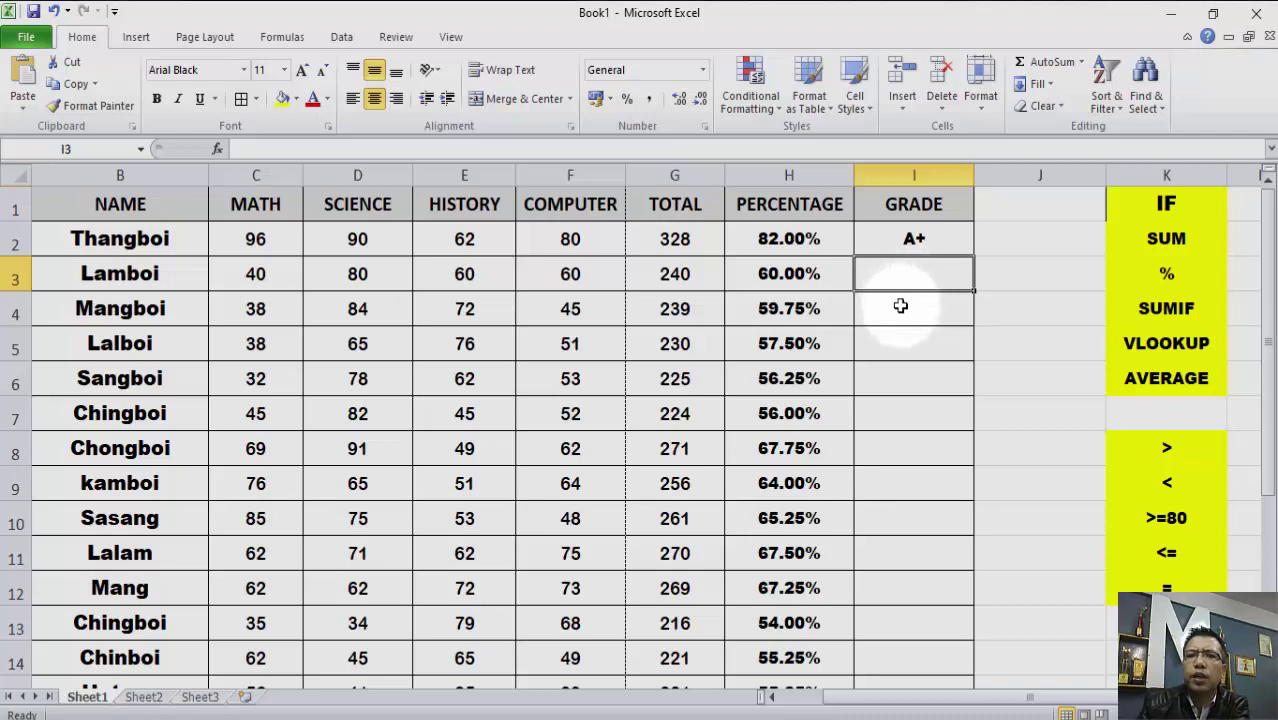
{"action": "scroll", "coordinate": [940, 430], "scroll_direction": "down", "scroll_amount": 4}
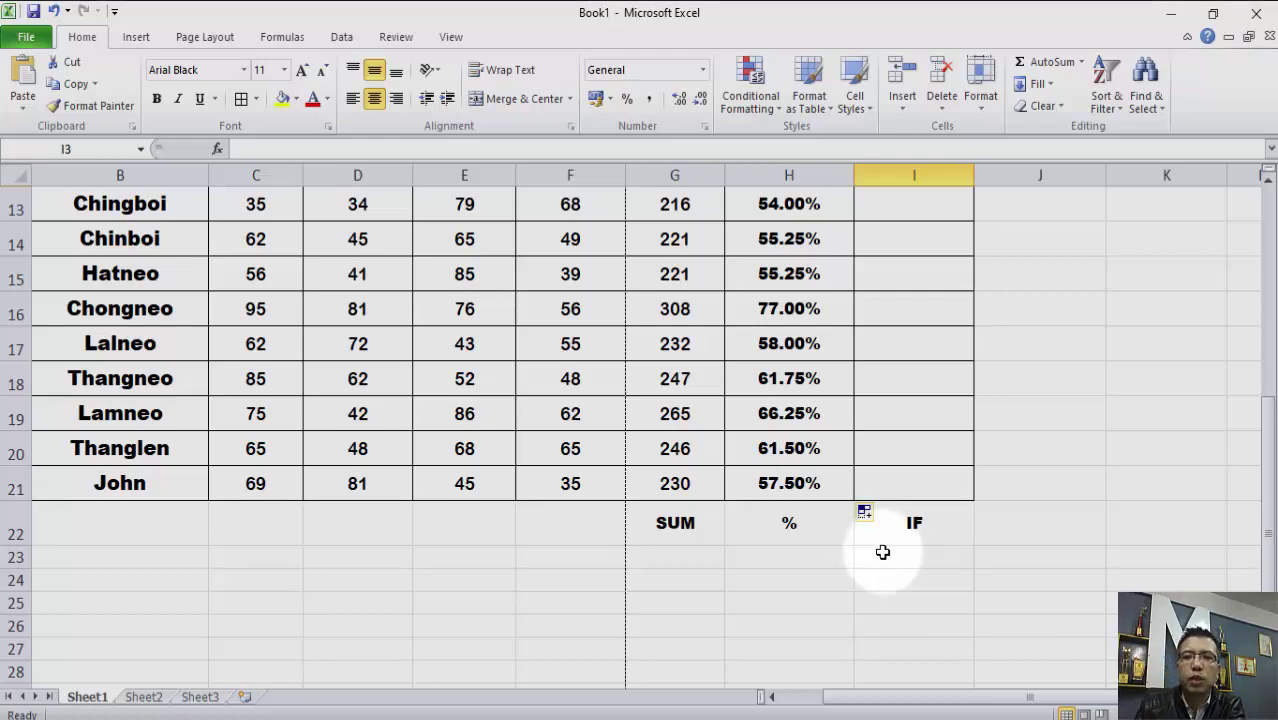
{"action": "scroll", "coordinate": [880, 553], "scroll_direction": "up", "scroll_amount": 4}
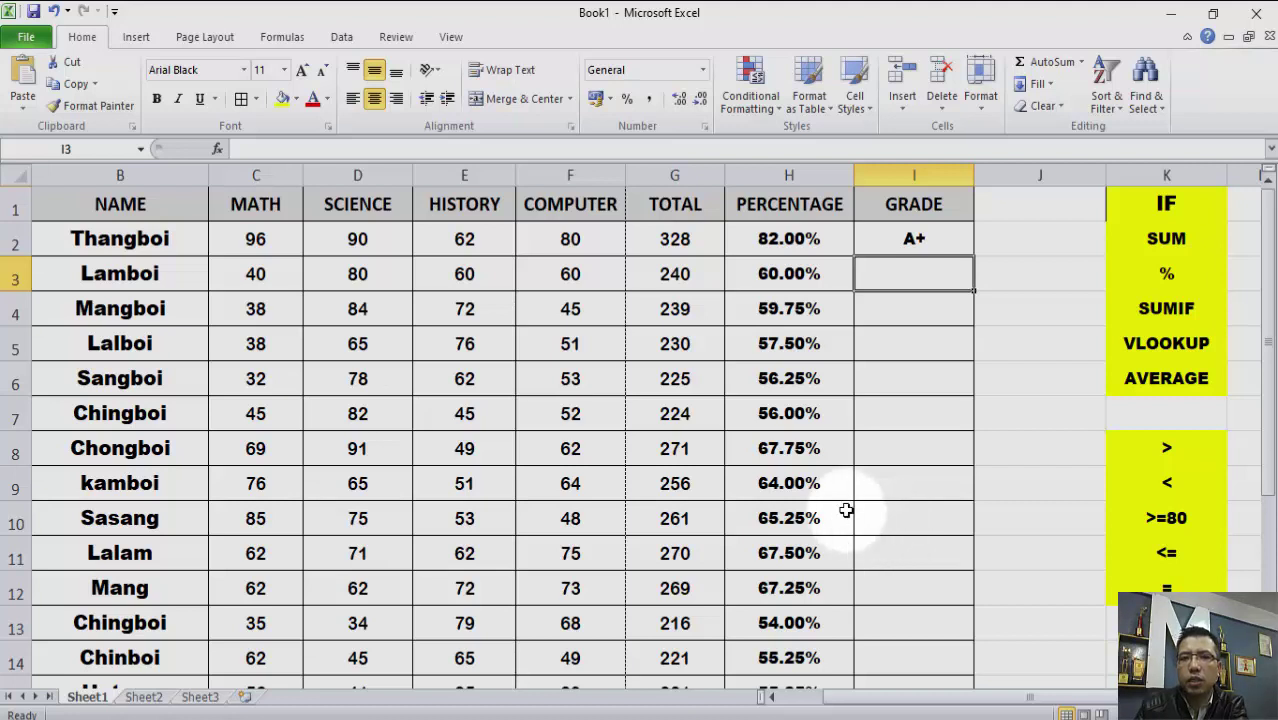
{"action": "left_click", "coordinate": [1170, 452]}
{"action": "left_click", "coordinate": [1168, 484]}
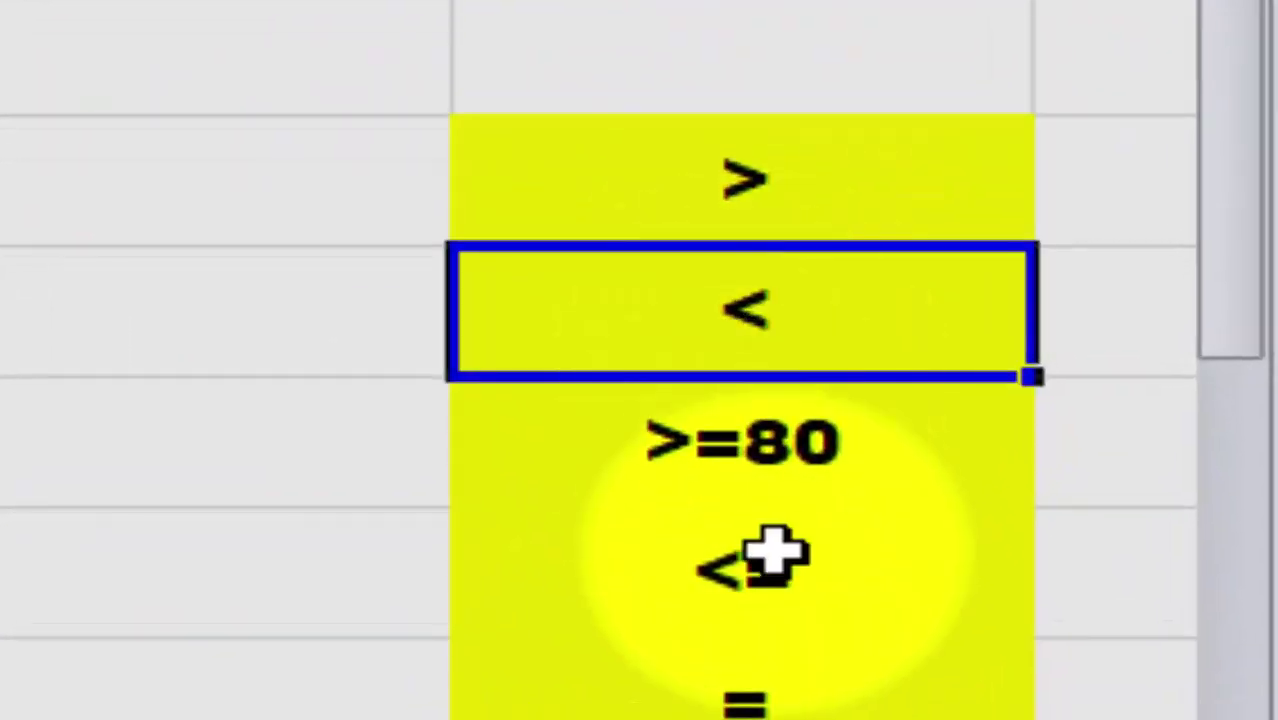
{"action": "left_click", "coordinate": [770, 488]}
{"action": "left_click", "coordinate": [767, 575]}
{"action": "left_click", "coordinate": [750, 690]}
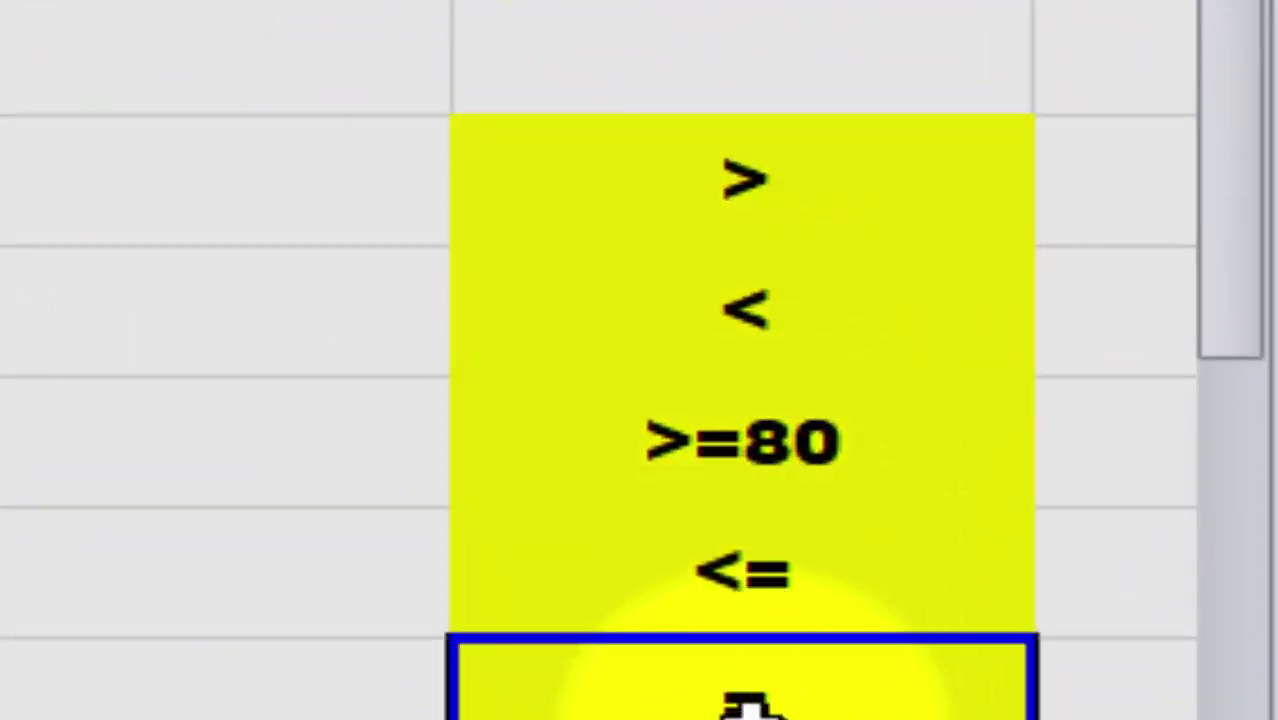
{"action": "left_click", "coordinate": [800, 196]}
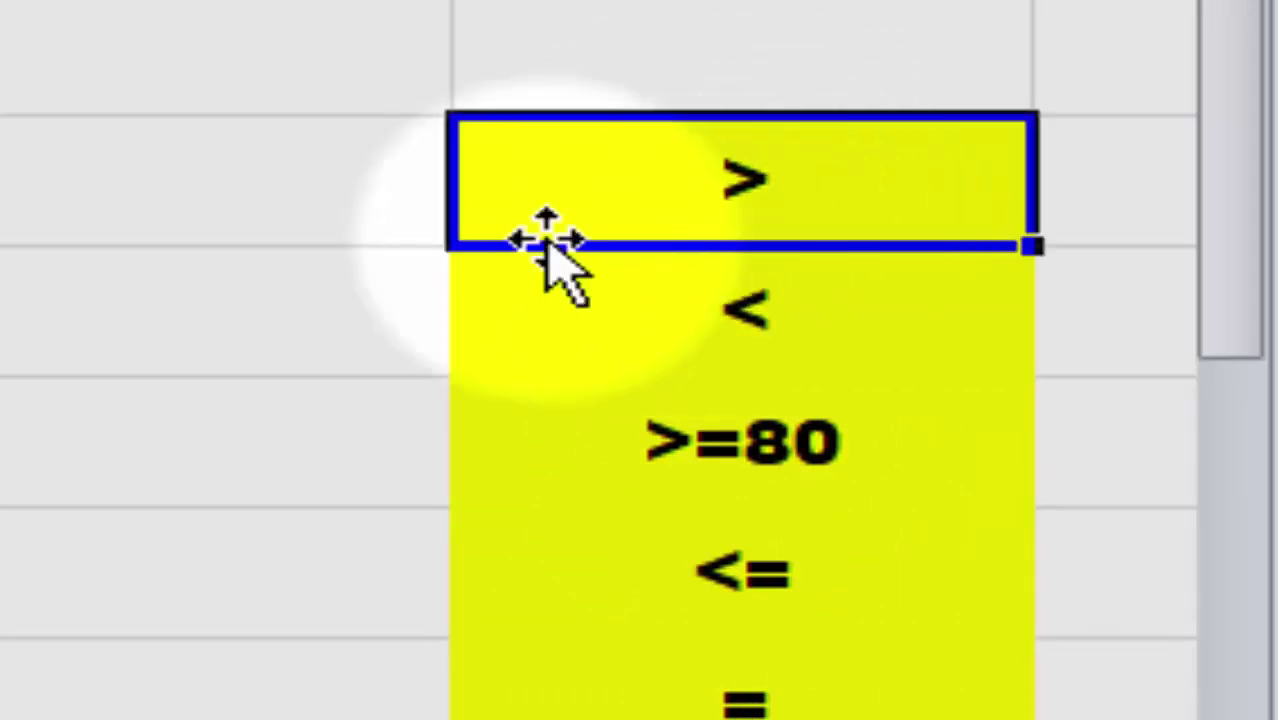
{"action": "left_click", "coordinate": [750, 314]}
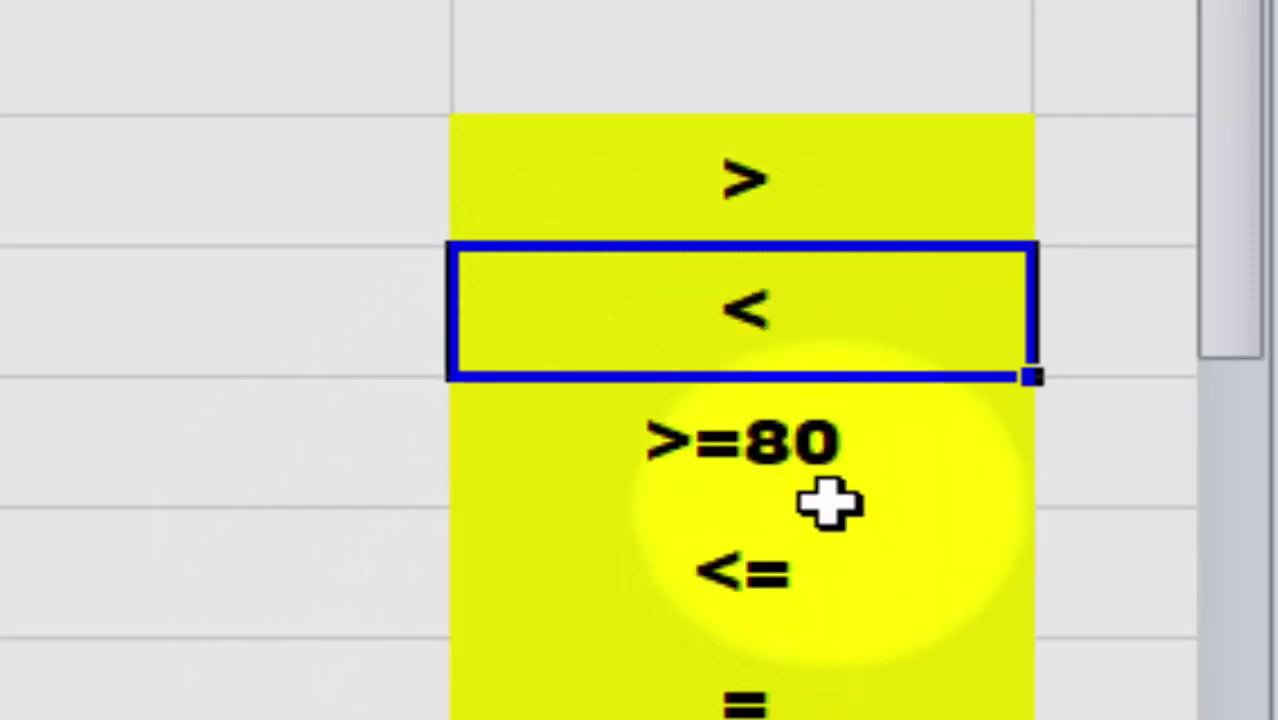
Step: Shorten the operator example in K10 to >= and restore it to >=80
{"action": "left_click", "coordinate": [737, 455]}
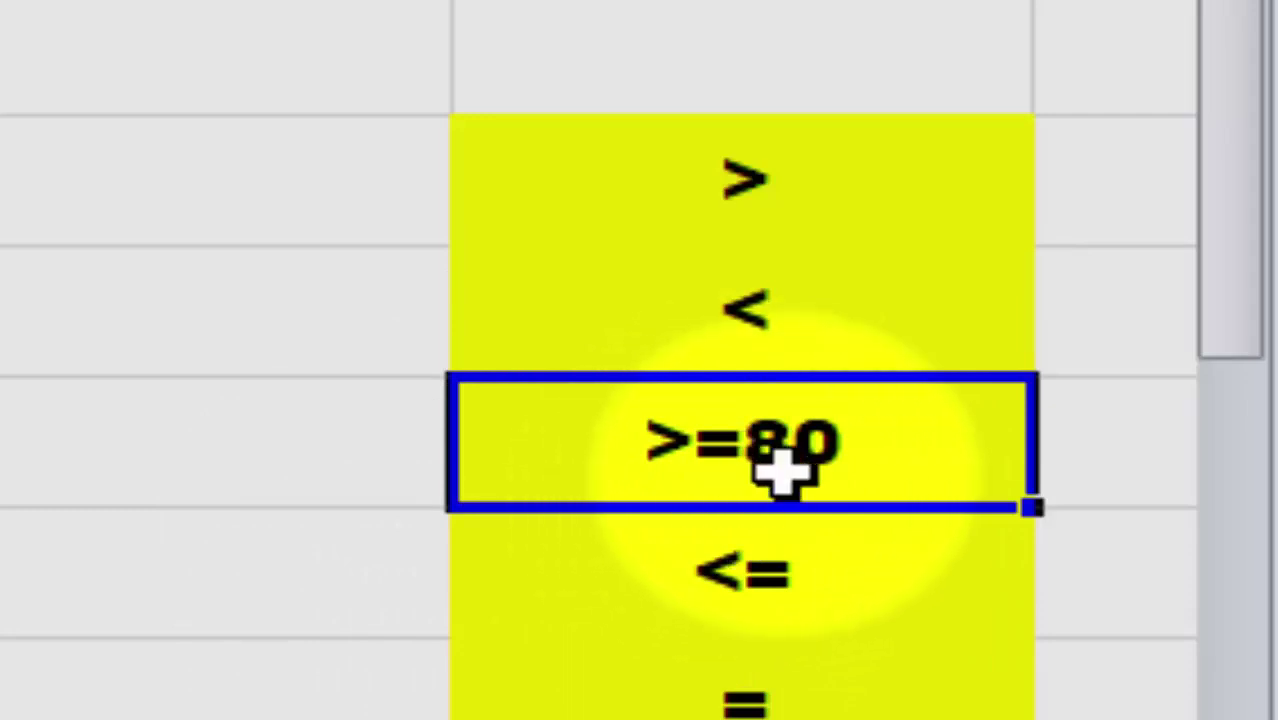
{"action": "double_click", "coordinate": [873, 448]}
{"action": "key", "text": "BackSpace"}
{"action": "key", "text": "BackSpace"}
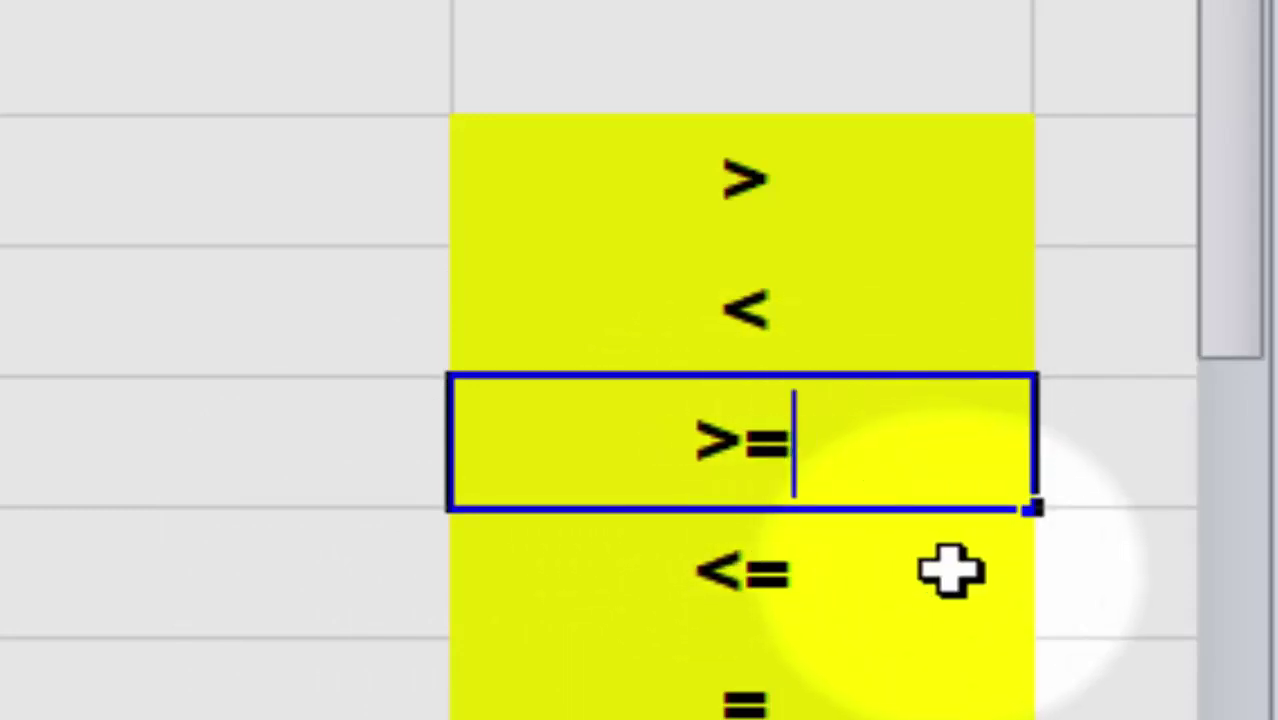
{"action": "left_click", "coordinate": [925, 530]}
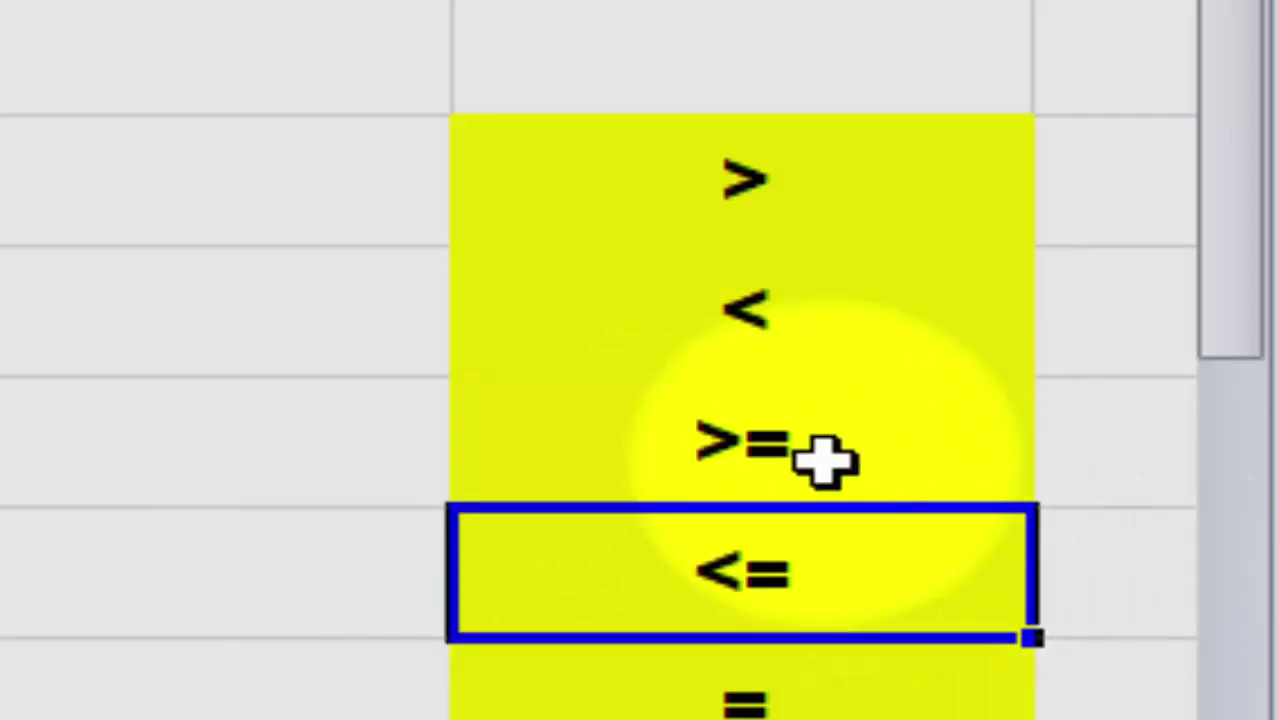
{"action": "left_click", "coordinate": [815, 482]}
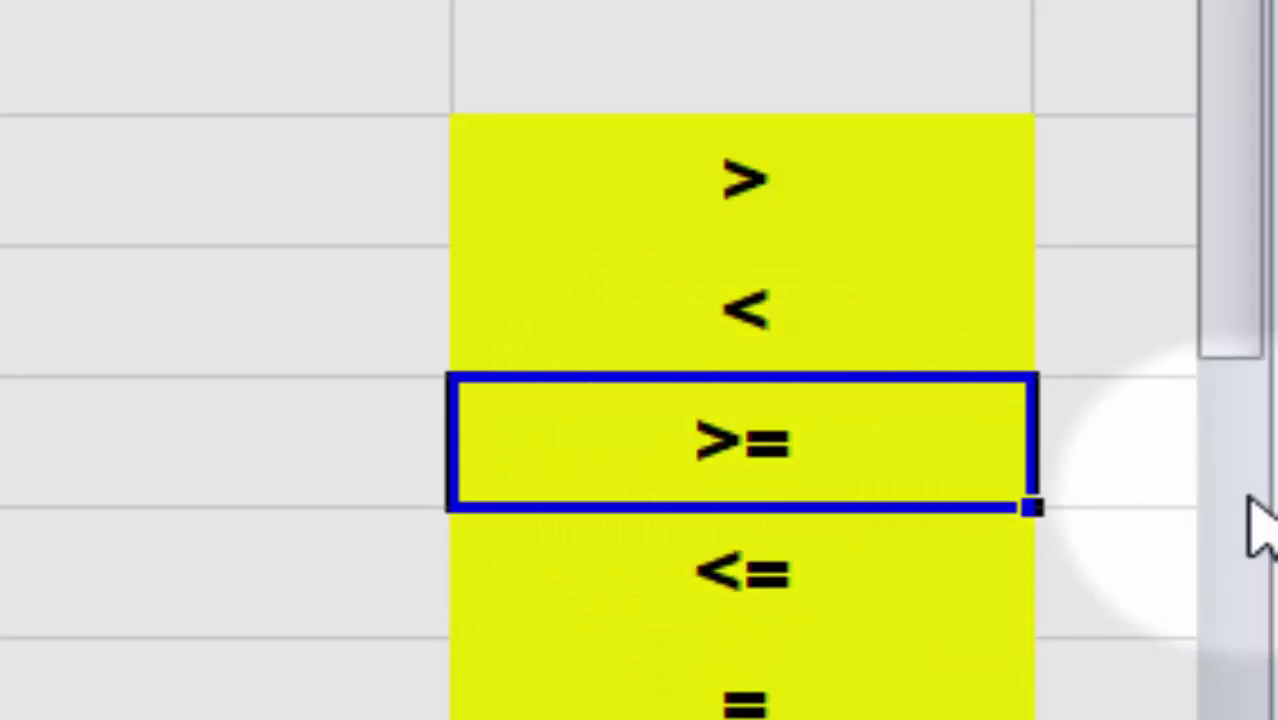
{"action": "double_click", "coordinate": [918, 480]}
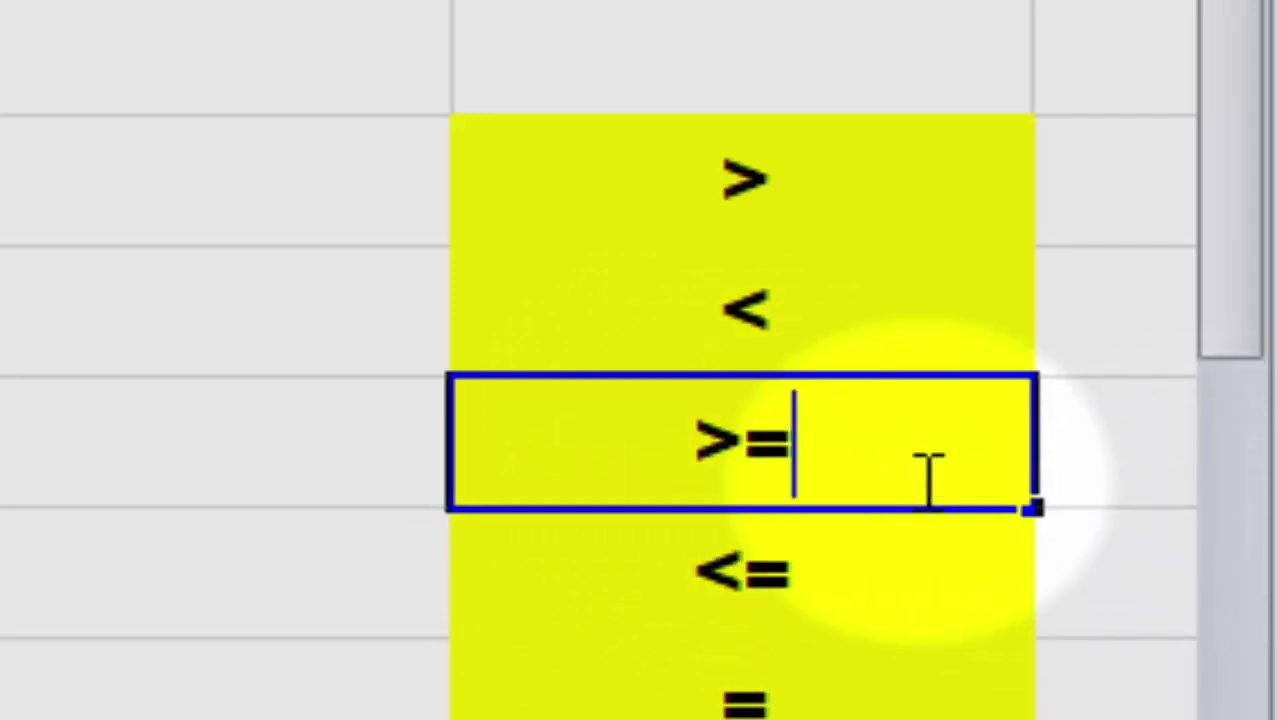
{"action": "type", "text": "80"}
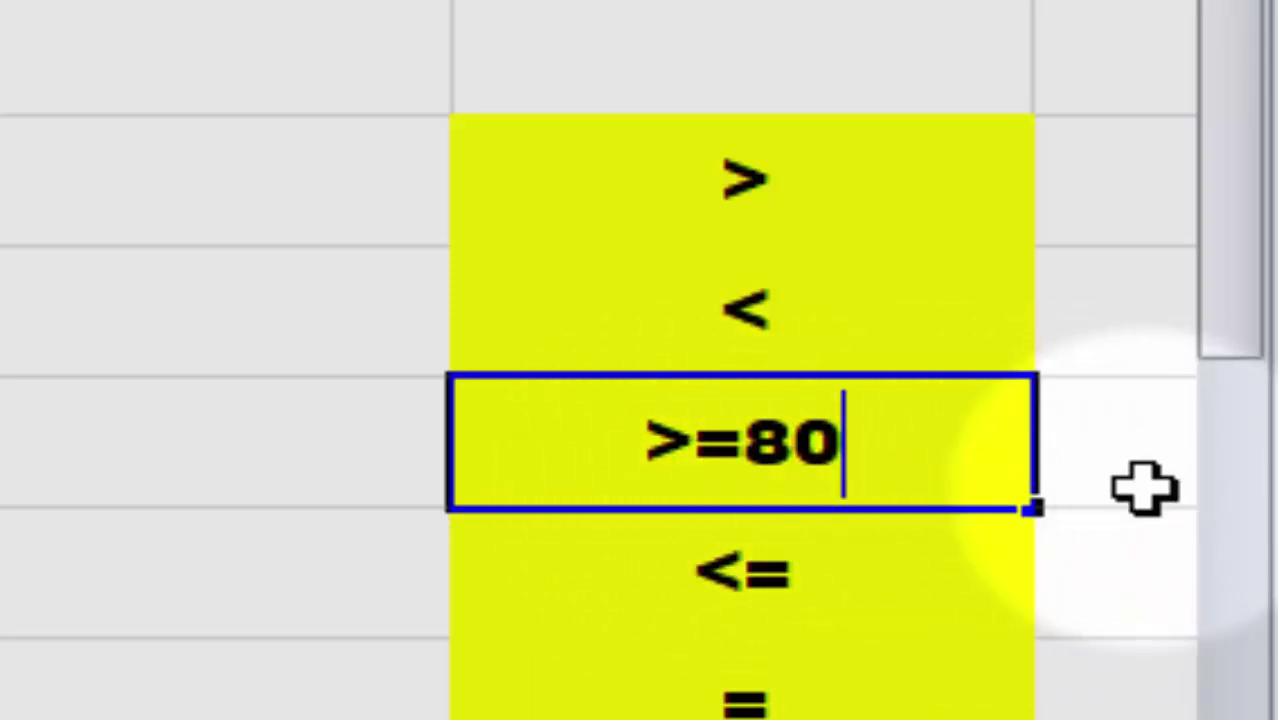
Step: Change the greater-than operator example in K8 to >80
{"action": "left_click", "coordinate": [843, 210]}
{"action": "double_click", "coordinate": [843, 210]}
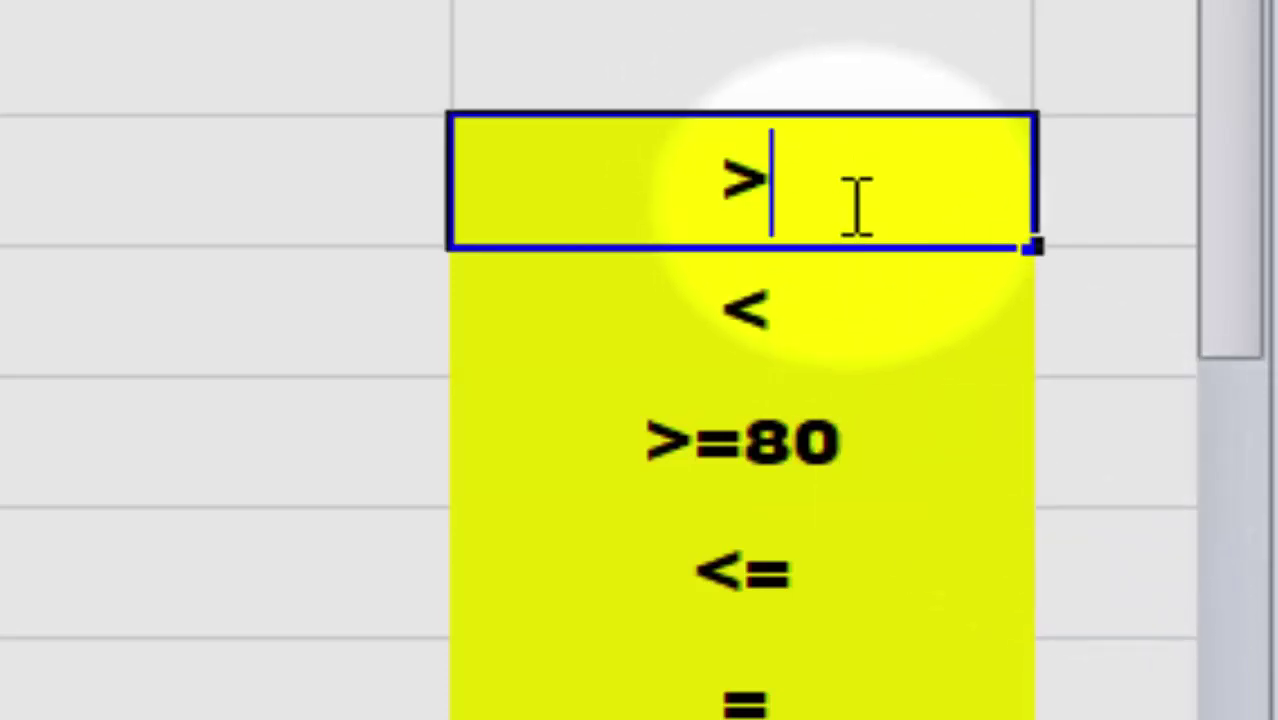
{"action": "type", "text": "80"}
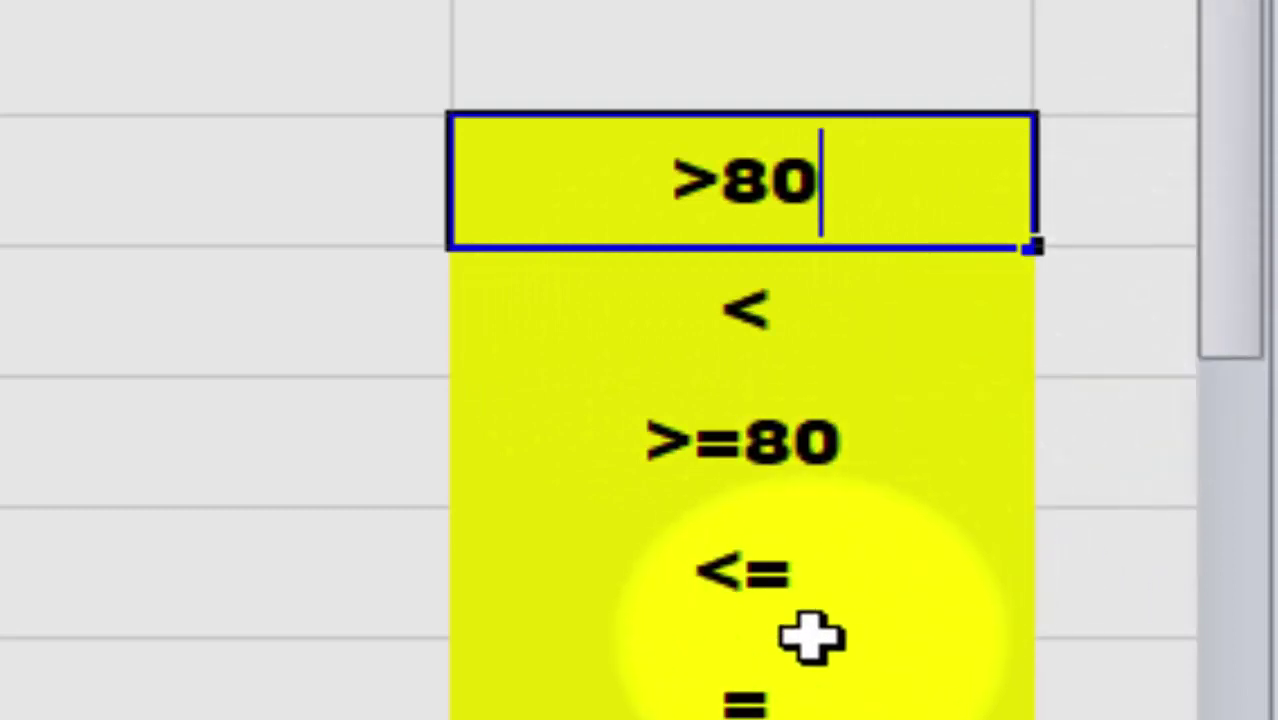
{"action": "left_click", "coordinate": [779, 577]}
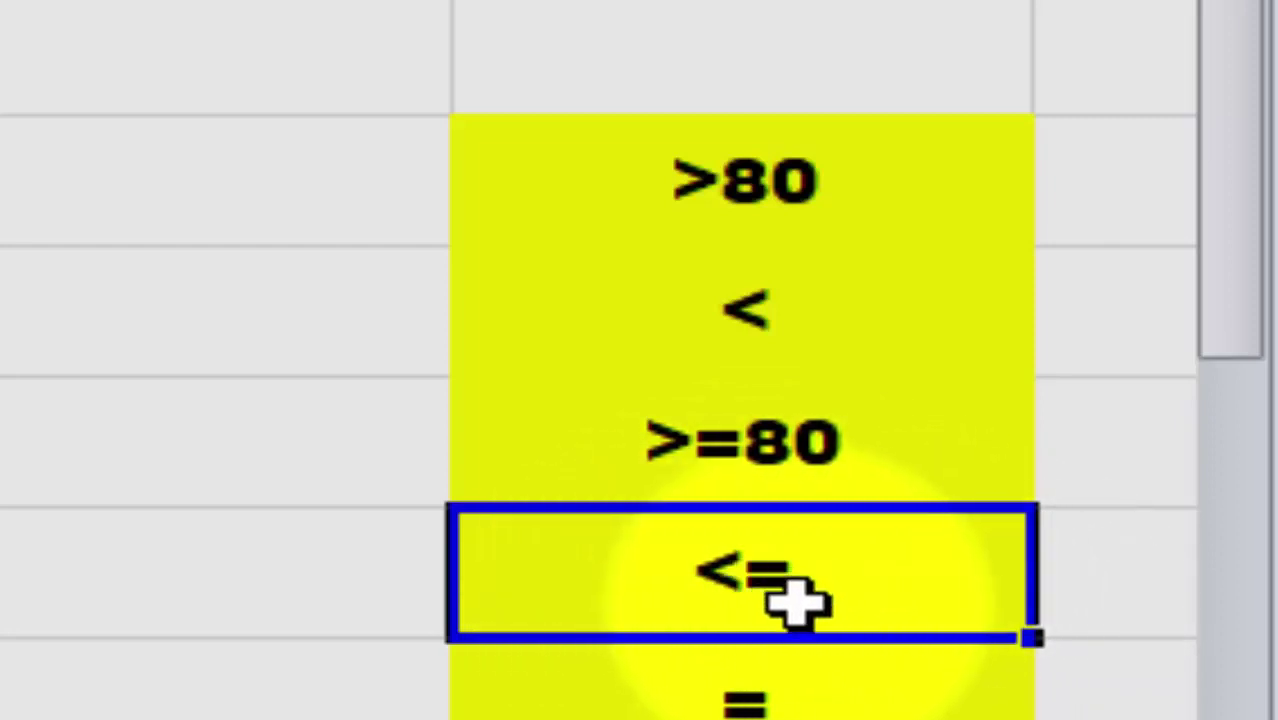
{"action": "left_click", "coordinate": [828, 702]}
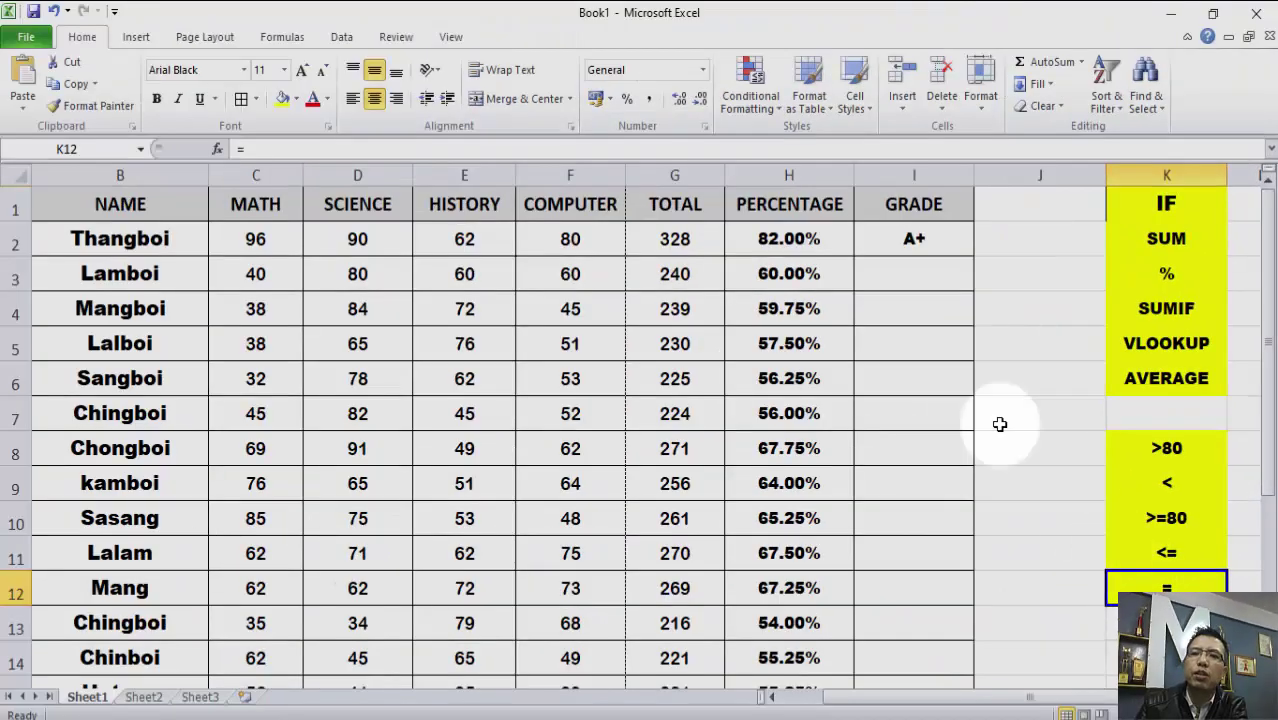
Step: Start an IF formula in grade cell I3 with the logical test H3>=80%
{"action": "left_click", "coordinate": [908, 274]}
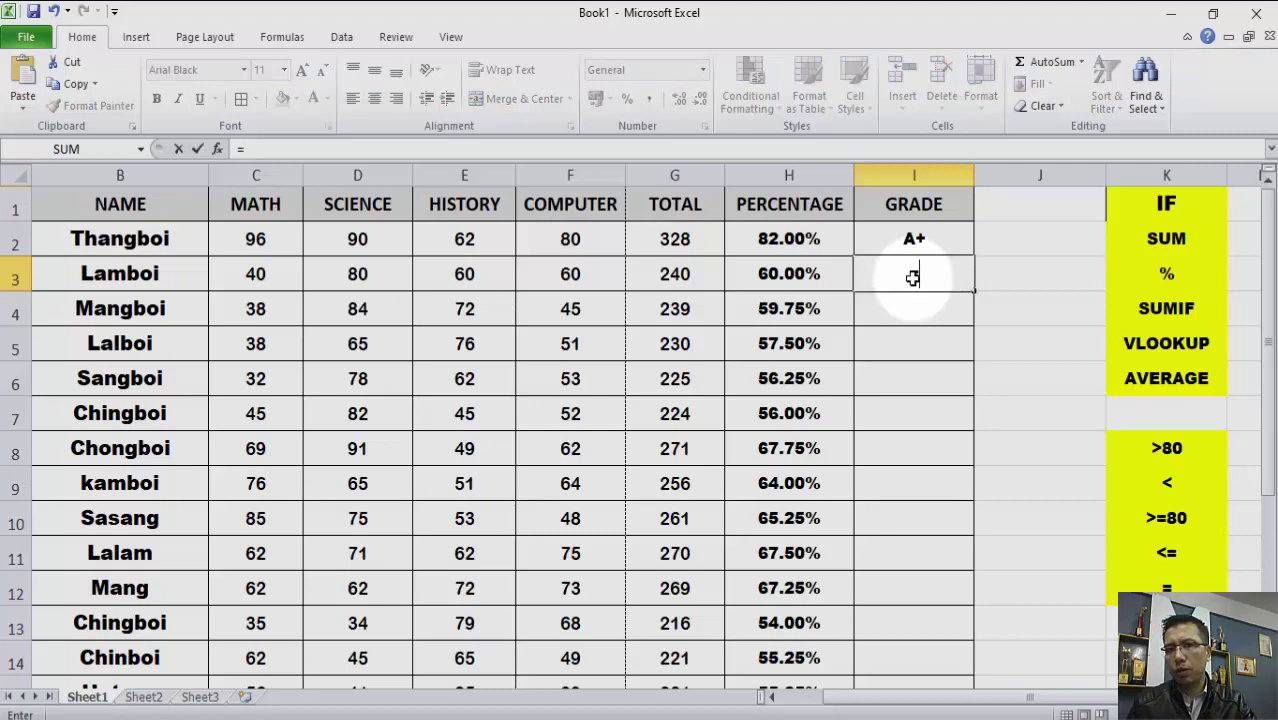
{"action": "scroll", "coordinate": [913, 357], "scroll_direction": "down", "scroll_amount": 6}
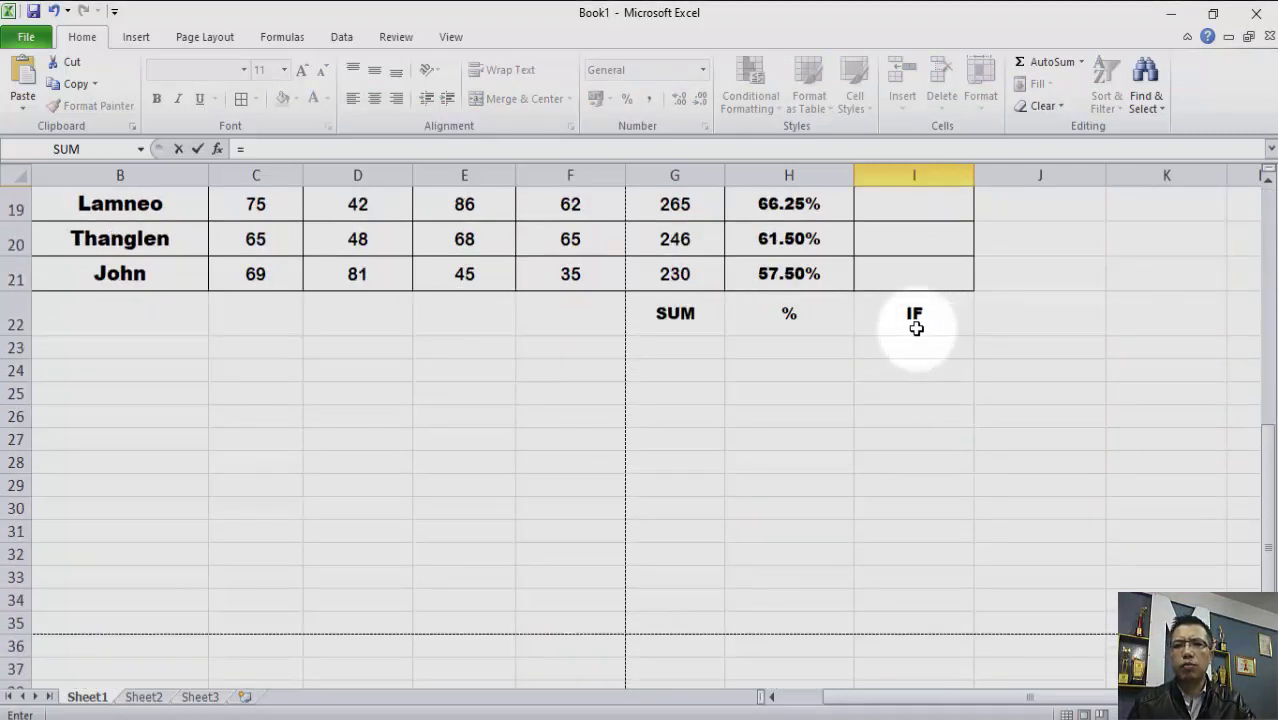
{"action": "scroll", "coordinate": [916, 328], "scroll_direction": "up", "scroll_amount": 6}
{"action": "type", "text": "IF"}
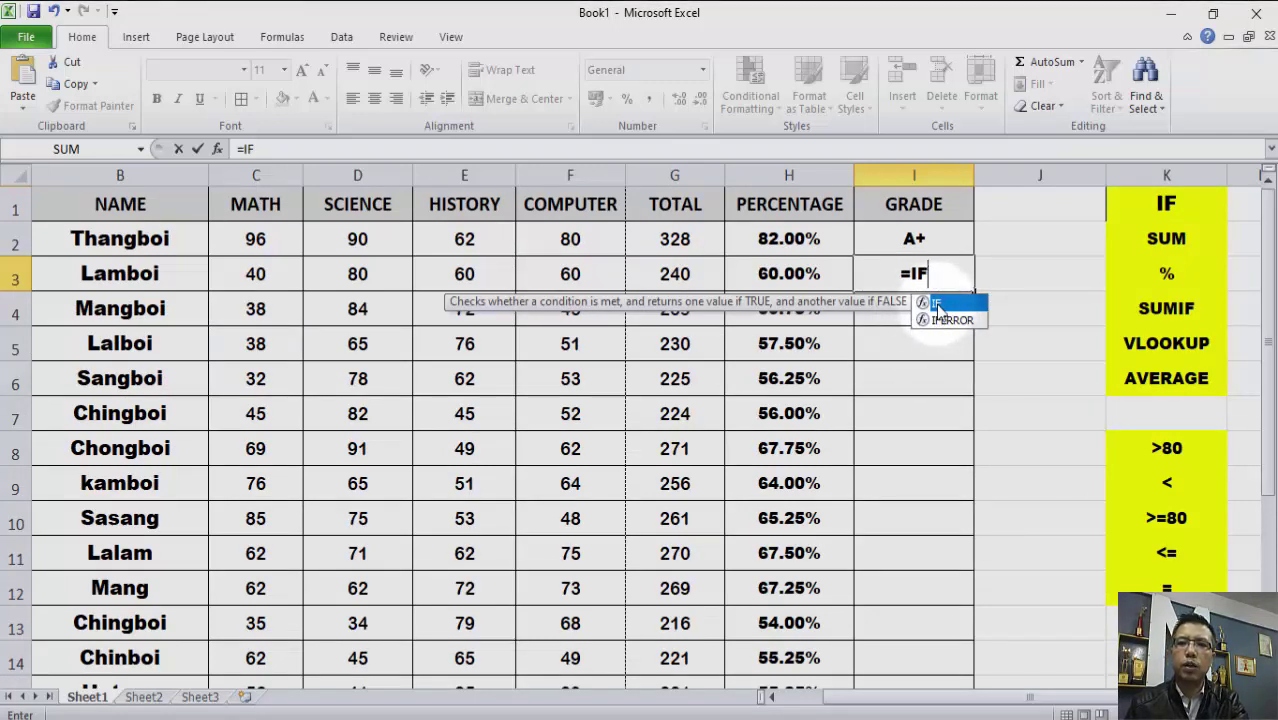
{"action": "double_click", "coordinate": [937, 305]}
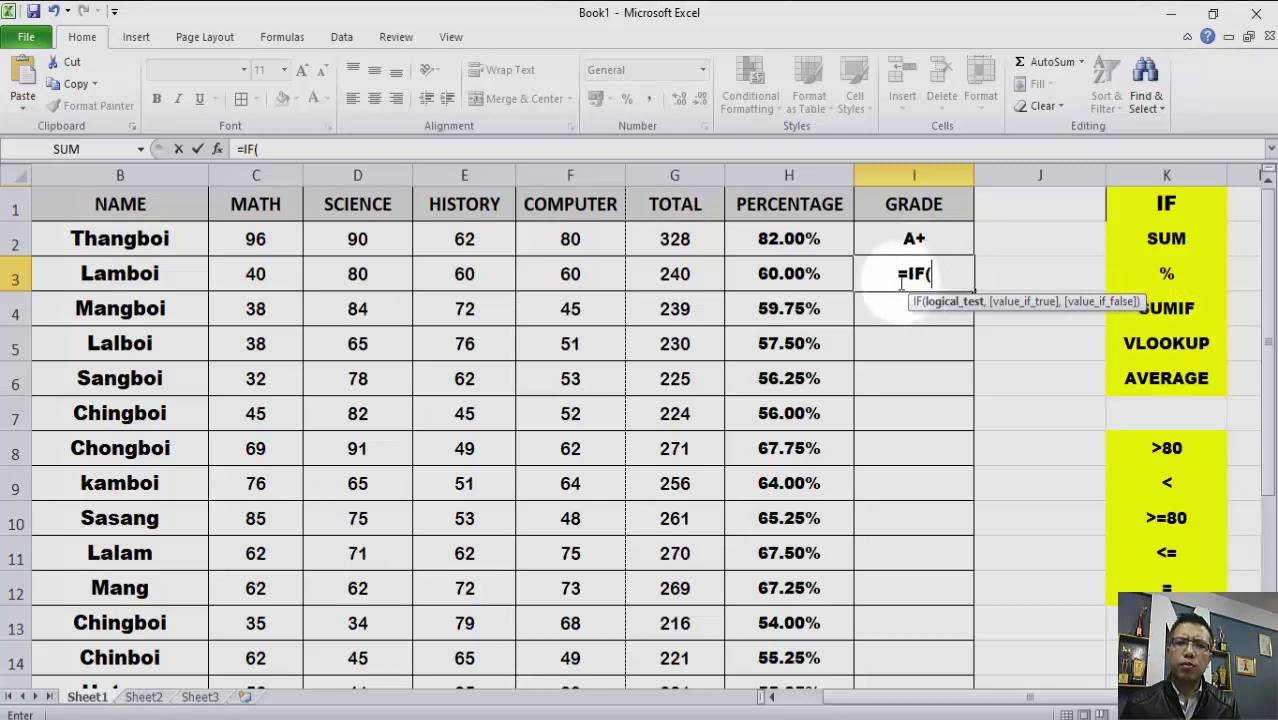
{"action": "left_click", "coordinate": [788, 279]}
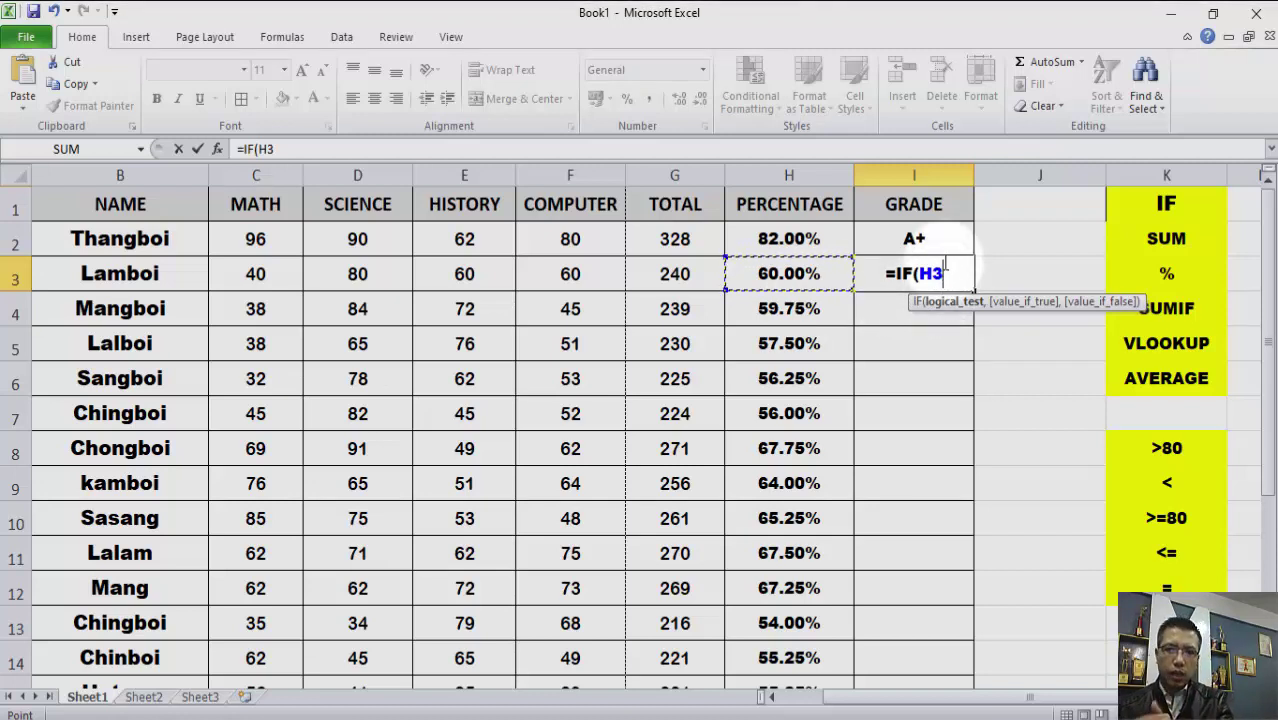
{"action": "type", "text": ">"}
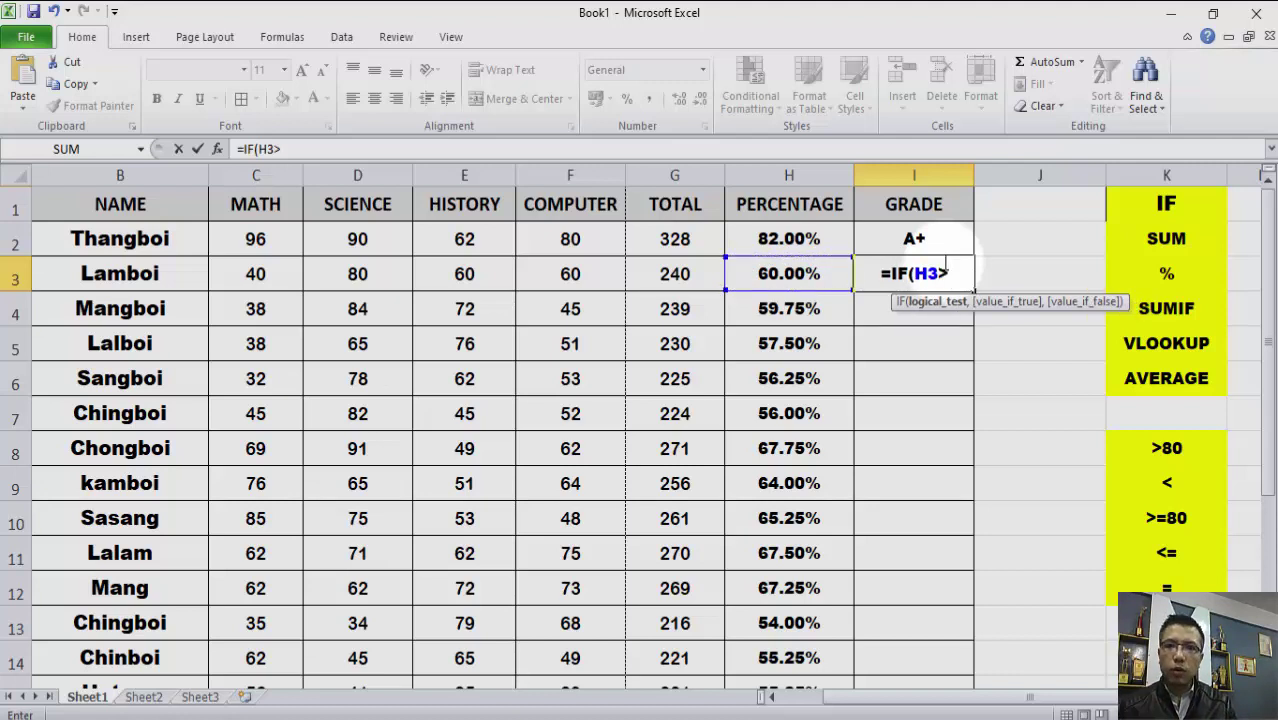
{"action": "type", "text": "="}
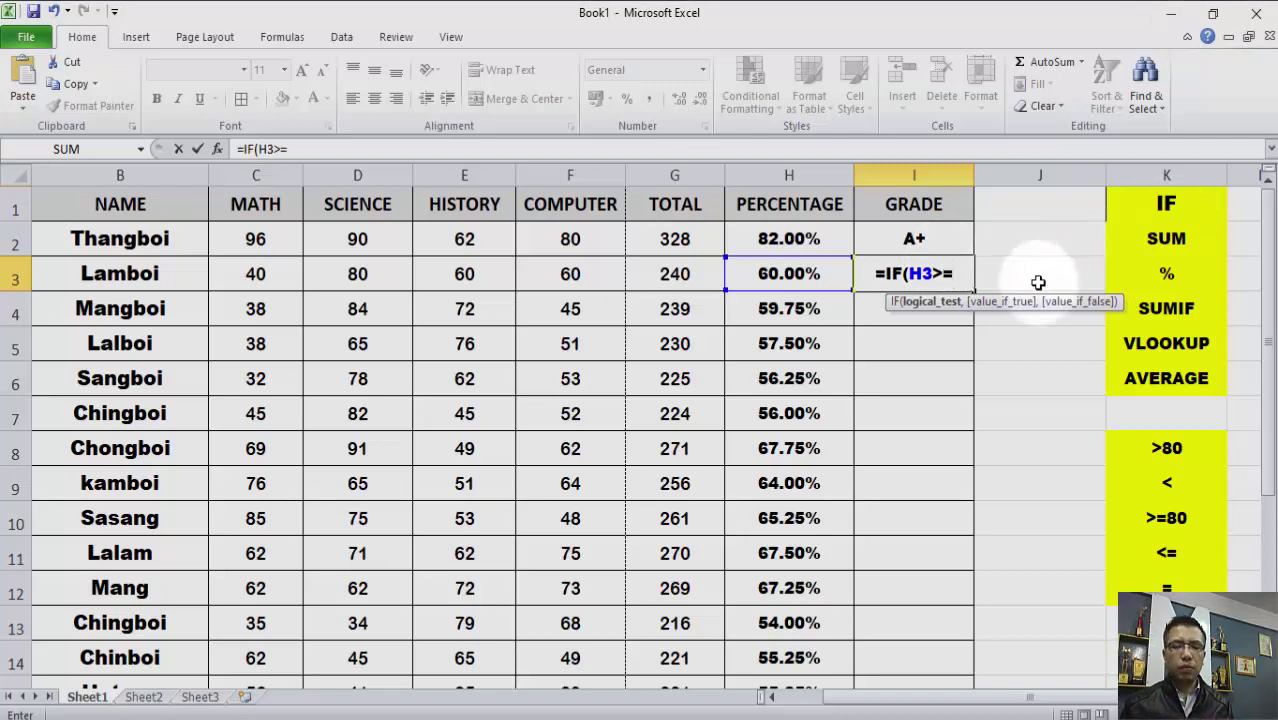
{"action": "type", "text": "80"}
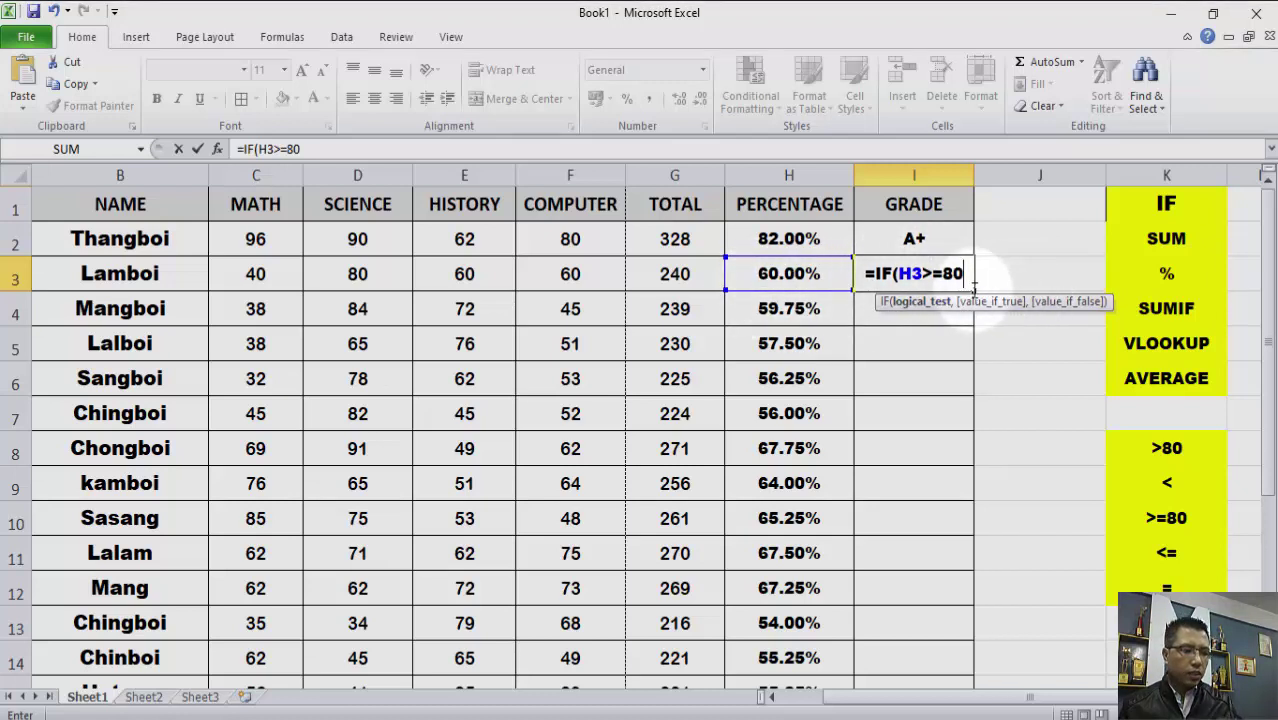
{"action": "type", "text": "%"}
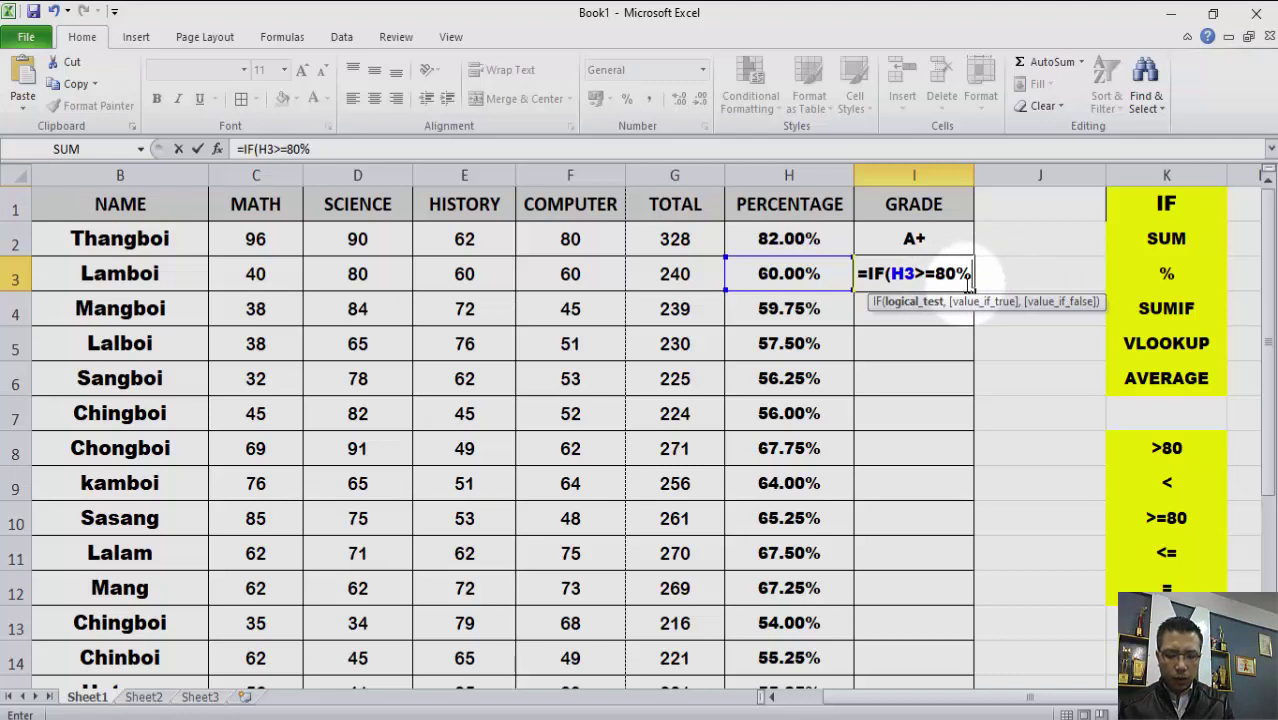
Step: Add "A+" as the value if true in the I3 formula
{"action": "type", "text": ","}
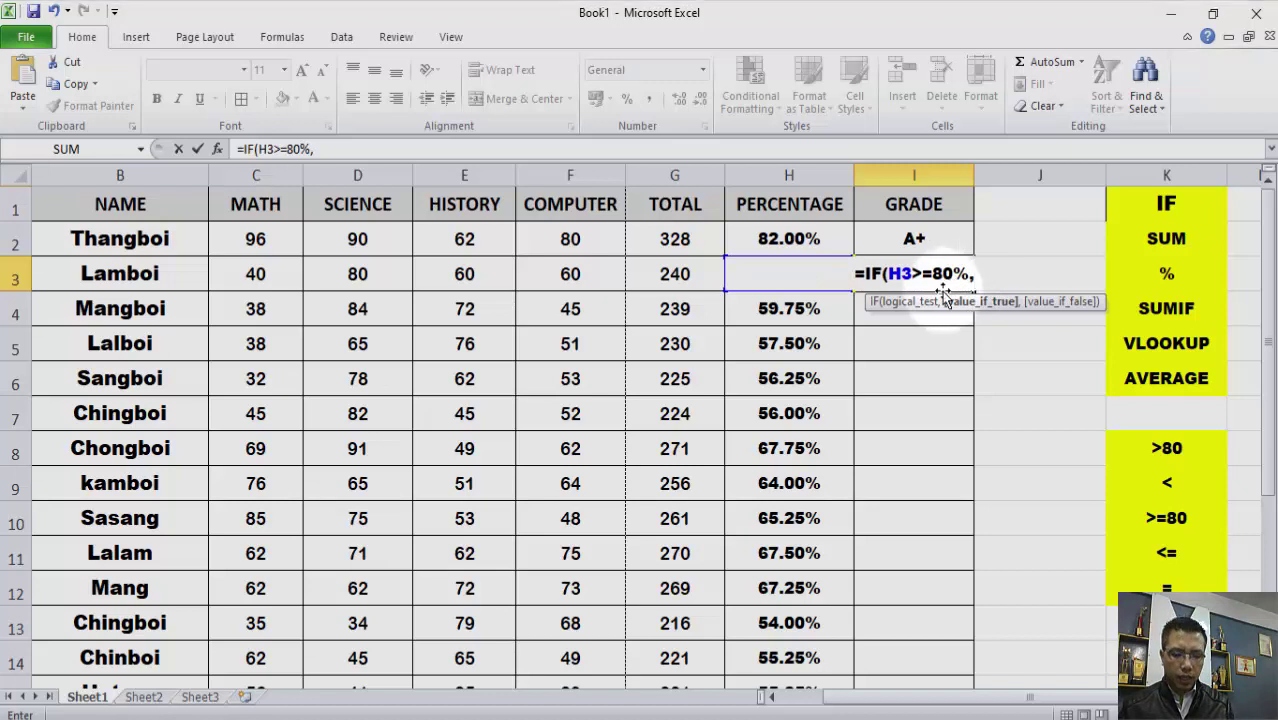
{"action": "type", "text": "\""}
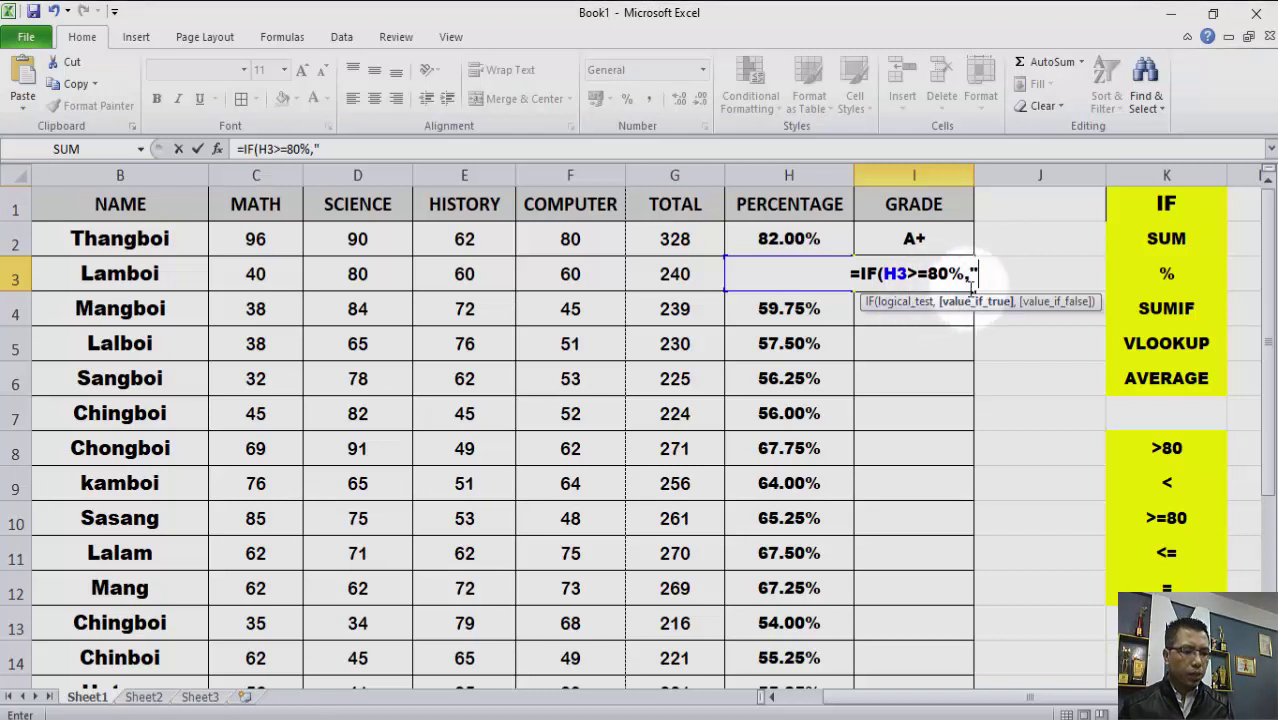
{"action": "type", "text": "A+"}
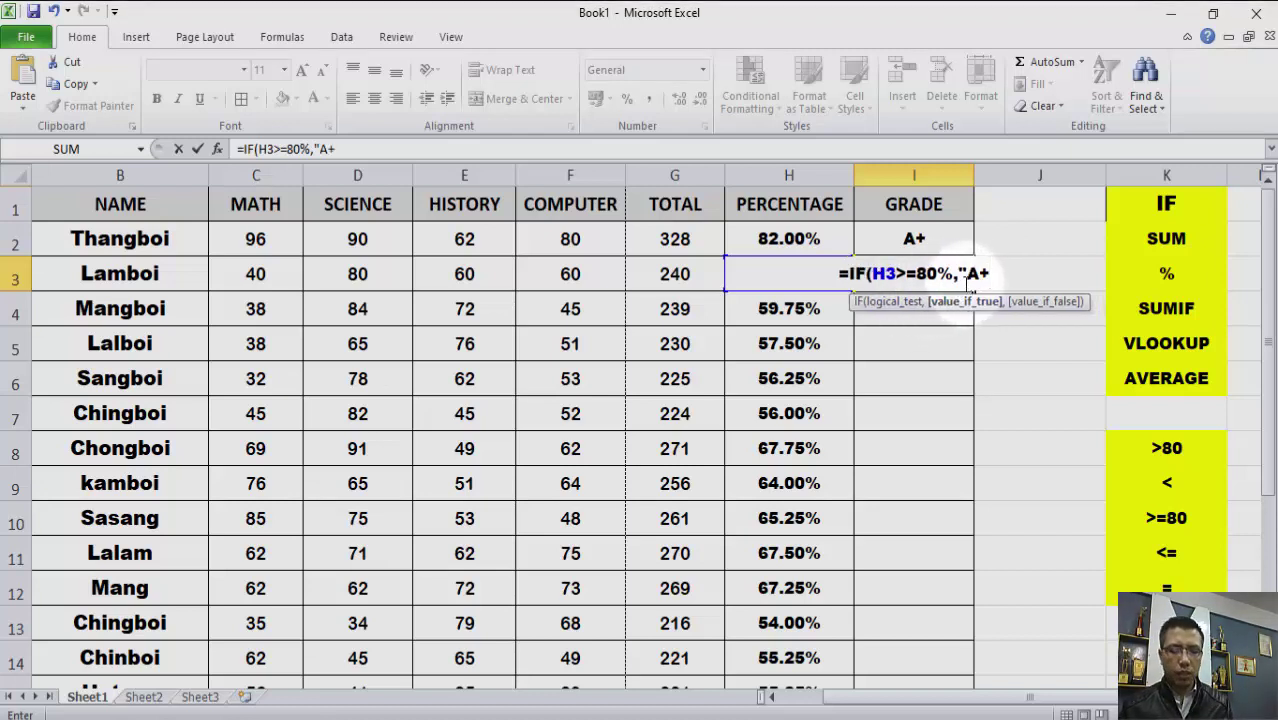
{"action": "type", "text": "\""}
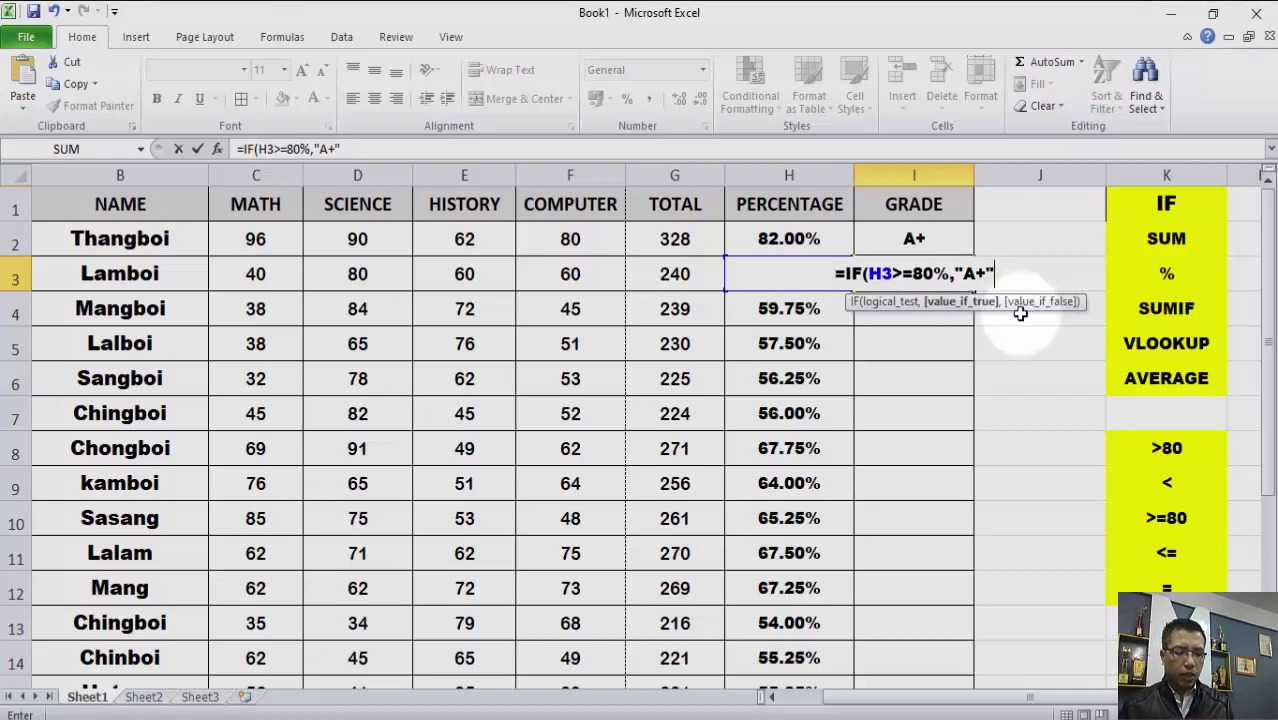
Step: Add a nested IF to the I3 formula directly after "A+", with the logical test H3<=39%
{"action": "type", "text": "IF"}
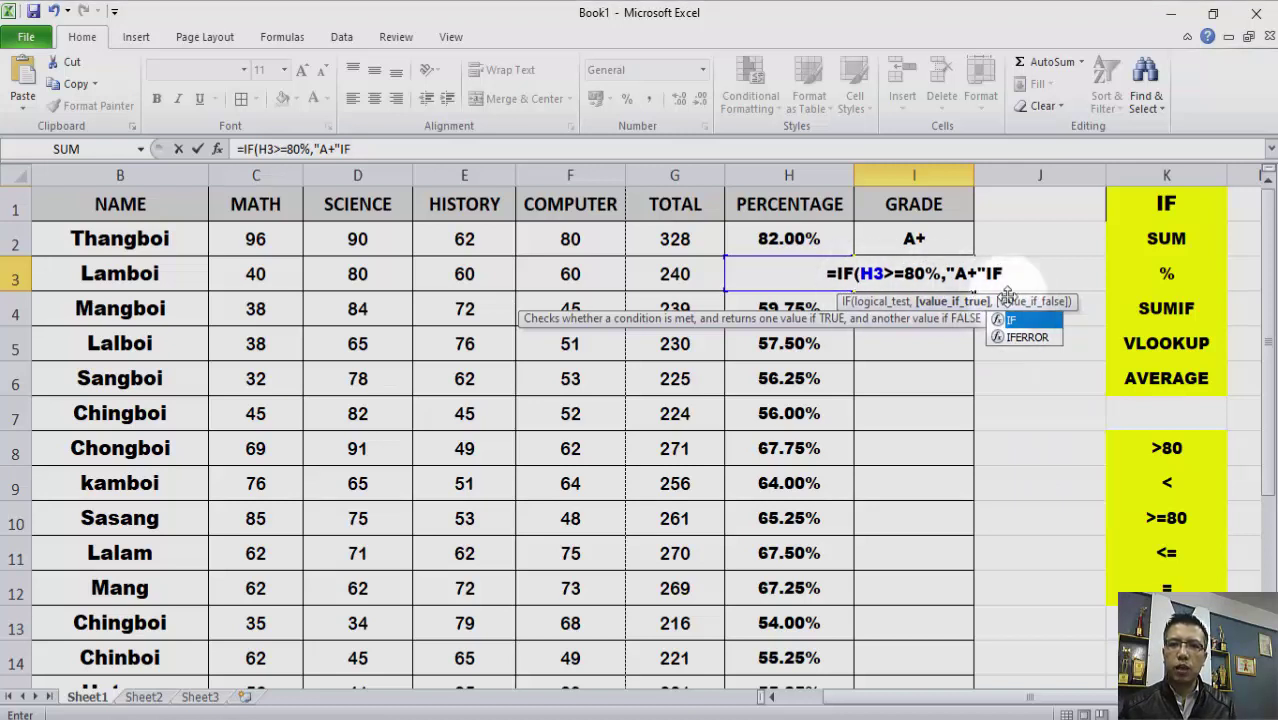
{"action": "type", "text": "H"}
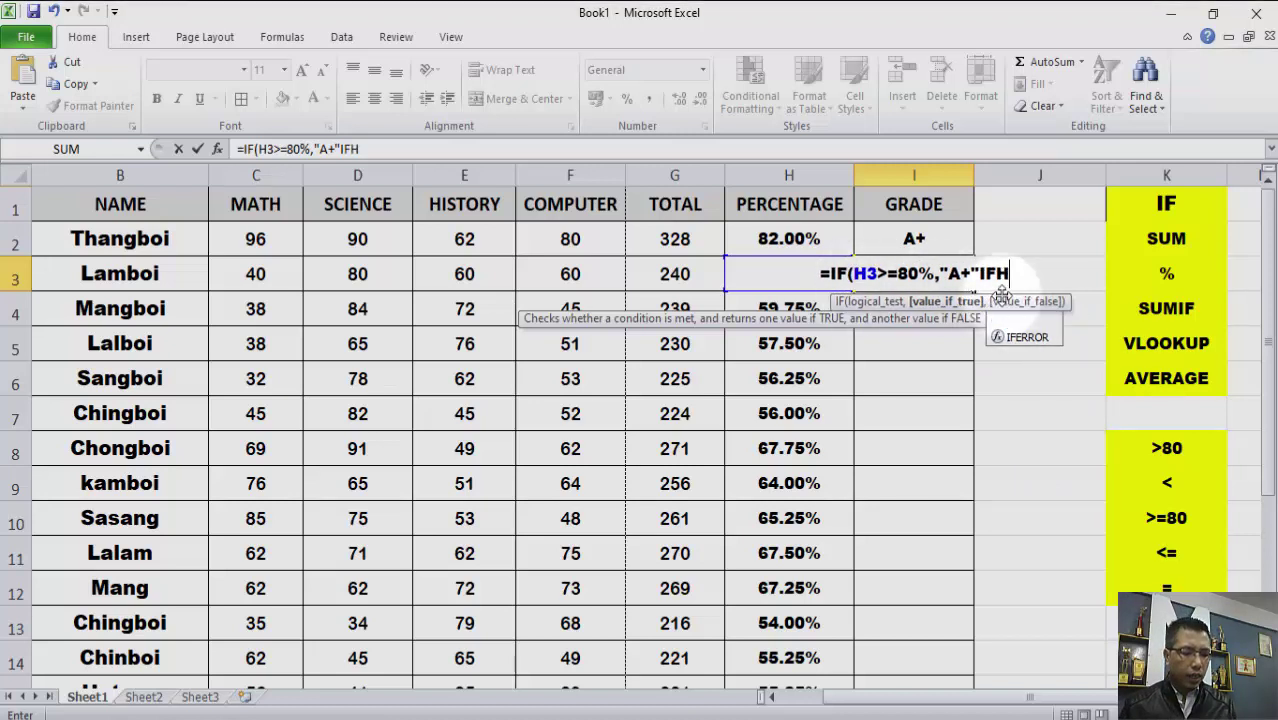
{"action": "type", "text": "3"}
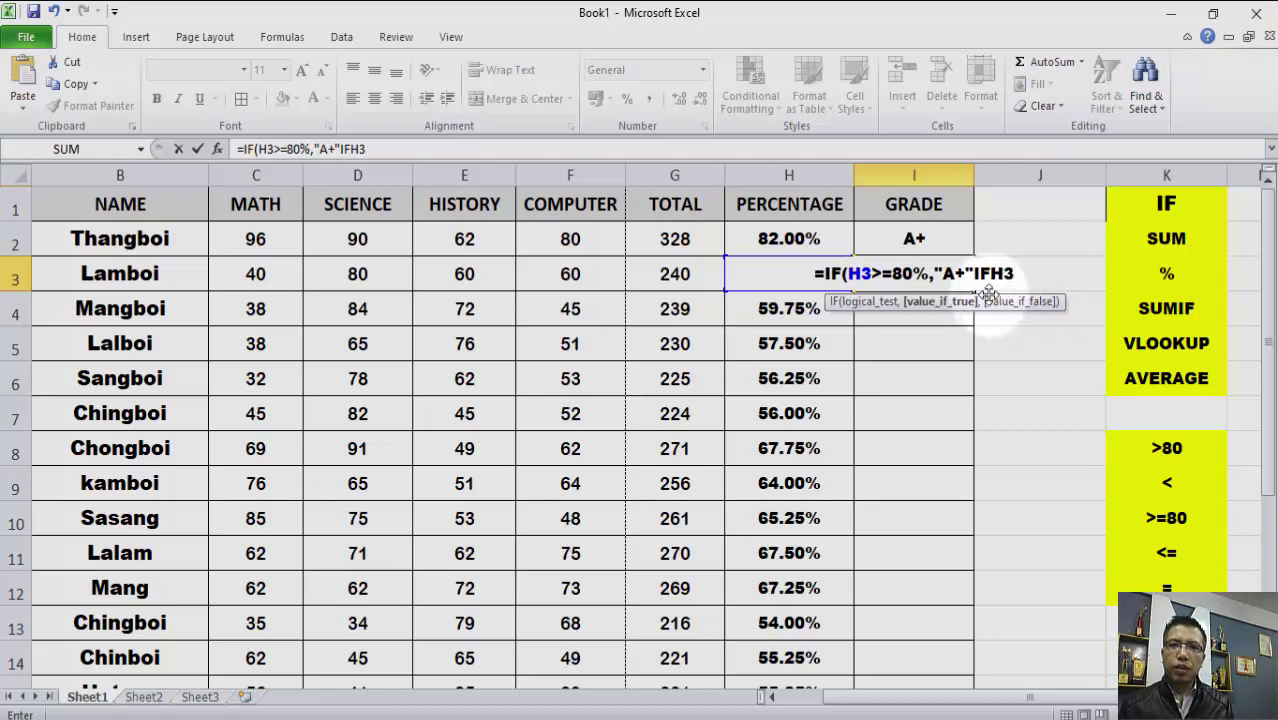
{"action": "left_click", "coordinate": [990, 274]}
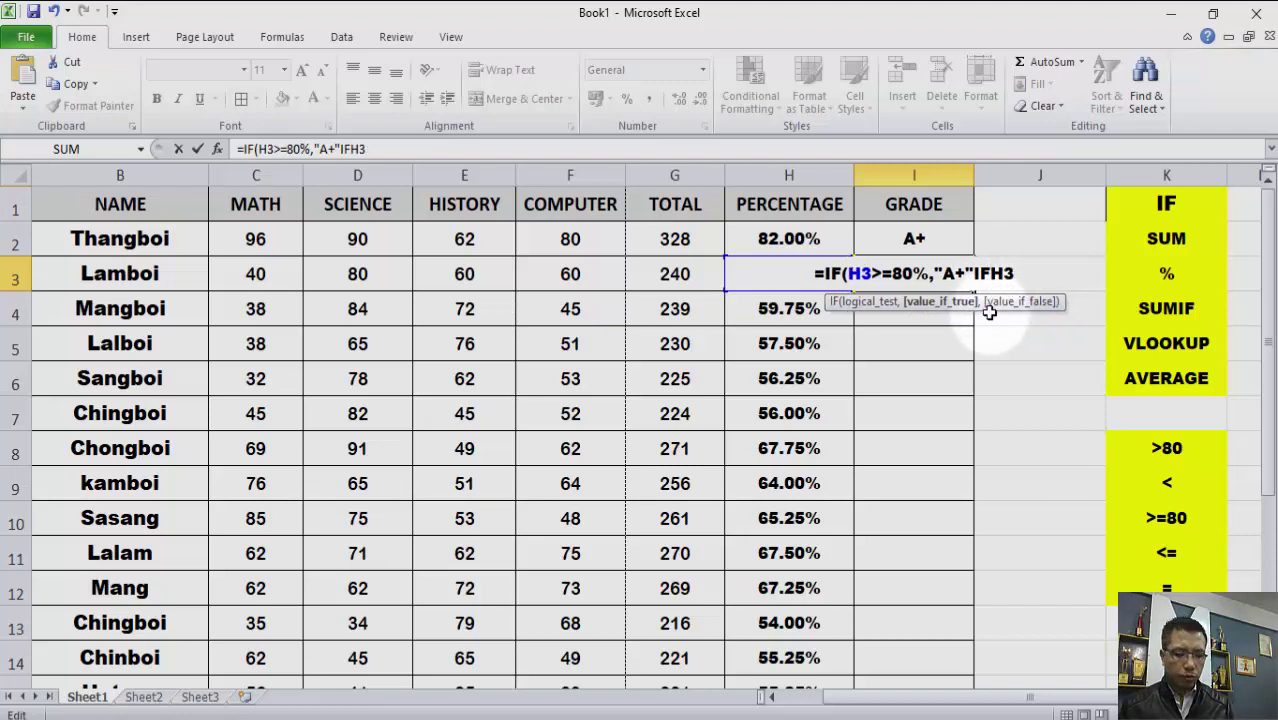
{"action": "type", "text": "("}
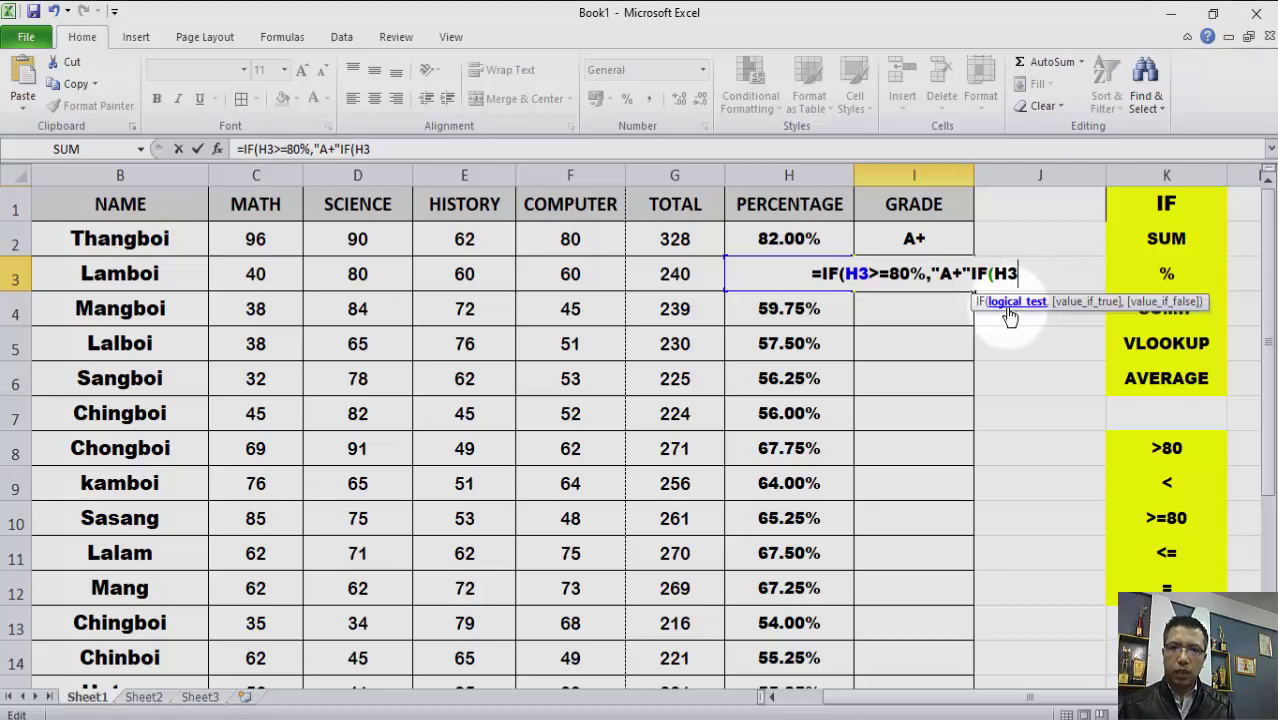
{"action": "type", "text": "<"}
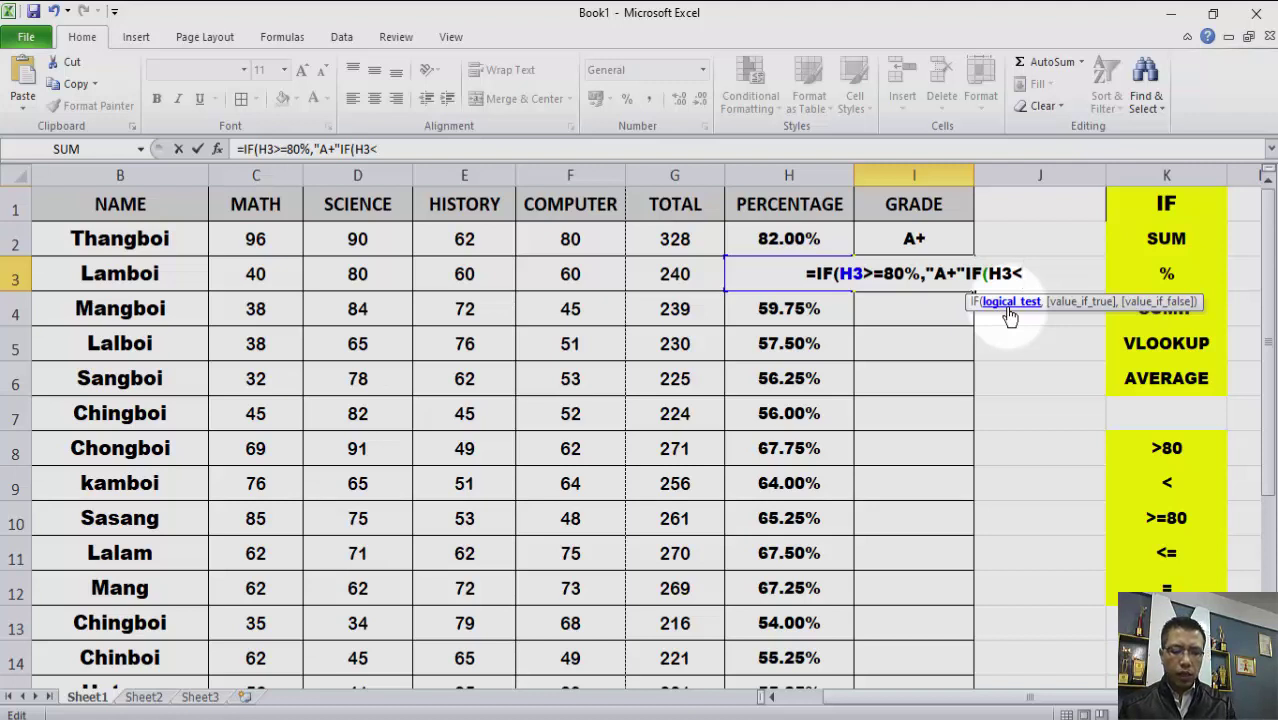
{"action": "type", "text": "="}
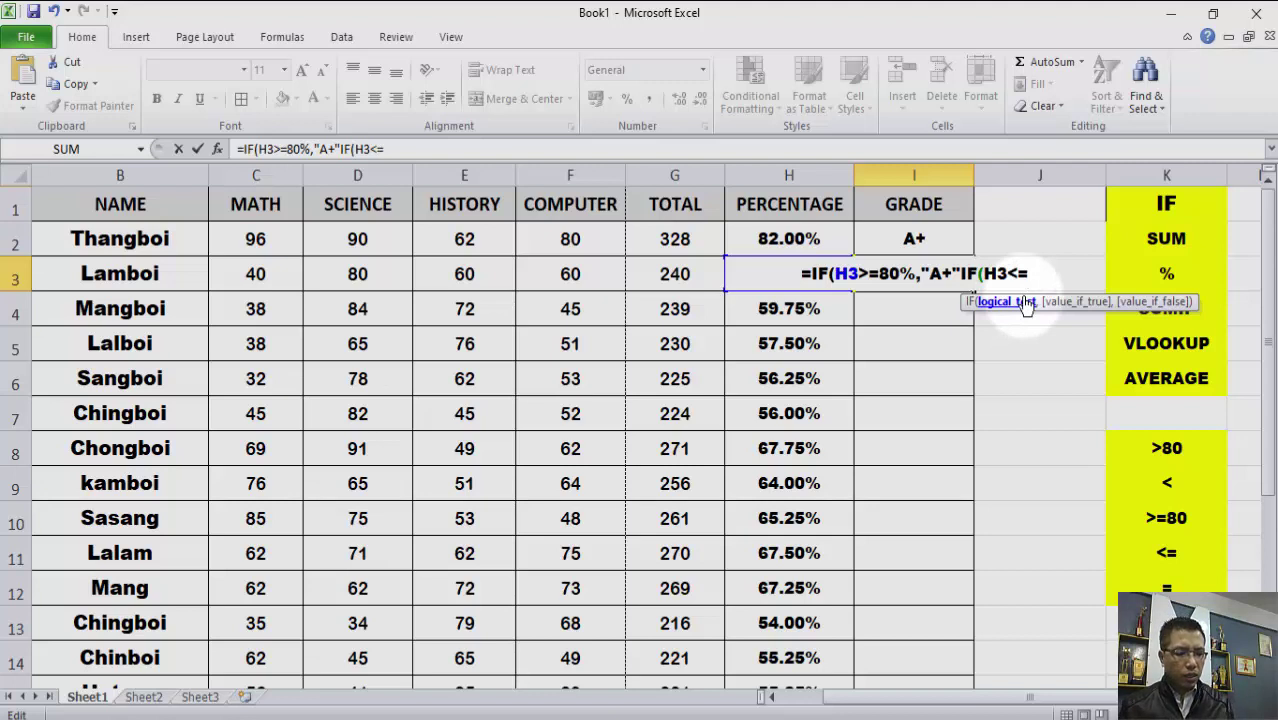
{"action": "type", "text": "39"}
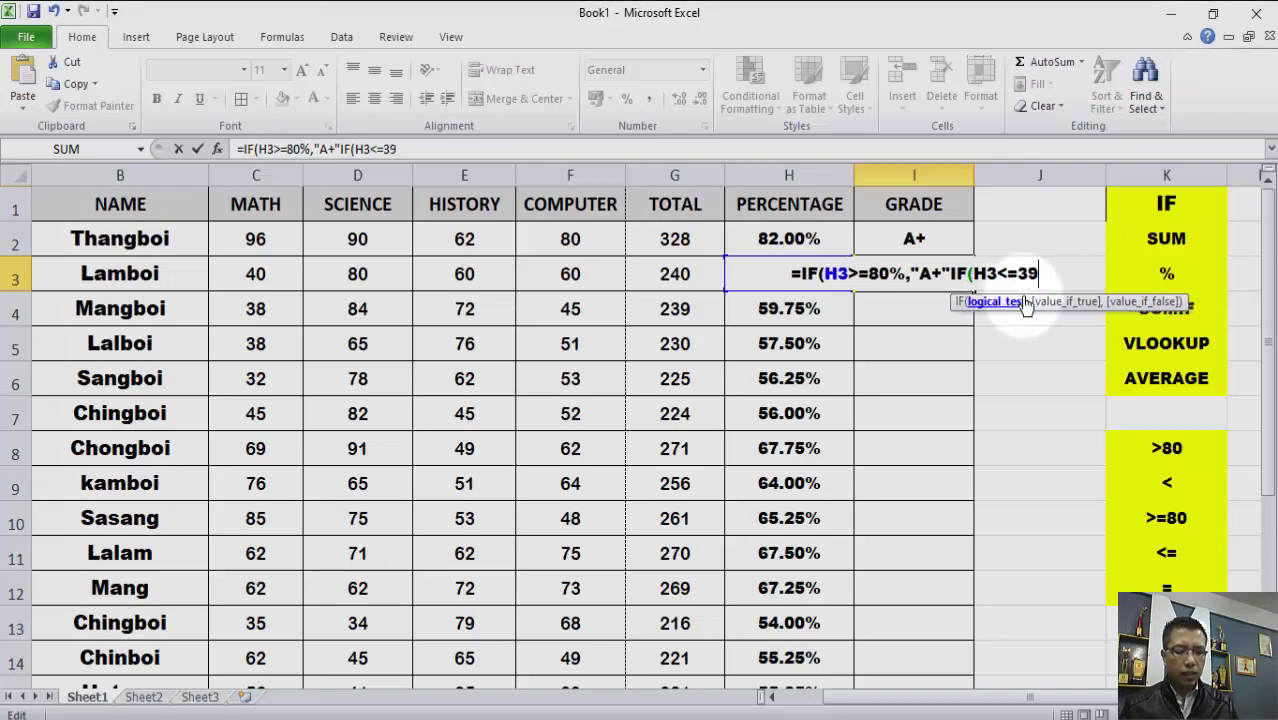
{"action": "type", "text": "%"}
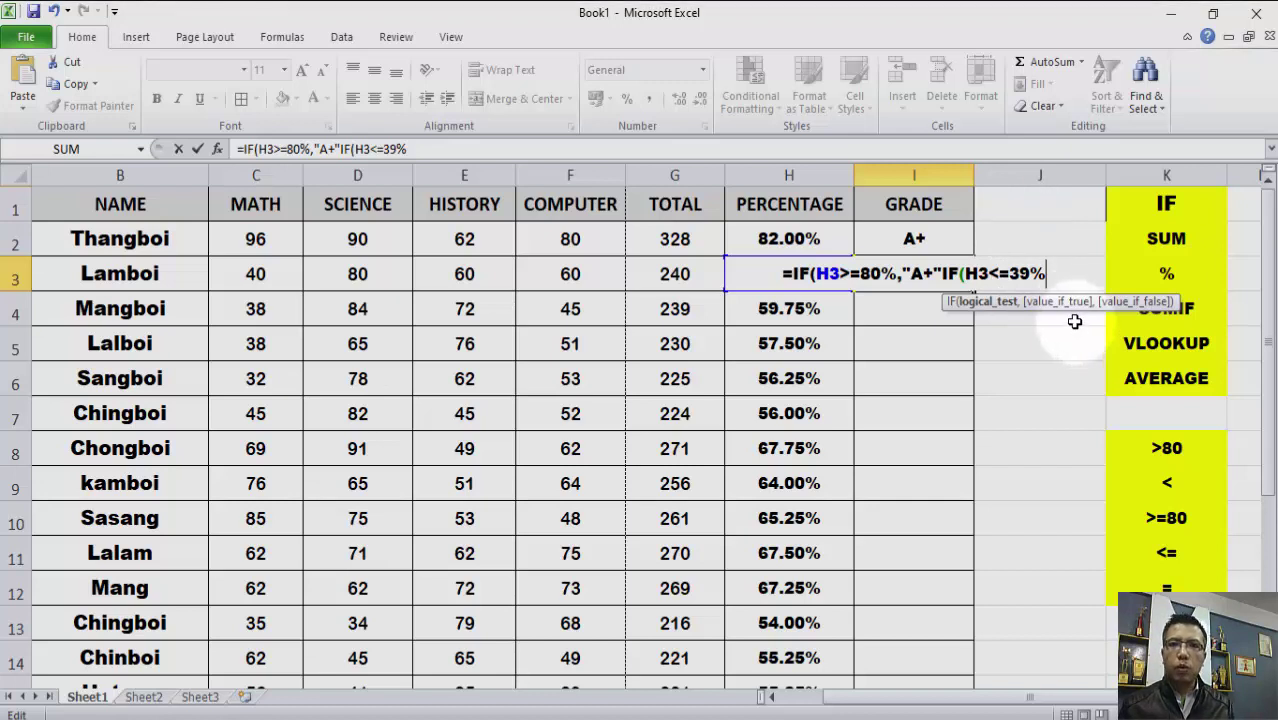
Step: Give the nested IF the true value "FAIL", close both functions and try to enter the formula
{"action": "type", "text": ","}
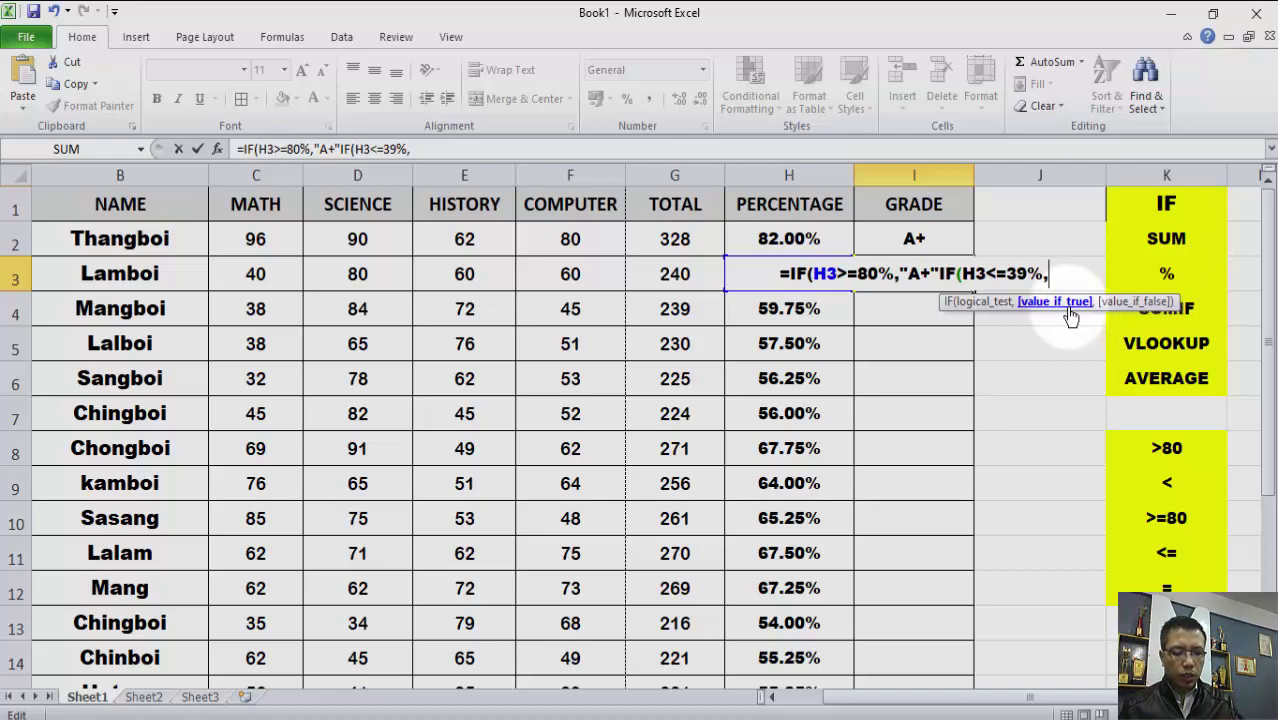
{"action": "type", "text": "\""}
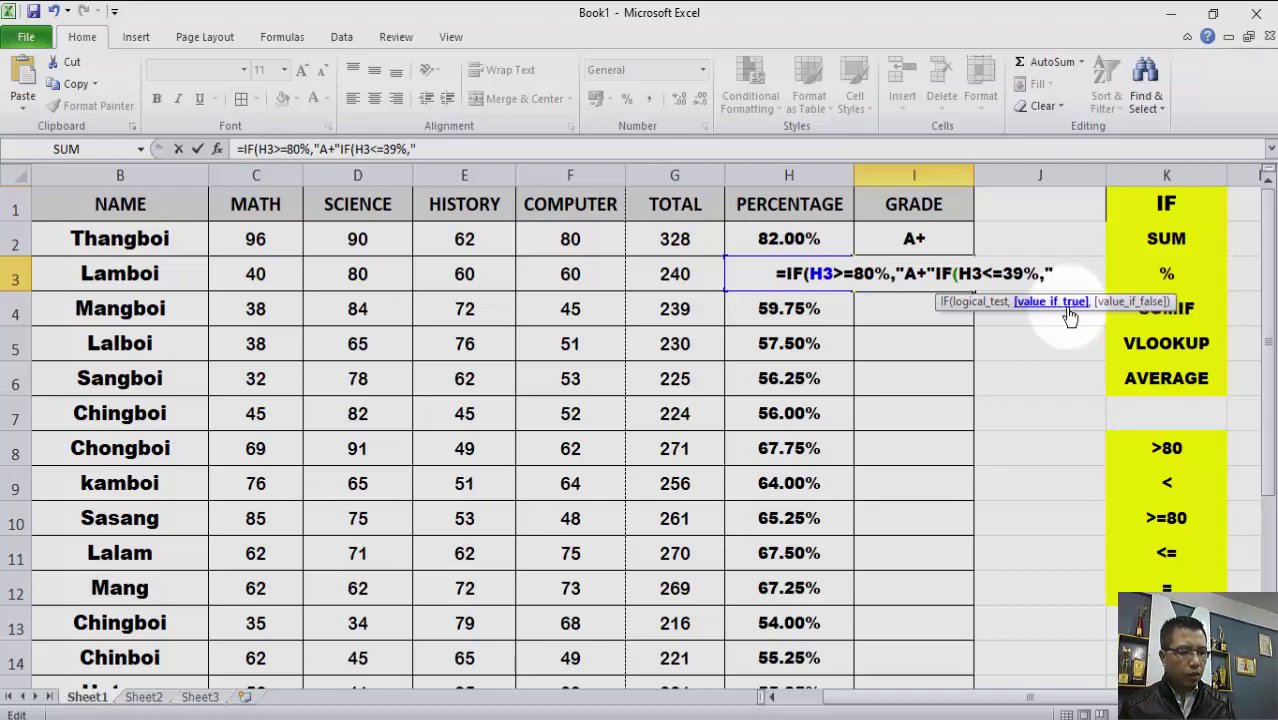
{"action": "type", "text": "FAIL"}
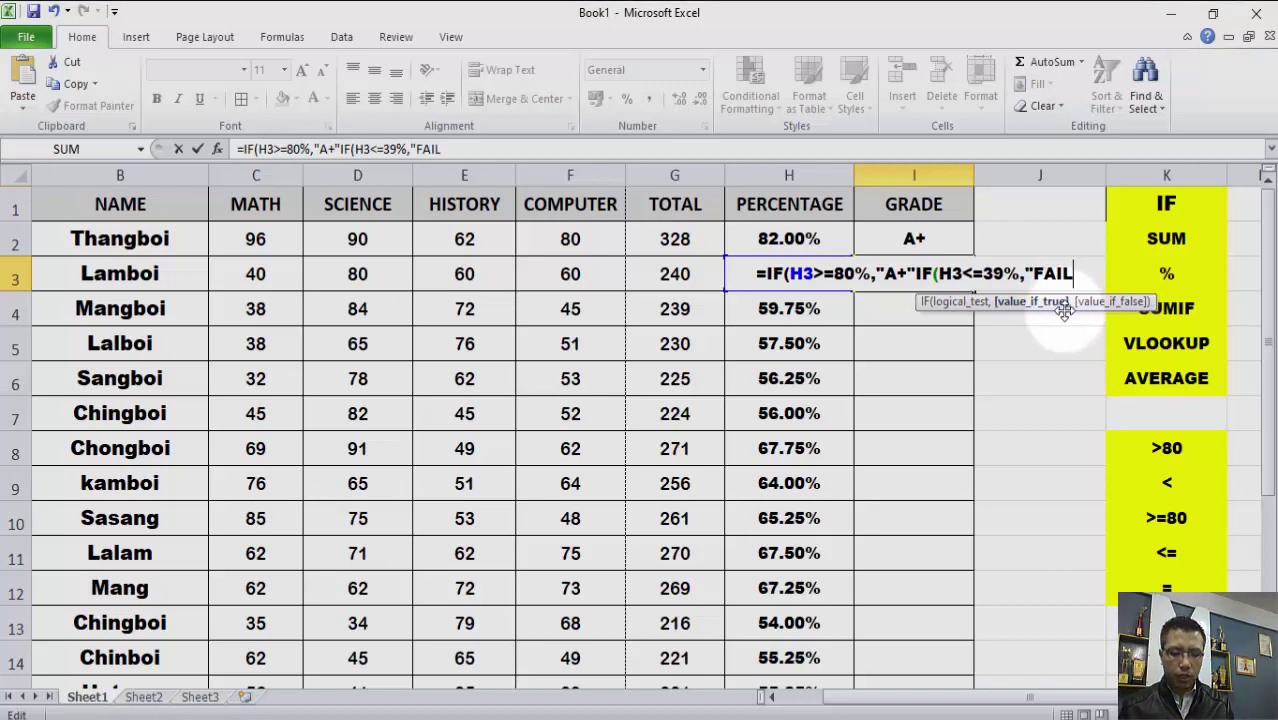
{"action": "type", "text": "\""}
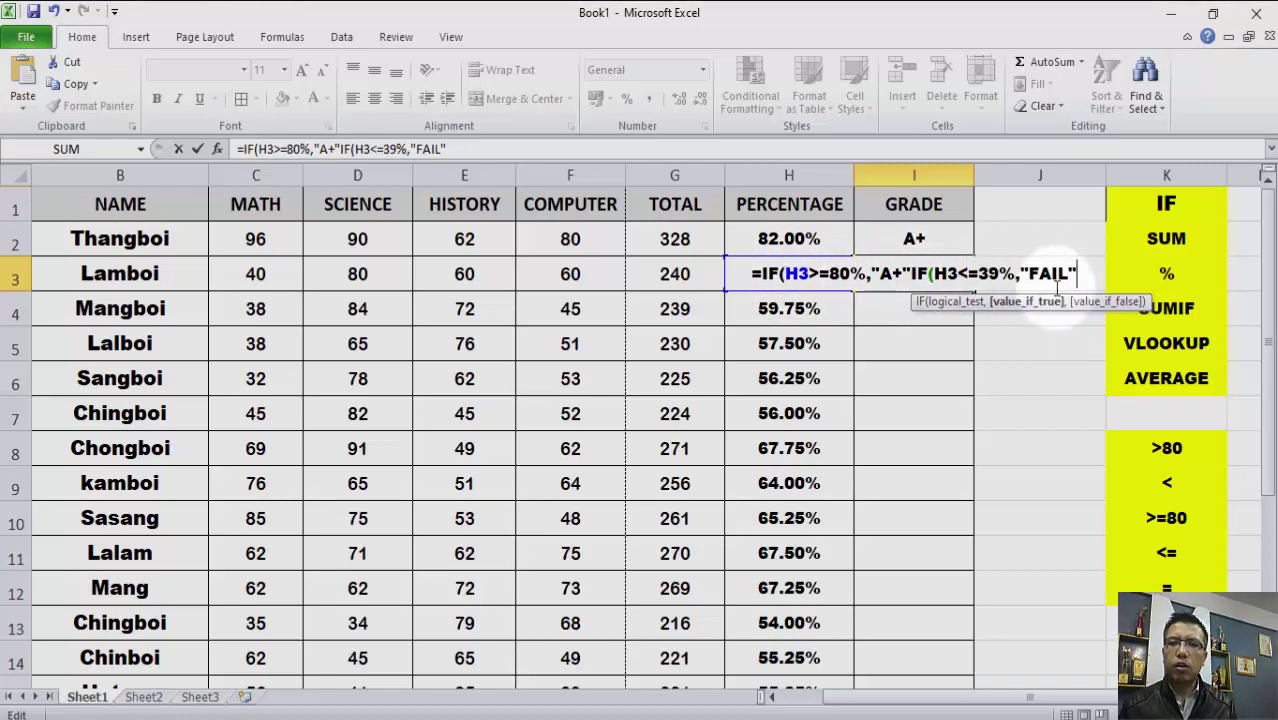
{"action": "type", "text": "))"}
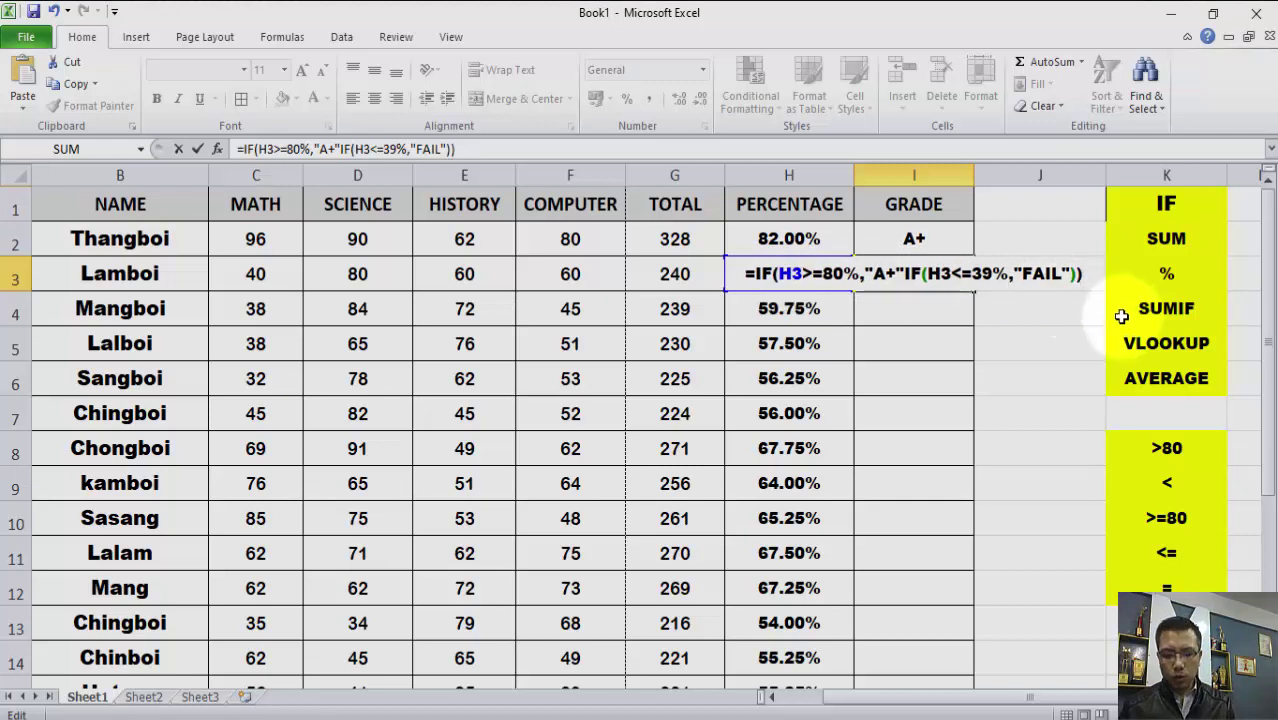
{"action": "key", "text": "Return"}
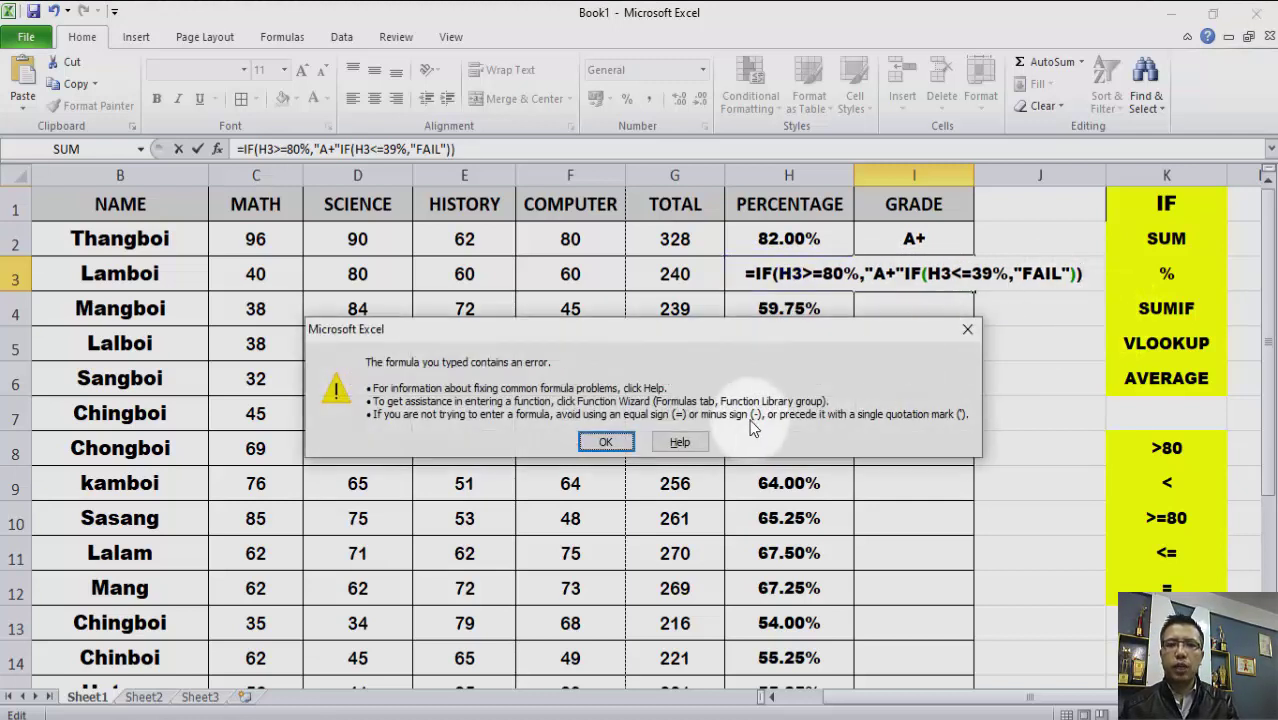
Step: Correct the I3 formula by inserting a comma between "A+" and the nested IF, and enter it
{"action": "left_click", "coordinate": [965, 328]}
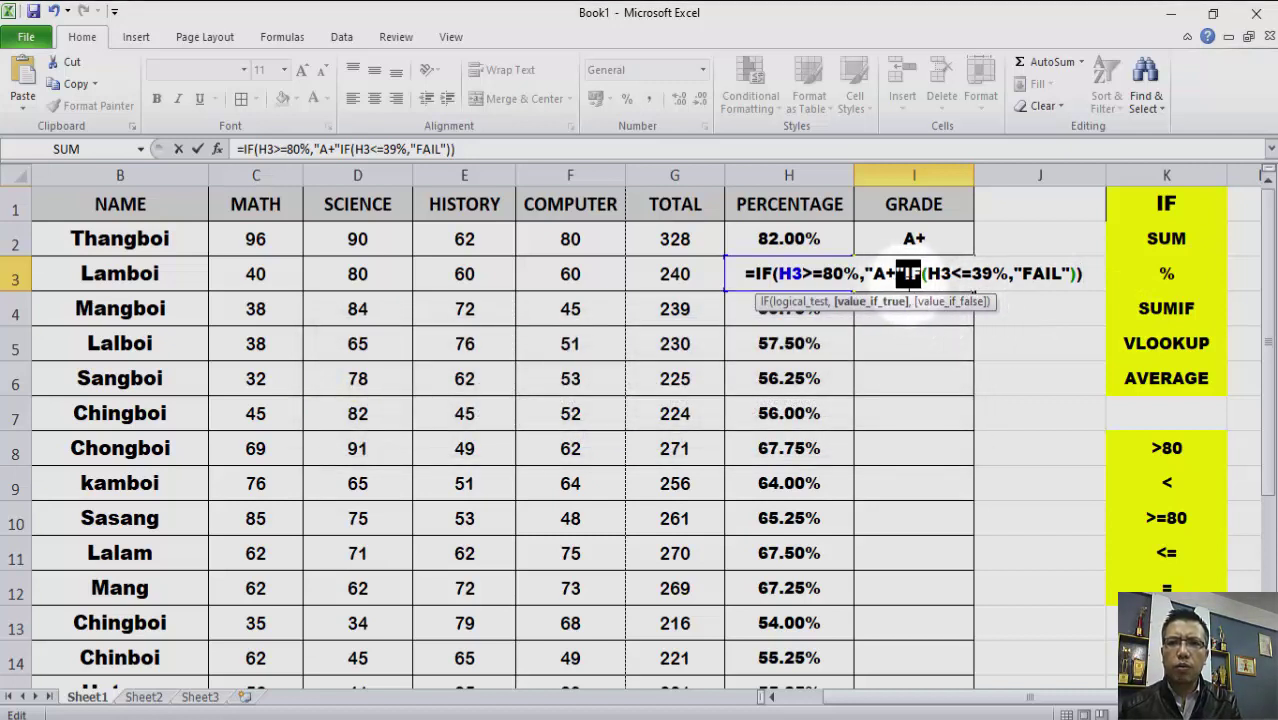
{"action": "left_click", "coordinate": [906, 273]}
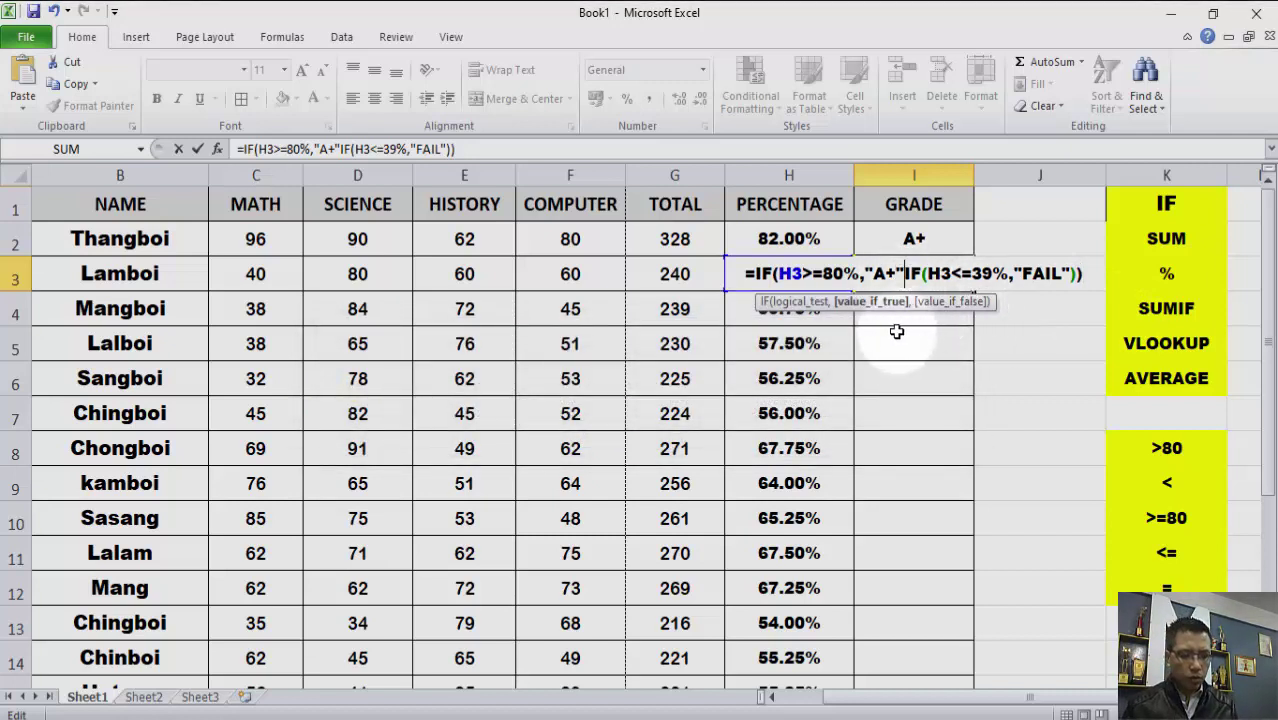
{"action": "type", "text": ","}
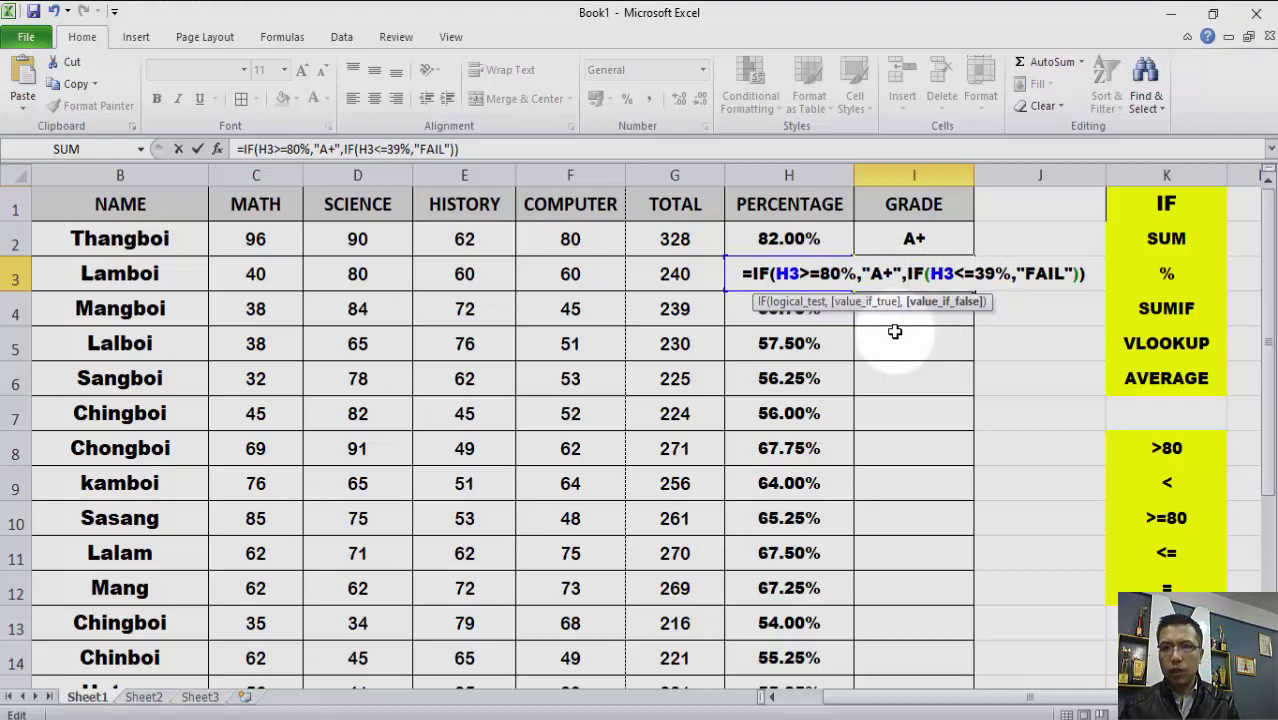
{"action": "key", "text": "Return"}
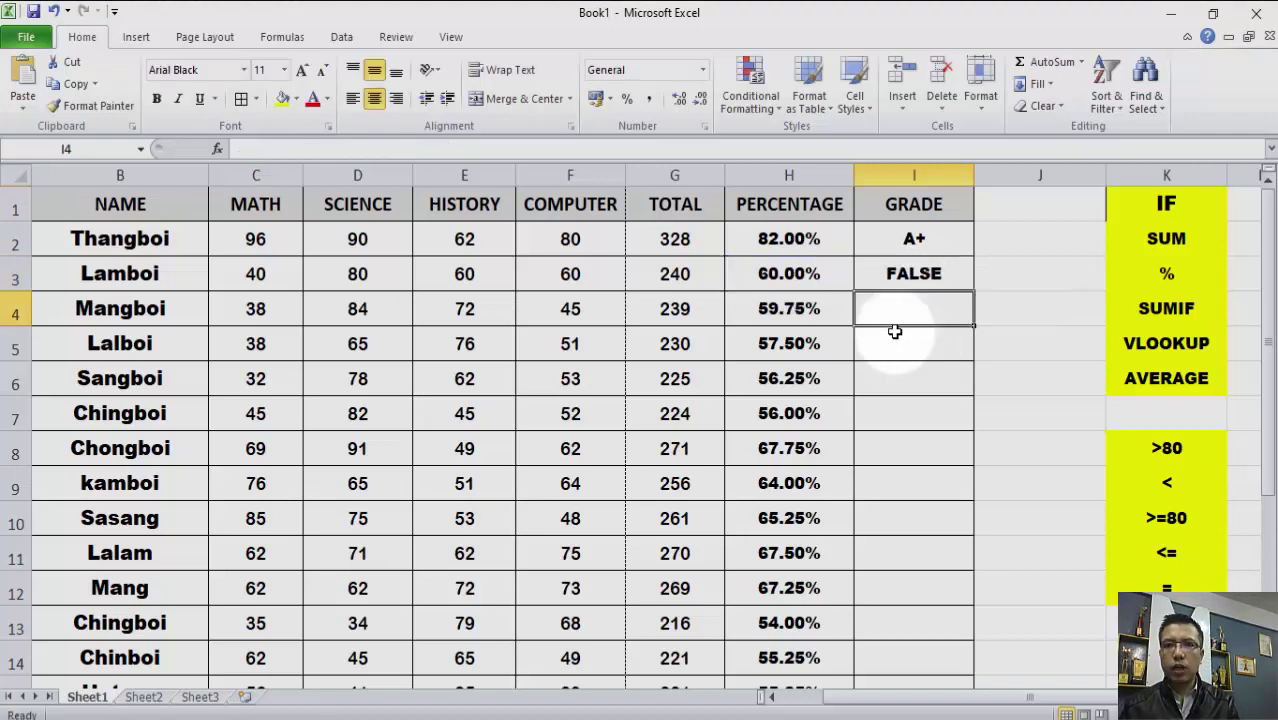
Step: Check the grade formula in I3 and change the Computer mark in F3 to 10
{"action": "left_click", "coordinate": [927, 281]}
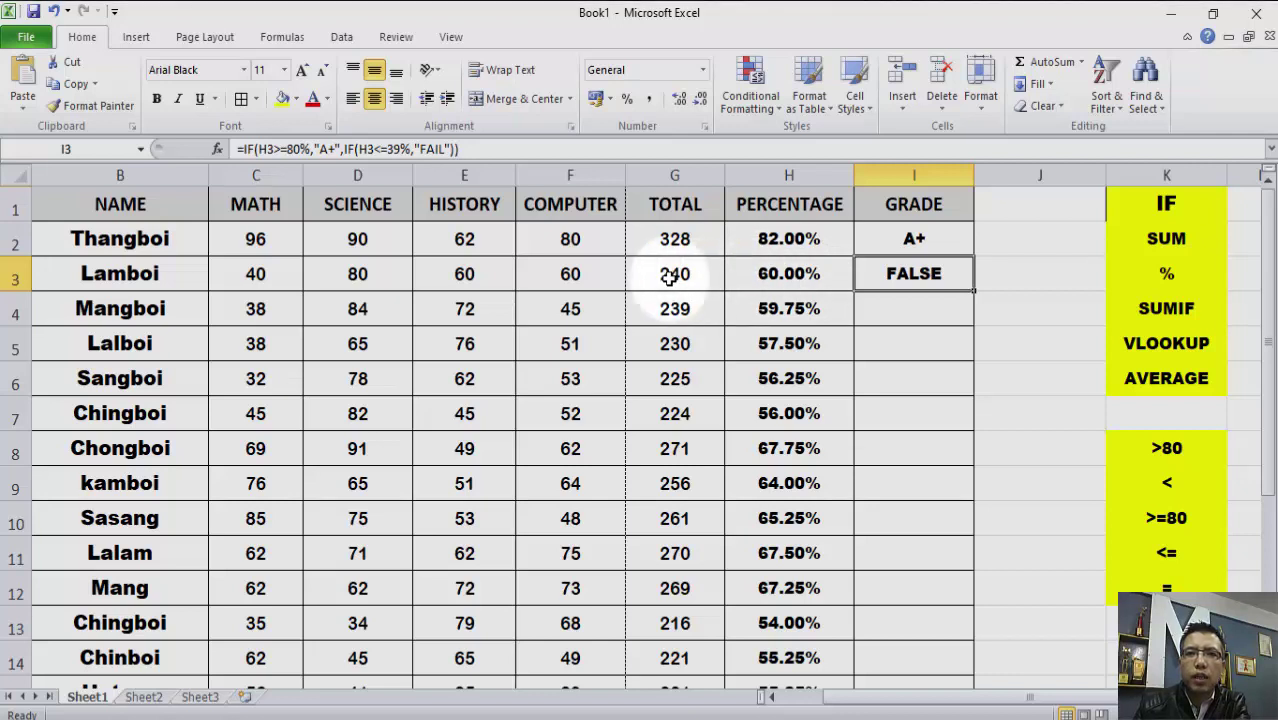
{"action": "left_click", "coordinate": [595, 281]}
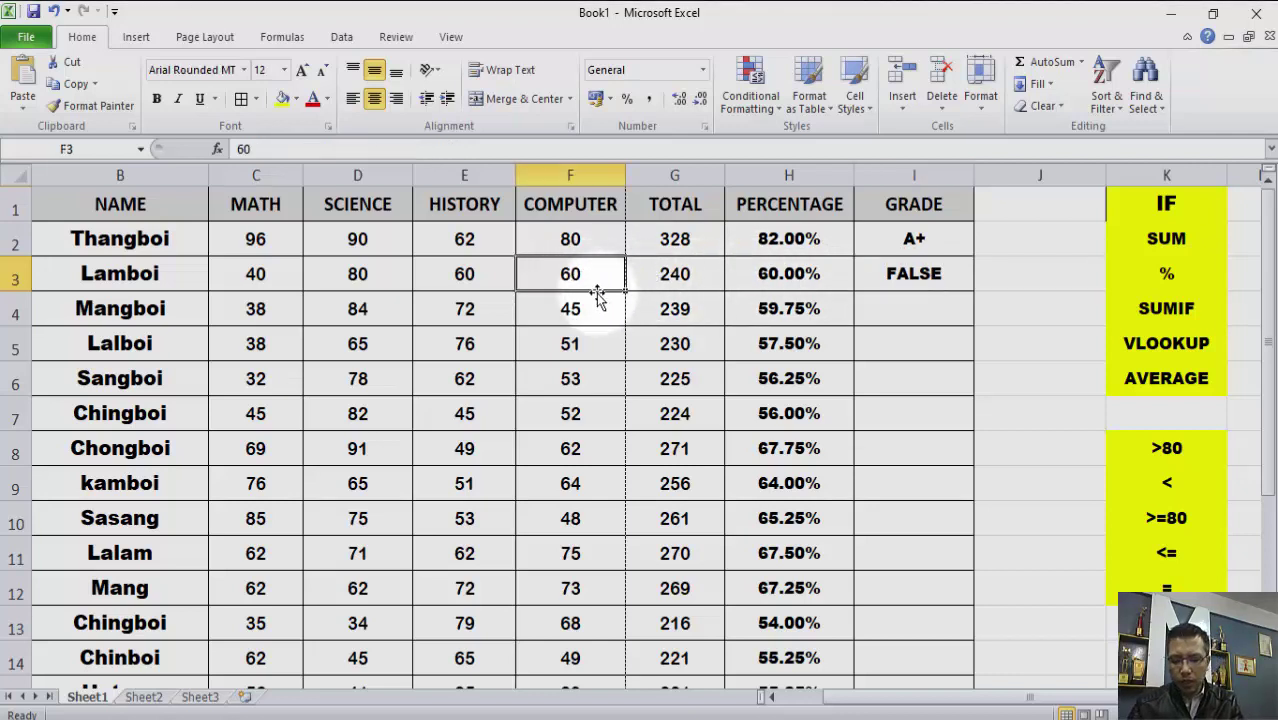
{"action": "type", "text": "10"}
{"action": "left_click", "coordinate": [465, 275]}
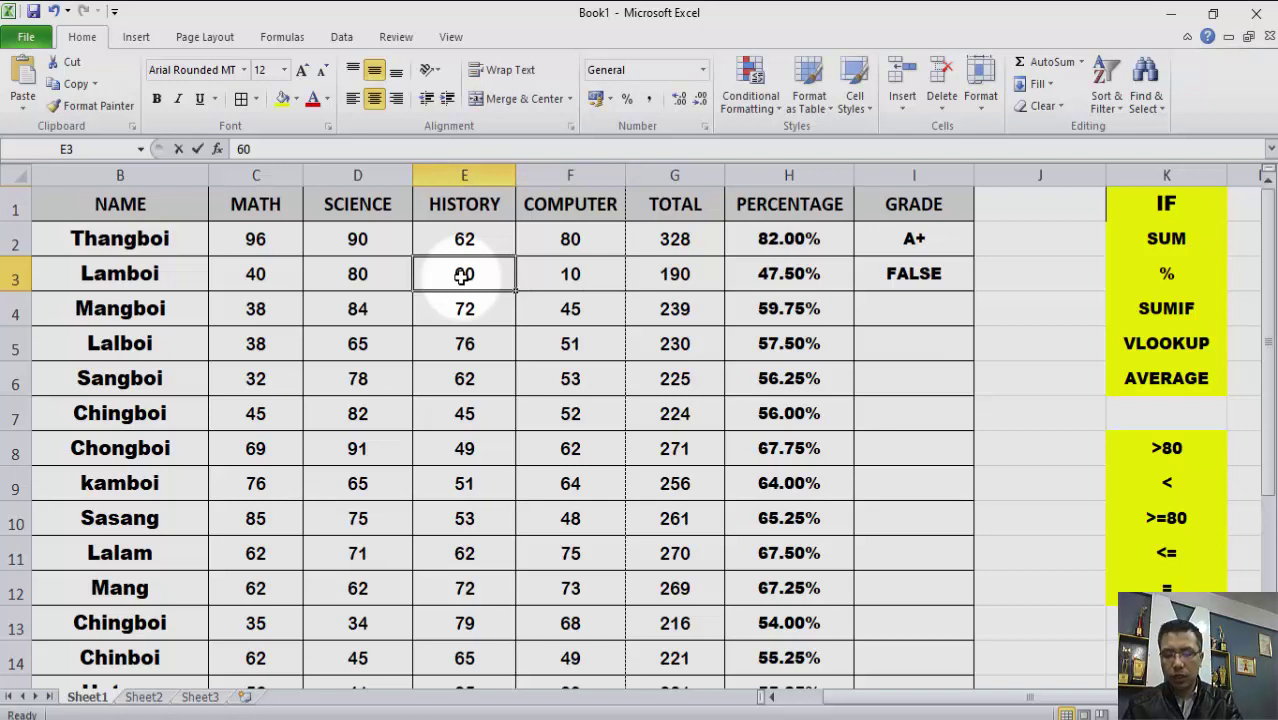
Step: Set the second student's History mark in E3 and Science mark in D3 to 10 each
{"action": "type", "text": "10"}
{"action": "left_click", "coordinate": [372, 277]}
{"action": "type", "text": "1"}
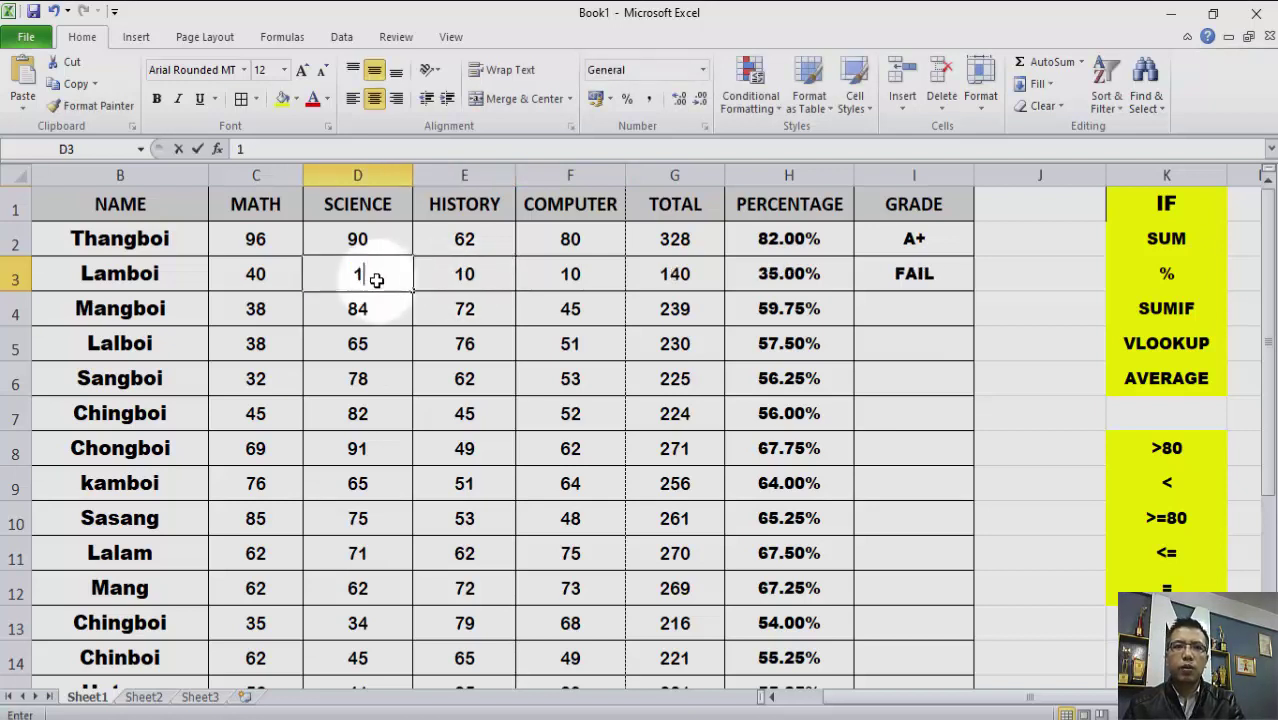
{"action": "type", "text": "0"}
{"action": "left_click", "coordinate": [430, 278]}
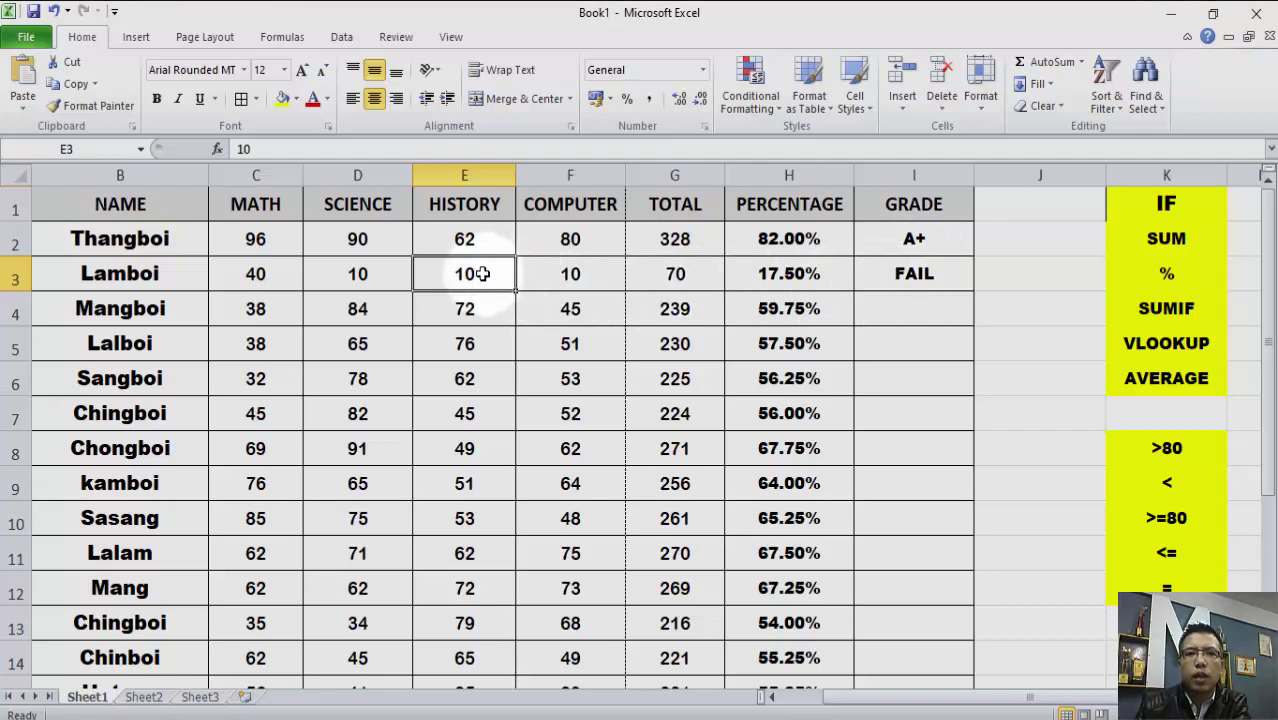
Step: Raise the second student's marks to 70 for History in E3 and 80 for Computer in F3
{"action": "type", "text": "70"}
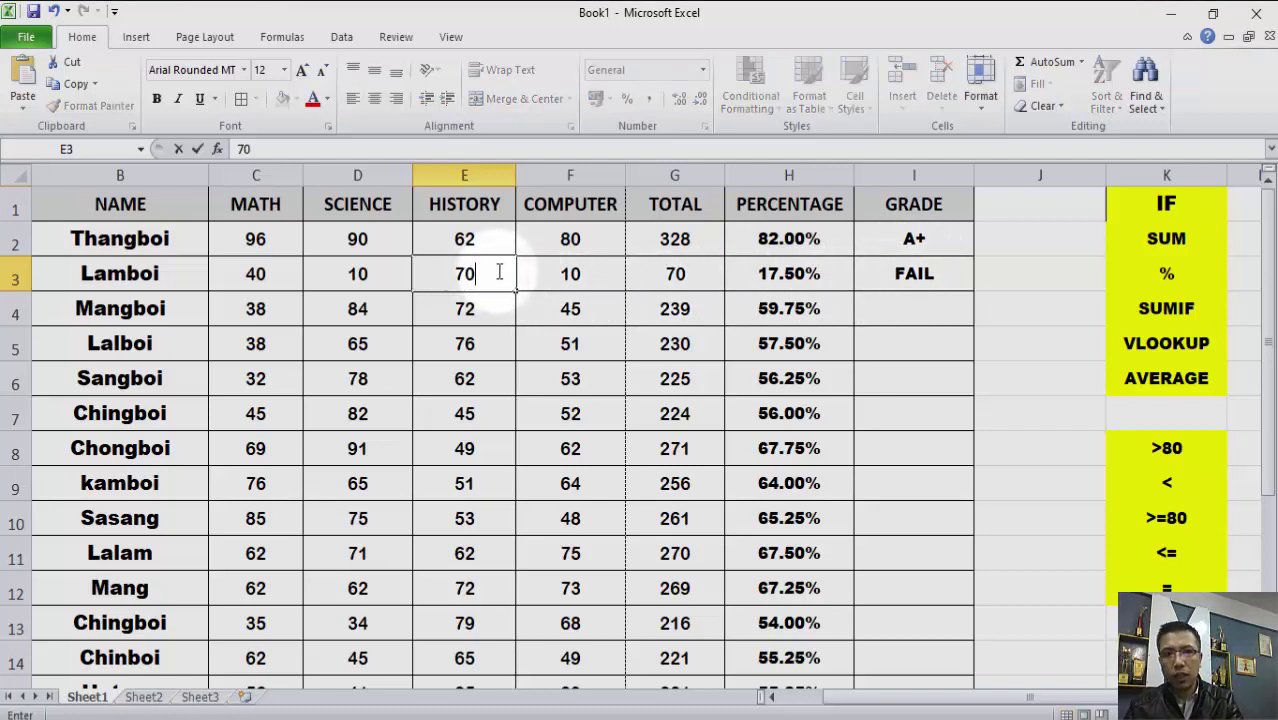
{"action": "left_click", "coordinate": [560, 273]}
{"action": "left_click", "coordinate": [648, 277]}
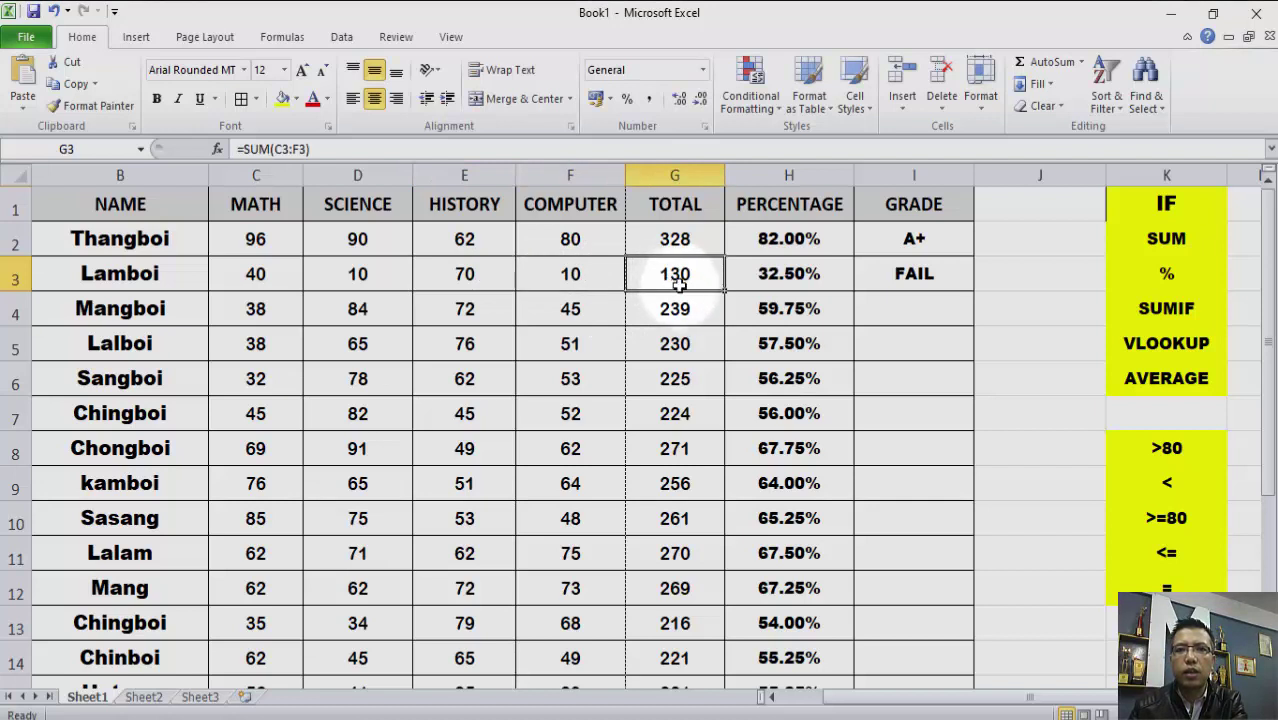
{"action": "left_click", "coordinate": [594, 276]}
{"action": "type", "text": "8"}
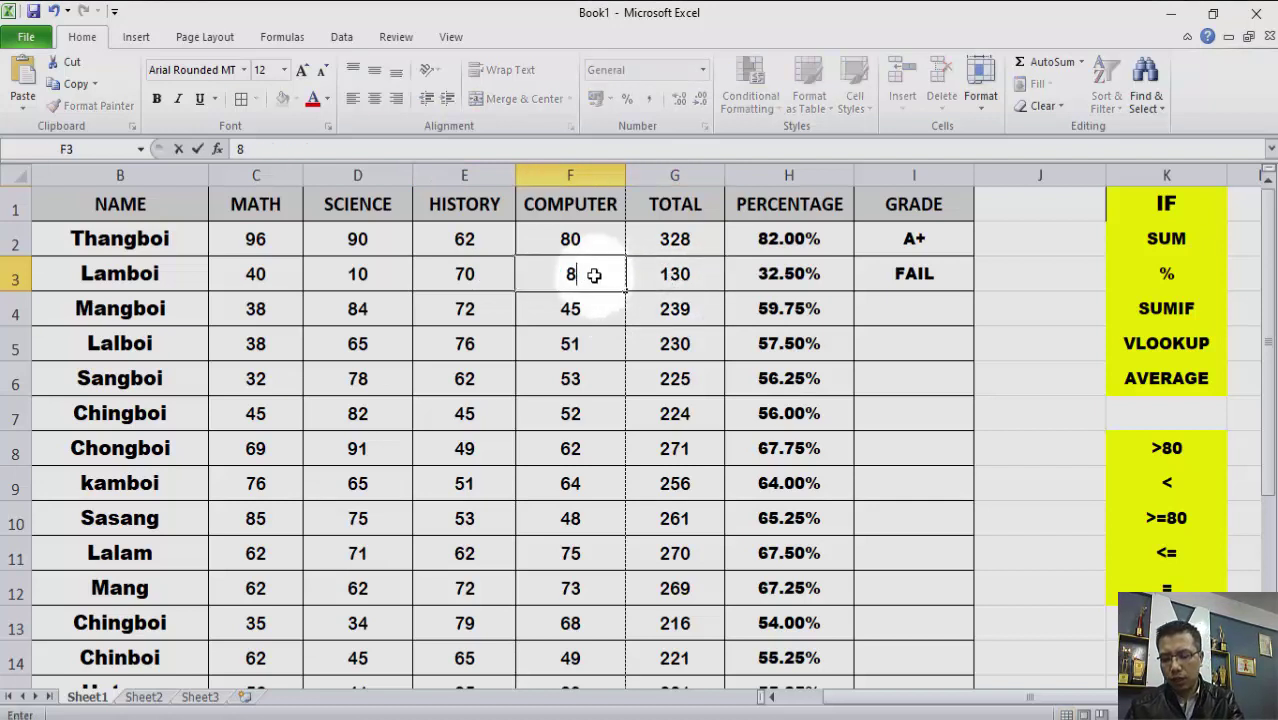
{"action": "type", "text": "0"}
{"action": "left_click", "coordinate": [632, 276]}
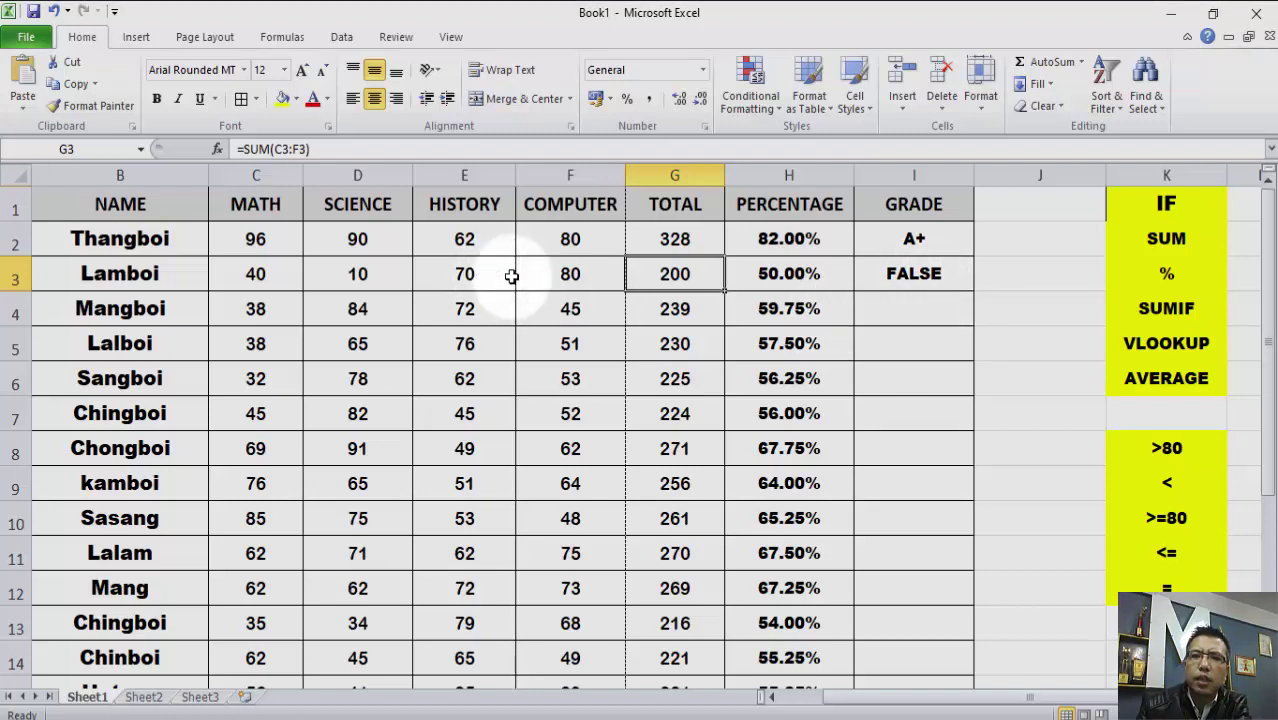
Step: Change the number format of the percentage in H3 to General
{"action": "left_click", "coordinate": [815, 275]}
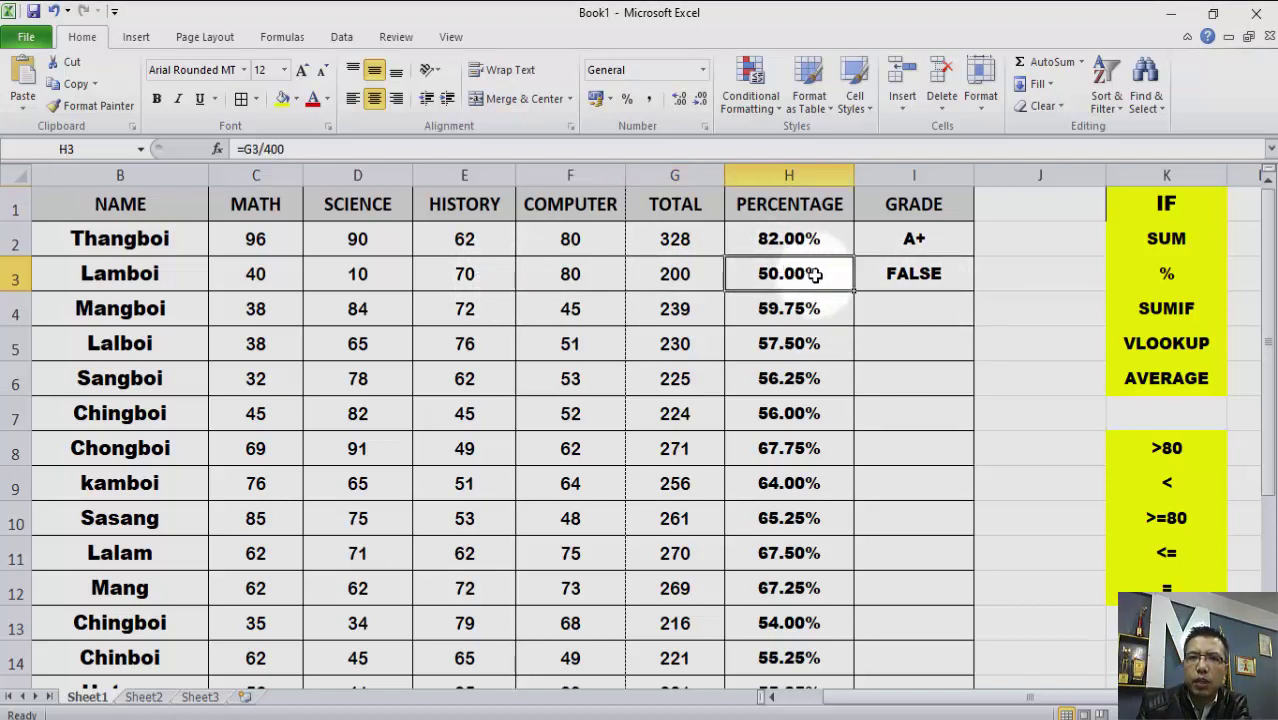
{"action": "left_click", "coordinate": [703, 72]}
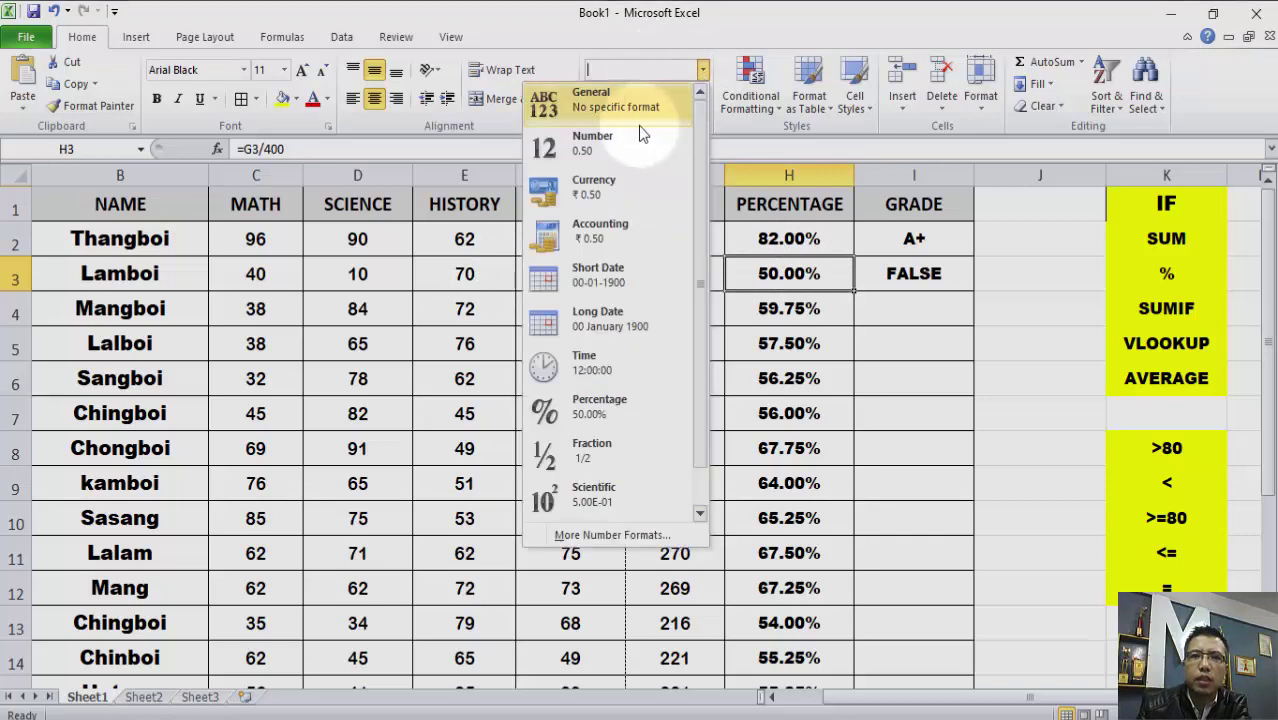
{"action": "left_click", "coordinate": [605, 103]}
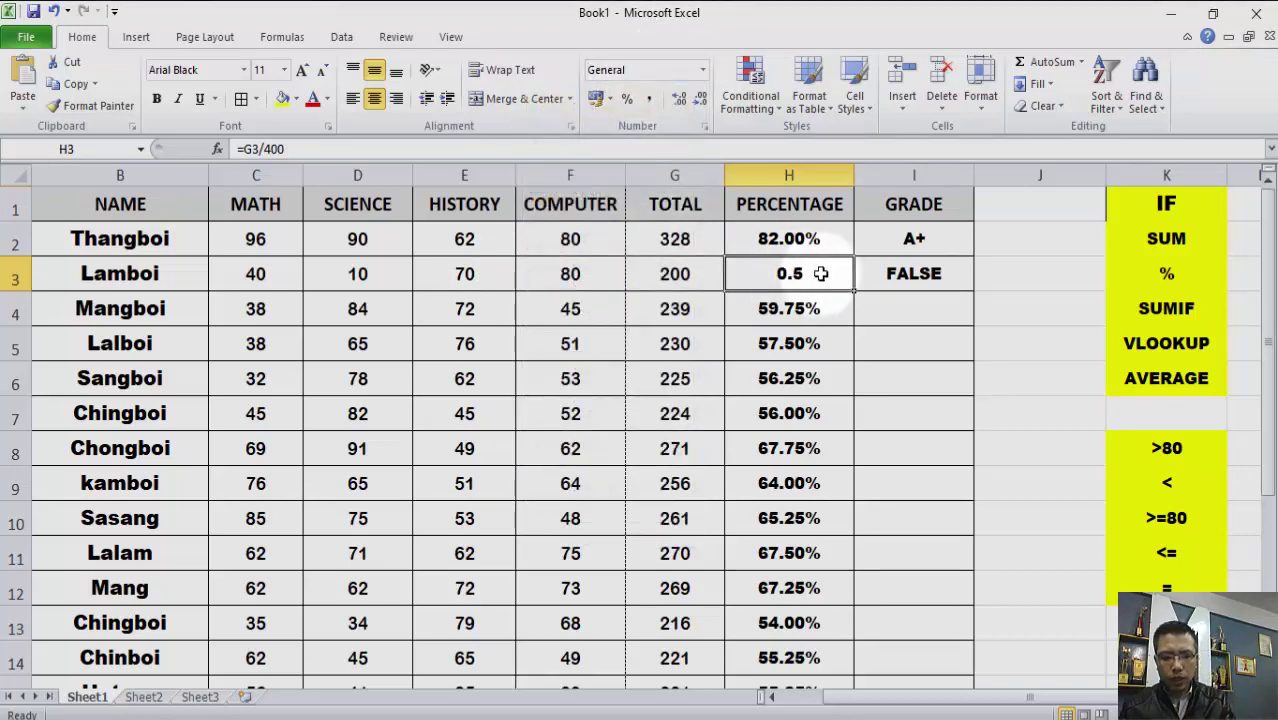
Step: Replace the percentage formula in H3 with =G3/400*100
{"action": "type", "text": "="}
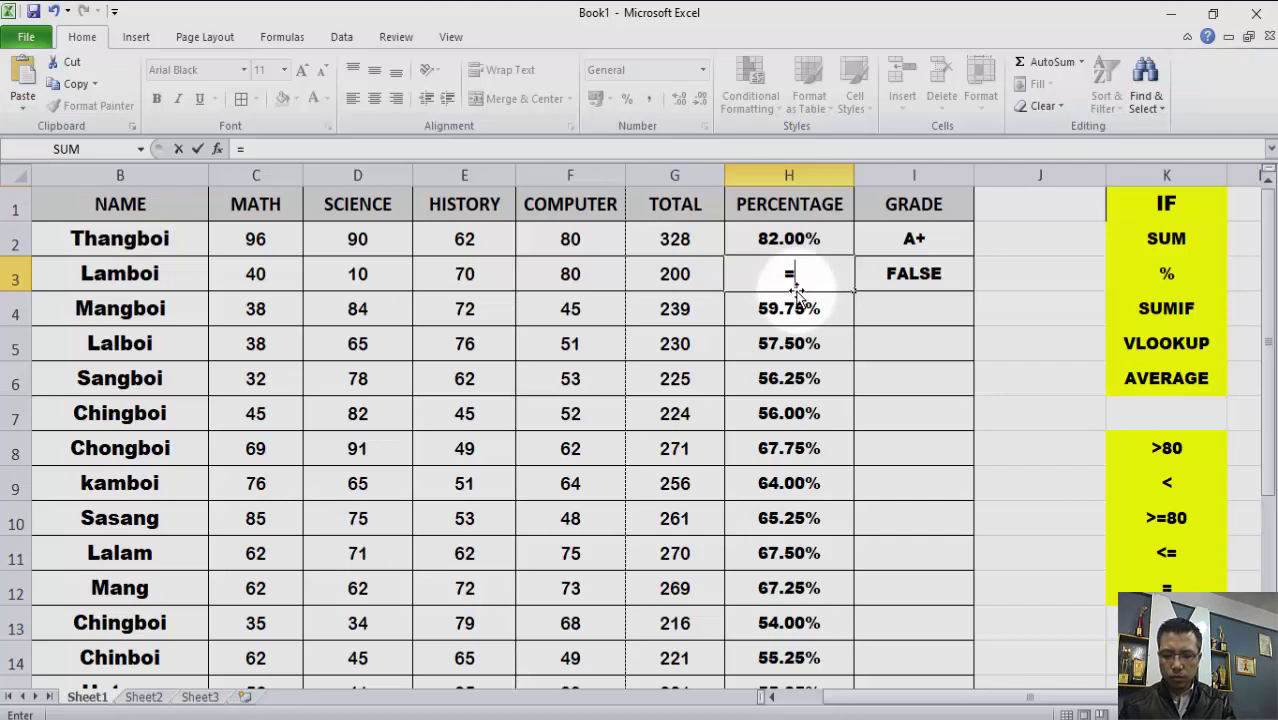
{"action": "left_click", "coordinate": [690, 276]}
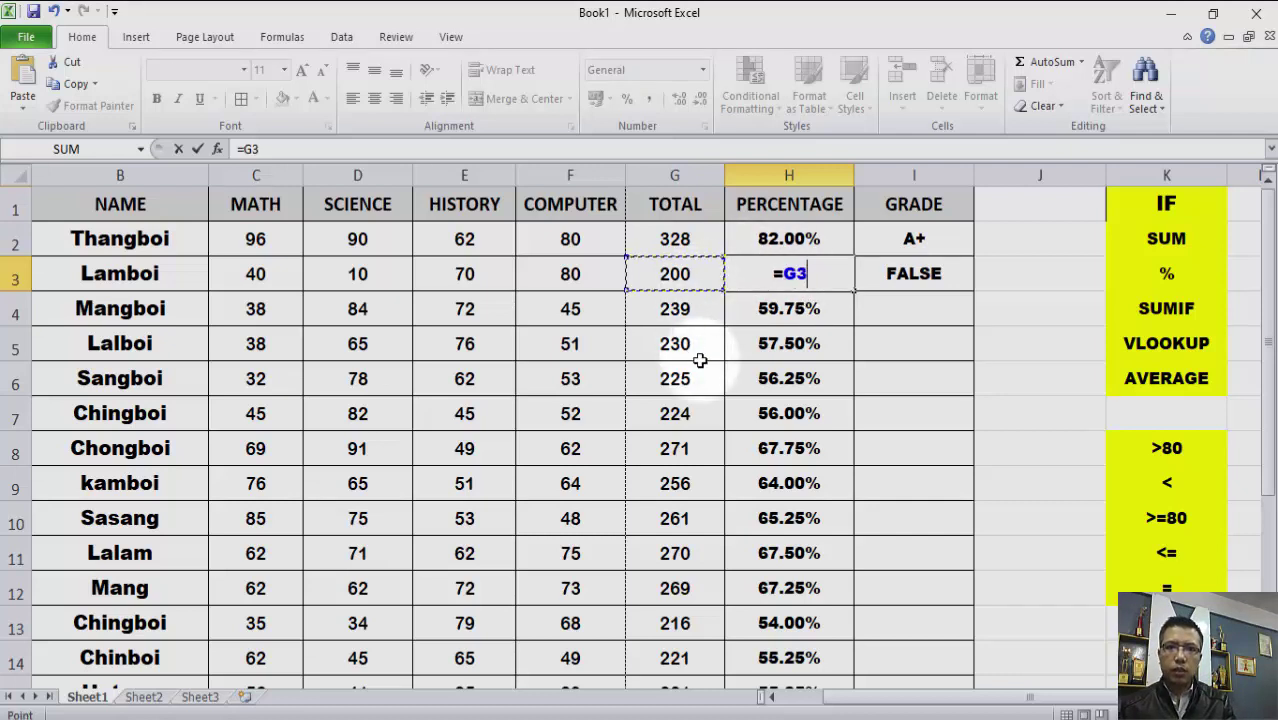
{"action": "type", "text": "/"}
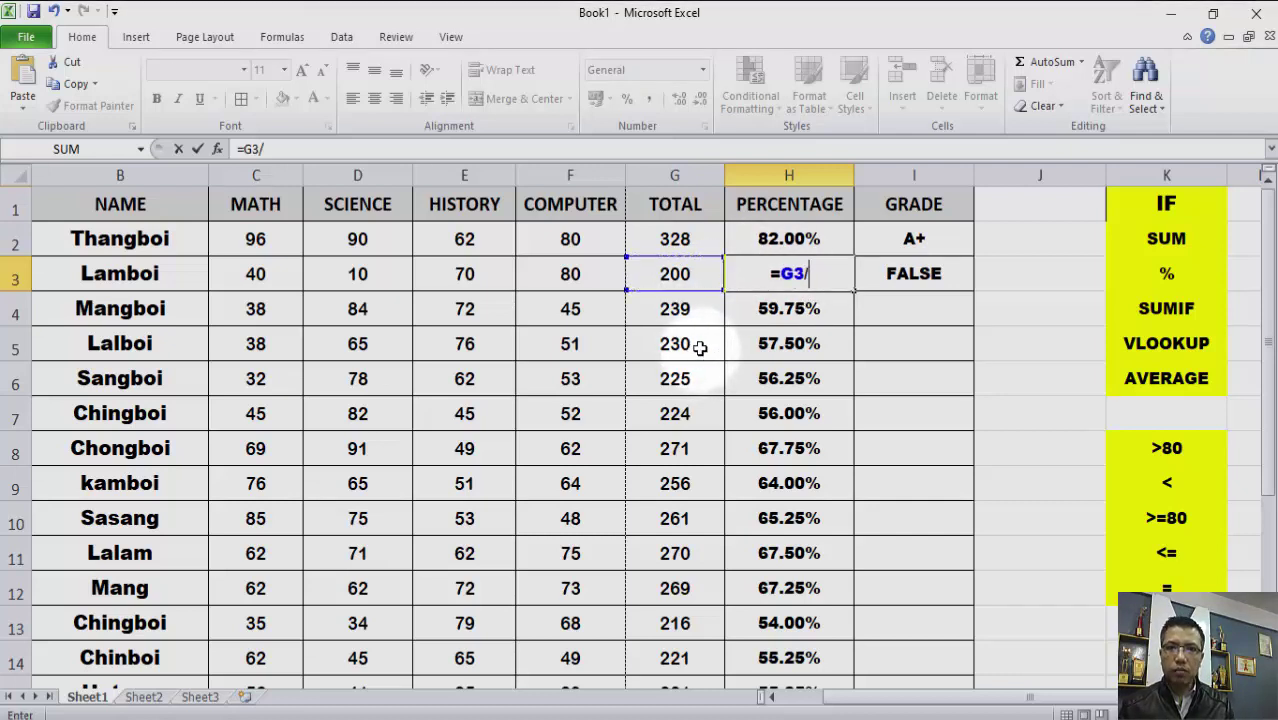
{"action": "type", "text": "400"}
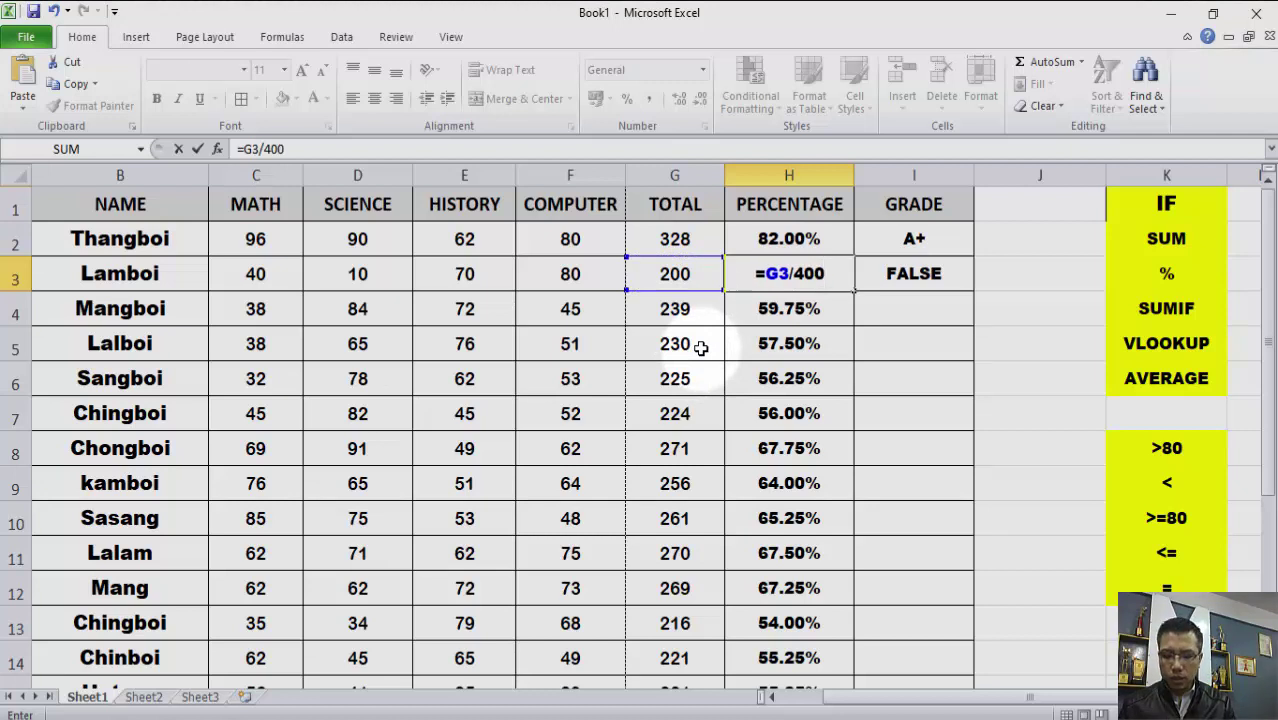
{"action": "type", "text": "*"}
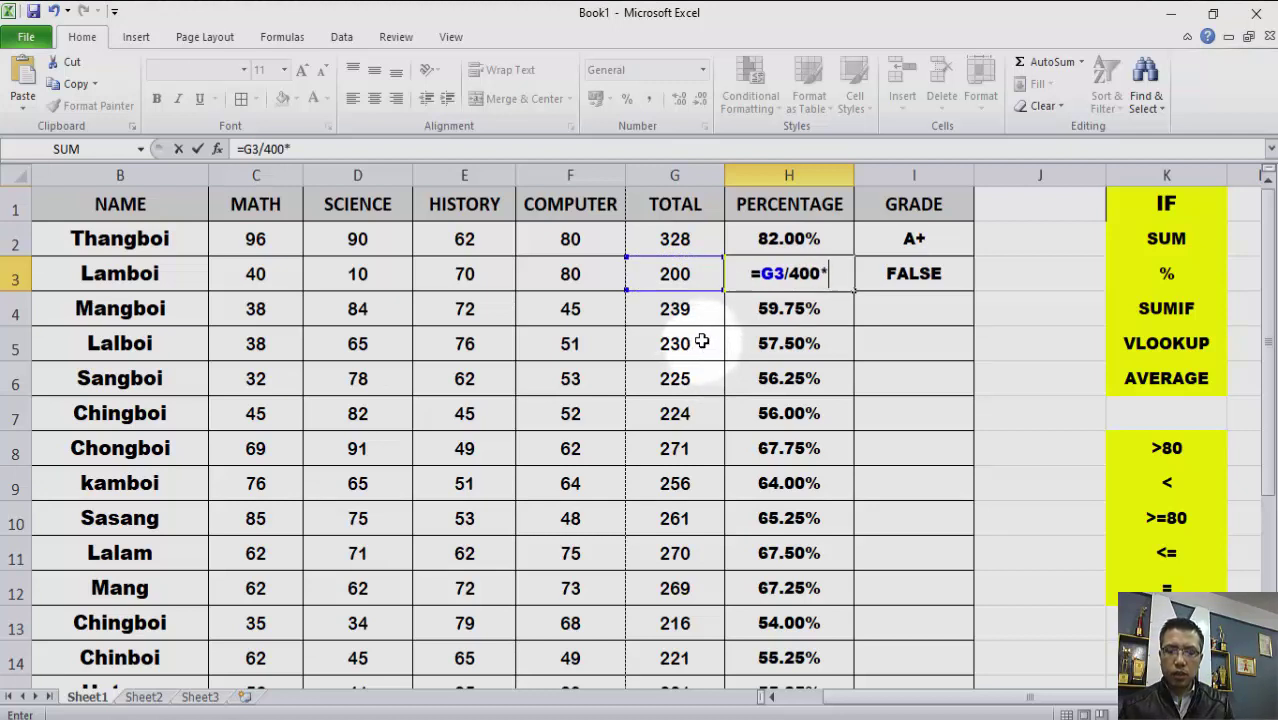
{"action": "type", "text": "100"}
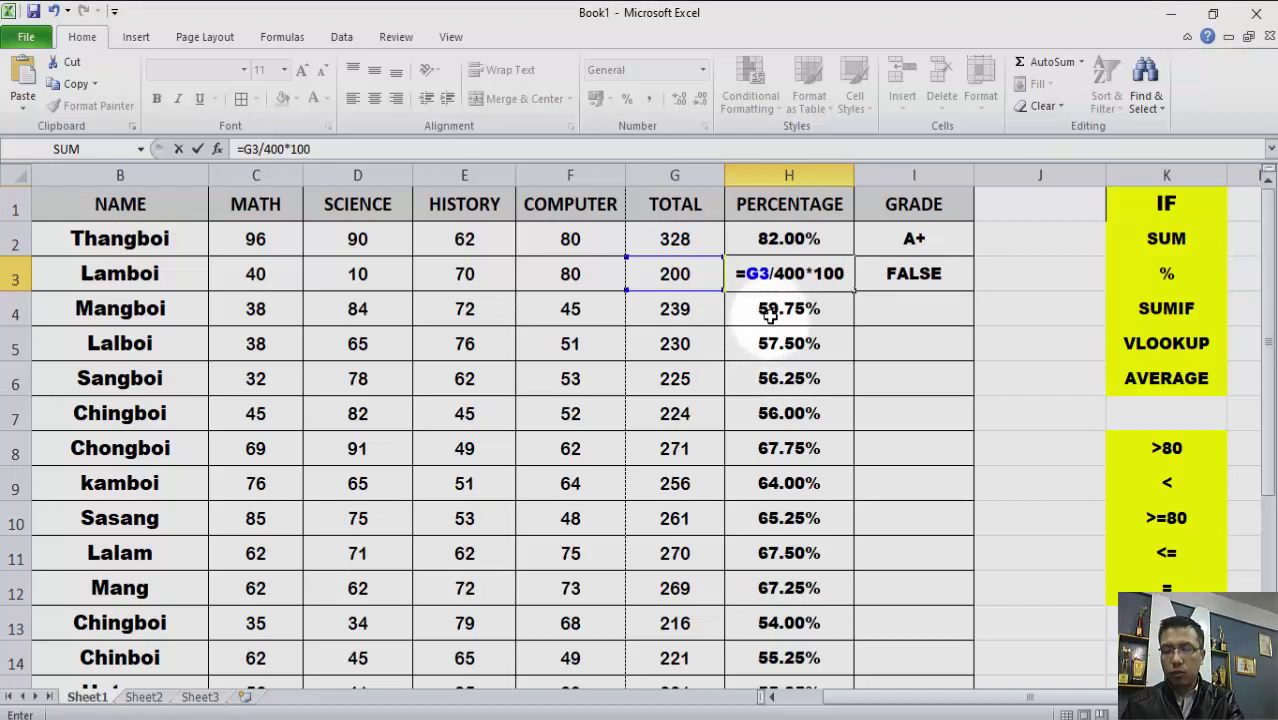
{"action": "key", "text": "Return"}
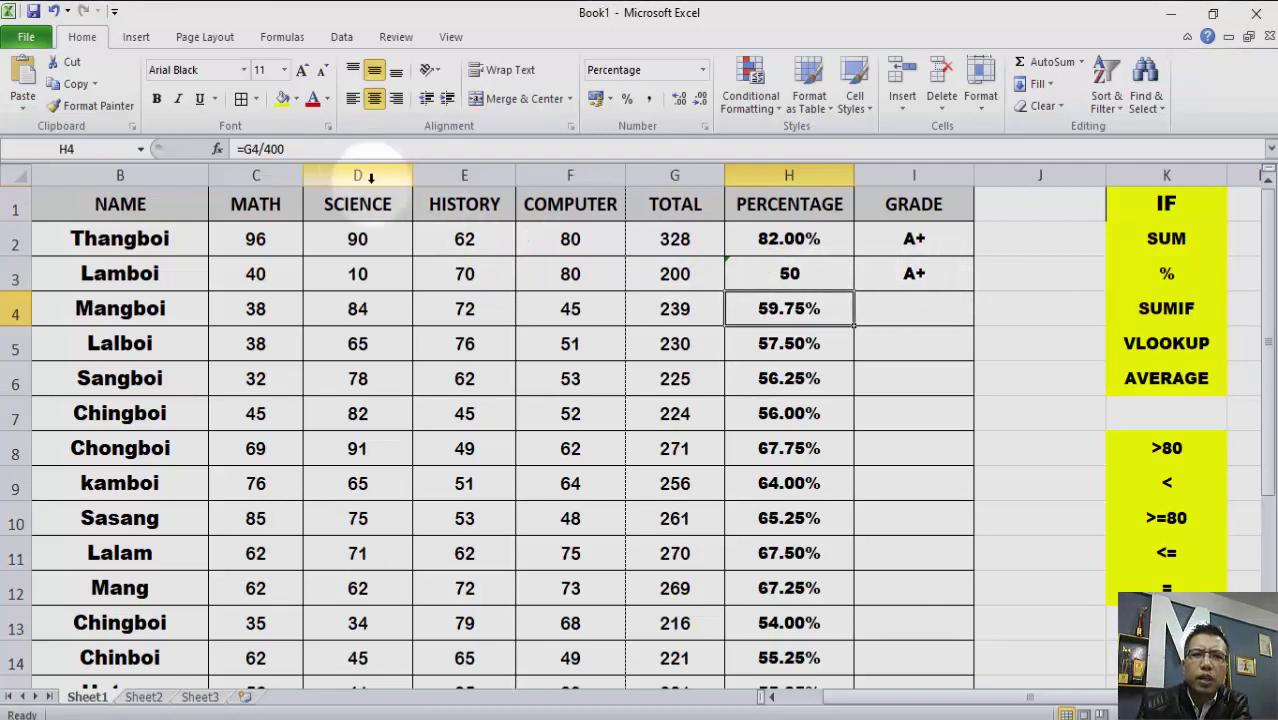
Step: Remove the percent signs from the I3 grade formula so its thresholds are H3>=80 and H3<=39
{"action": "left_click", "coordinate": [921, 282]}
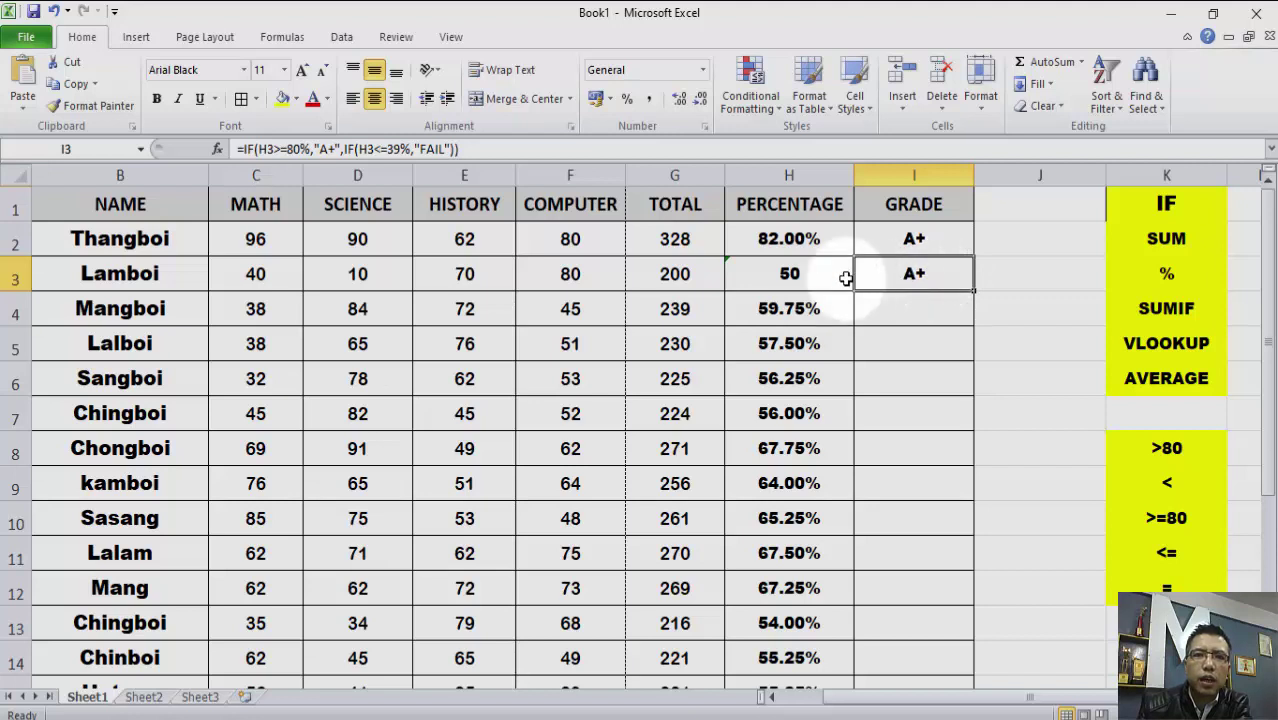
{"action": "left_click", "coordinate": [410, 150]}
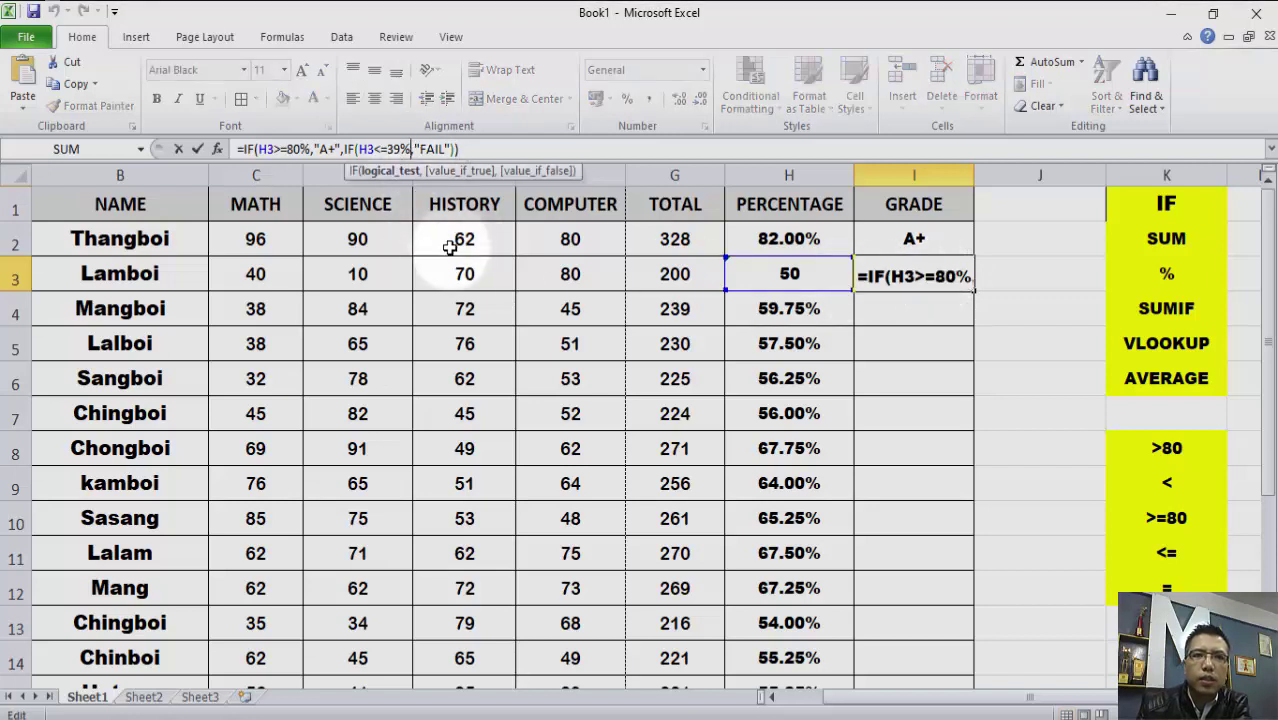
{"action": "key", "text": "BackSpace"}
{"action": "key", "text": "BackSpace"}
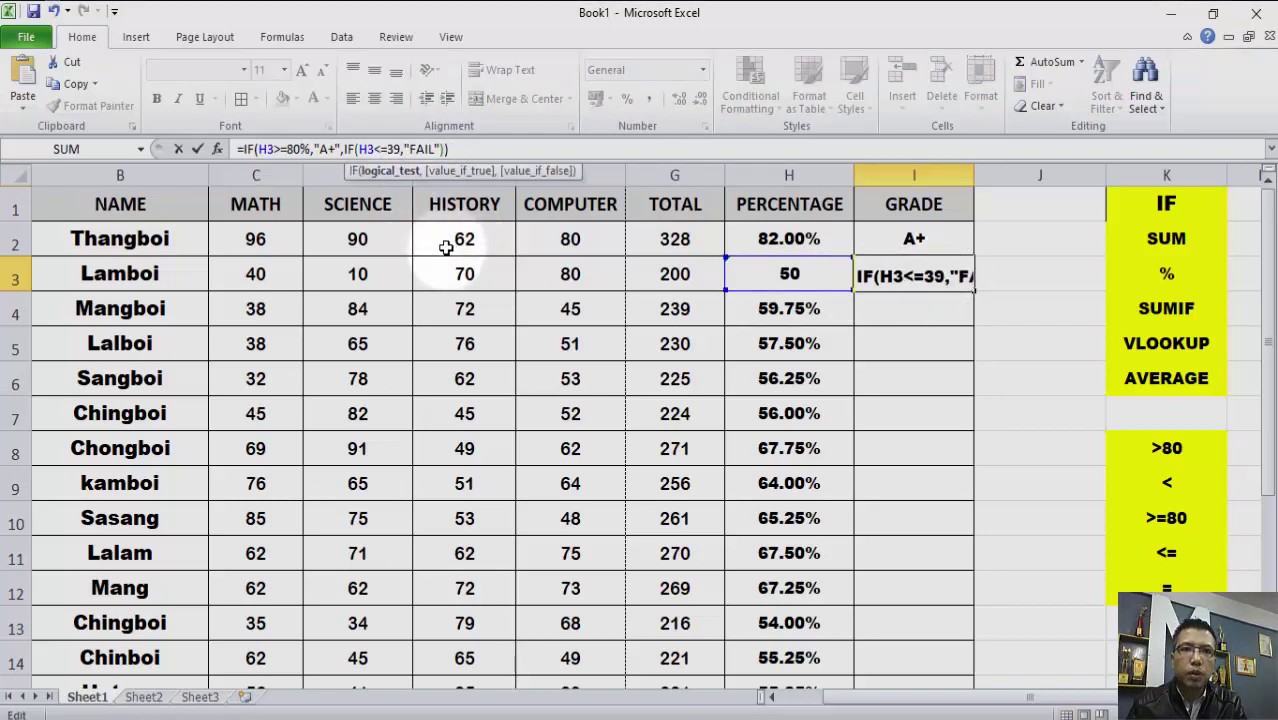
{"action": "type", "text": "9"}
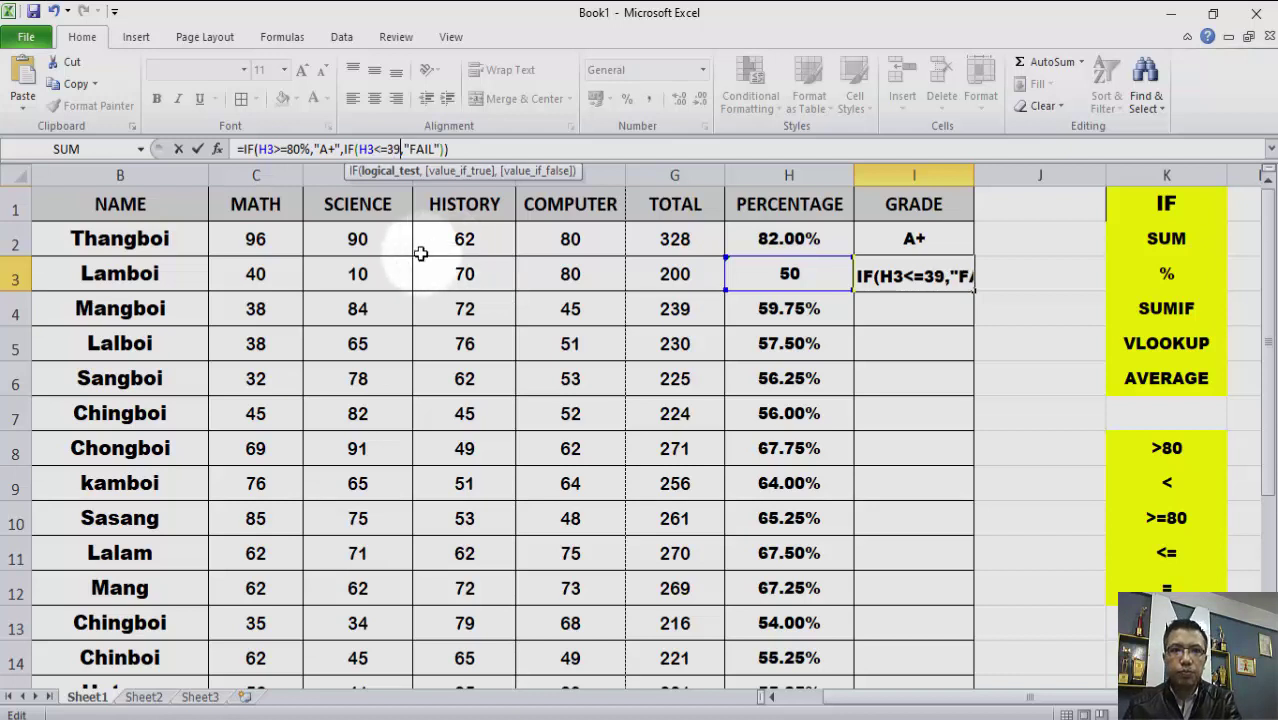
{"action": "left_click", "coordinate": [308, 150]}
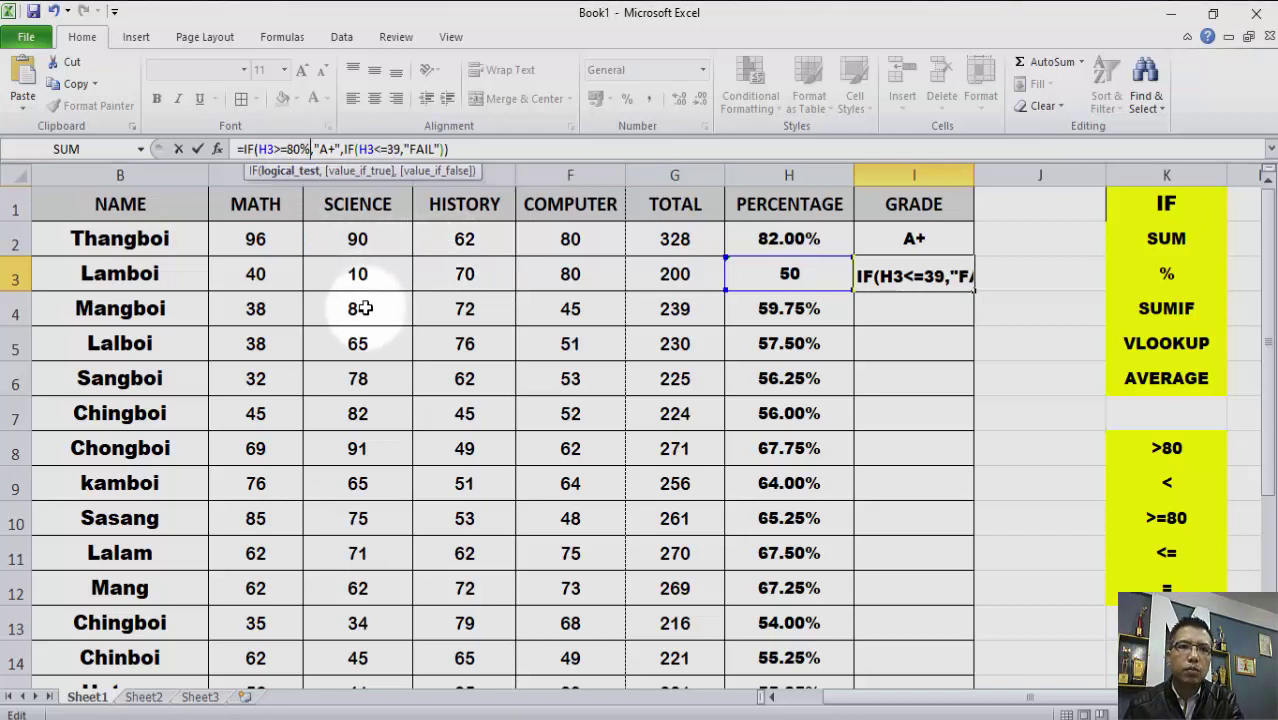
{"action": "key", "text": "BackSpace"}
{"action": "key", "text": "BackSpace"}
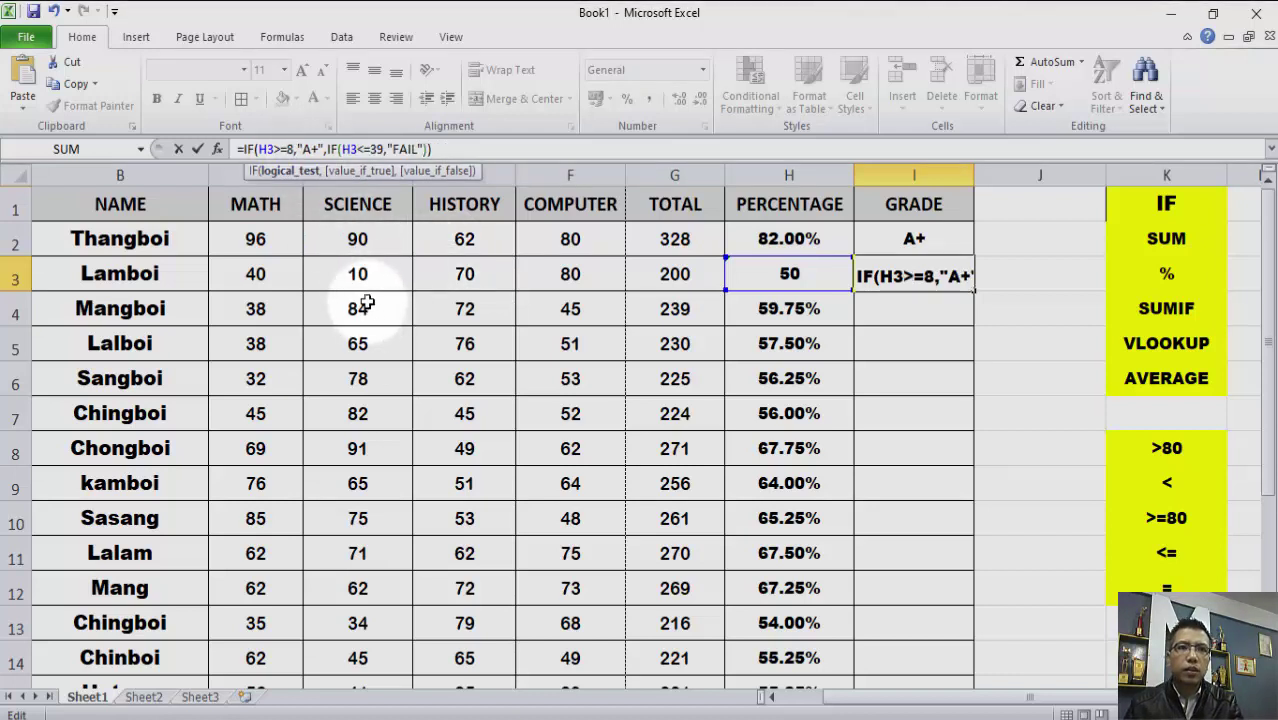
{"action": "type", "text": "0"}
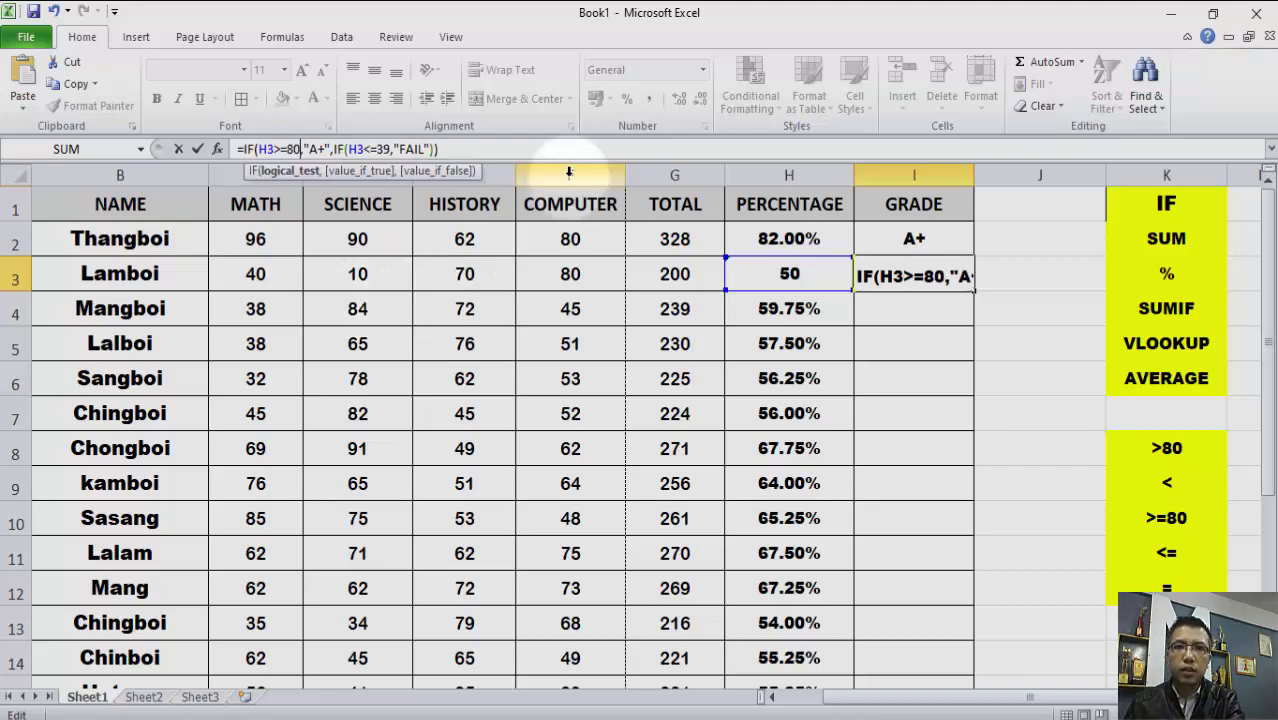
{"action": "key", "text": "Return"}
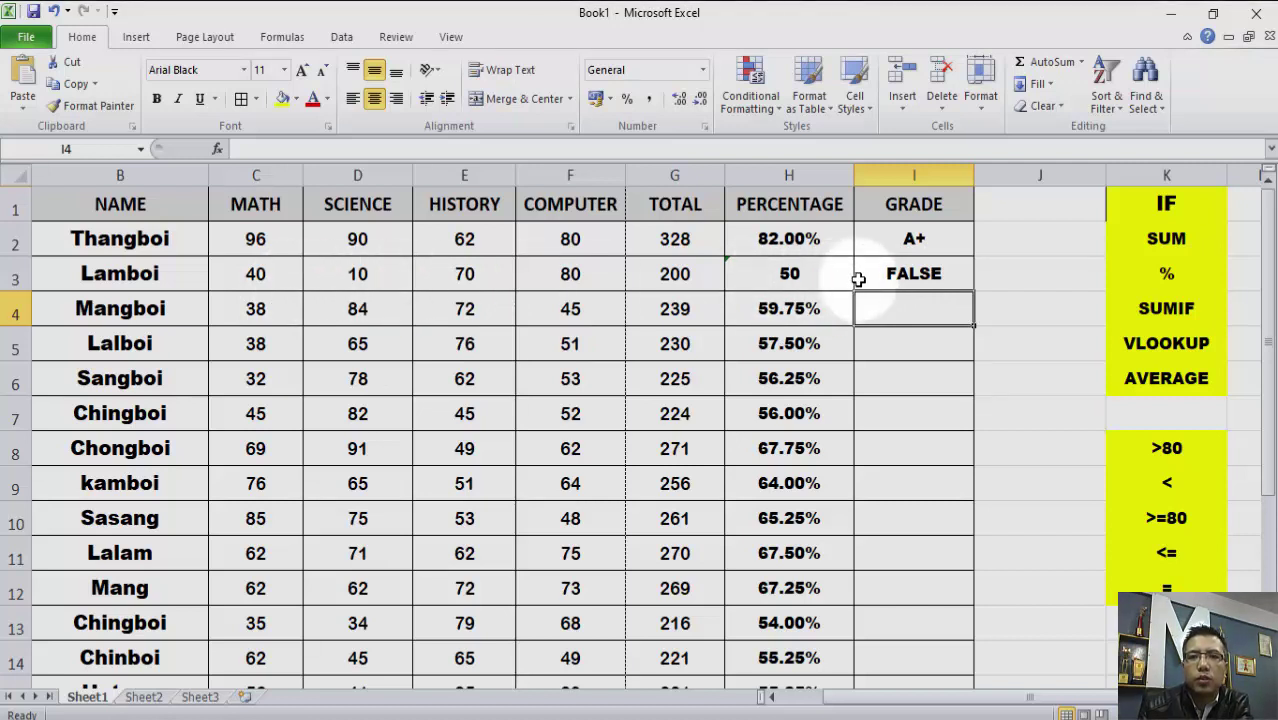
Step: Undo the edits to the I3 grade formula and to the H3 formula and number format
{"action": "left_click", "coordinate": [913, 281]}
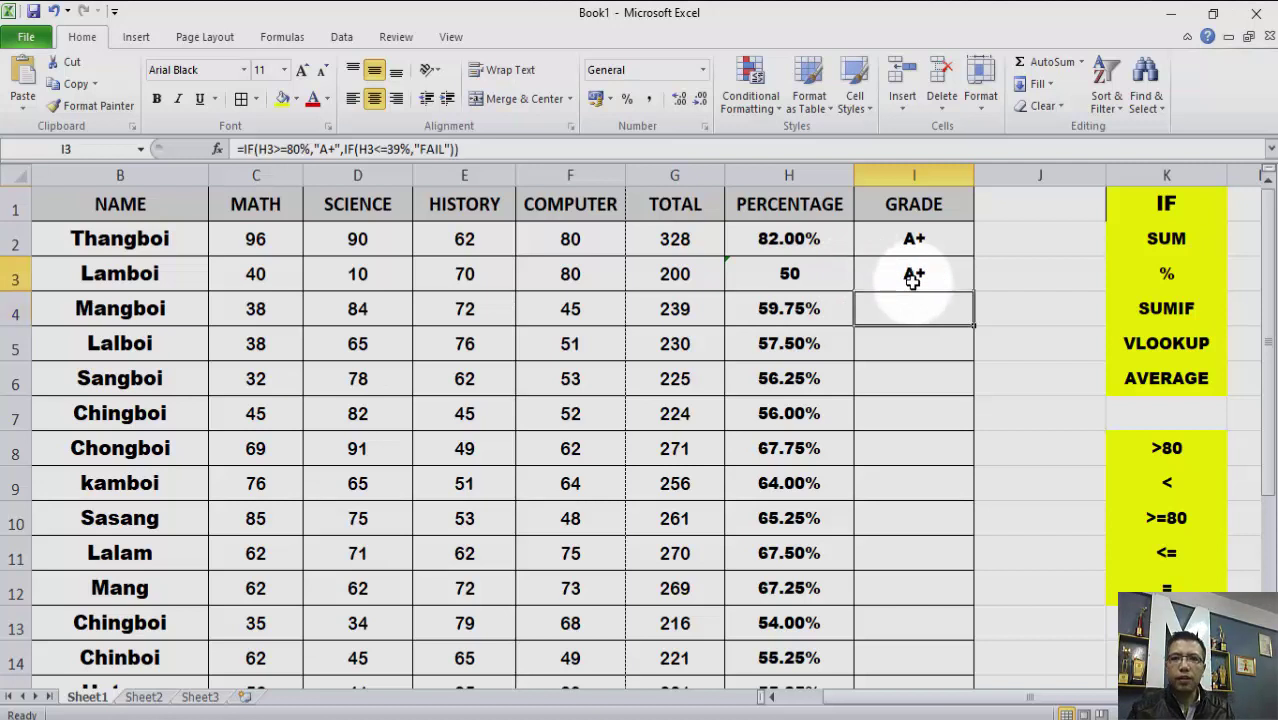
{"action": "key", "text": "ctrl+z"}
{"action": "key", "text": "ctrl+z"}
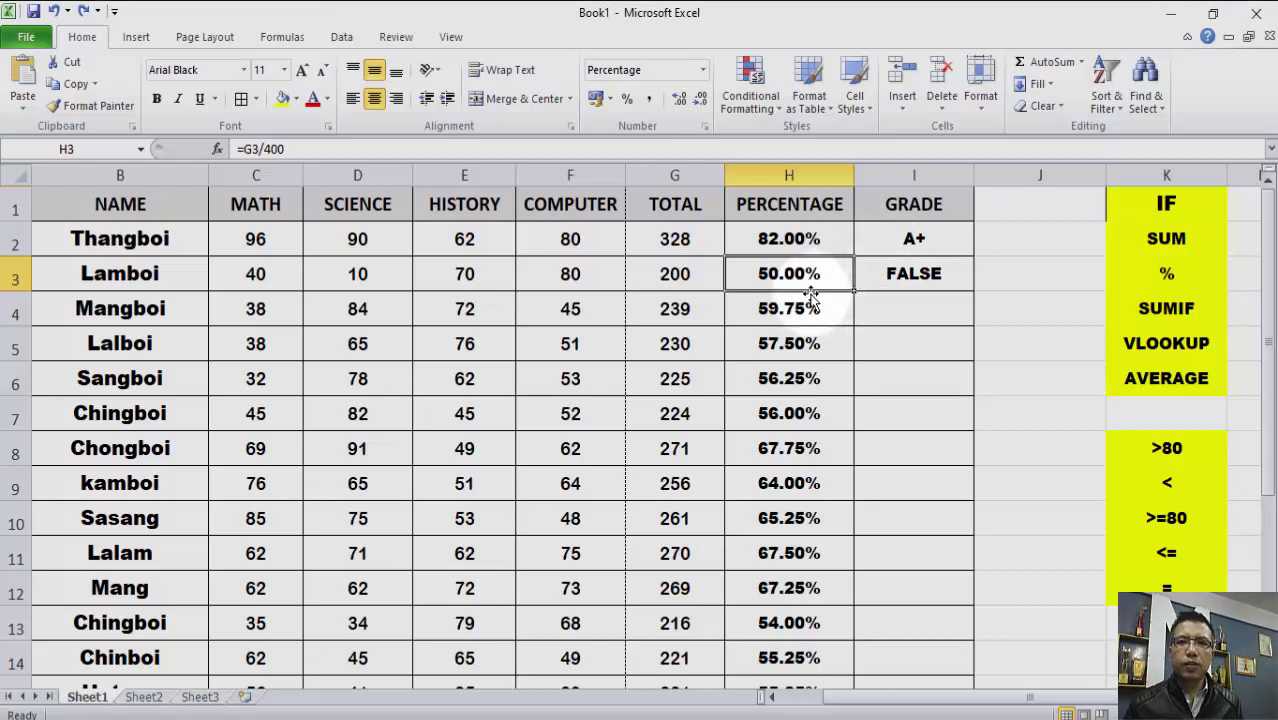
Step: Delete the entire grade formula from I3
{"action": "left_click", "coordinate": [904, 277]}
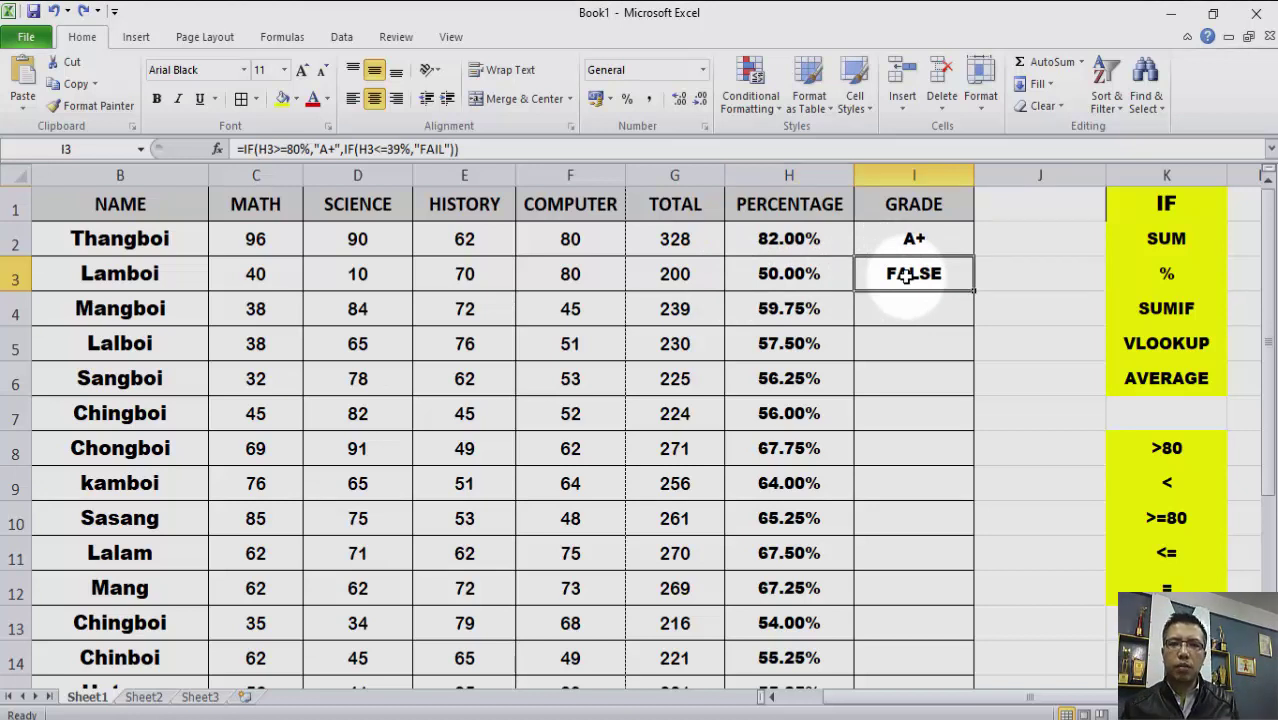
{"action": "left_click", "coordinate": [474, 151]}
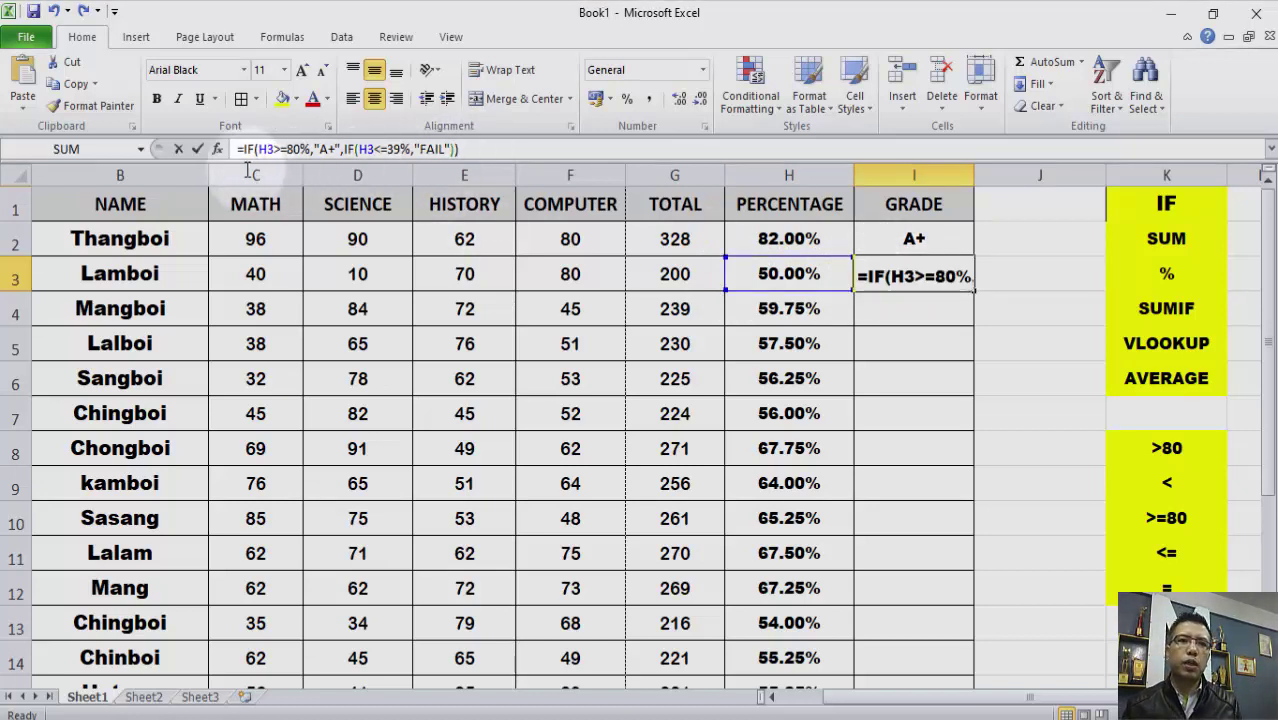
{"action": "key", "text": "shift+Home"}
{"action": "key", "text": "BackSpace"}
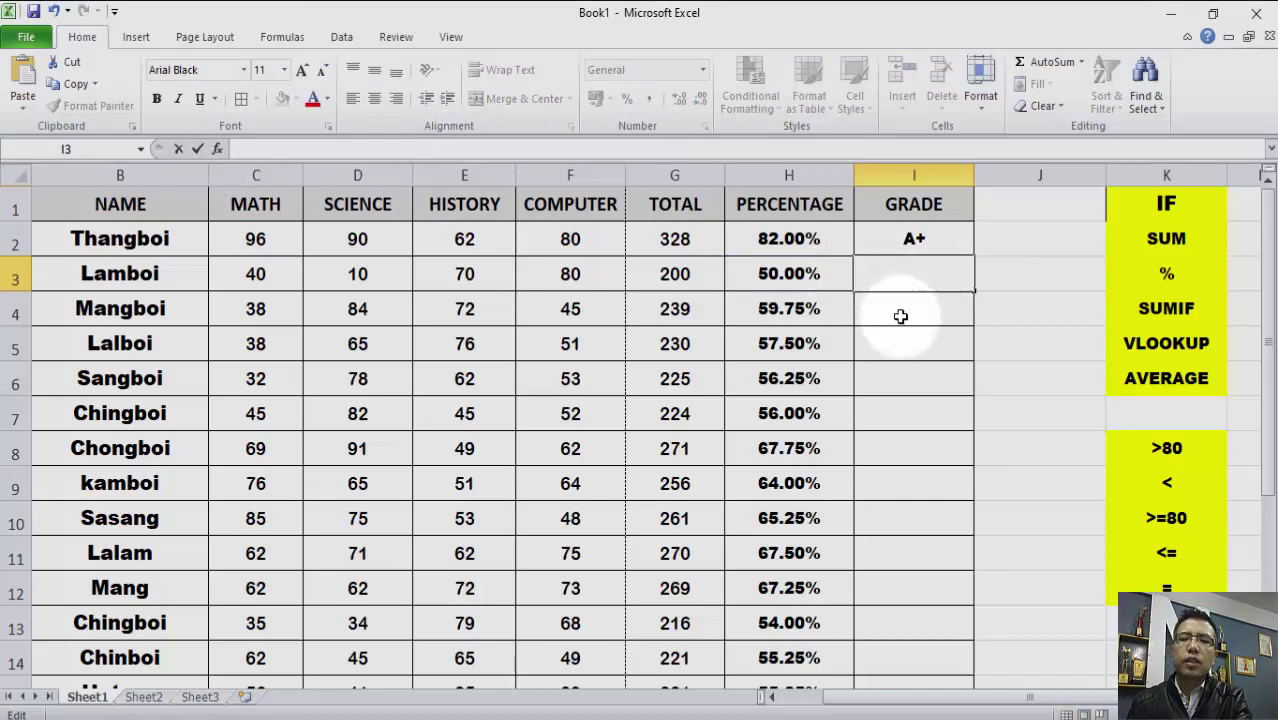
Step: Start a new IF grade formula in I3 with the logical test H3>=80%
{"action": "left_click", "coordinate": [913, 279]}
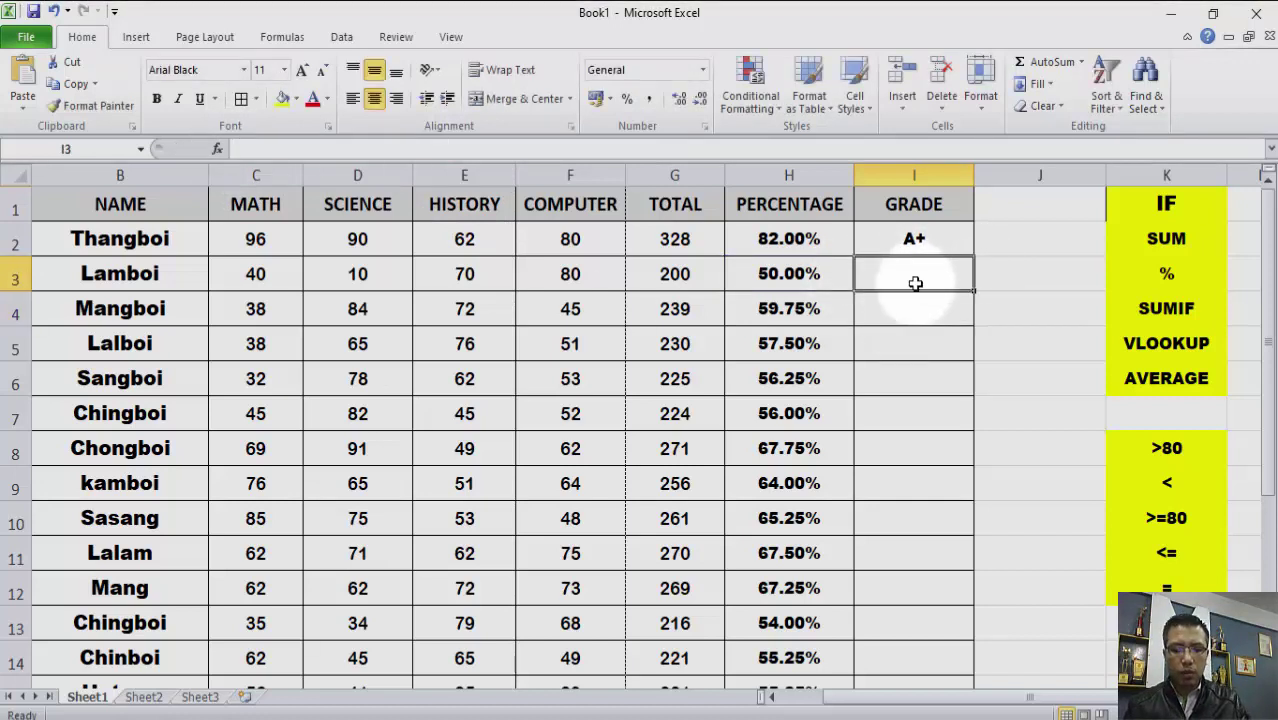
{"action": "type", "text": "="}
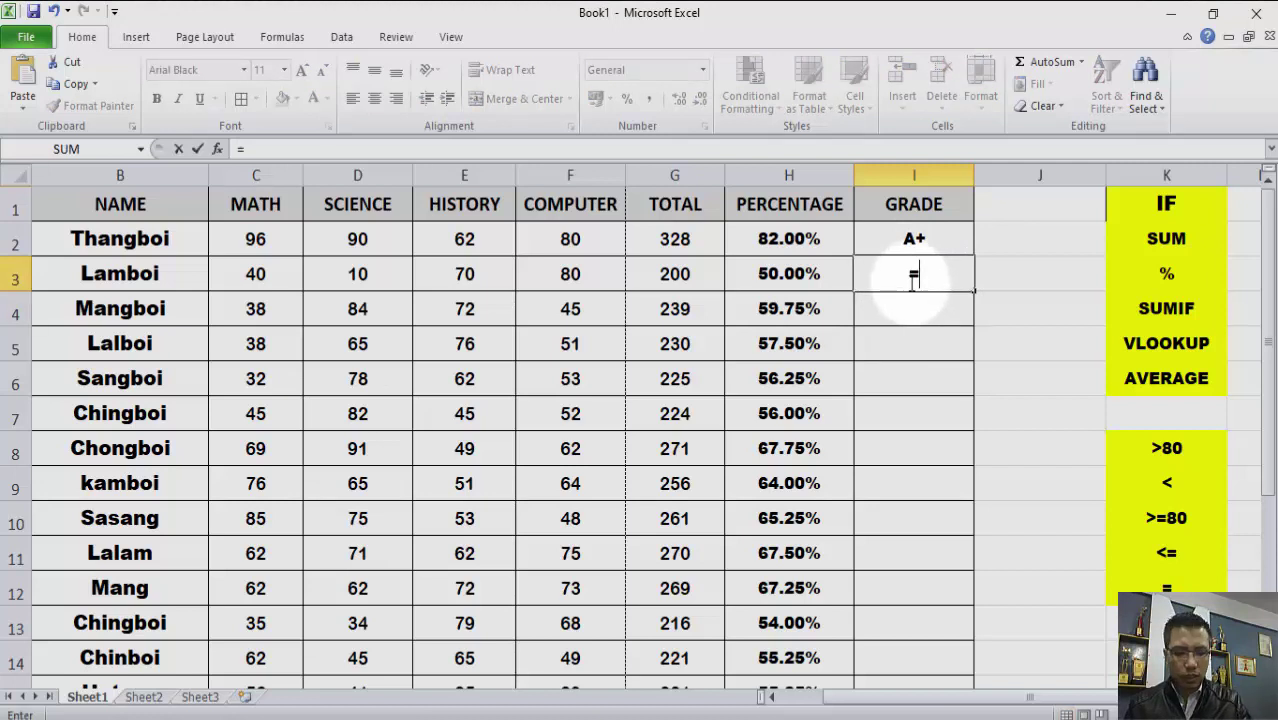
{"action": "left_click", "coordinate": [338, 152]}
{"action": "type", "text": "IF"}
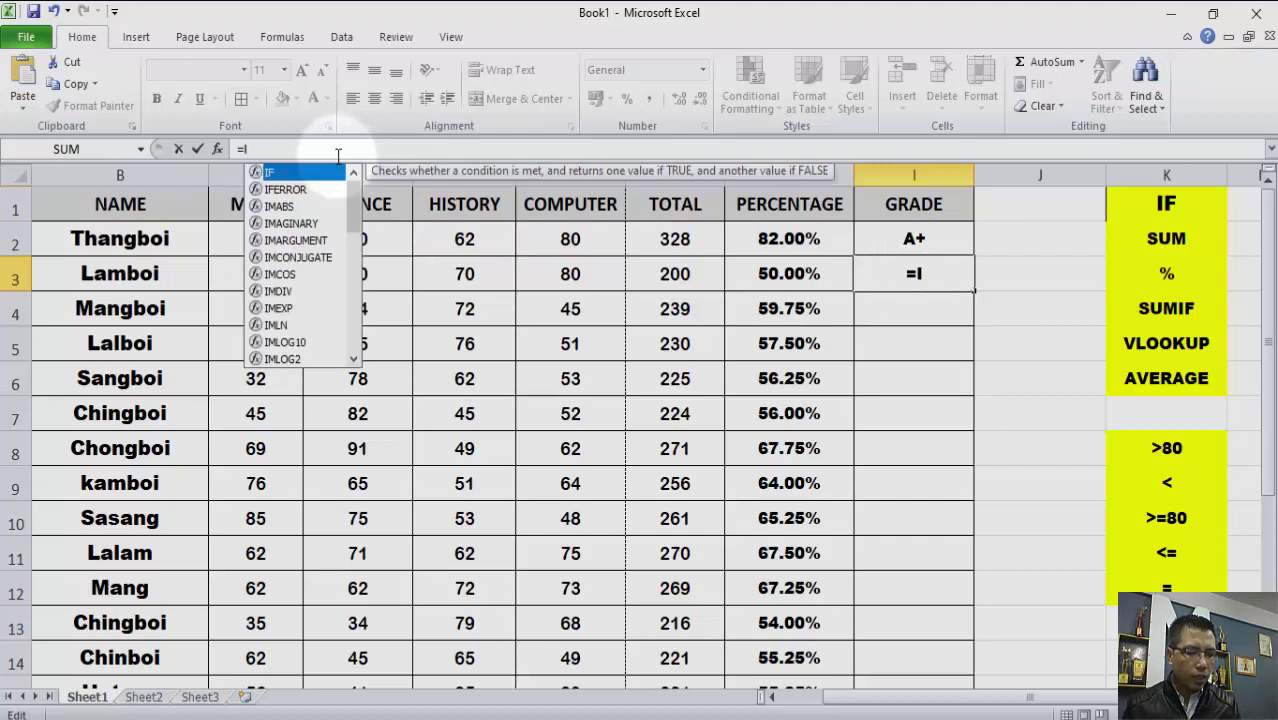
{"action": "double_click", "coordinate": [276, 176]}
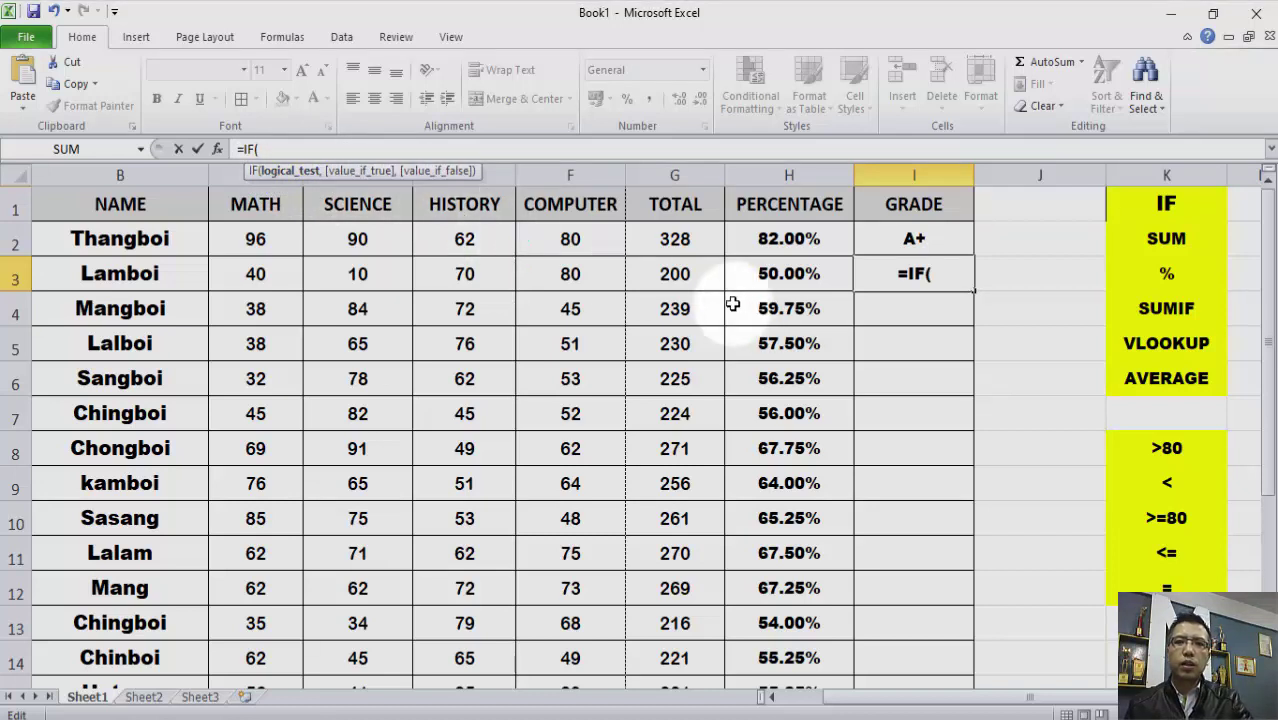
{"action": "left_click", "coordinate": [786, 273]}
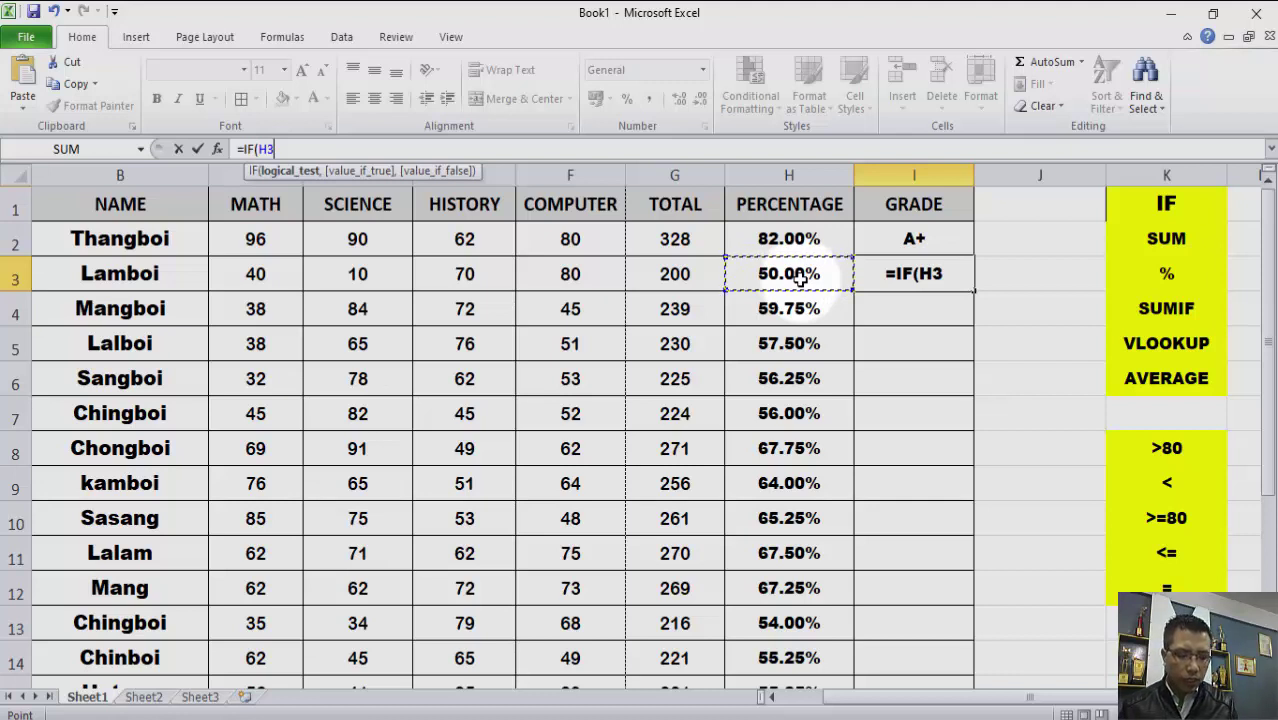
{"action": "type", "text": ">="}
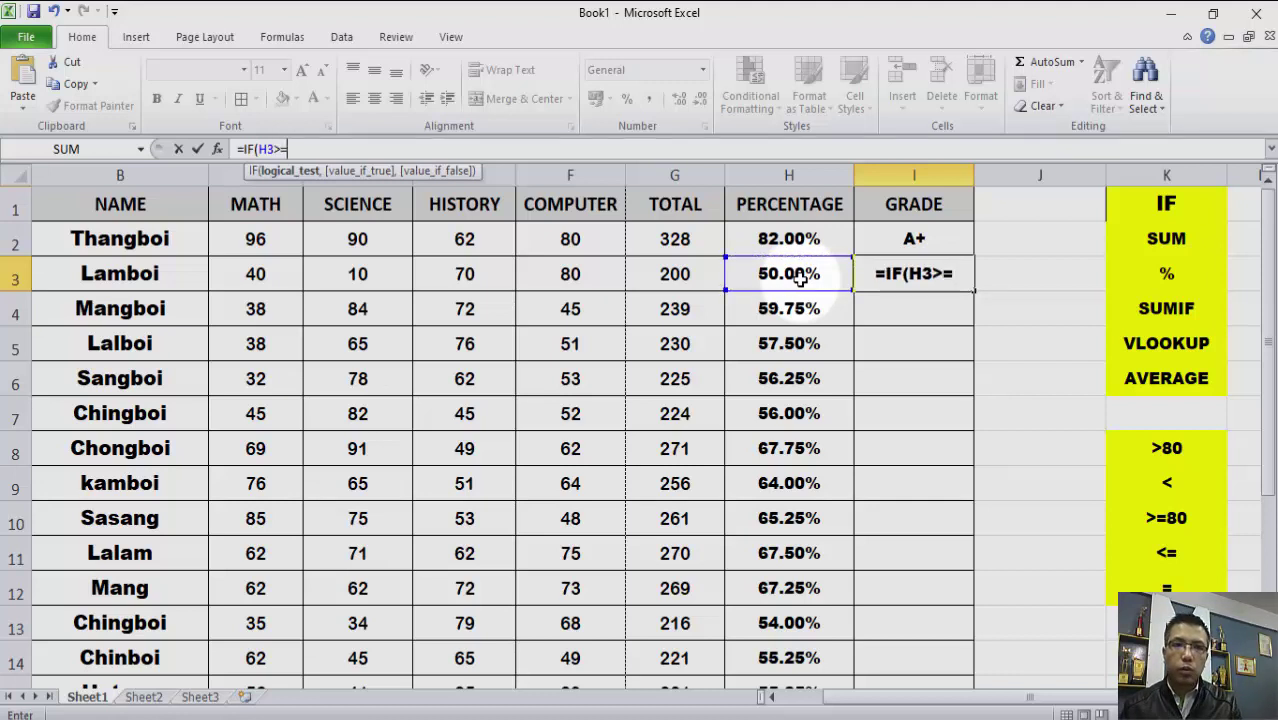
{"action": "type", "text": "80"}
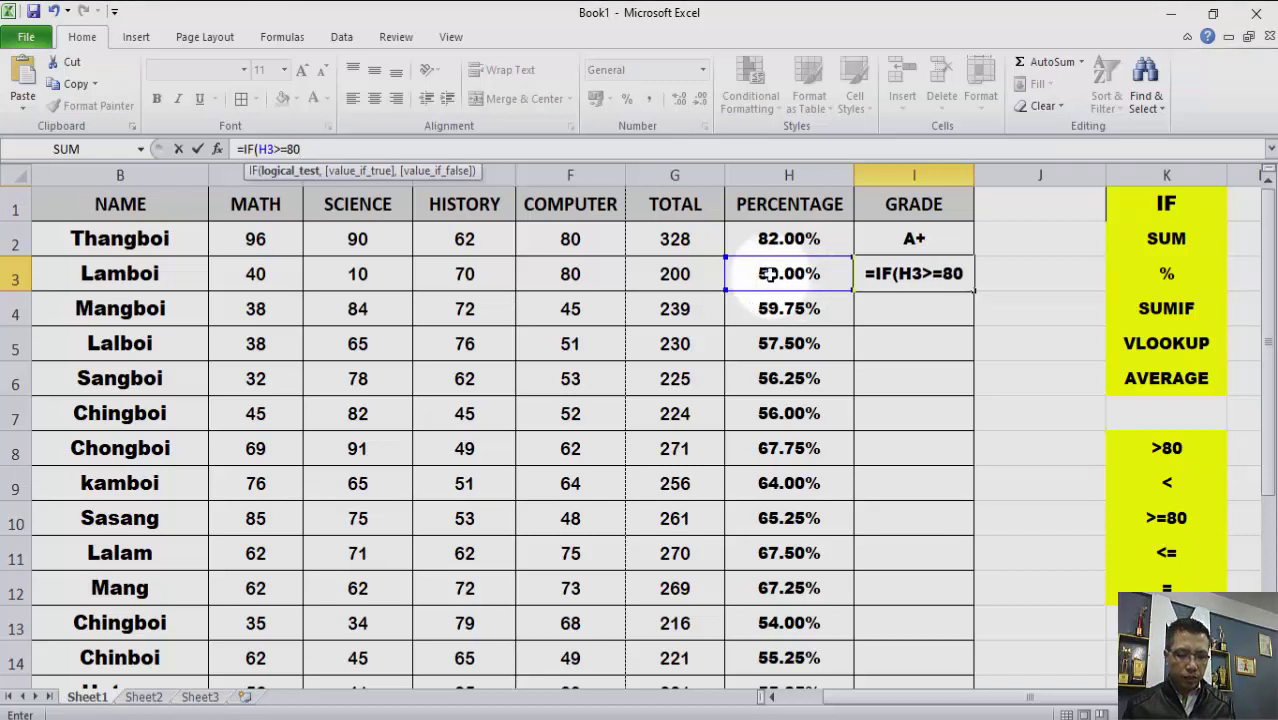
{"action": "type", "text": "%"}
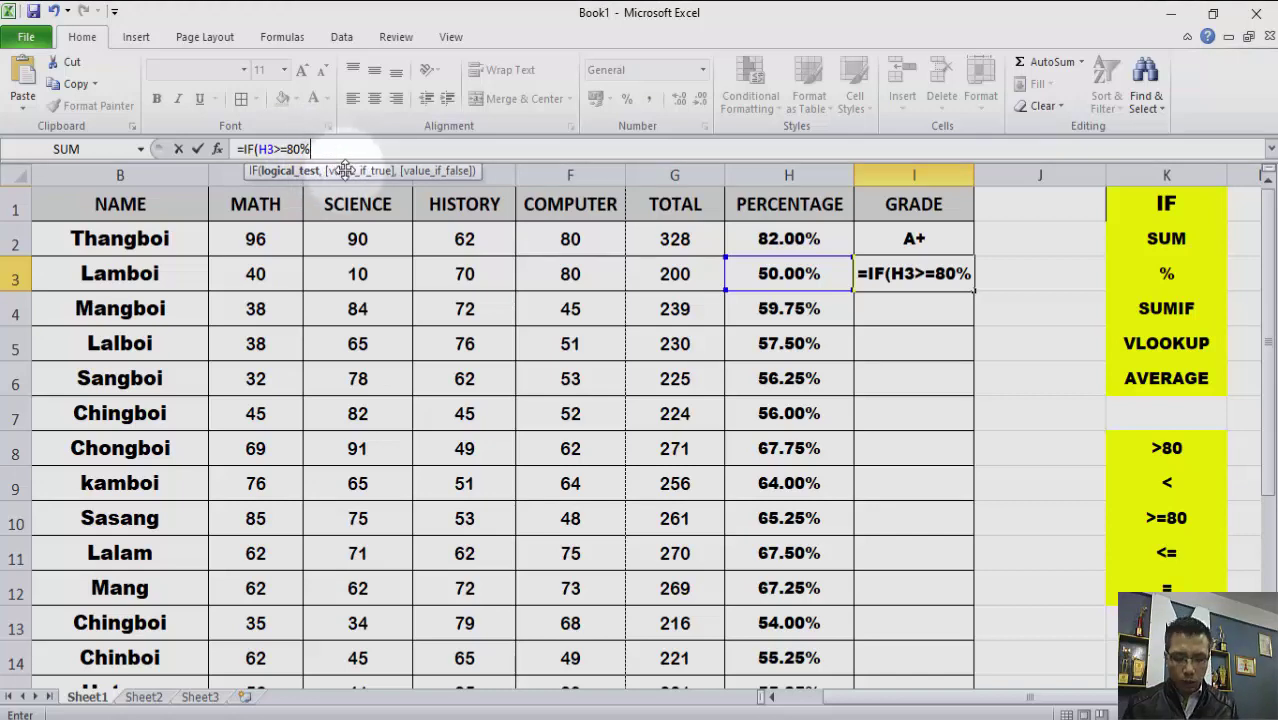
Step: Set "A+" as the value if true for the H3>=80% test in the I3 formula
{"action": "type", "text": ","}
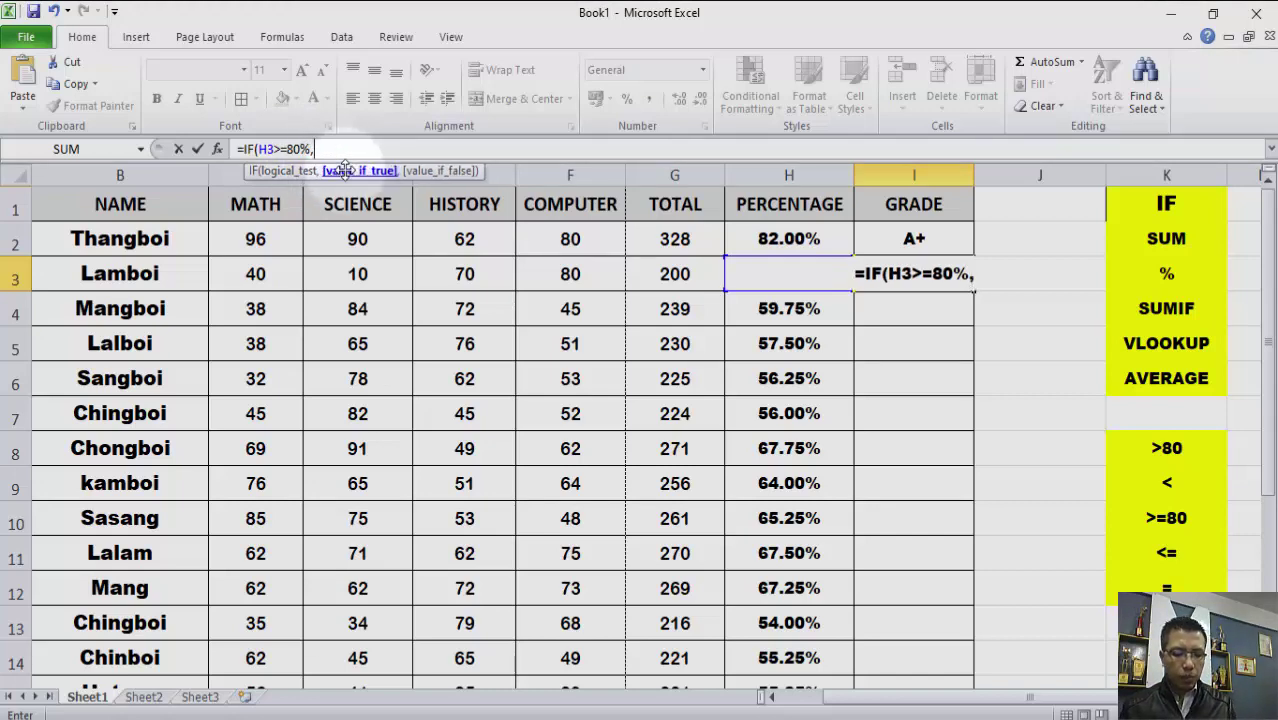
{"action": "type", "text": "\""}
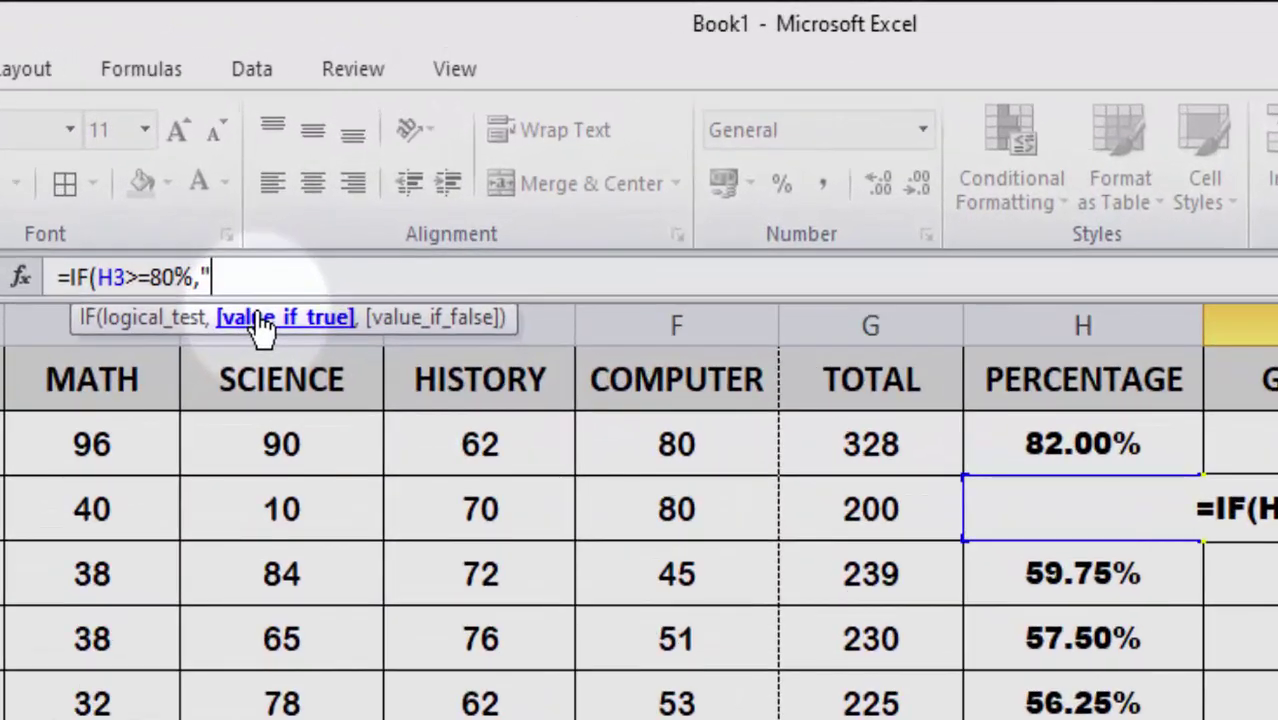
{"action": "type", "text": "A+"}
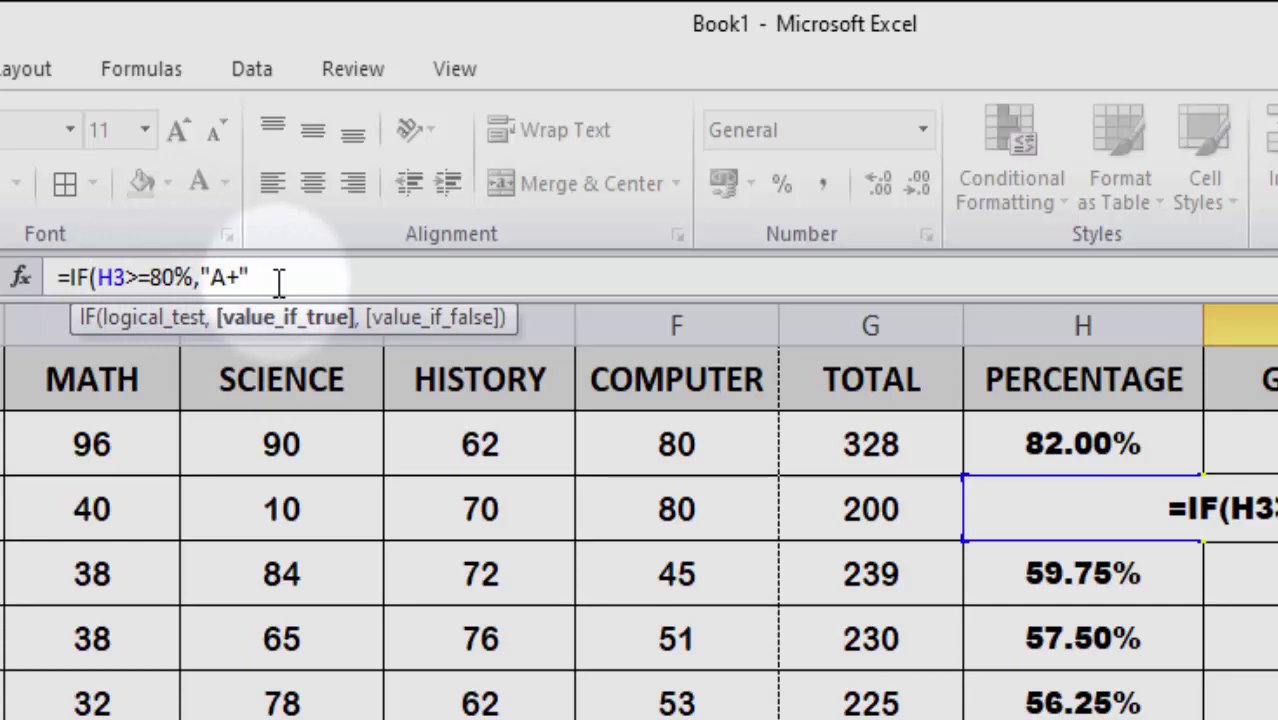
{"action": "type", "text": ","}
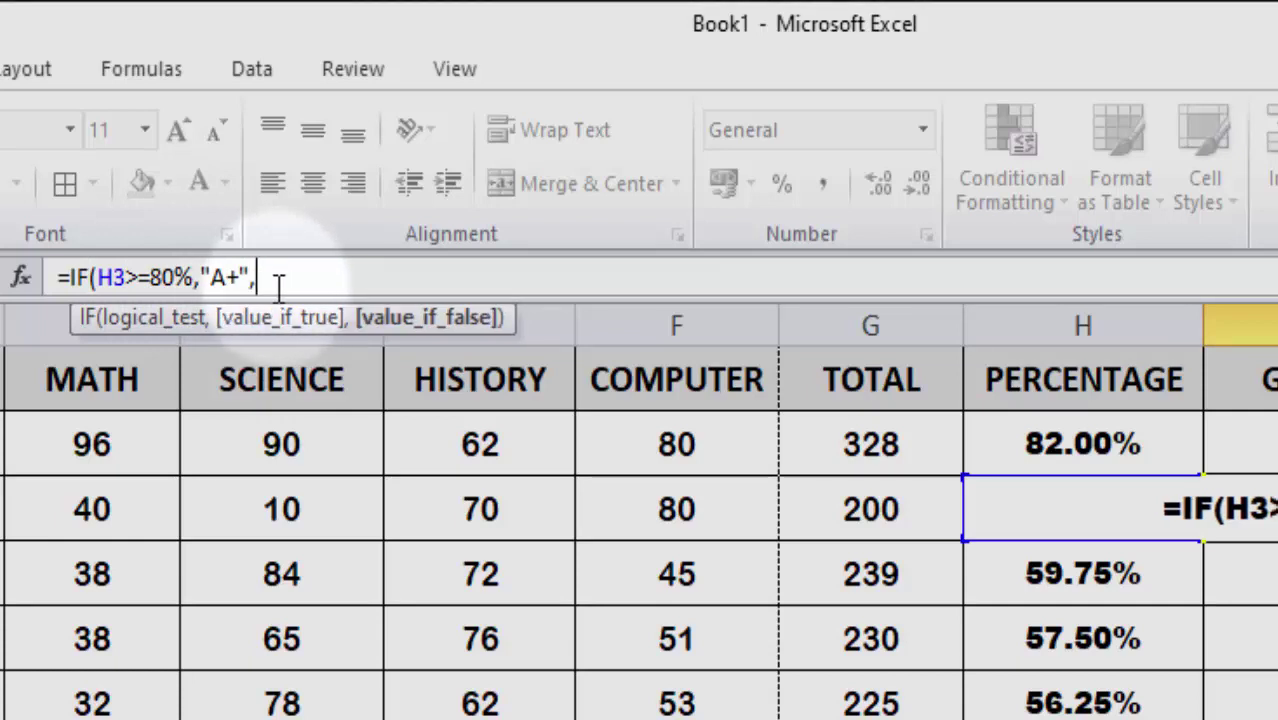
Step: Nest a second IF in the I3 formula that tests H3>=70% and returns "A"
{"action": "type", "text": "IF"}
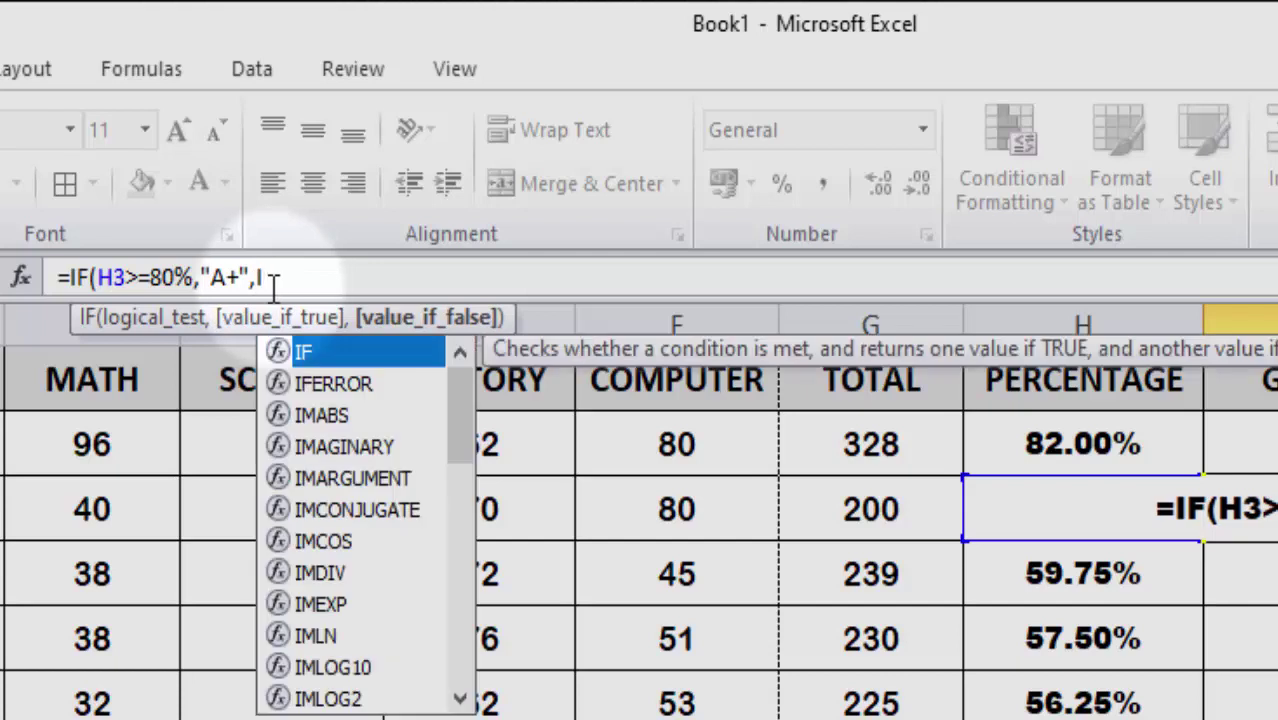
{"action": "double_click", "coordinate": [309, 343]}
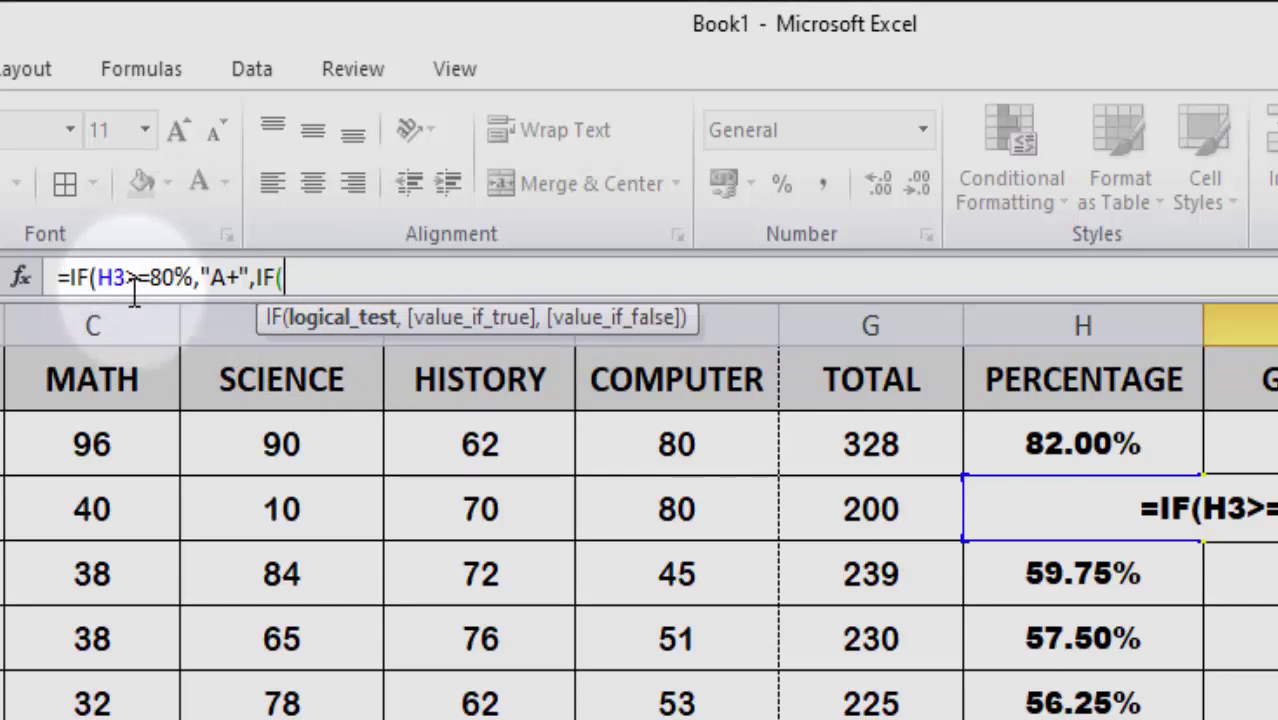
{"action": "type", "text": "H3"}
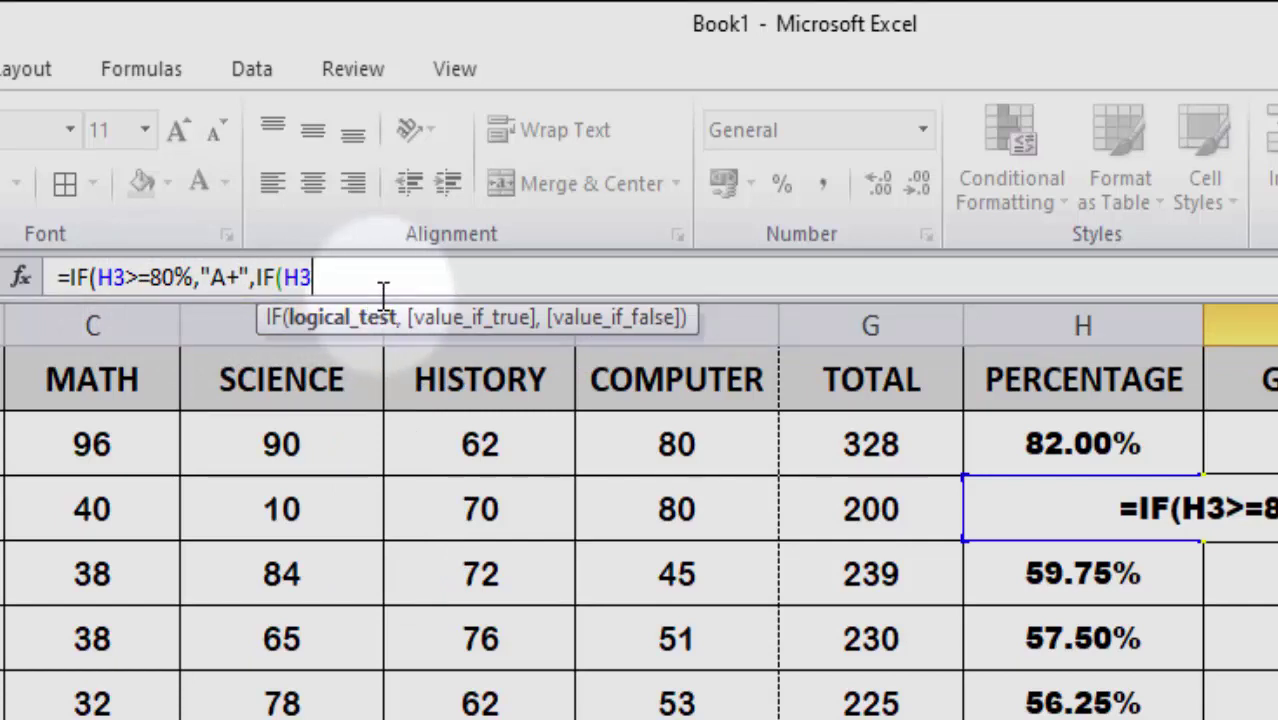
{"action": "type", "text": ">="}
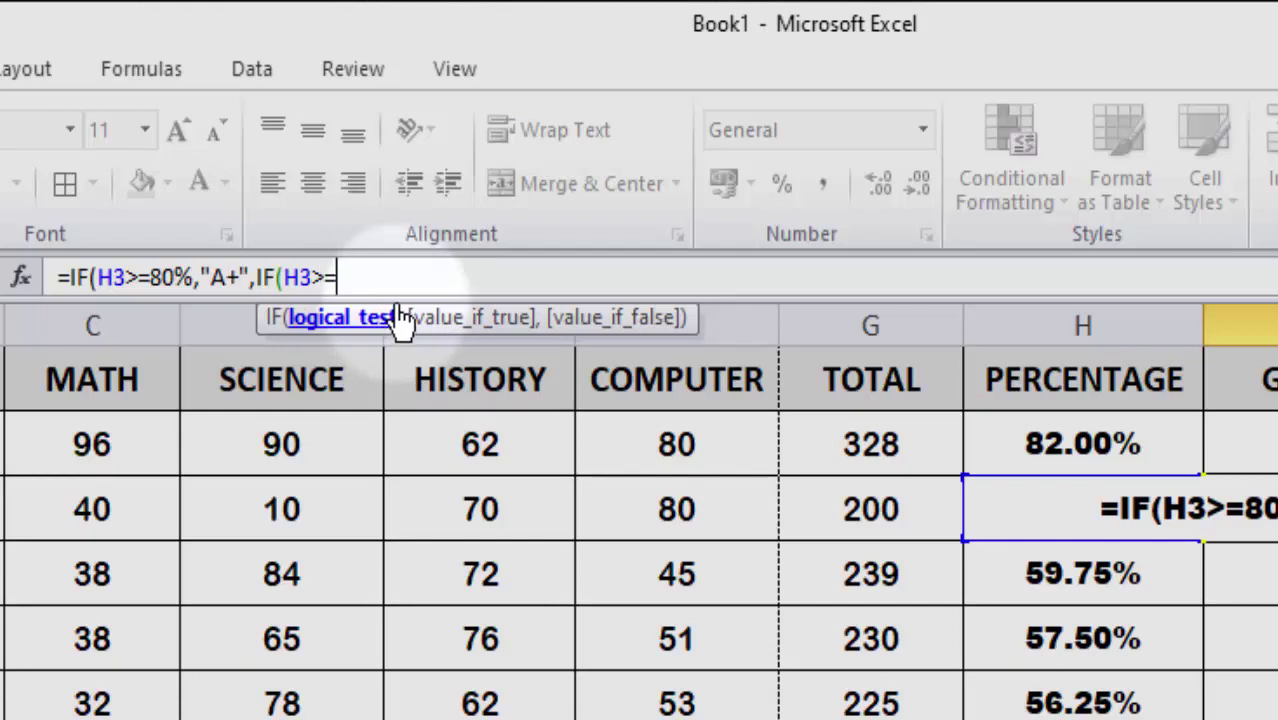
{"action": "type", "text": "70"}
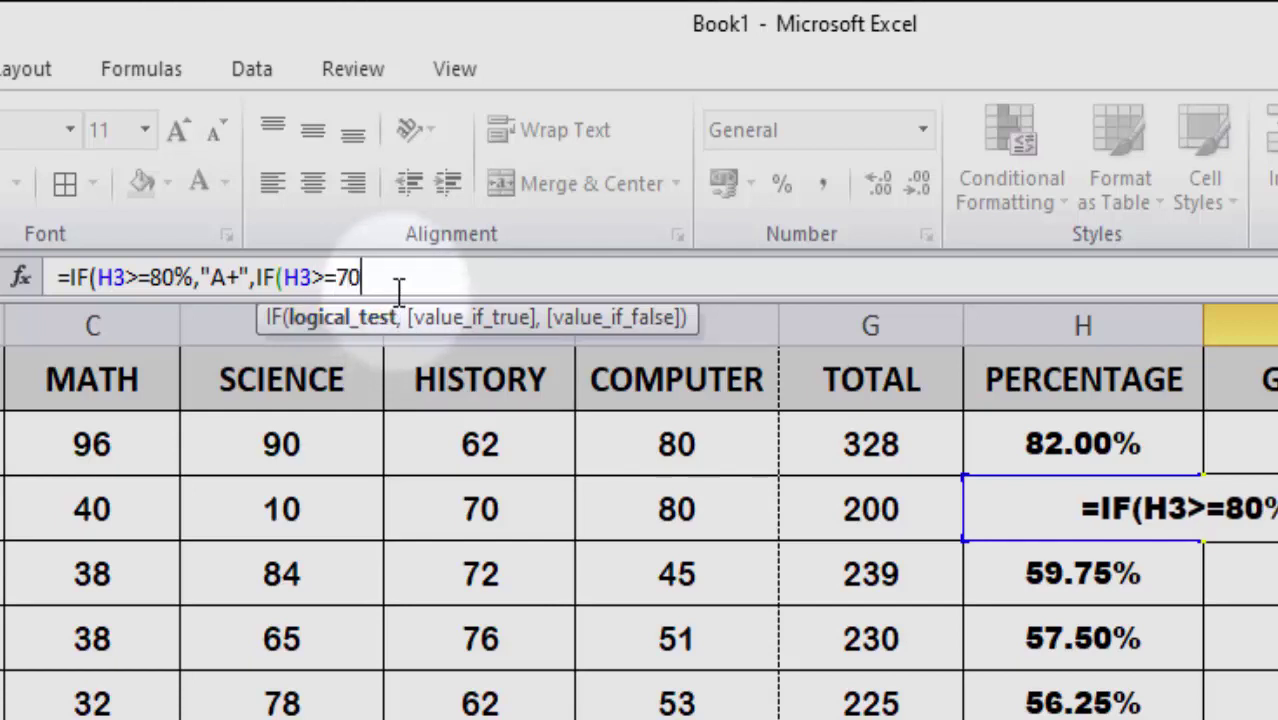
{"action": "type", "text": "%"}
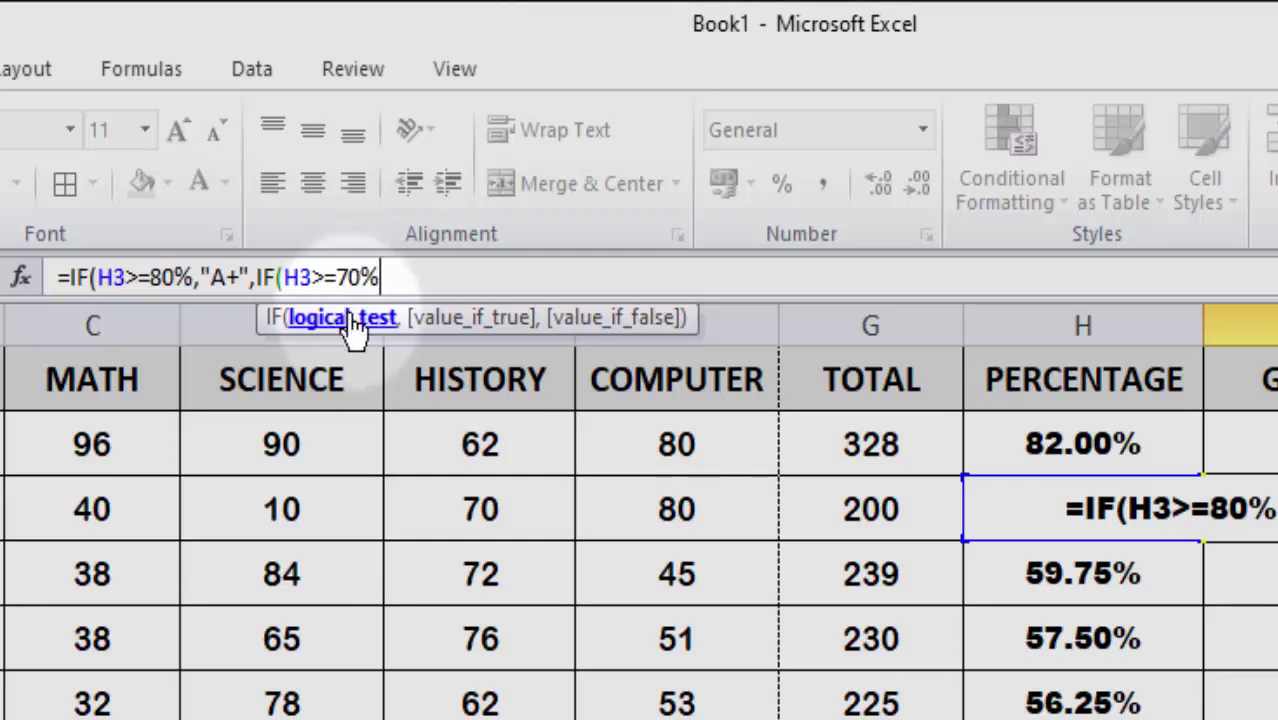
{"action": "type", "text": ",\""}
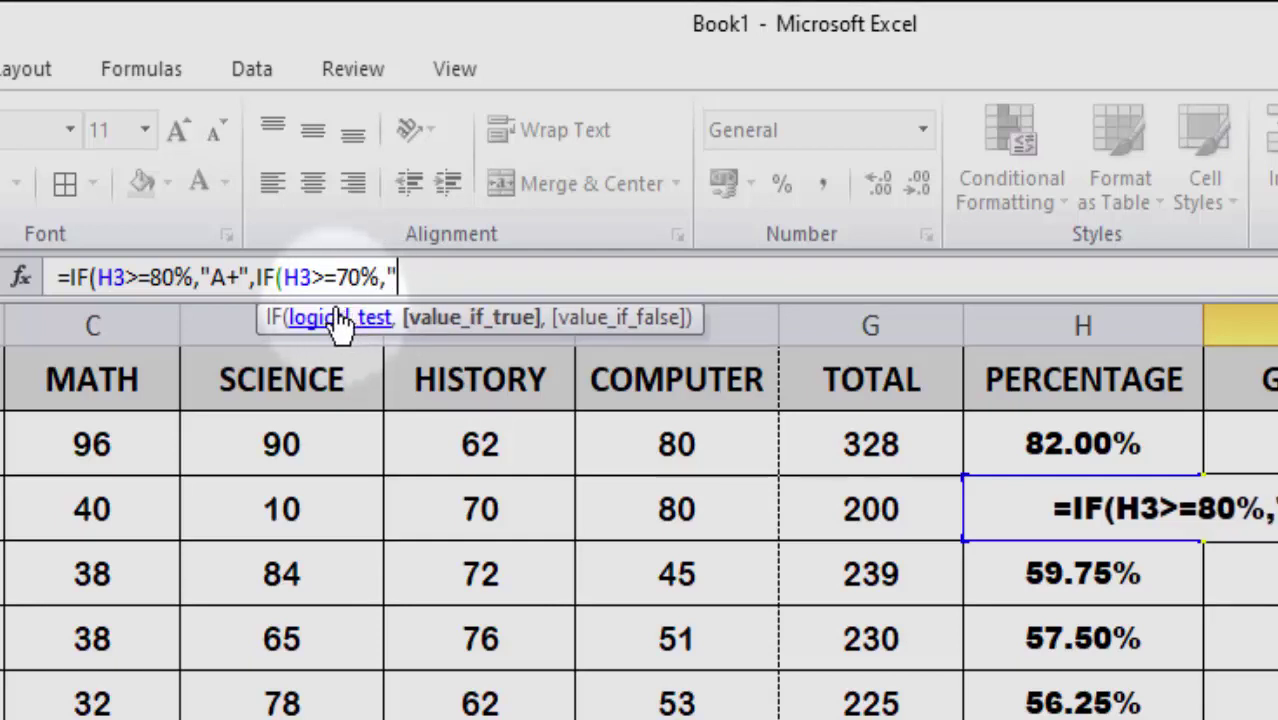
{"action": "type", "text": "A"}
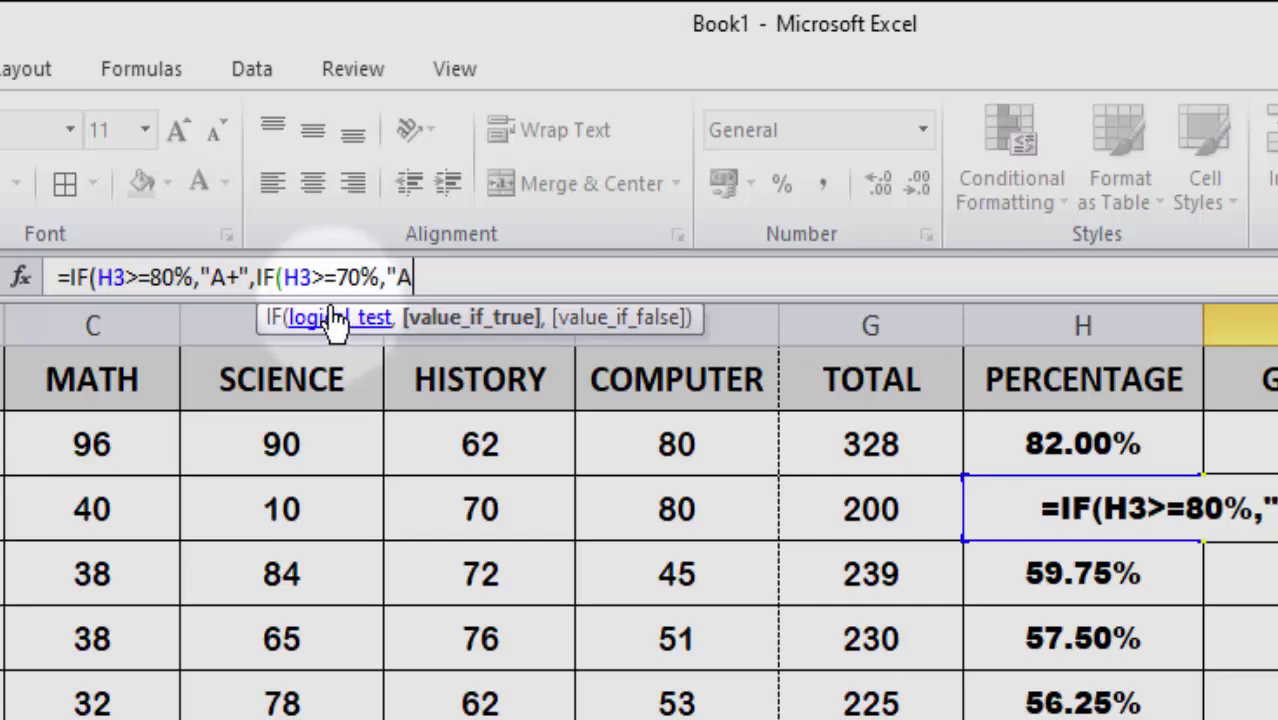
{"action": "type", "text": "\""}
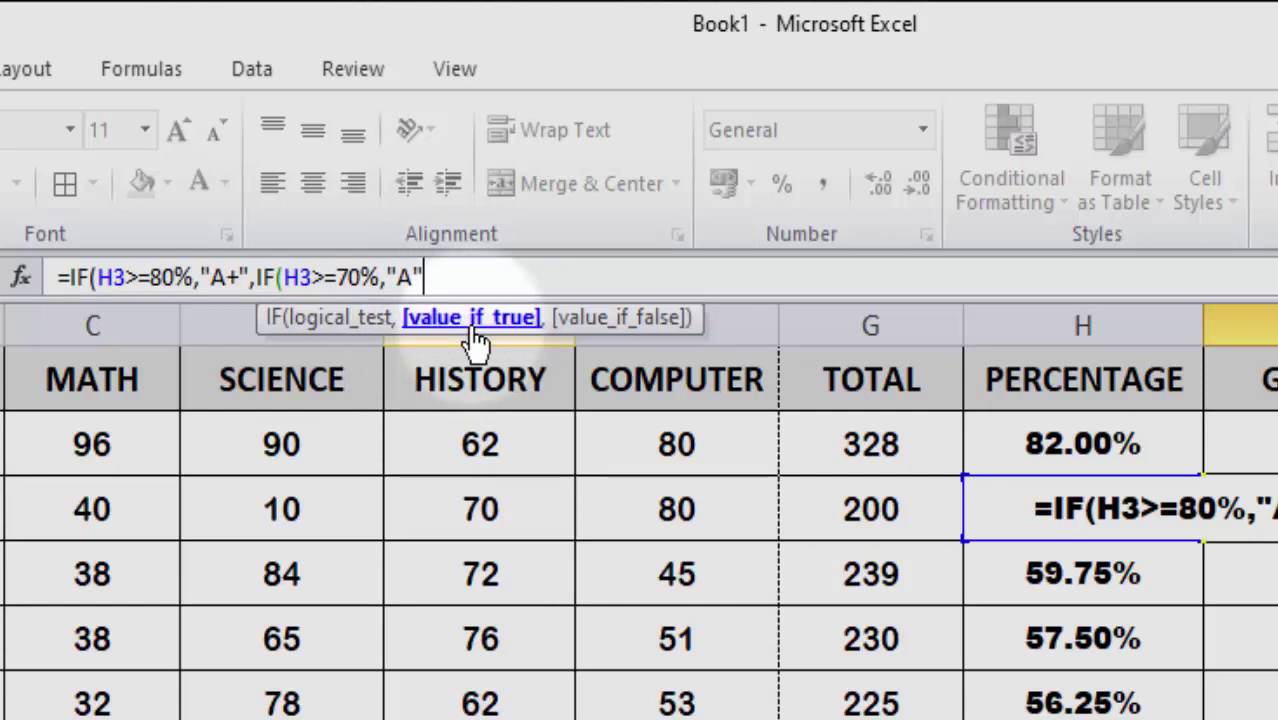
{"action": "type", "text": ","}
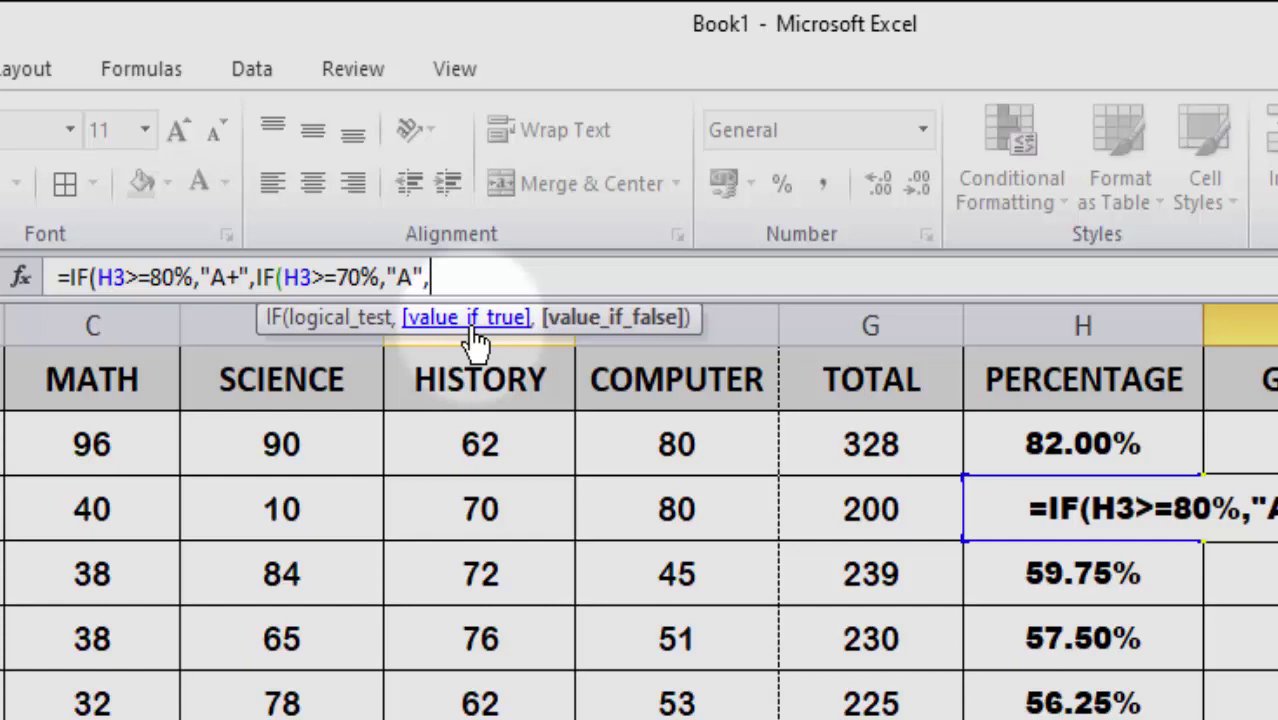
Step: Nest a third IF in the I3 formula that tests H3>=75% and returns "B+"
{"action": "type", "text": "I"}
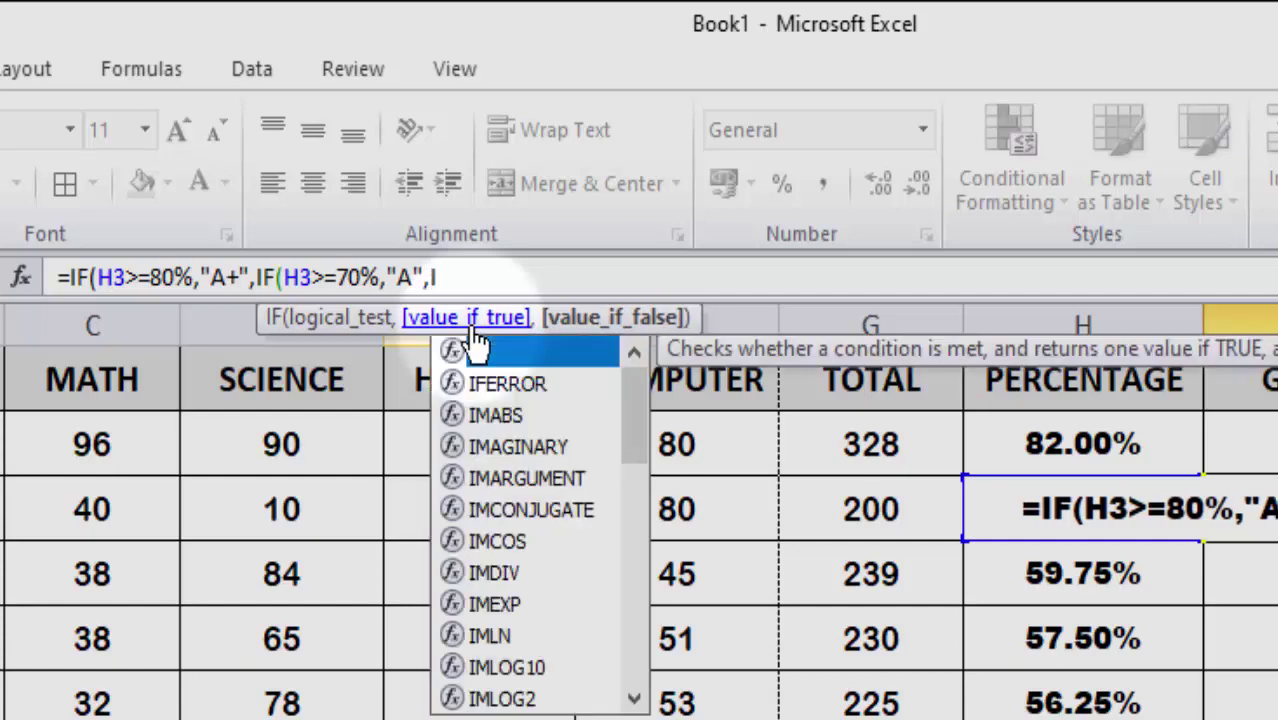
{"action": "type", "text": "F"}
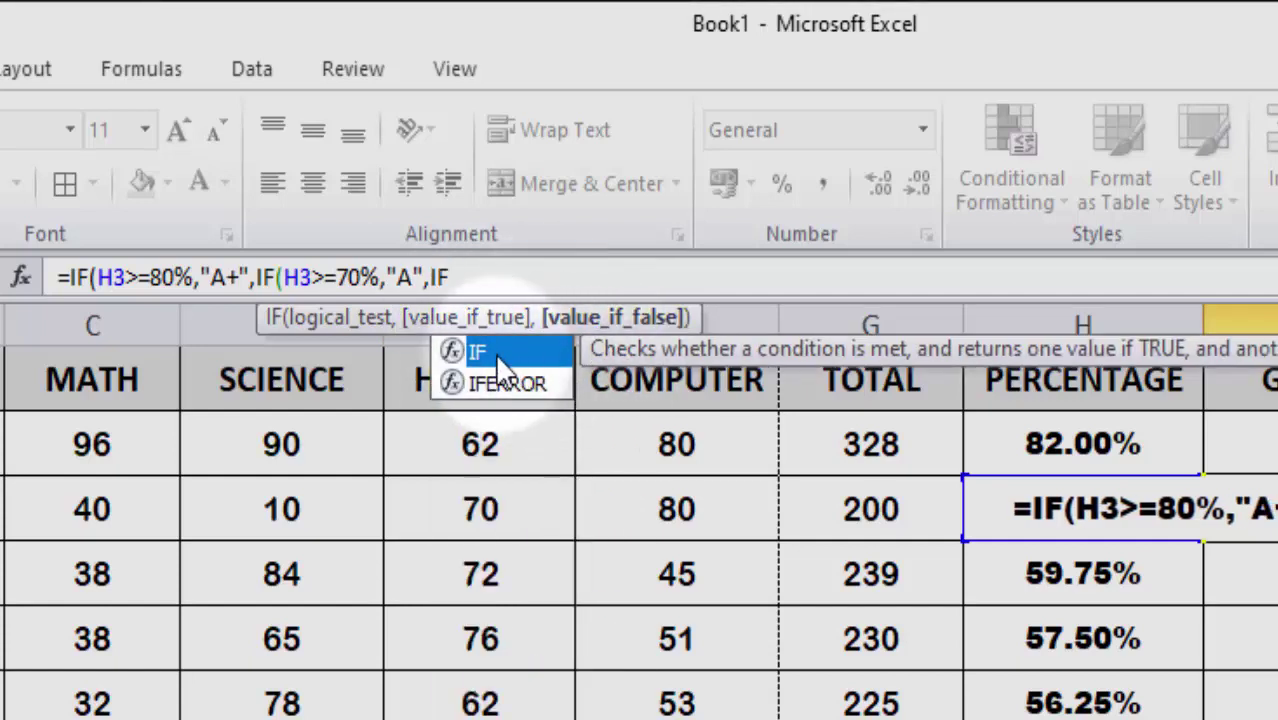
{"action": "double_click", "coordinate": [498, 352]}
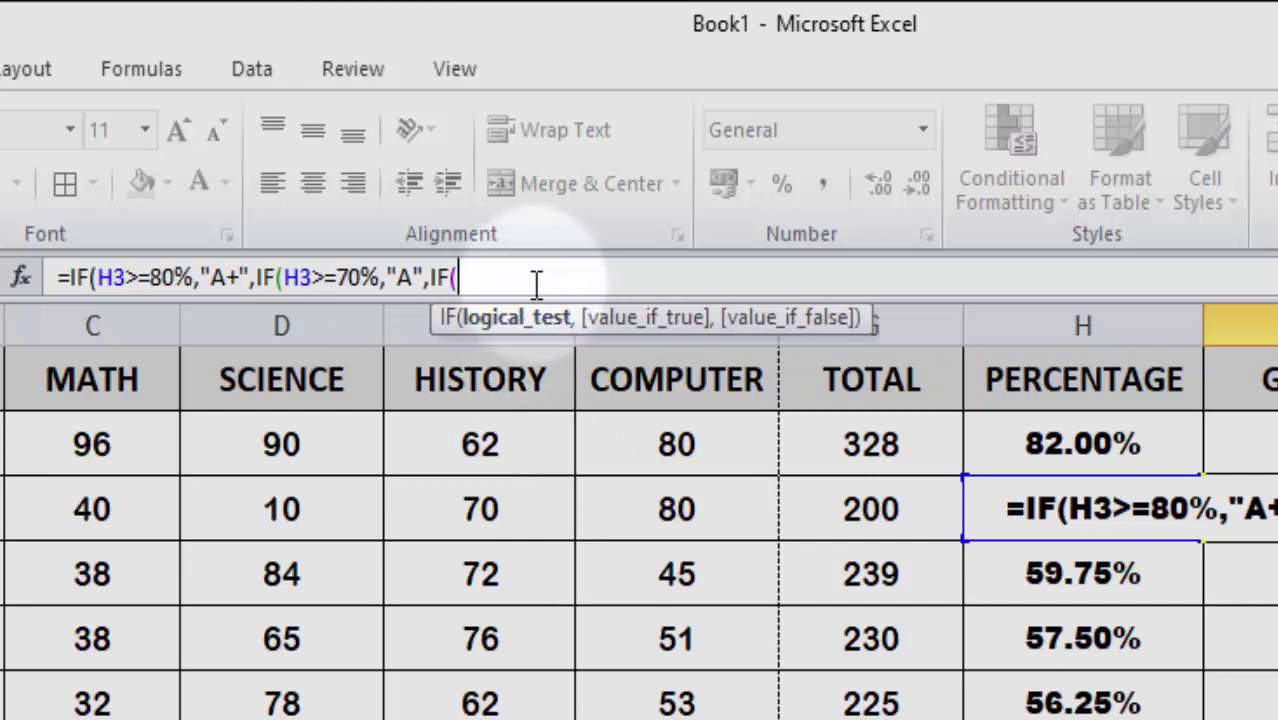
{"action": "type", "text": "H3"}
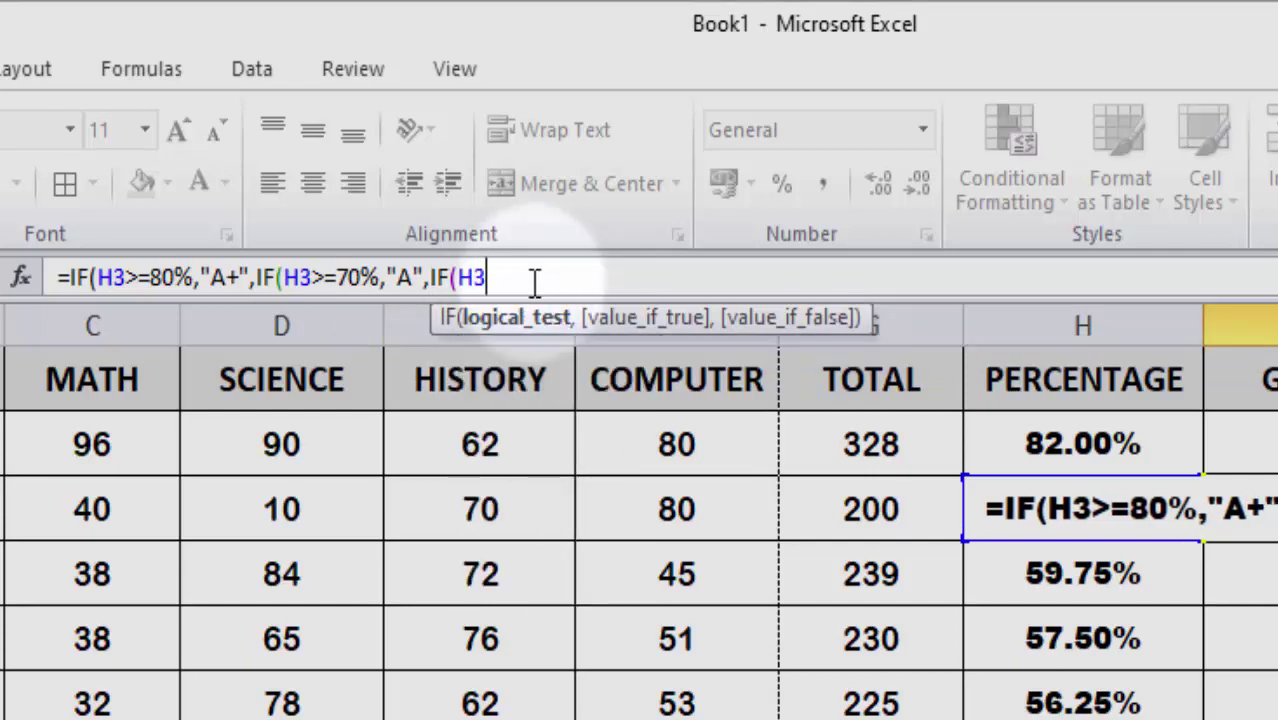
{"action": "type", "text": ">="}
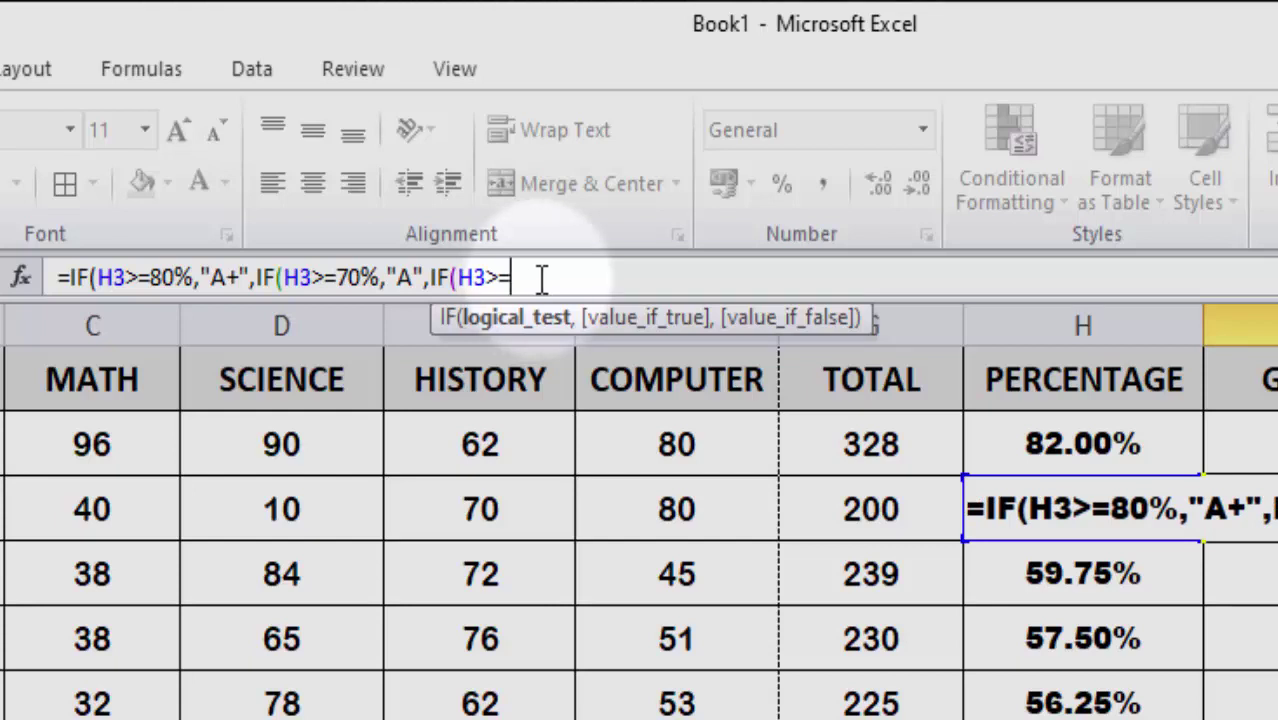
{"action": "type", "text": "7"}
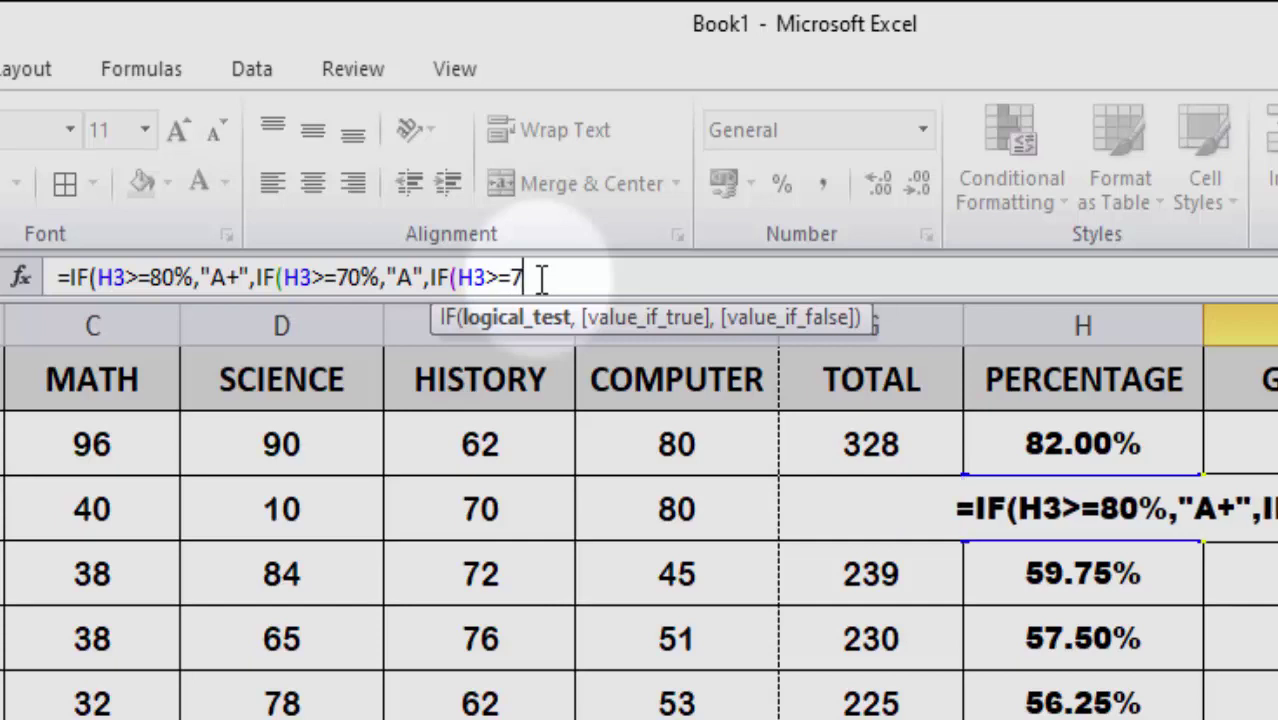
{"action": "type", "text": "5"}
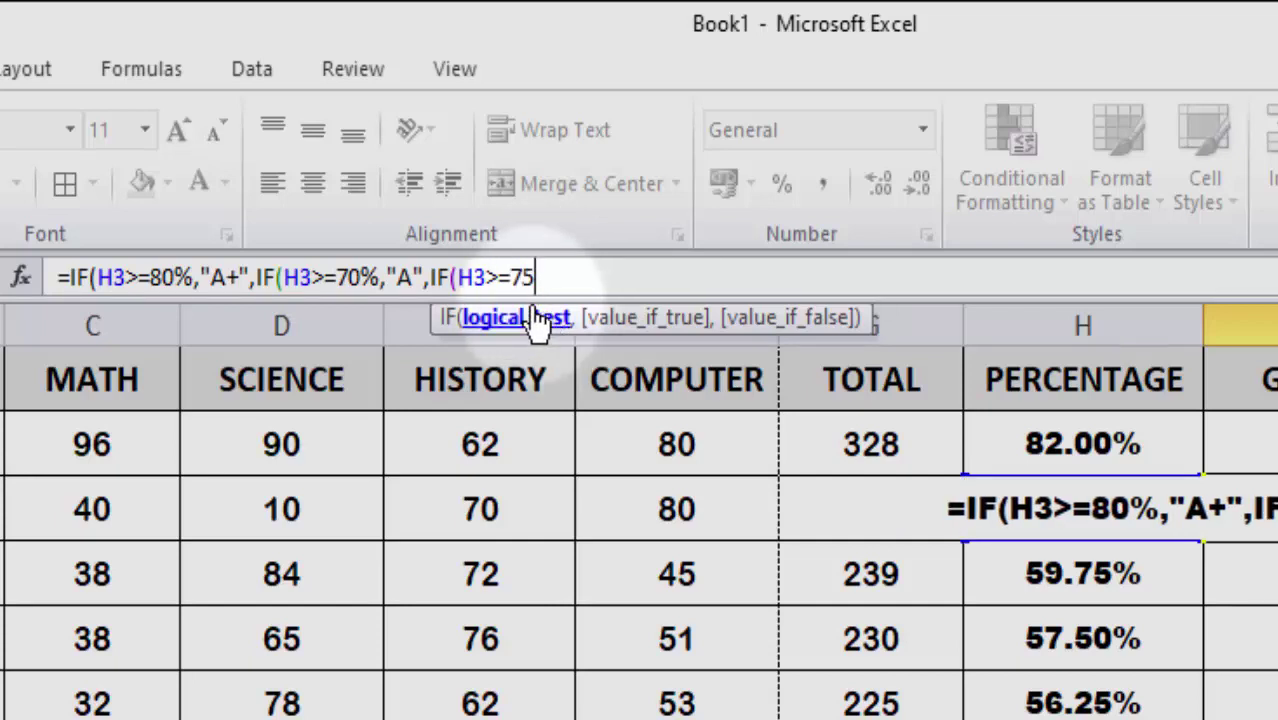
{"action": "type", "text": "%"}
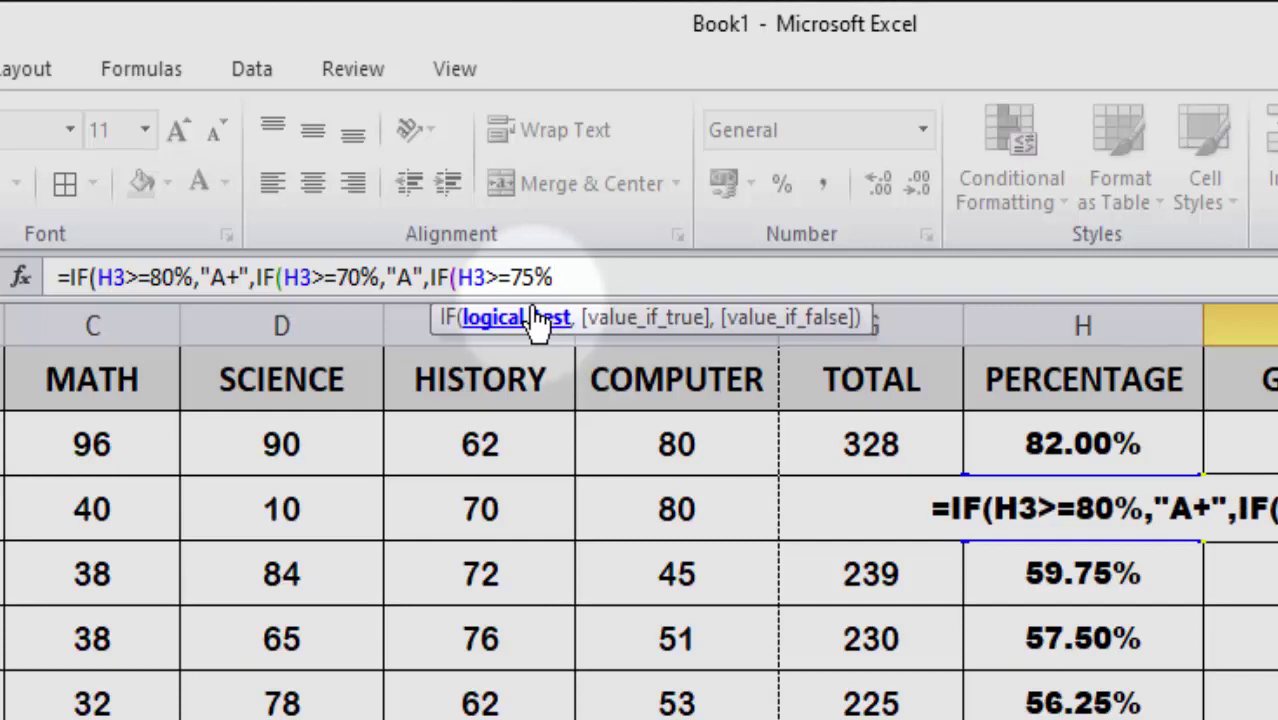
{"action": "type", "text": ","}
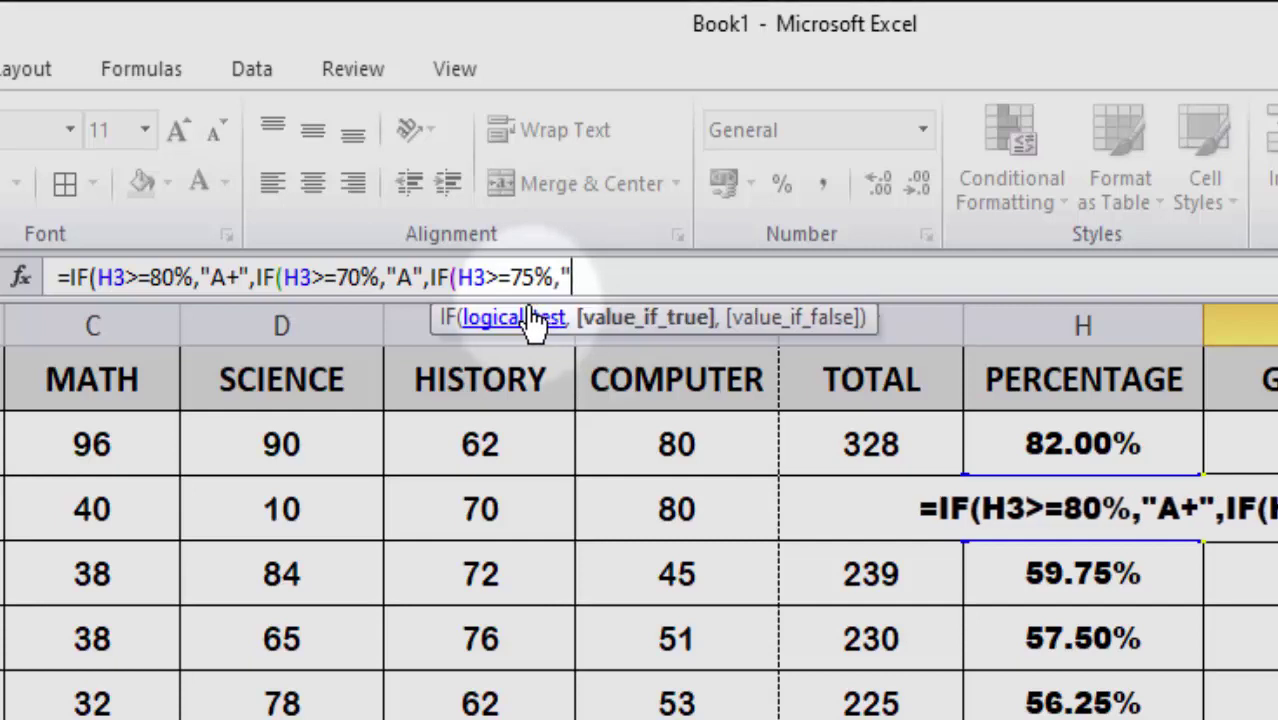
{"action": "type", "text": "B+"}
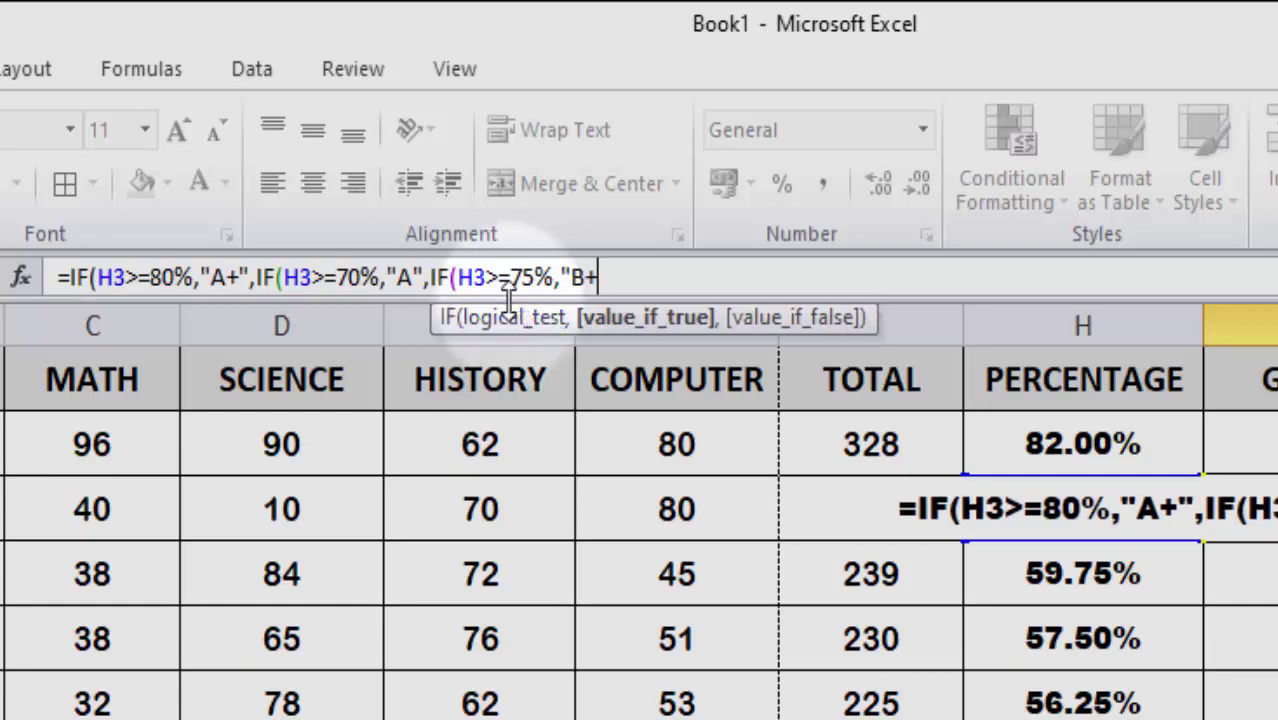
{"action": "type", "text": "\""}
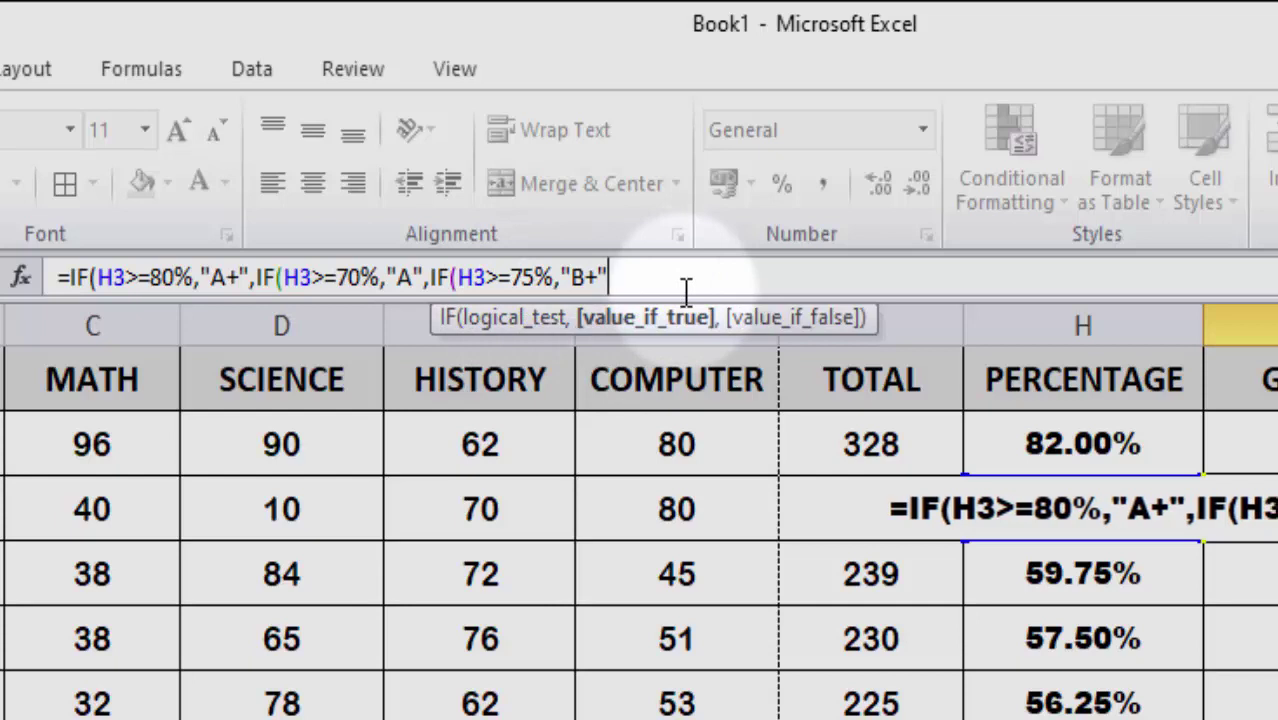
{"action": "type", "text": ","}
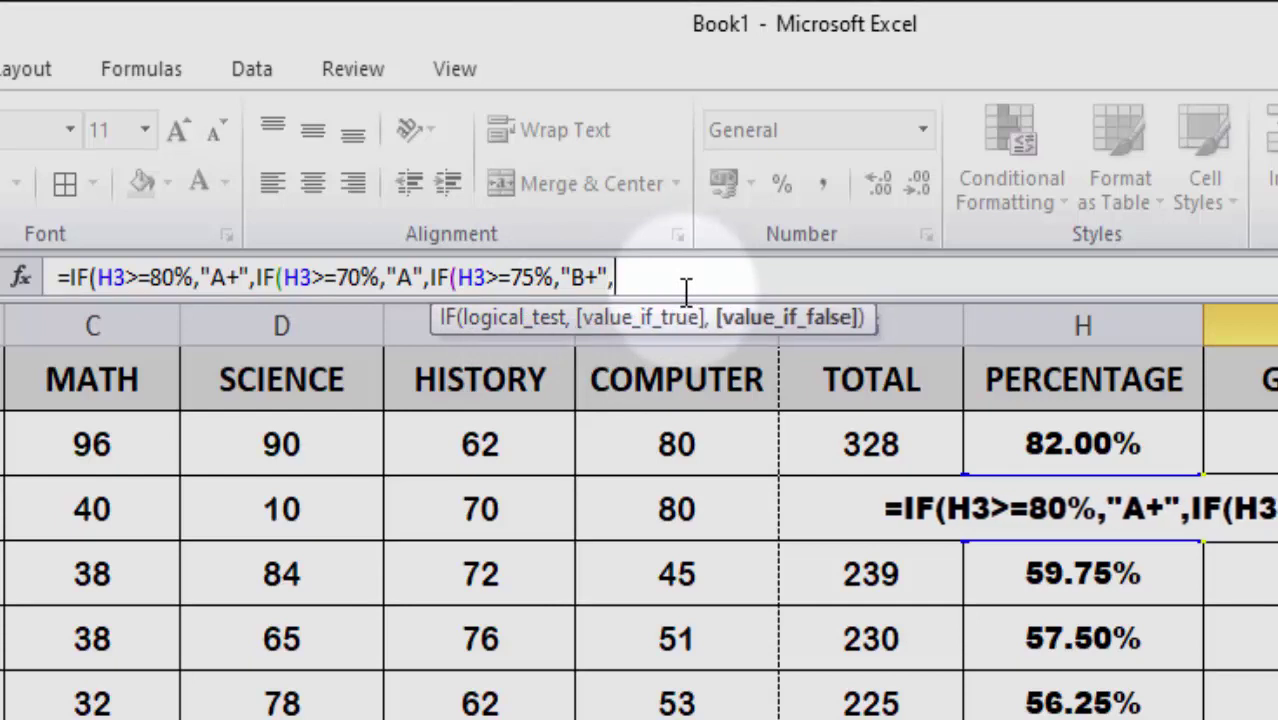
Step: Nest a fourth IF in the I3 formula with the logical test H3>=70%
{"action": "type", "text": "IF"}
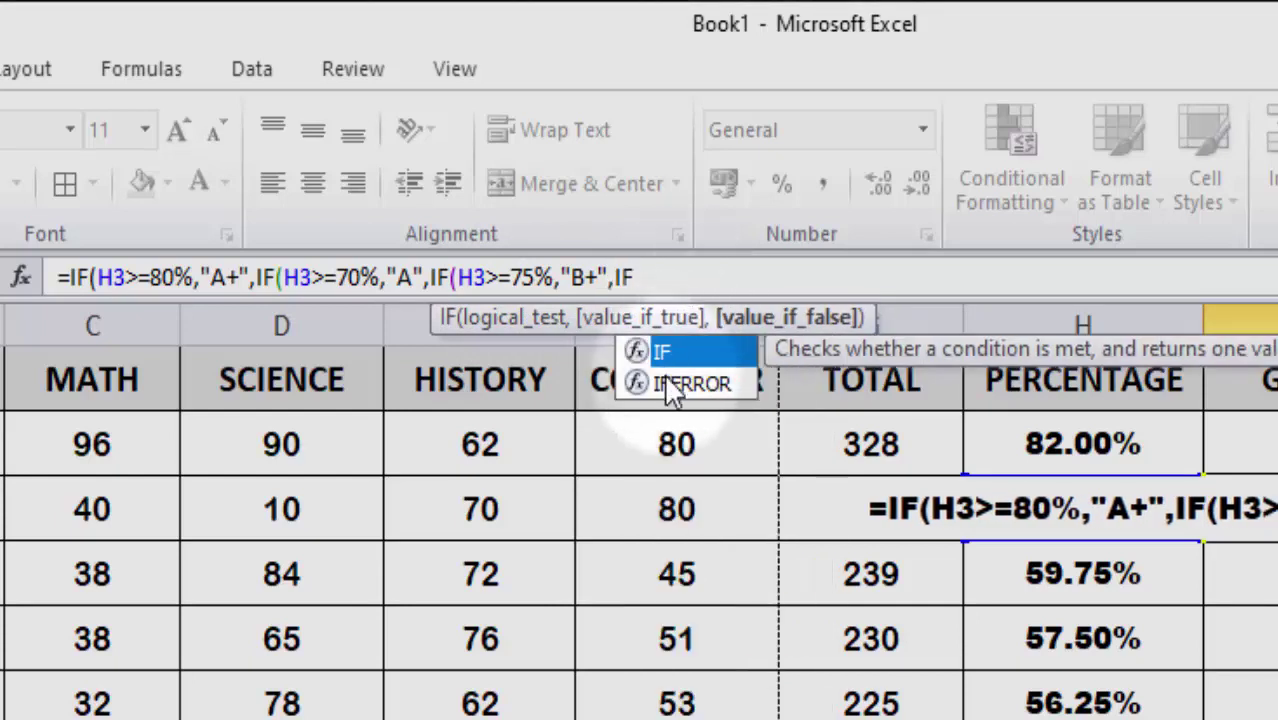
{"action": "double_click", "coordinate": [663, 352]}
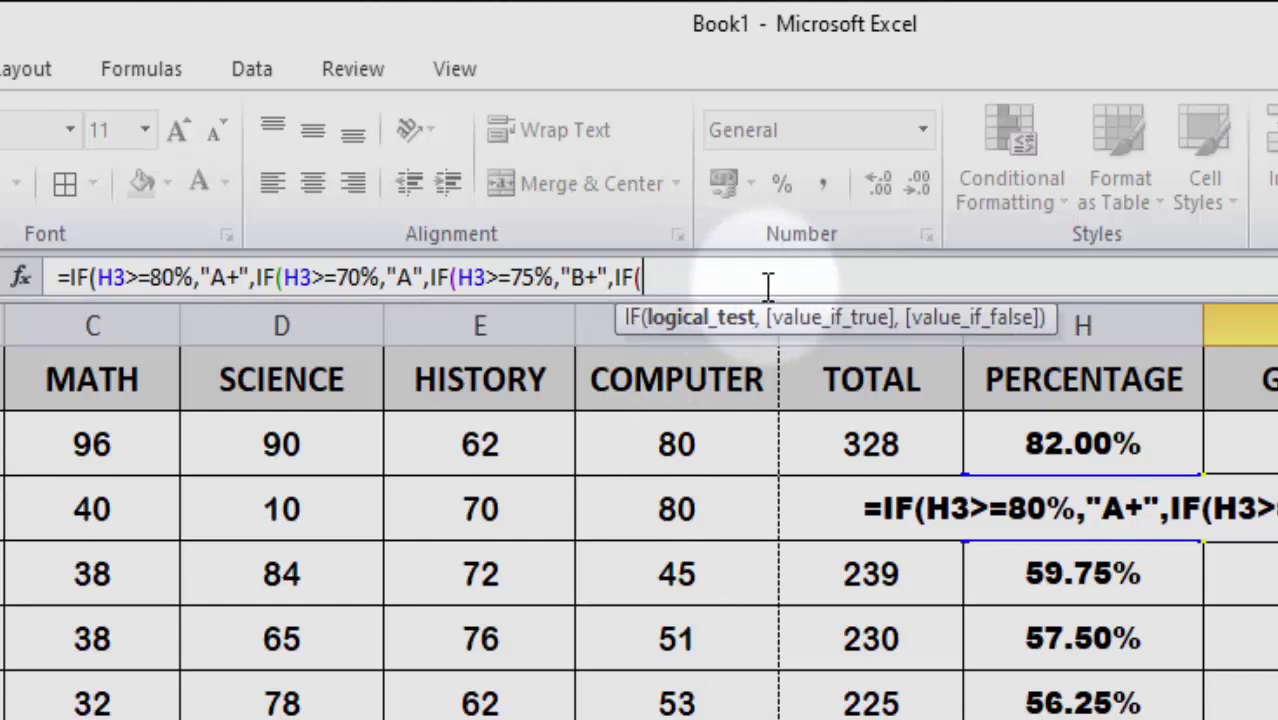
{"action": "type", "text": "H3"}
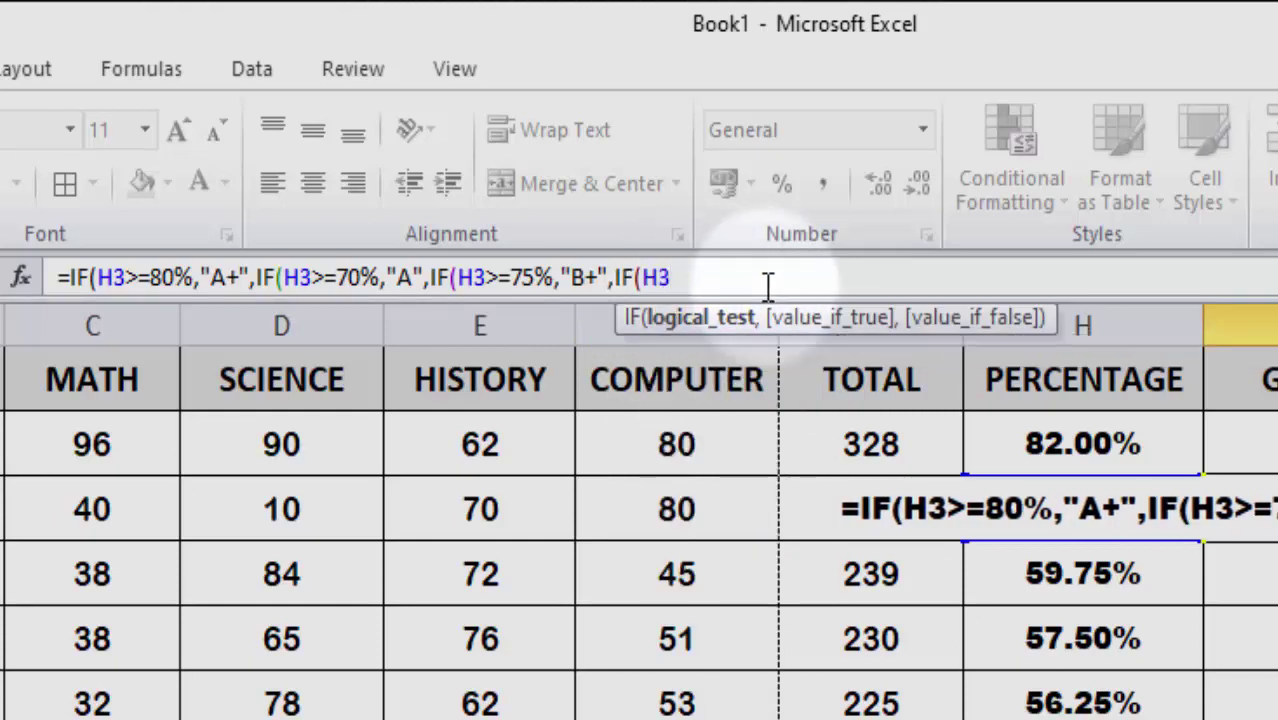
{"action": "type", "text": ">"}
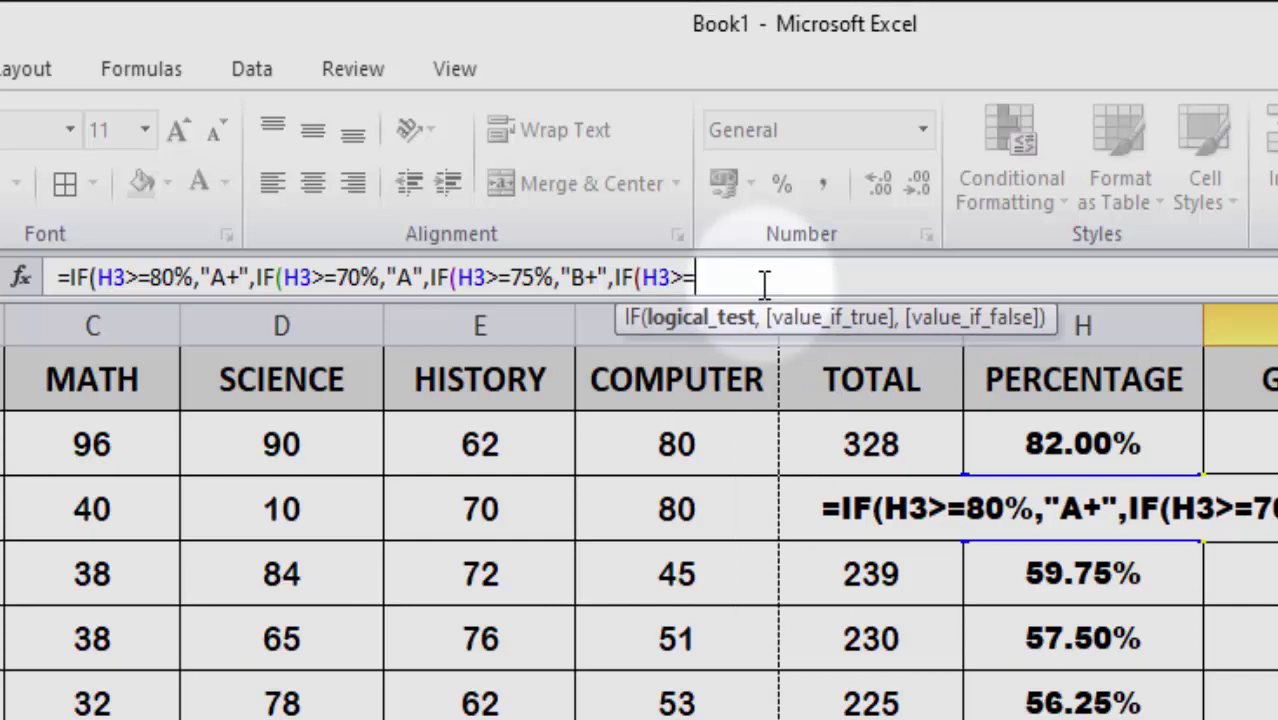
{"action": "type", "text": "=70"}
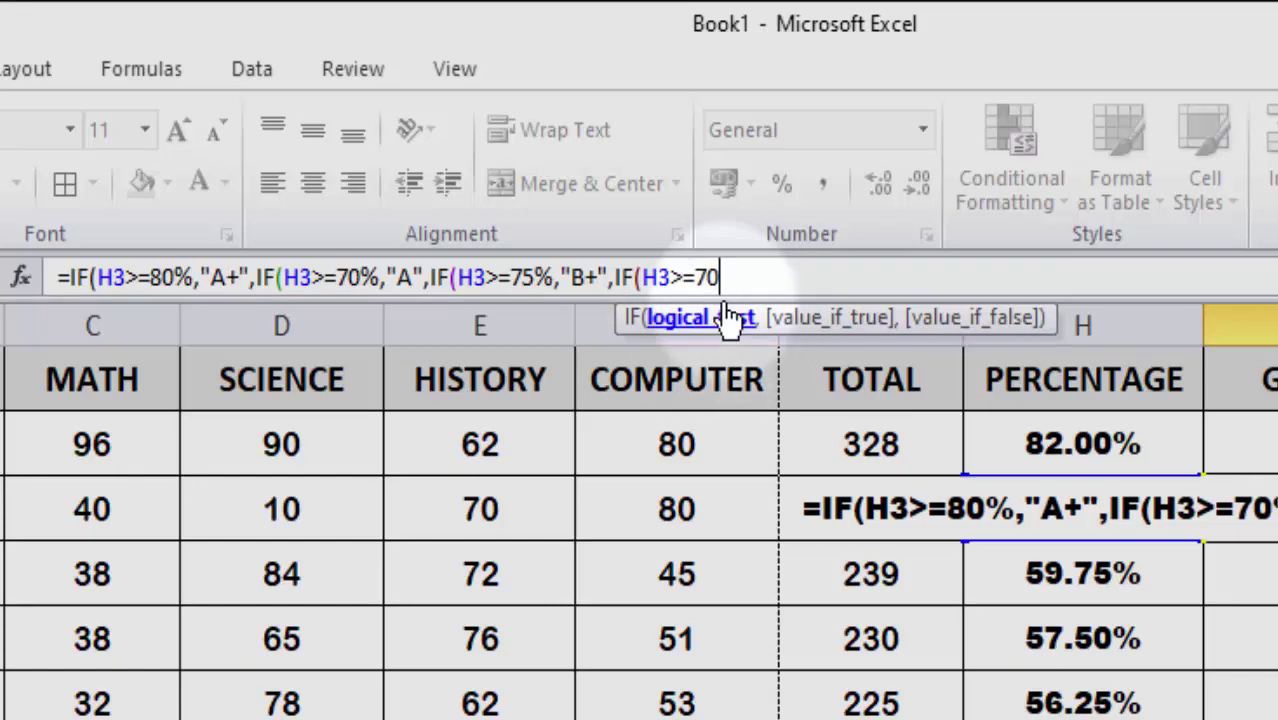
{"action": "type", "text": "%"}
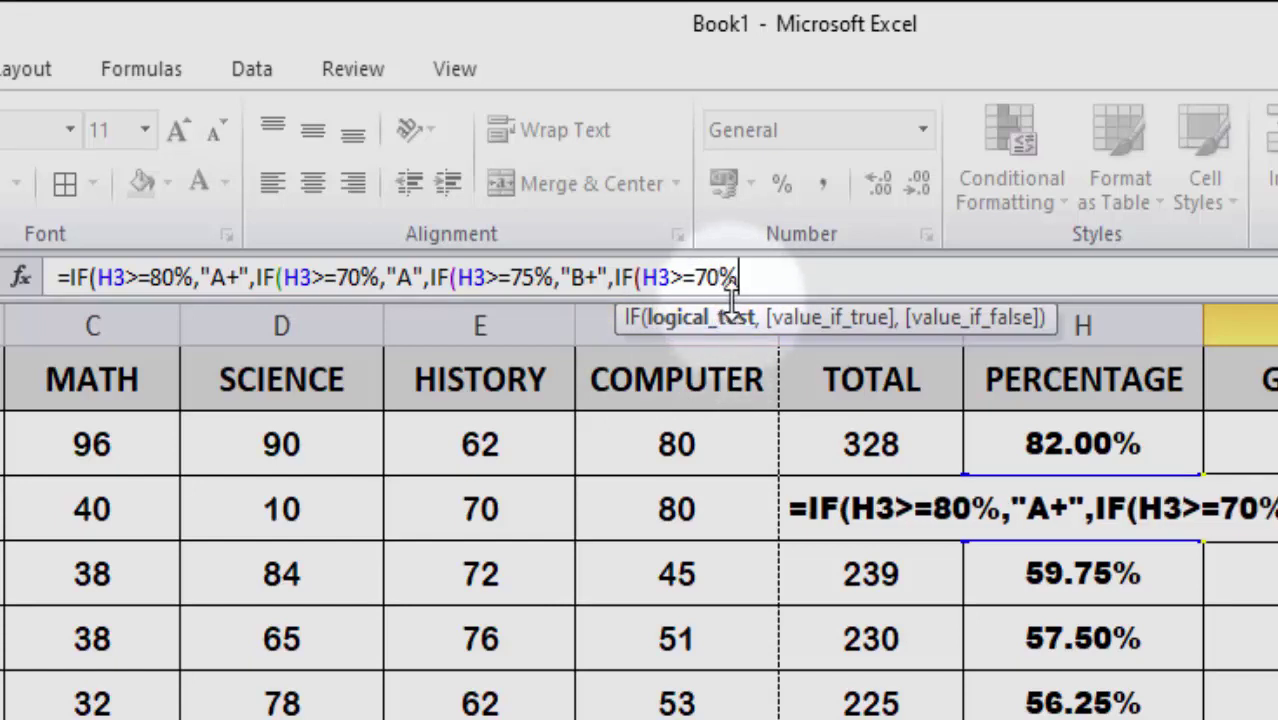
Step: Set "B" as the value if true for the fourth IF in the I3 formula
{"action": "type", "text": "B"}
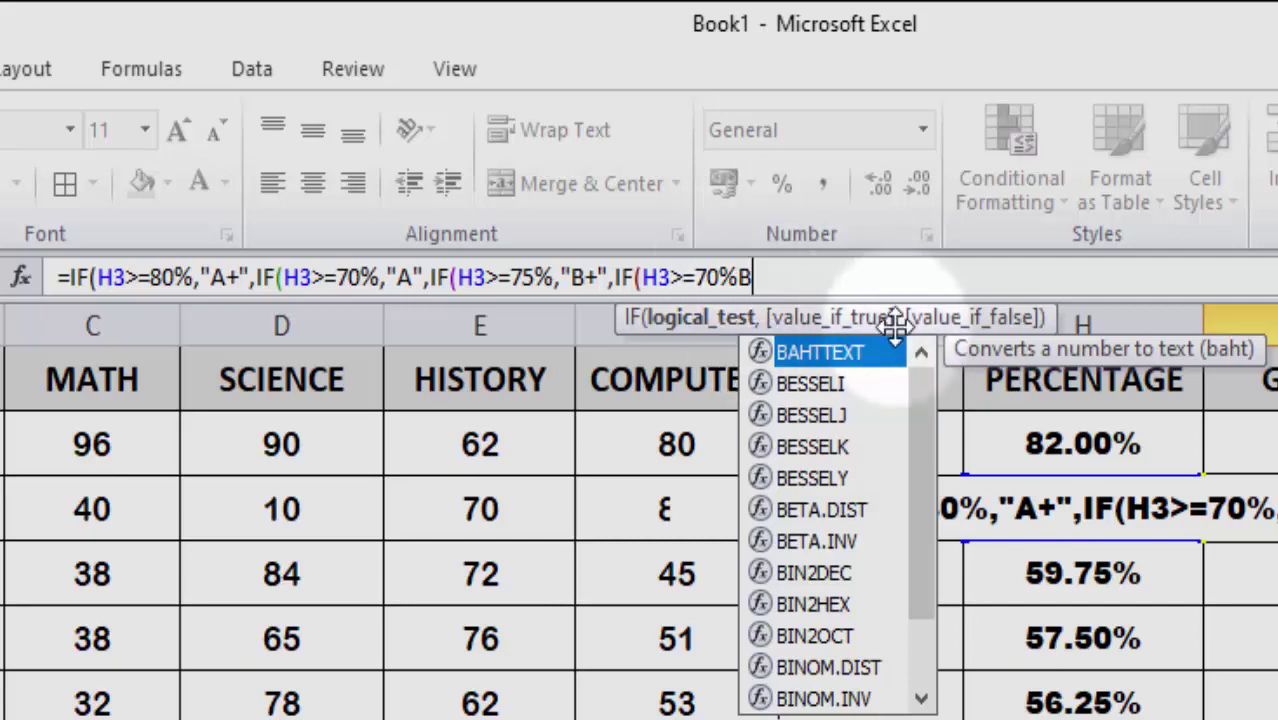
{"action": "left_click", "coordinate": [741, 279]}
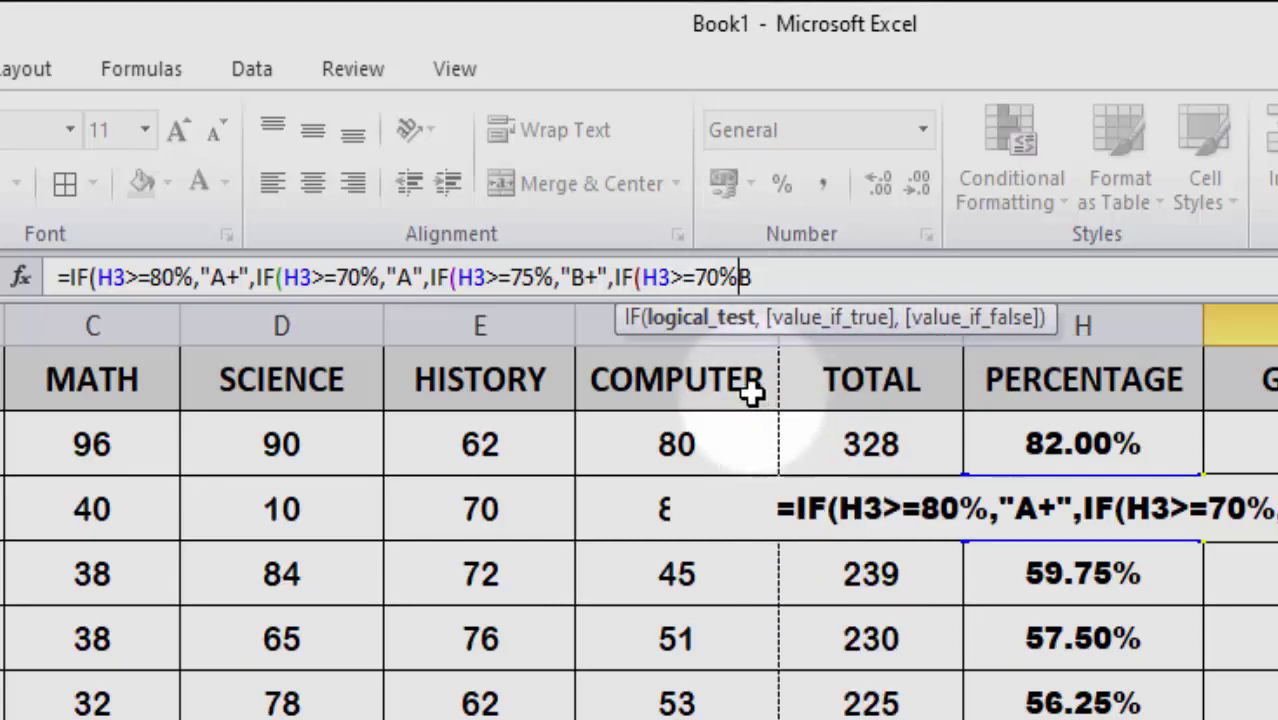
{"action": "type", "text": ","}
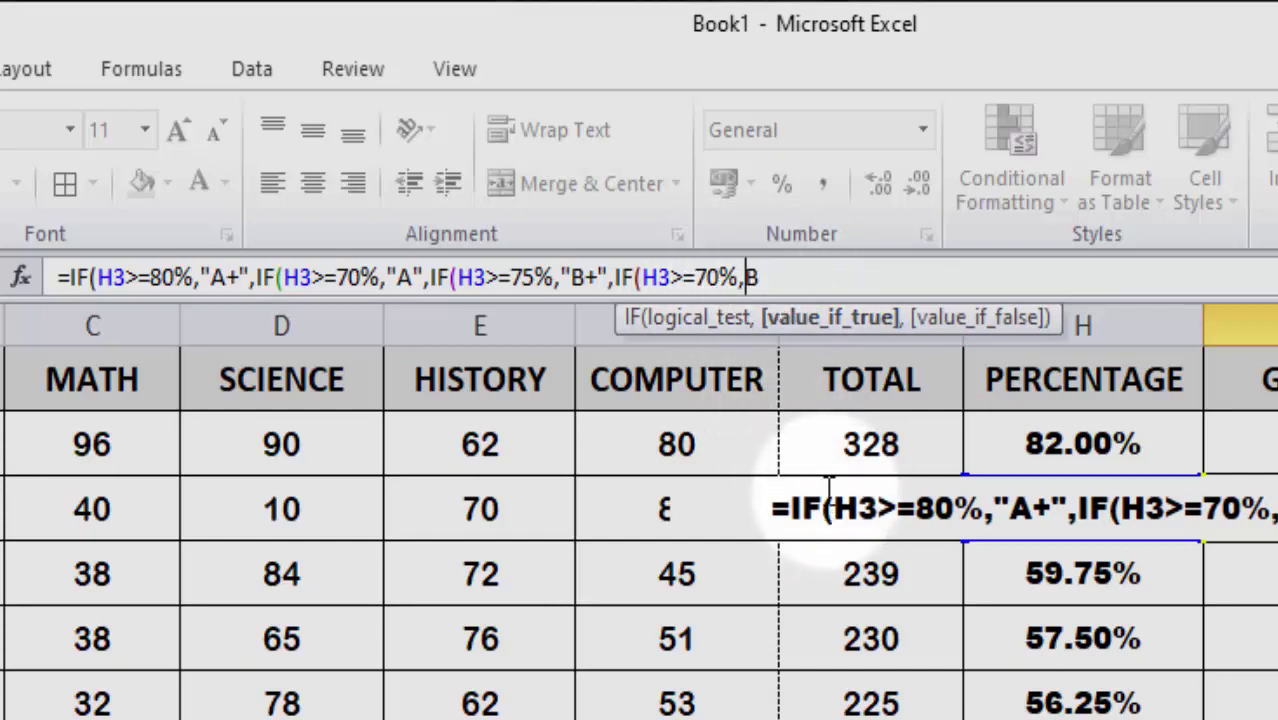
{"action": "type", "text": "\""}
{"action": "left_click", "coordinate": [831, 279]}
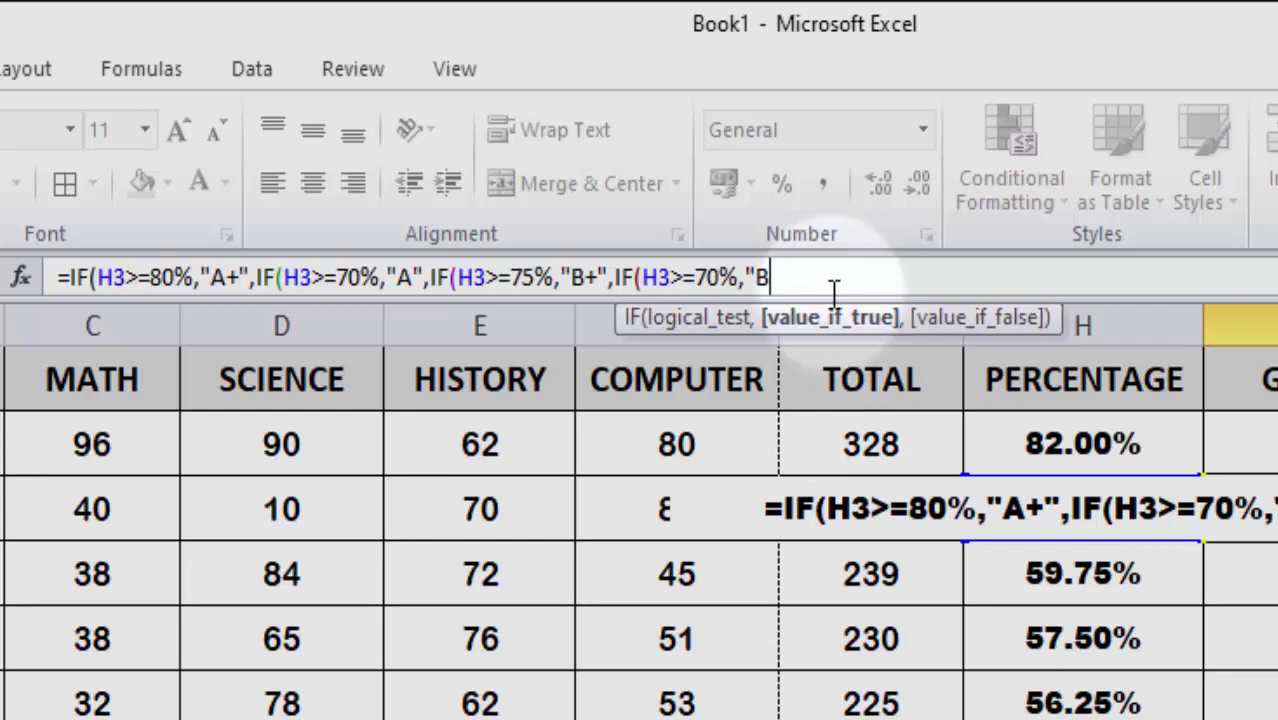
{"action": "type", "text": "\""}
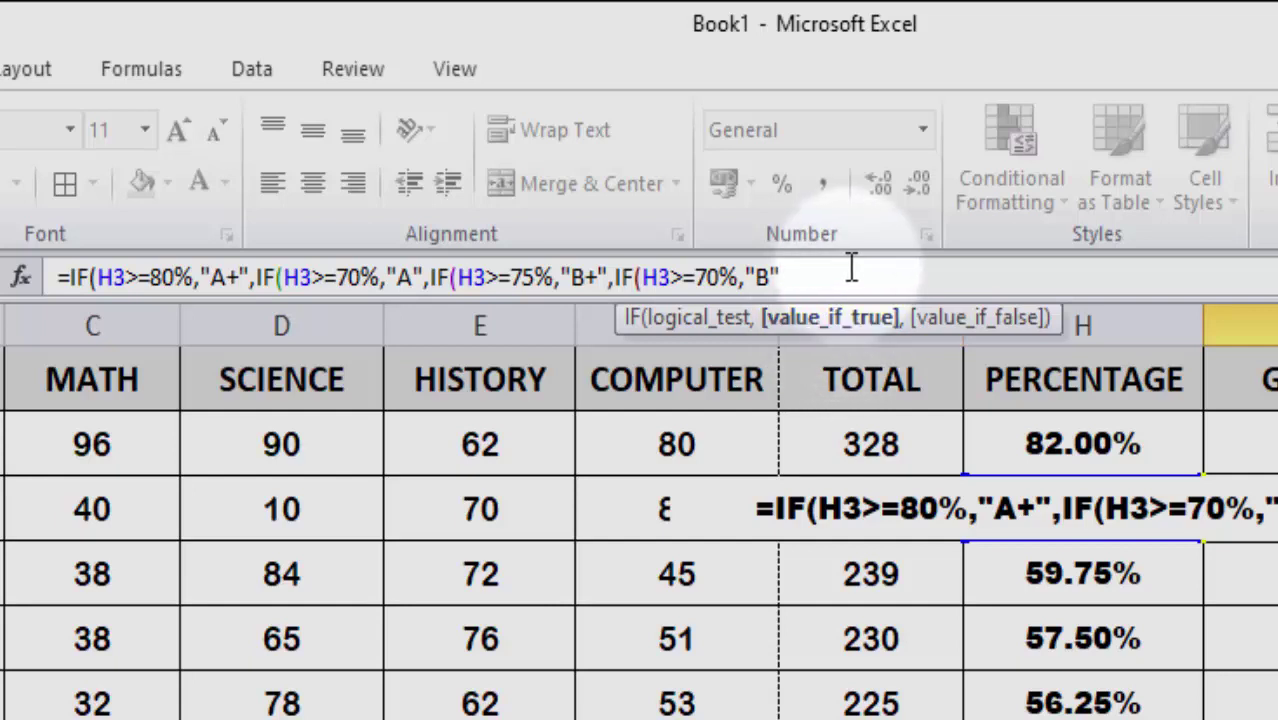
{"action": "type", "text": ","}
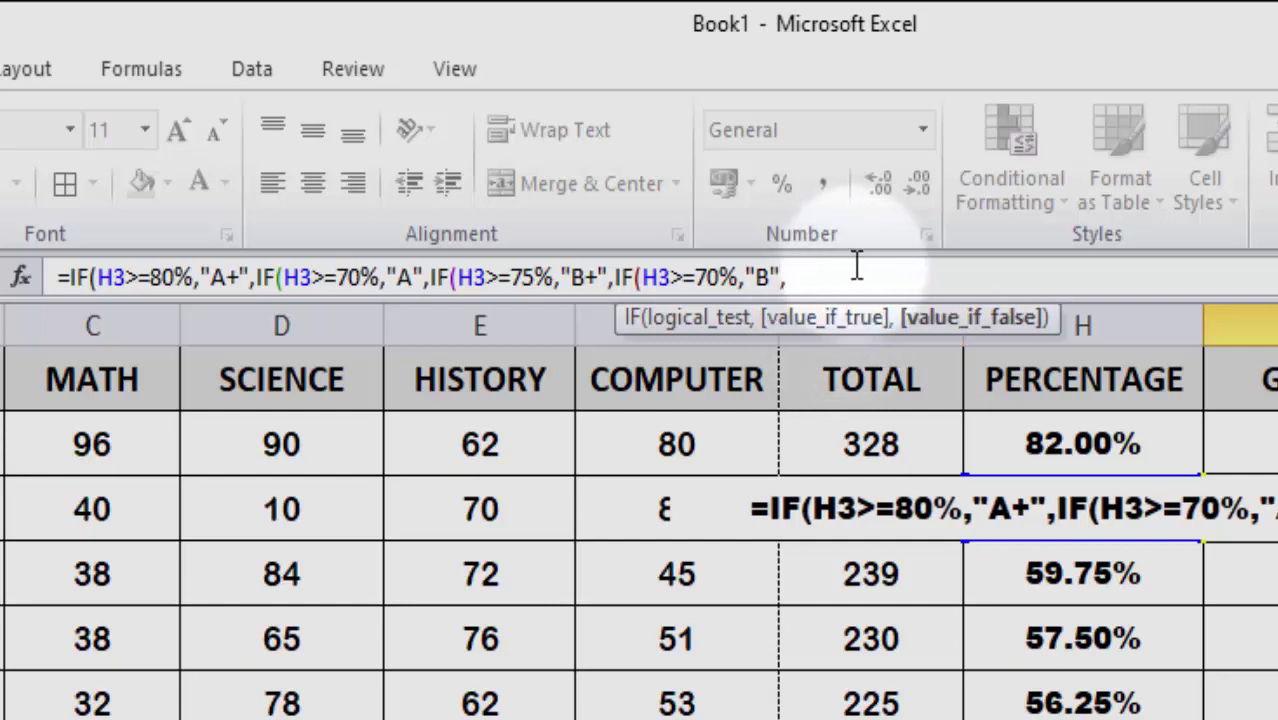
Step: Nest a fifth IF in the I3 formula that tests H3>=60% and returns "C"
{"action": "type", "text": "IF"}
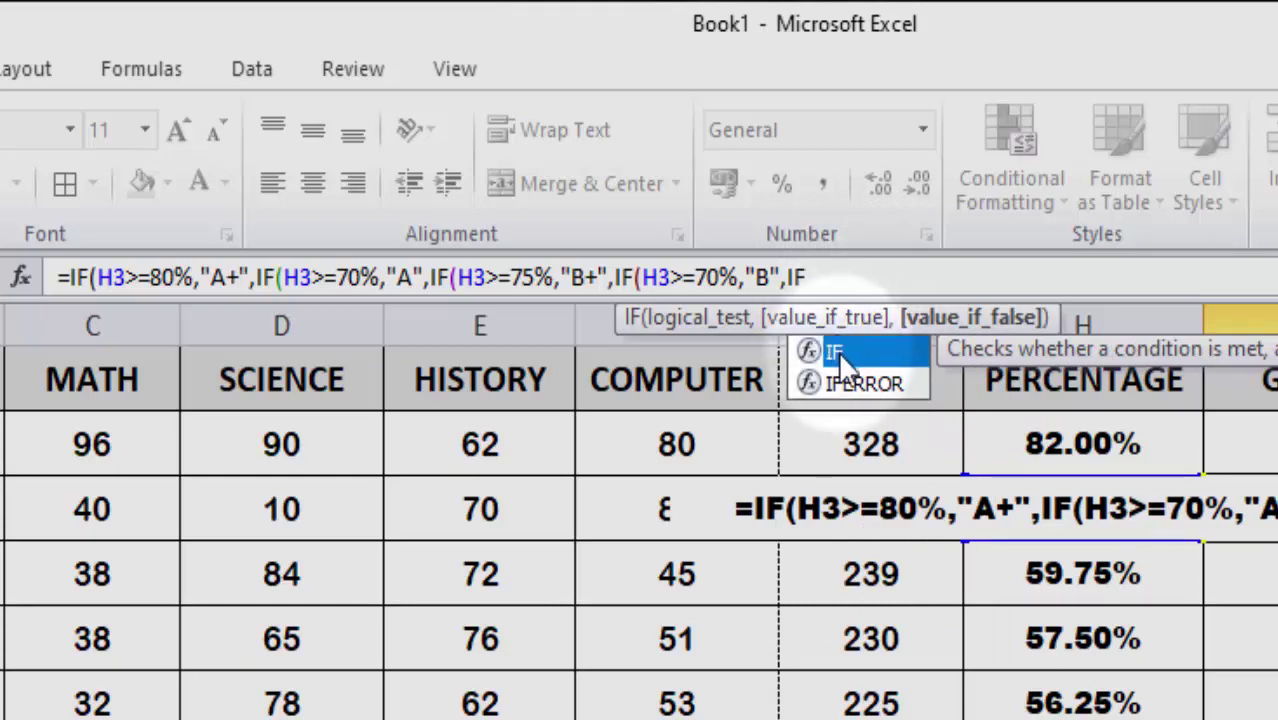
{"action": "double_click", "coordinate": [838, 351]}
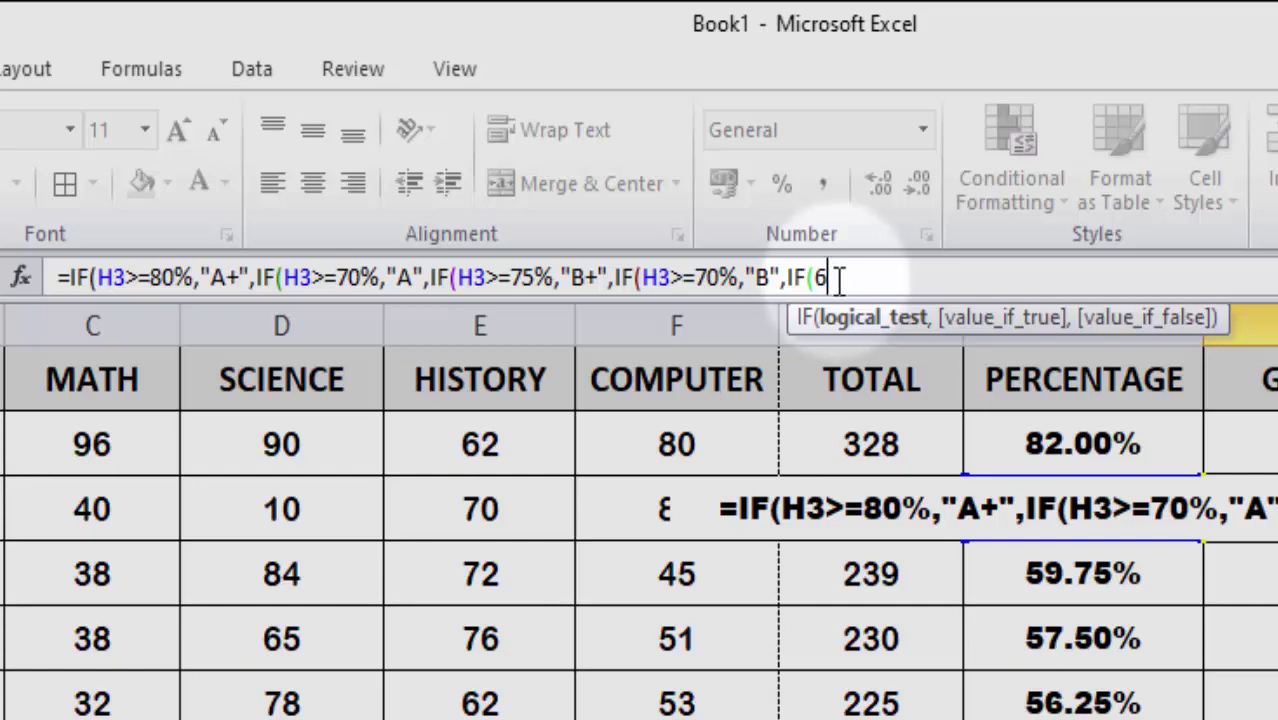
{"action": "key", "text": "BackSpace"}
{"action": "type", "text": "H3"}
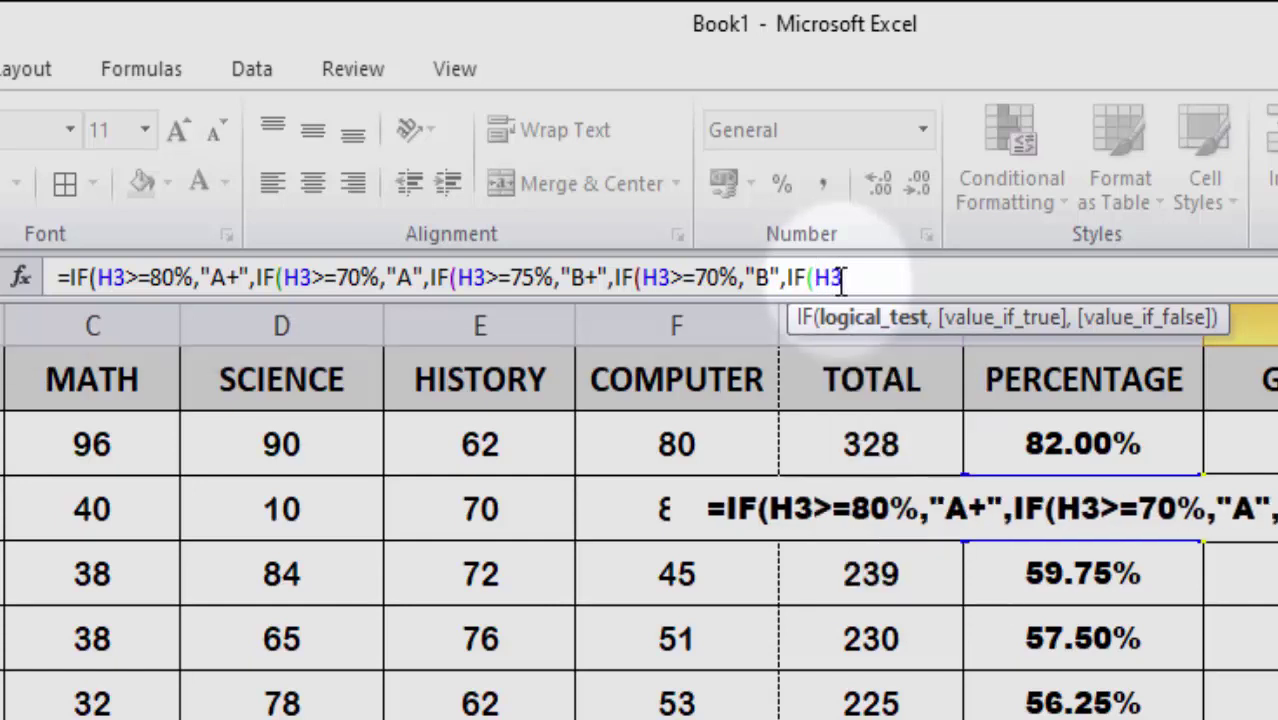
{"action": "type", "text": ">="}
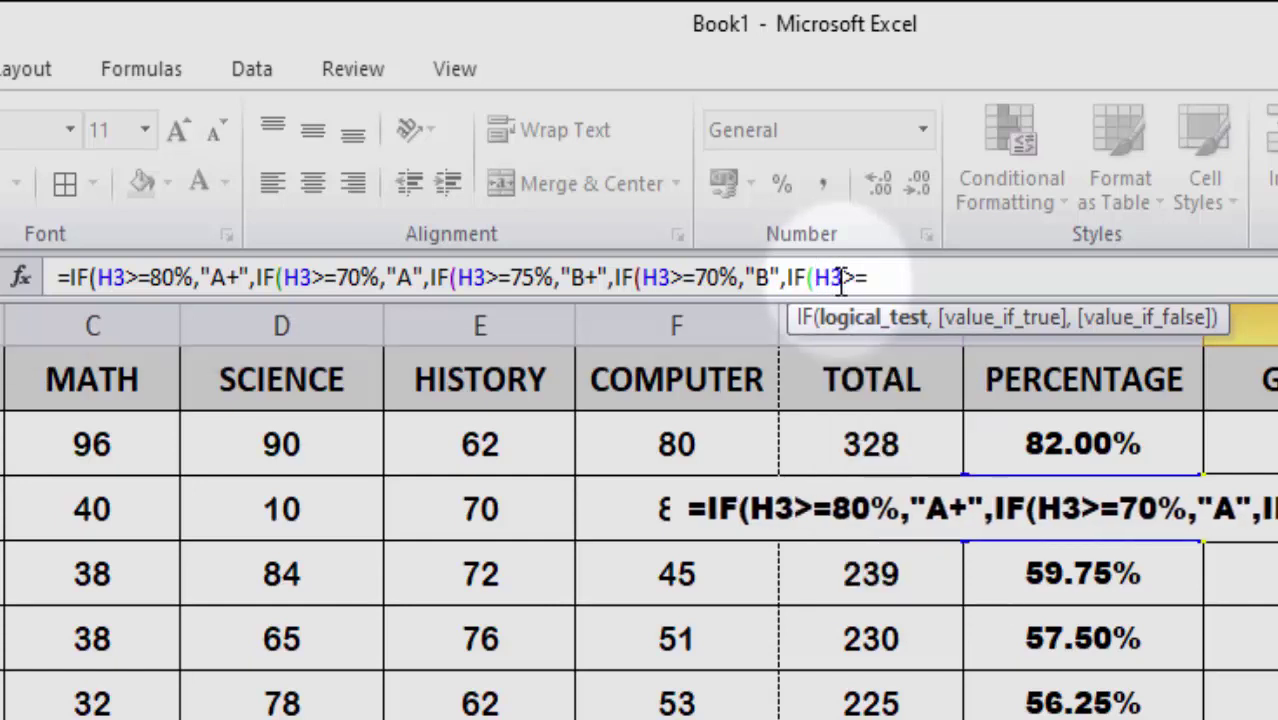
{"action": "type", "text": "6"}
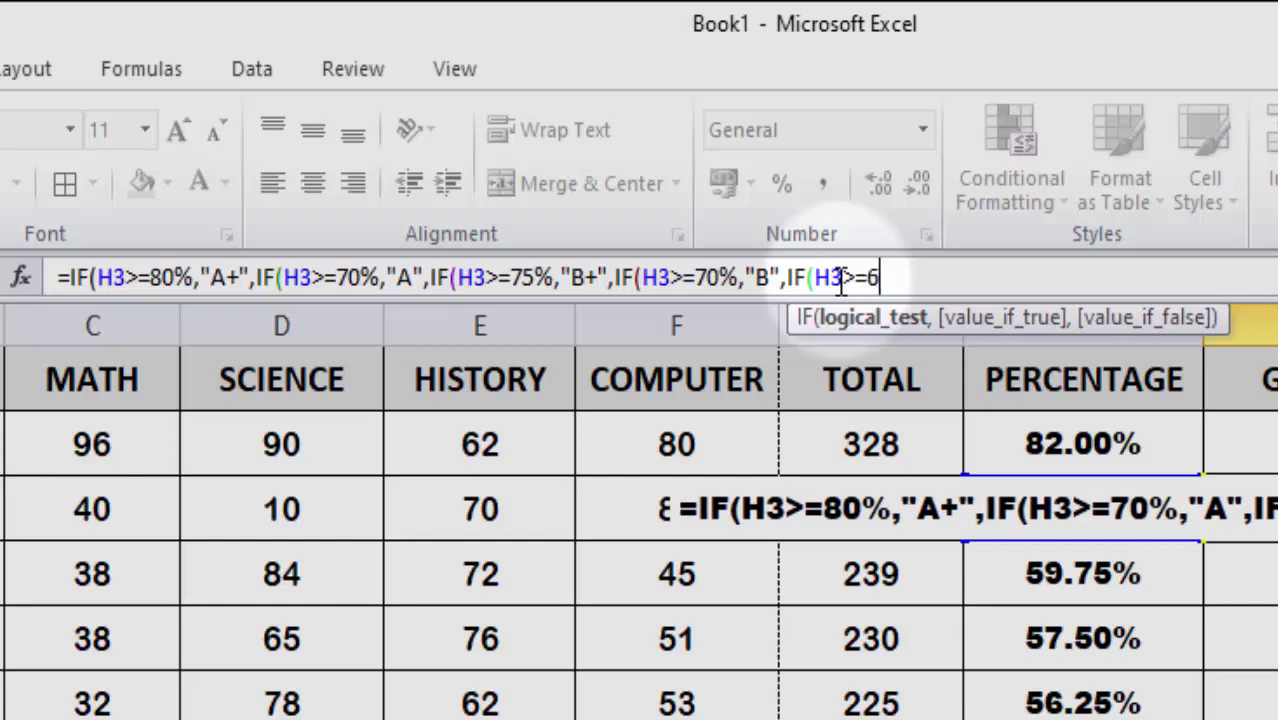
{"action": "type", "text": "0%"}
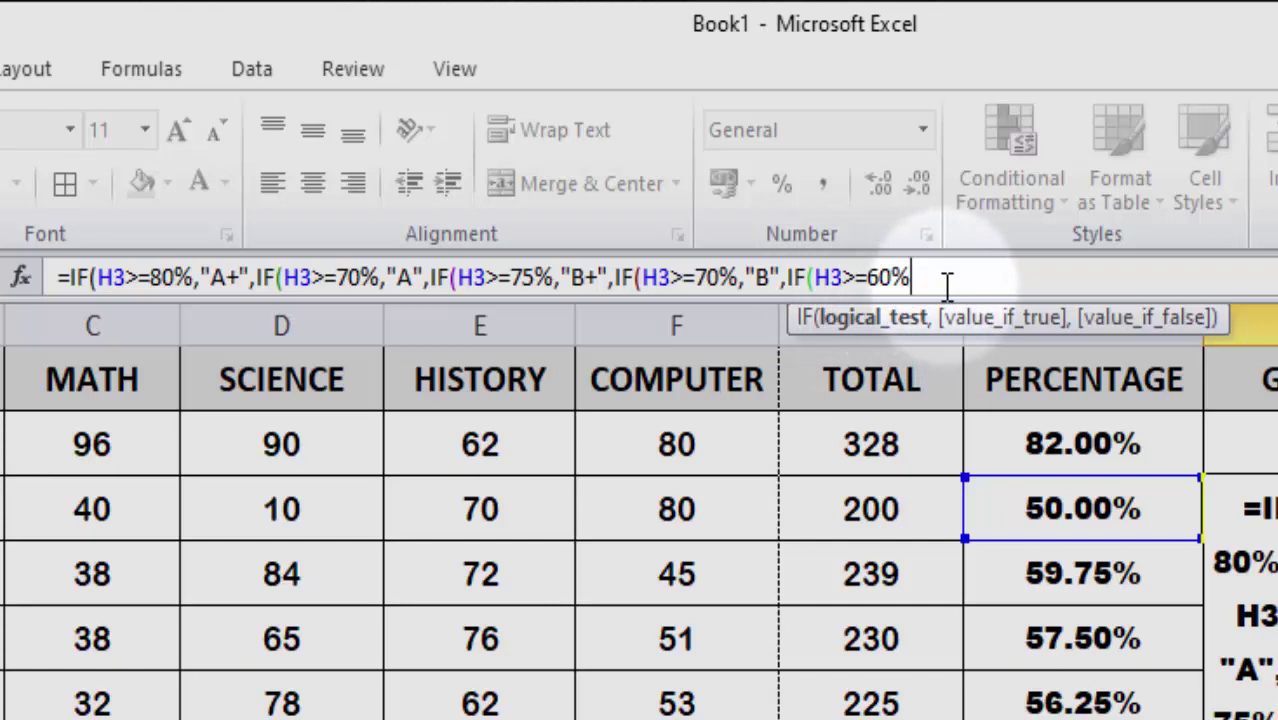
{"action": "type", "text": ","}
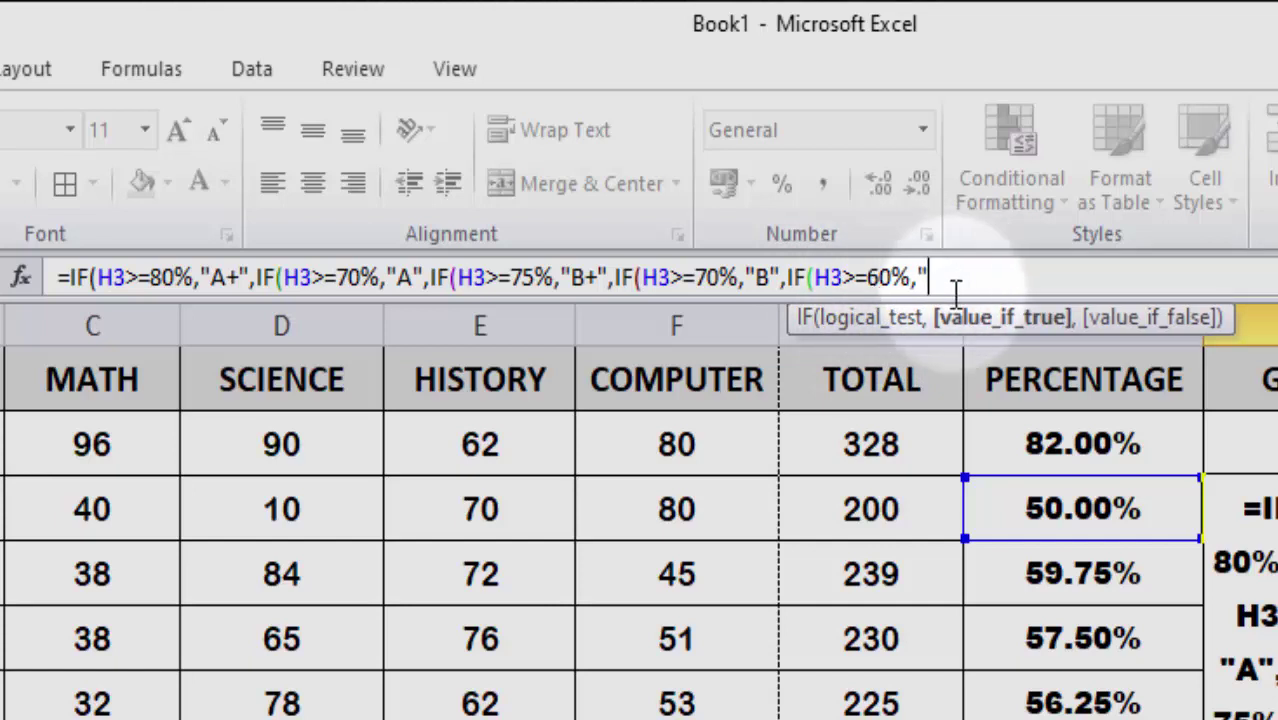
{"action": "type", "text": "\"C\","}
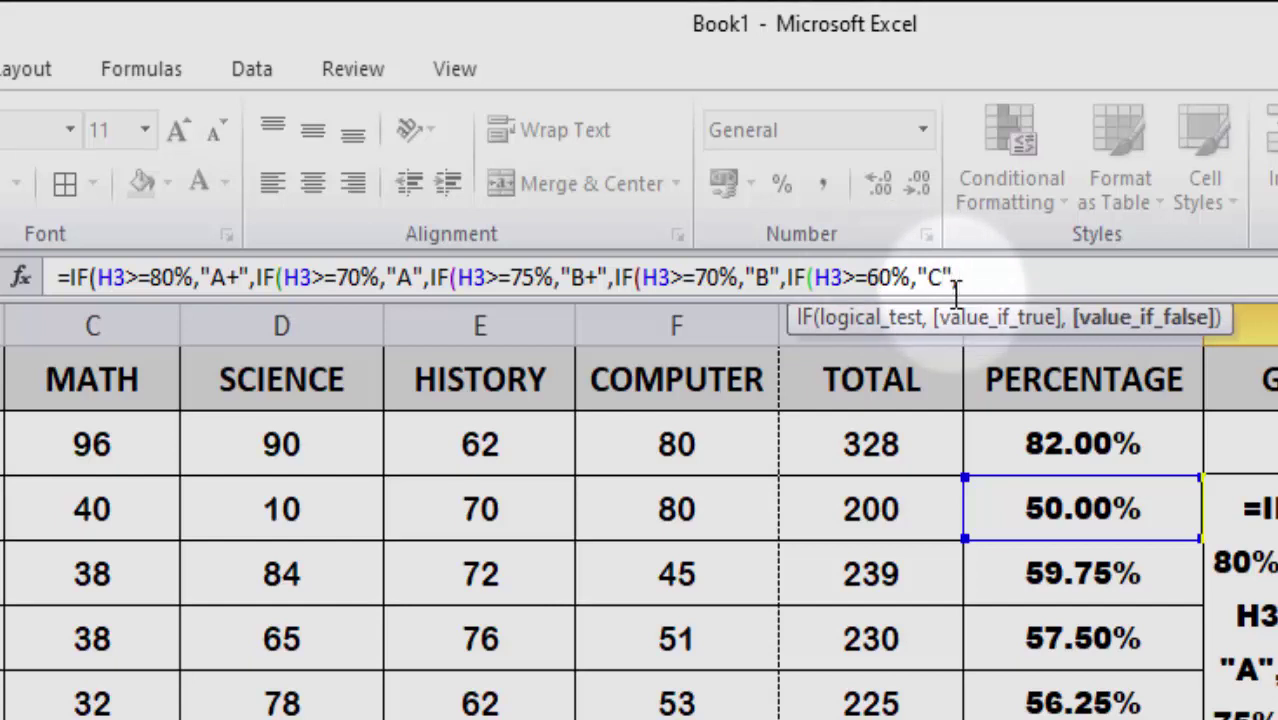
Step: Nest a sixth IF in the I3 formula that tests H3>=50% and returns "D"
{"action": "type", "text": "IF"}
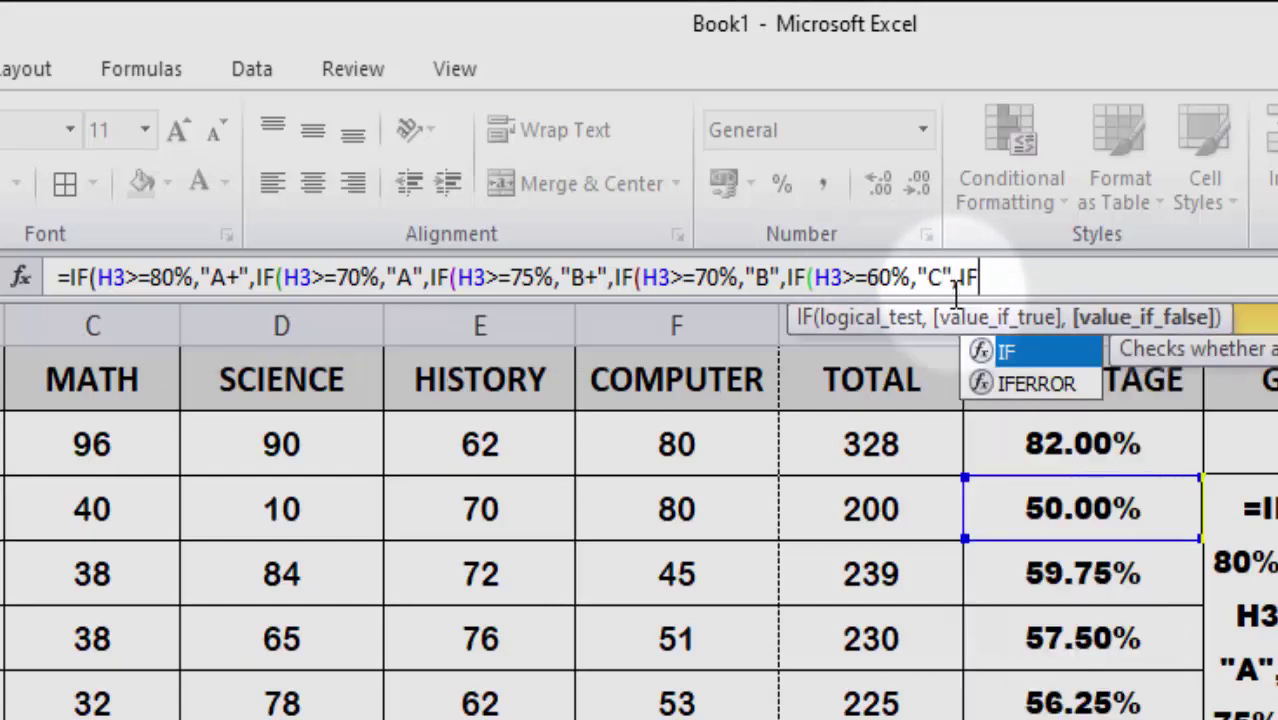
{"action": "double_click", "coordinate": [1005, 354]}
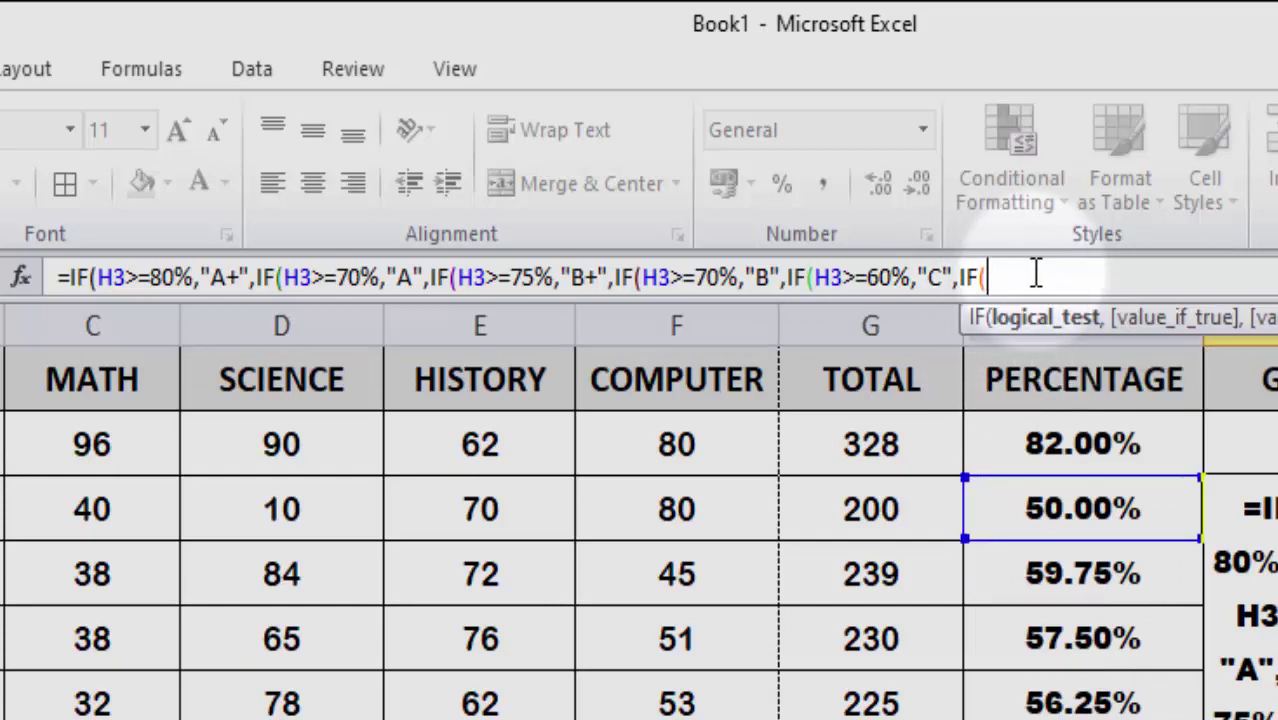
{"action": "type", "text": "H3>="}
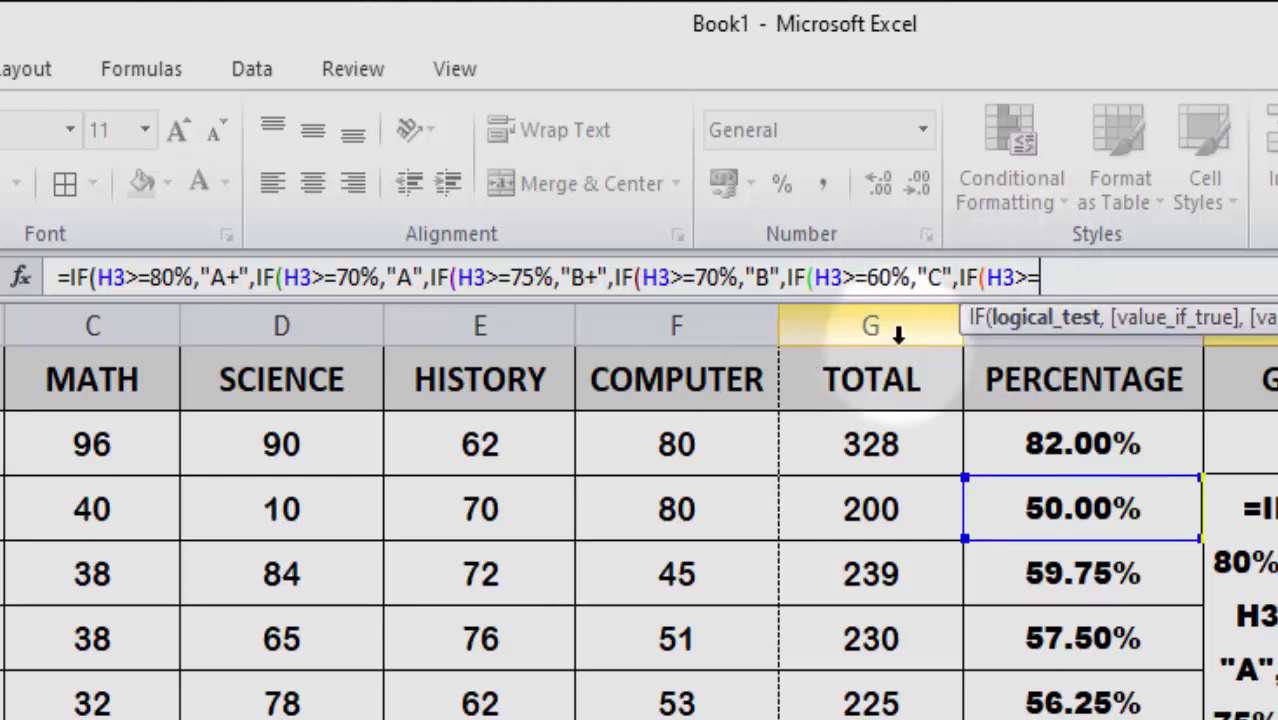
{"action": "type", "text": "50%"}
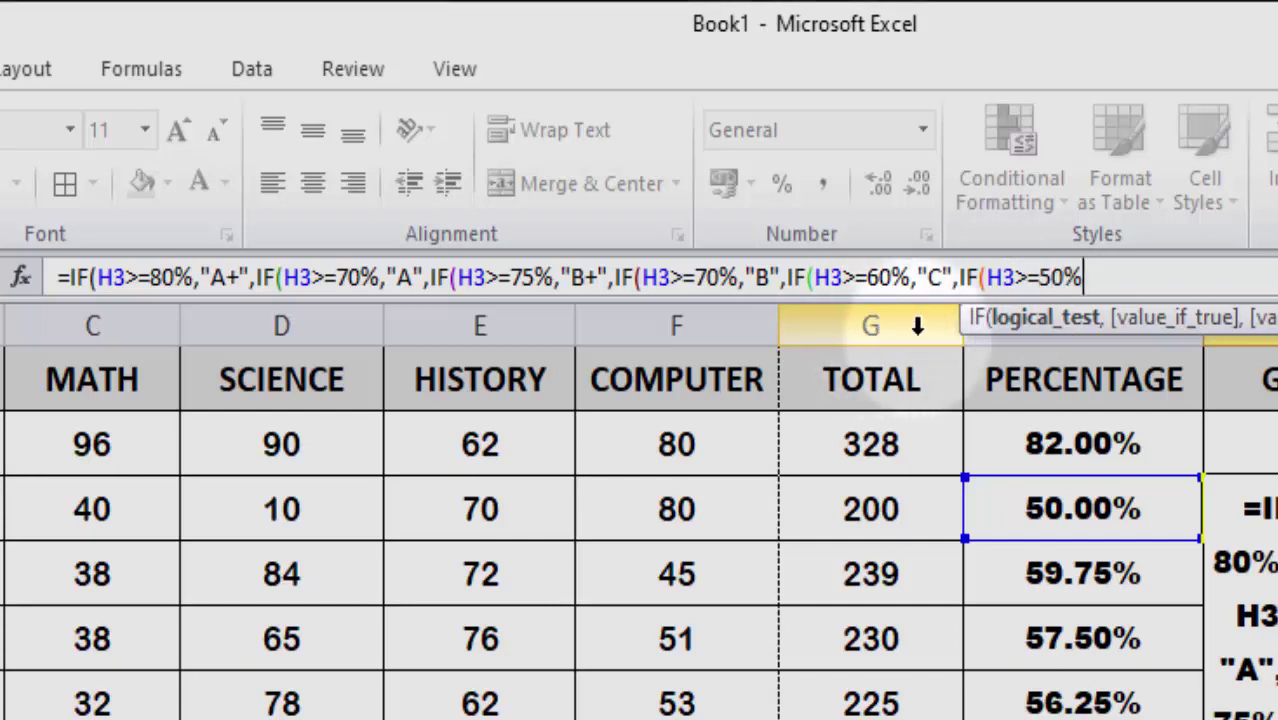
{"action": "type", "text": ",\"D"}
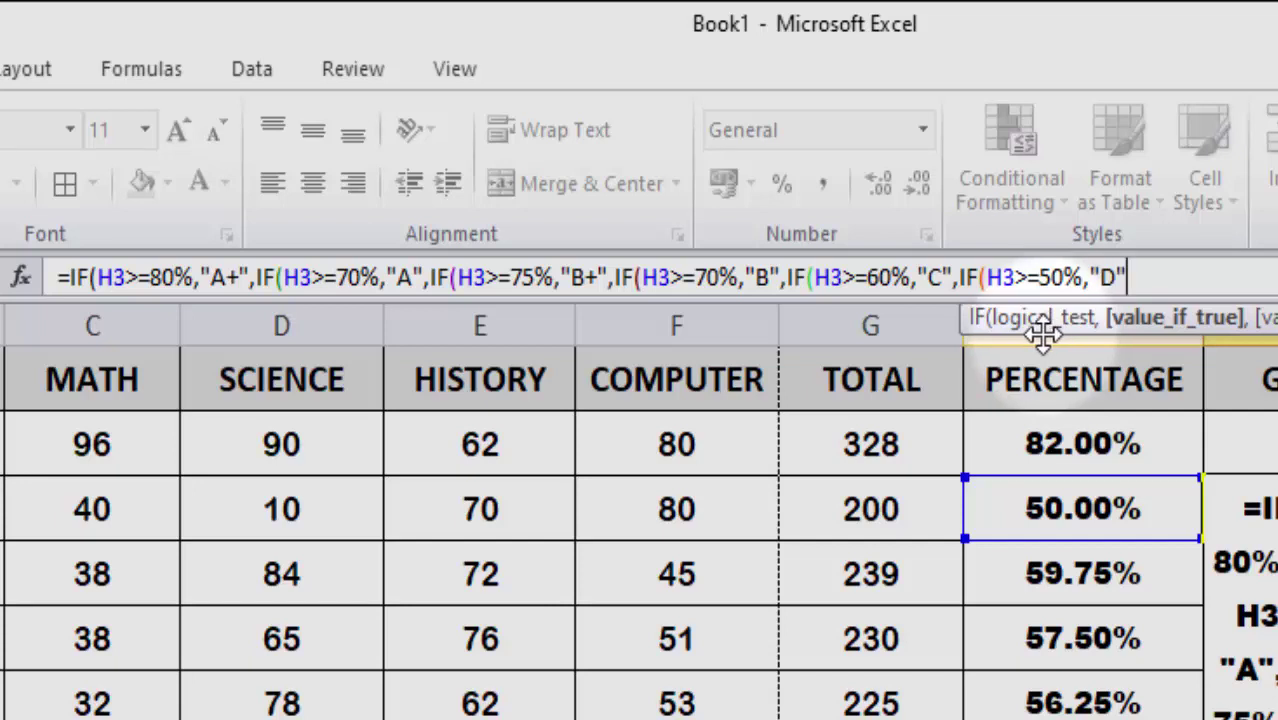
Step: Nest a seventh IF in the I3 formula that tests H3<=39% and returns "FAIL"
{"action": "type", "text": ",I"}
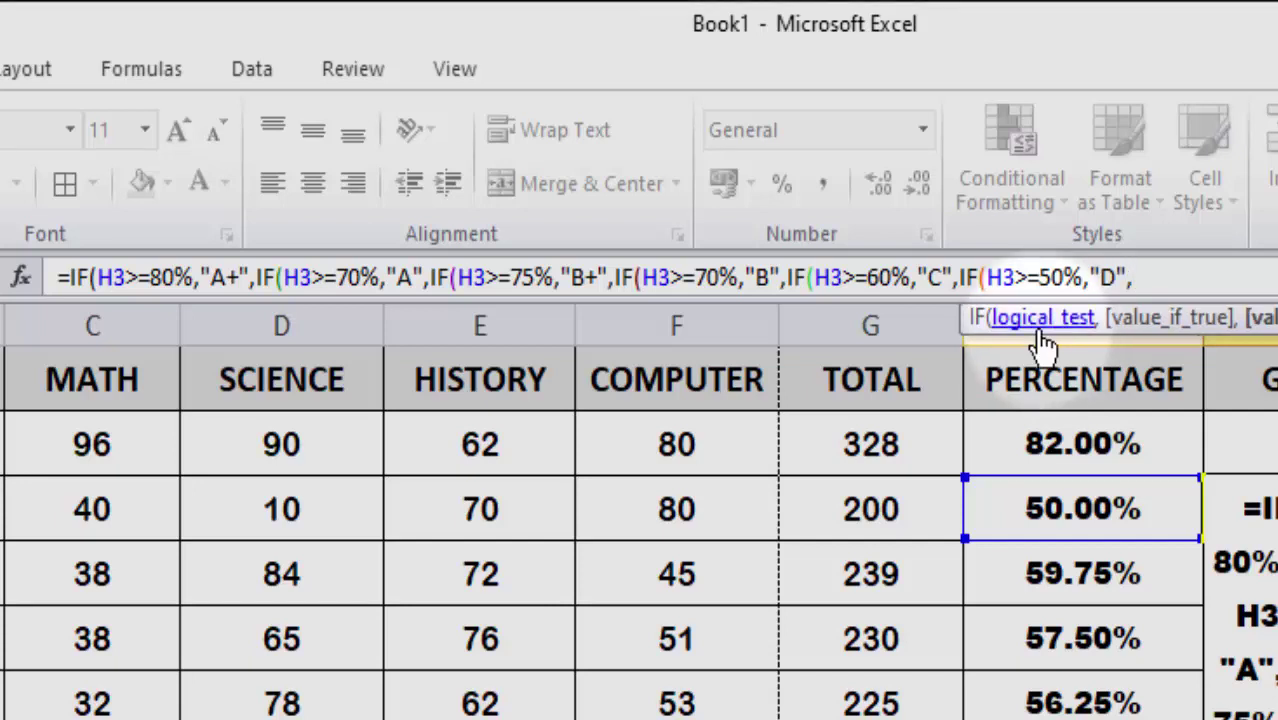
{"action": "type", "text": "F"}
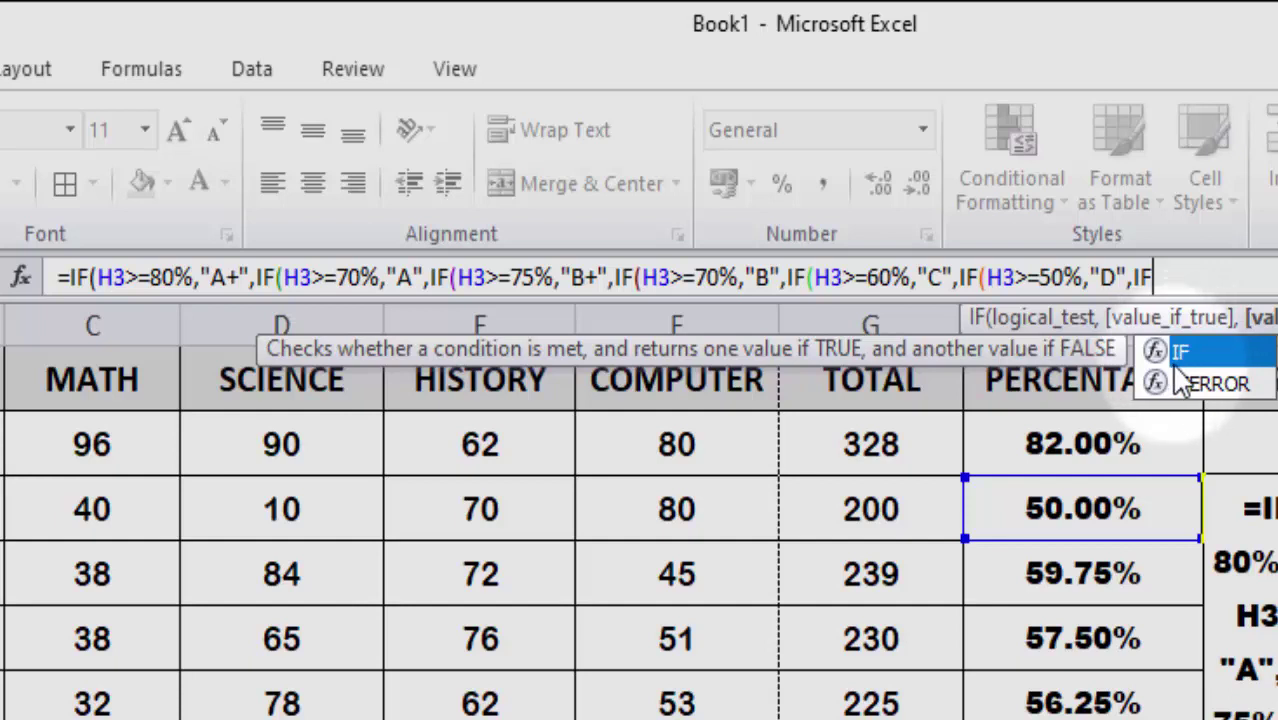
{"action": "key", "text": "Tab"}
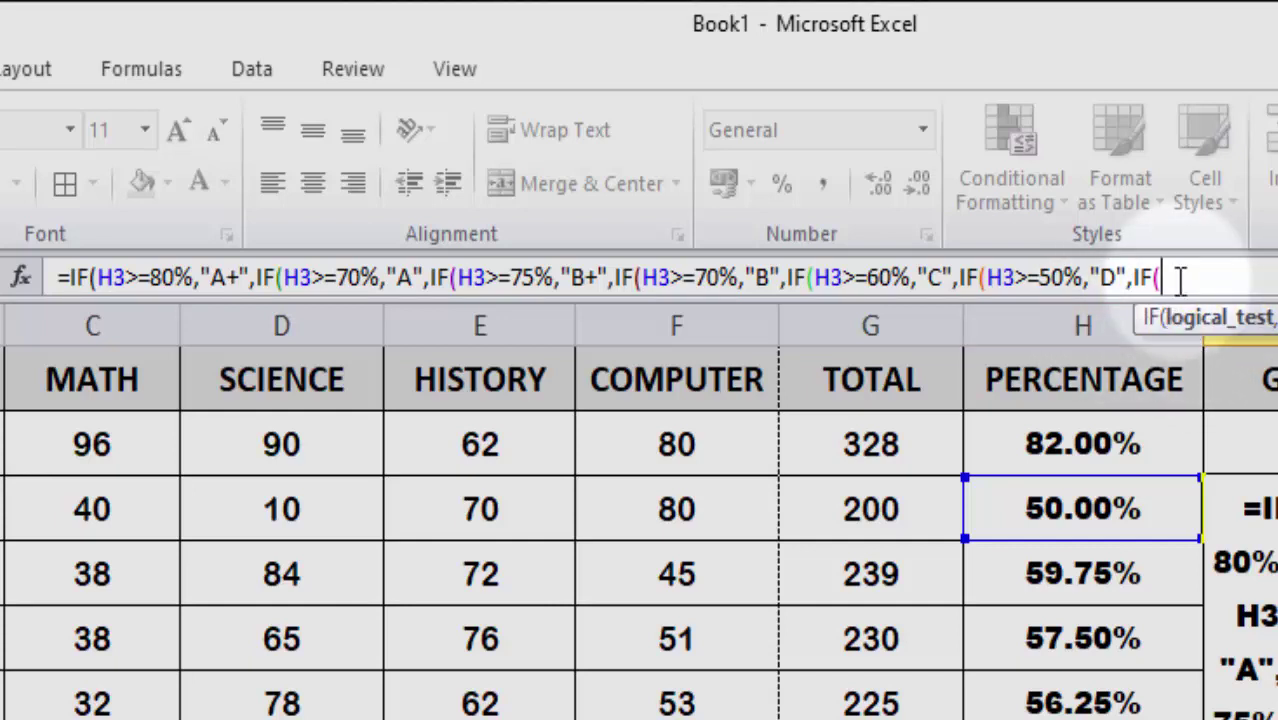
{"action": "type", "text": "H3"}
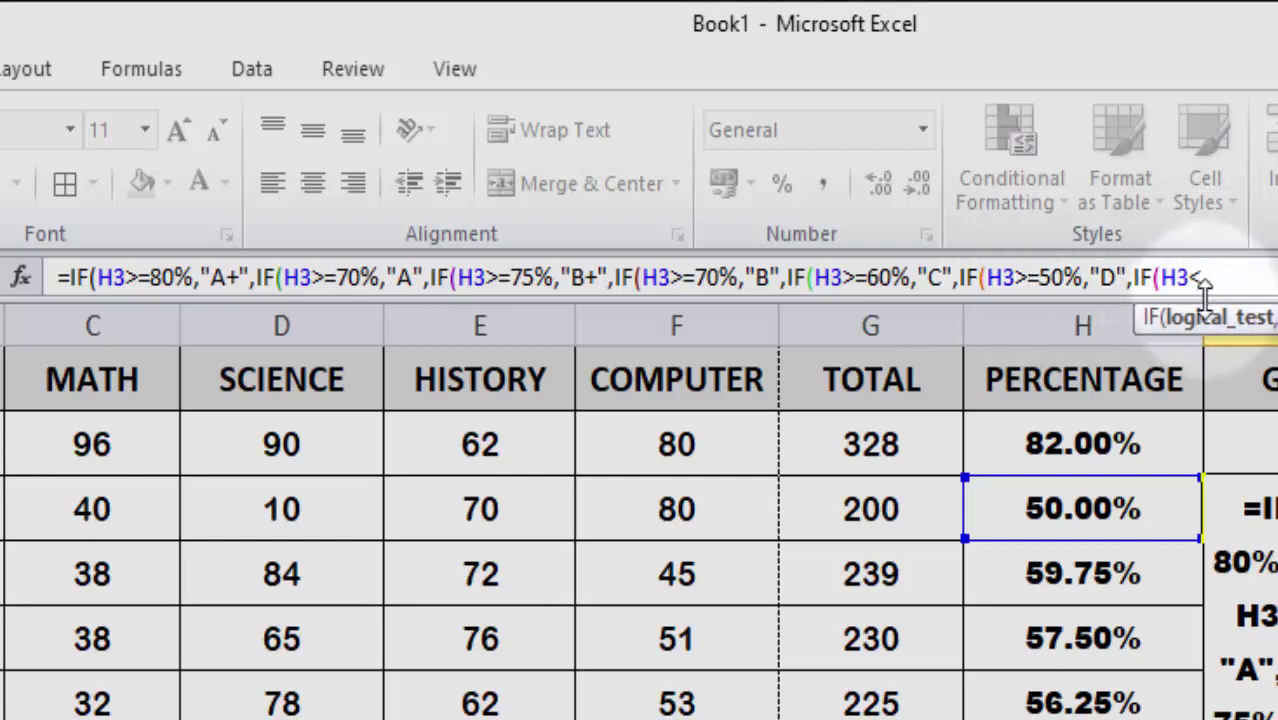
{"action": "type", "text": "<+"}
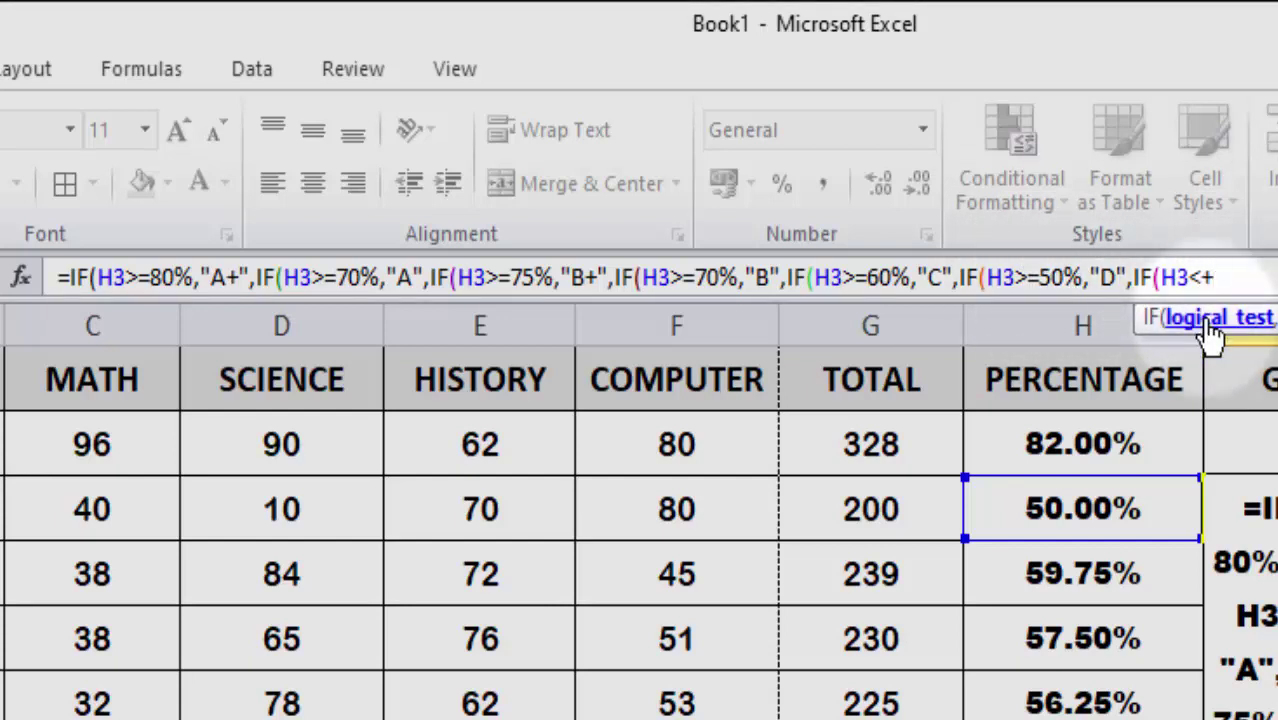
{"action": "key", "text": "BackSpace"}
{"action": "type", "text": "=39"}
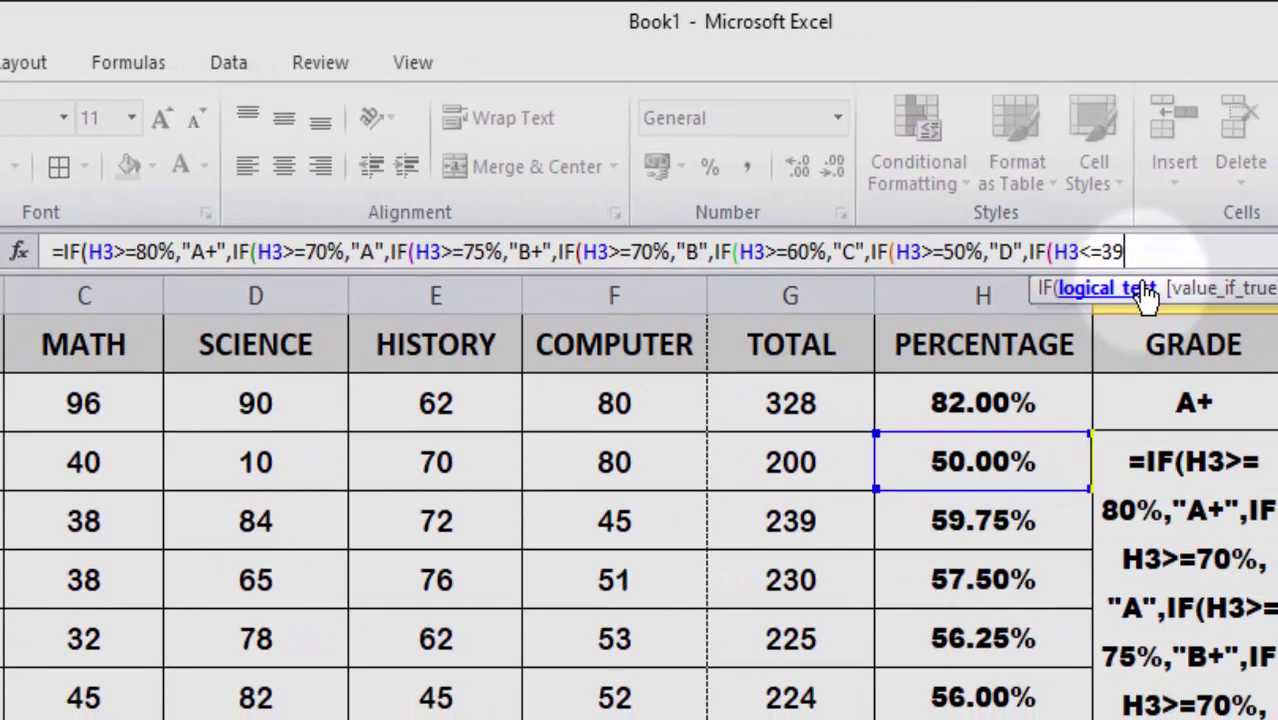
{"action": "type", "text": "%"}
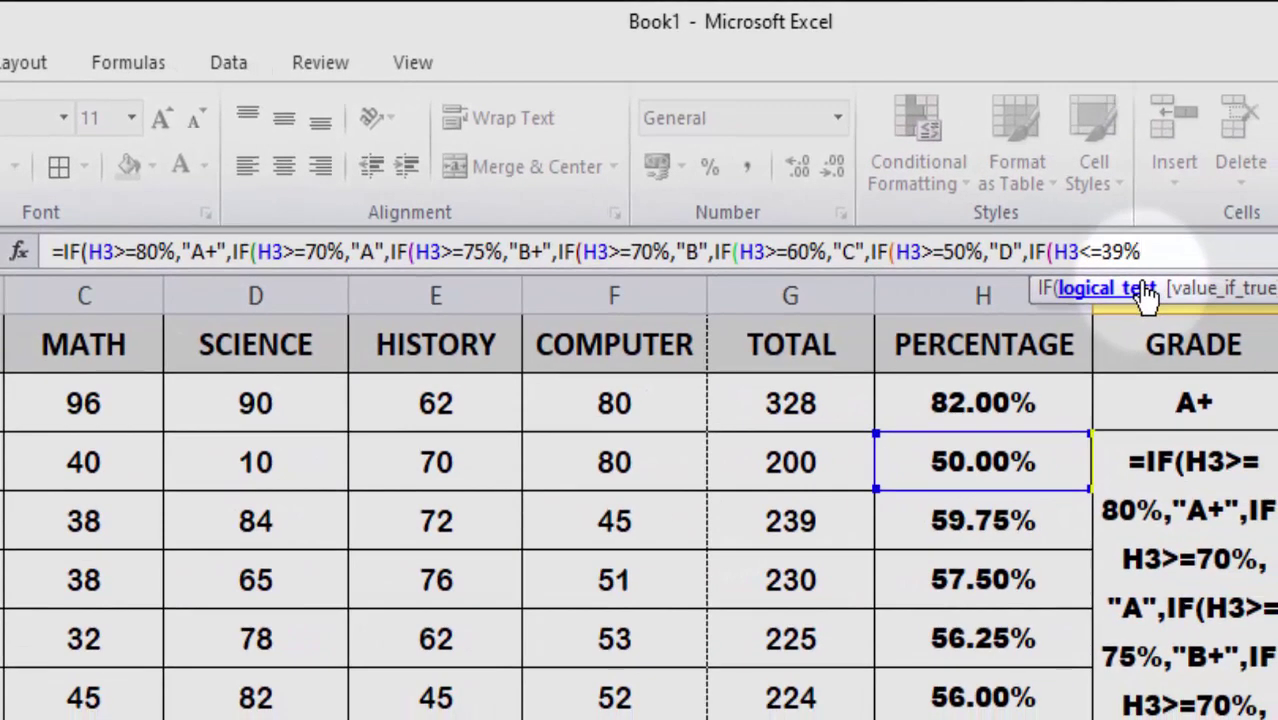
{"action": "type", "text": ",\"FAIL"}
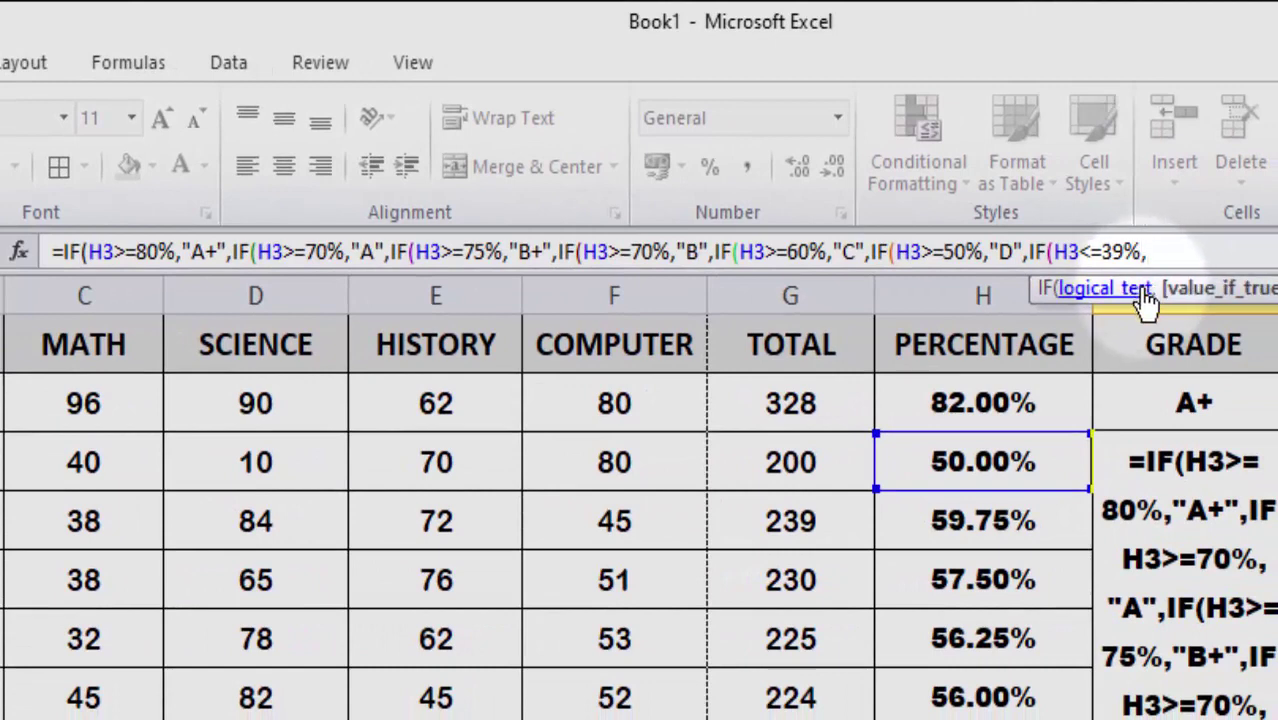
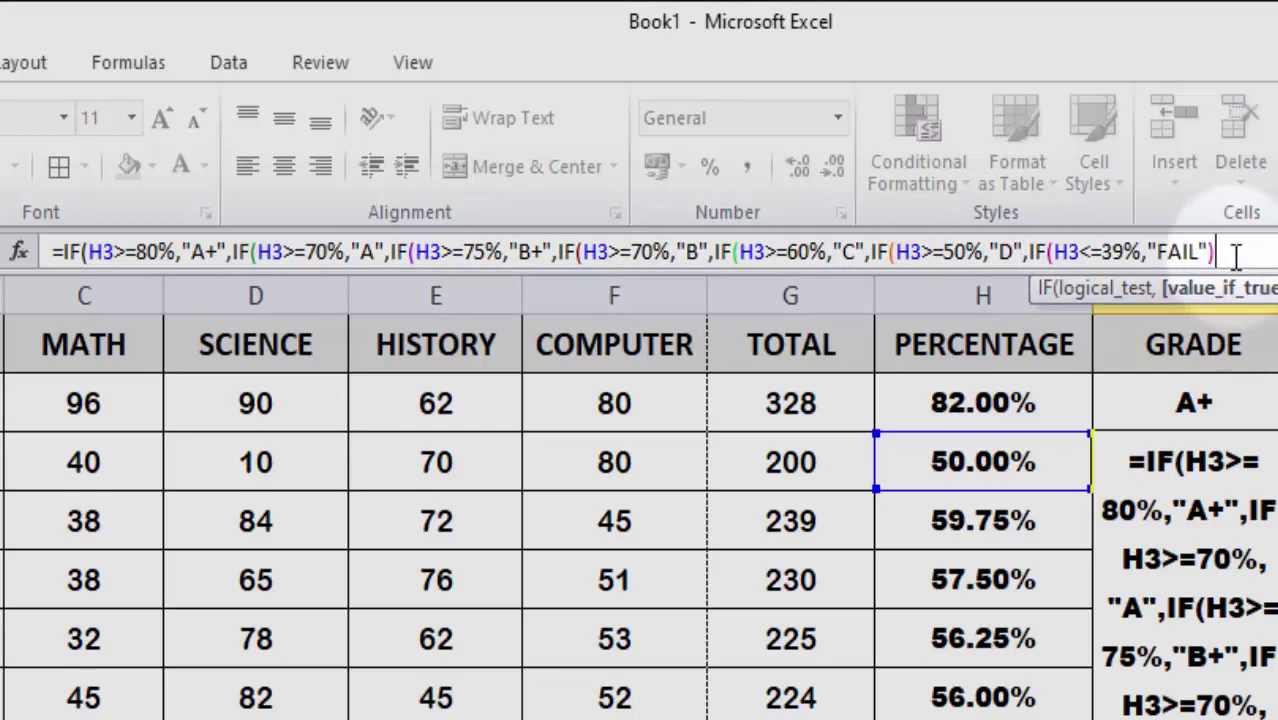
Step: Close all seven nested IFs with parentheses, enter the grade formula in I3 and reselect that cell
{"action": "type", "text": ")"}
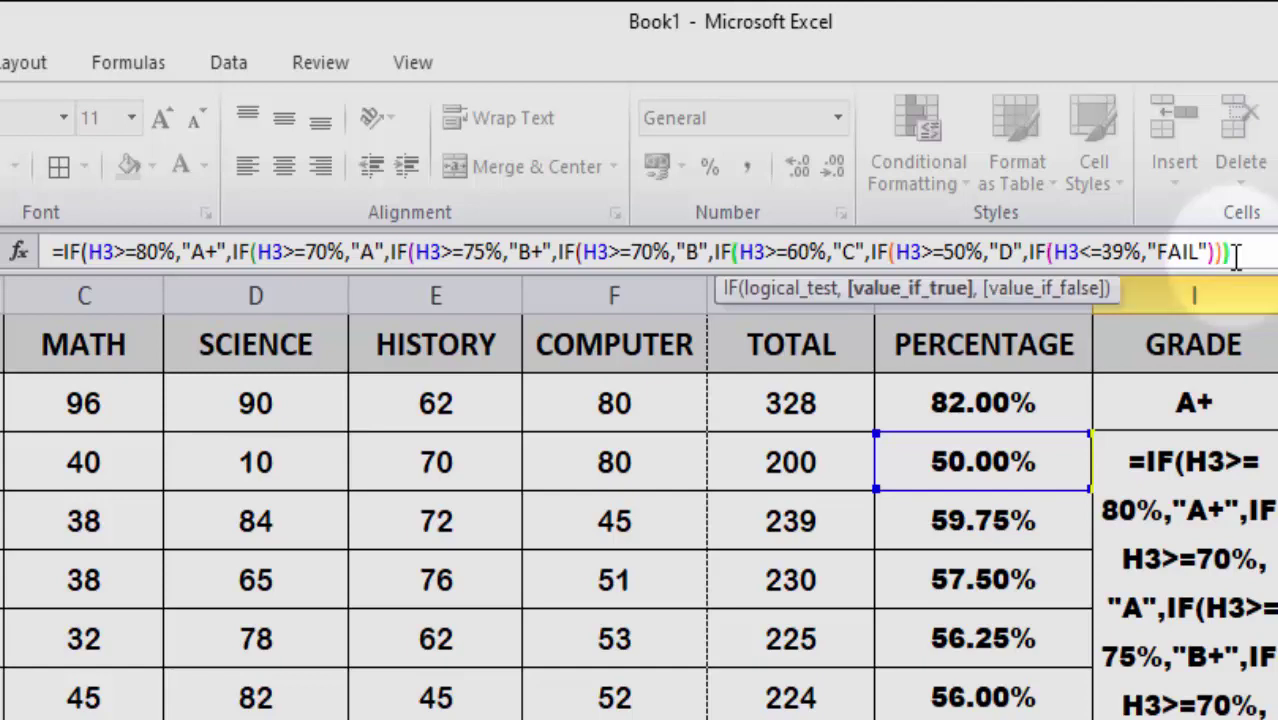
{"action": "type", "text": "))))"}
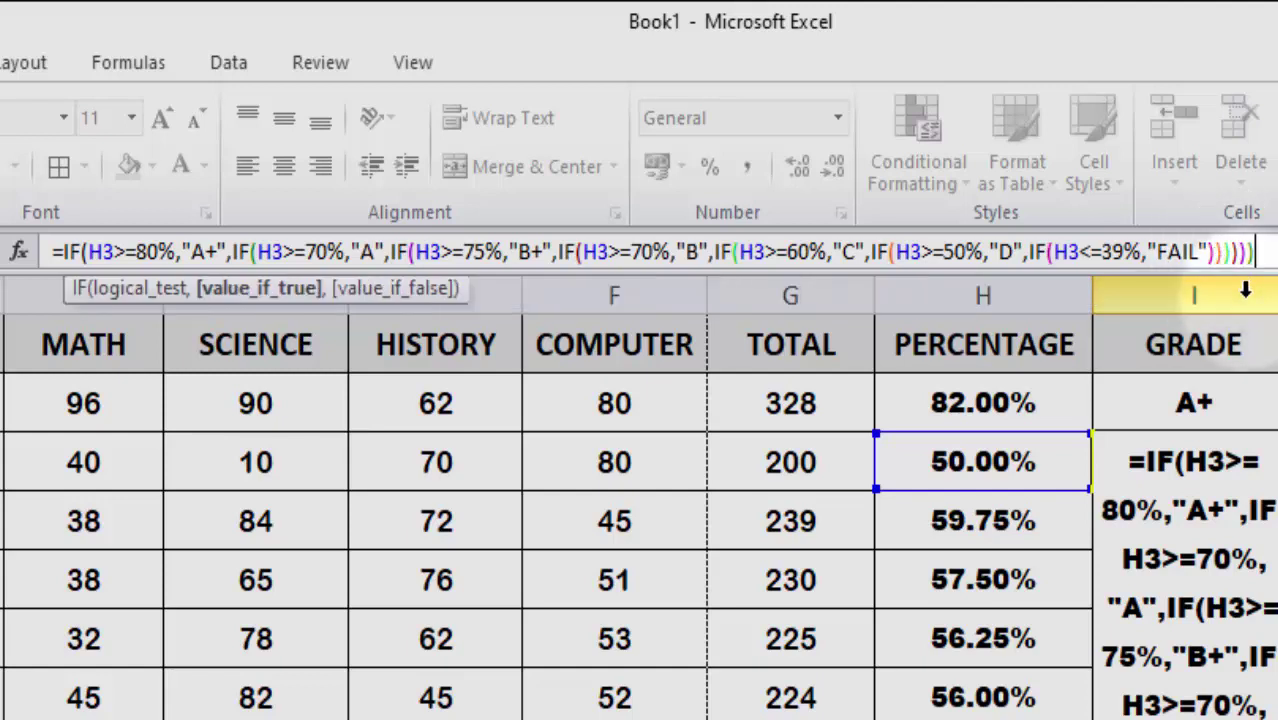
{"action": "type", "text": ")"}
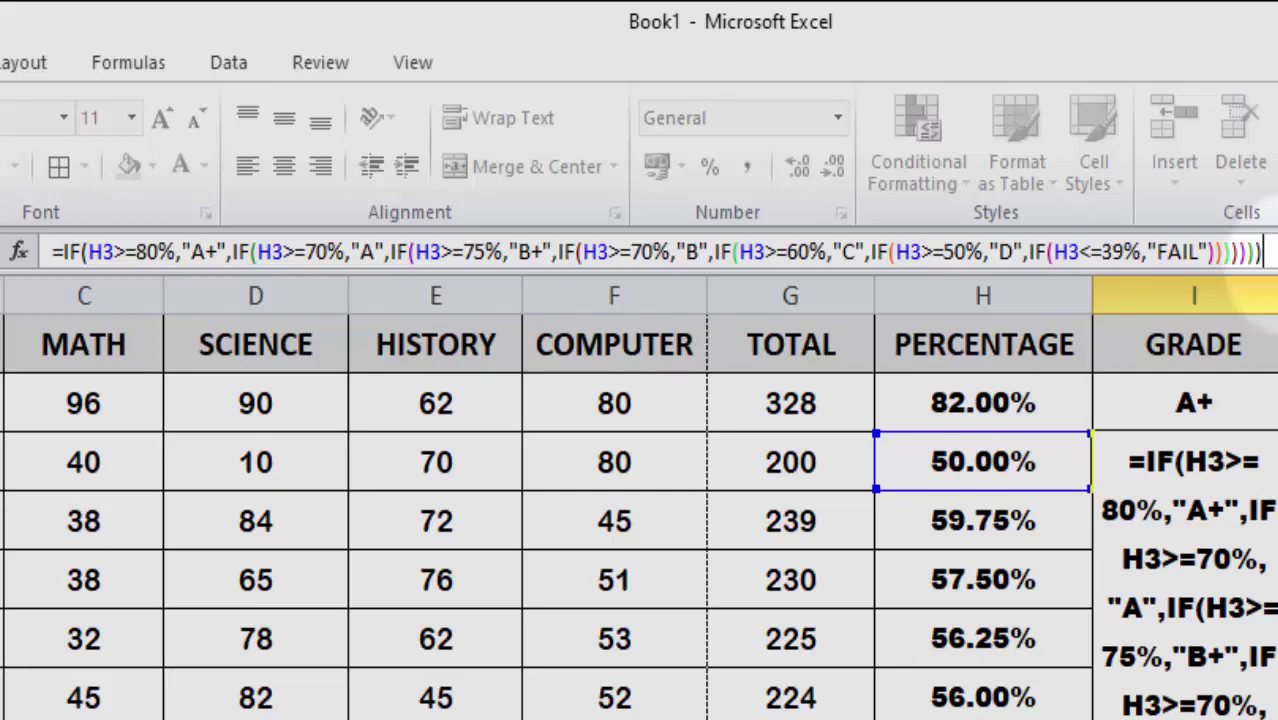
{"action": "key", "text": "Return"}
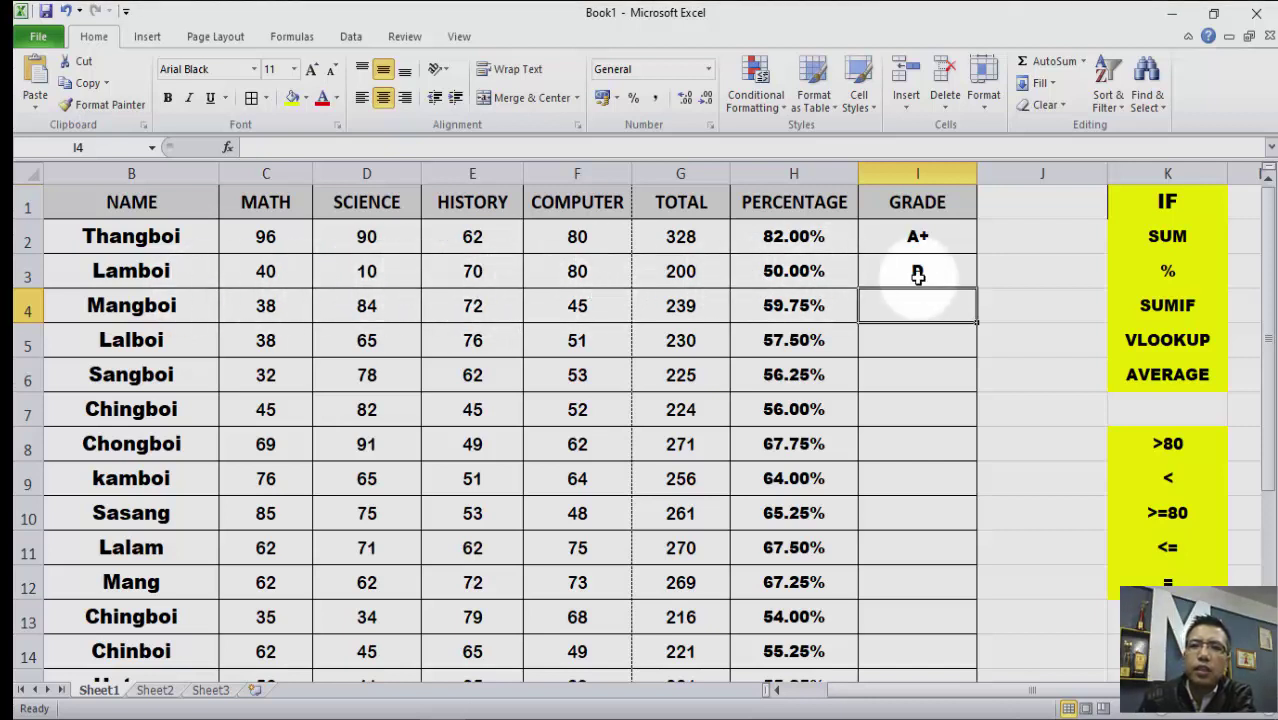
{"action": "left_click", "coordinate": [770, 272]}
{"action": "left_click", "coordinate": [916, 271]}
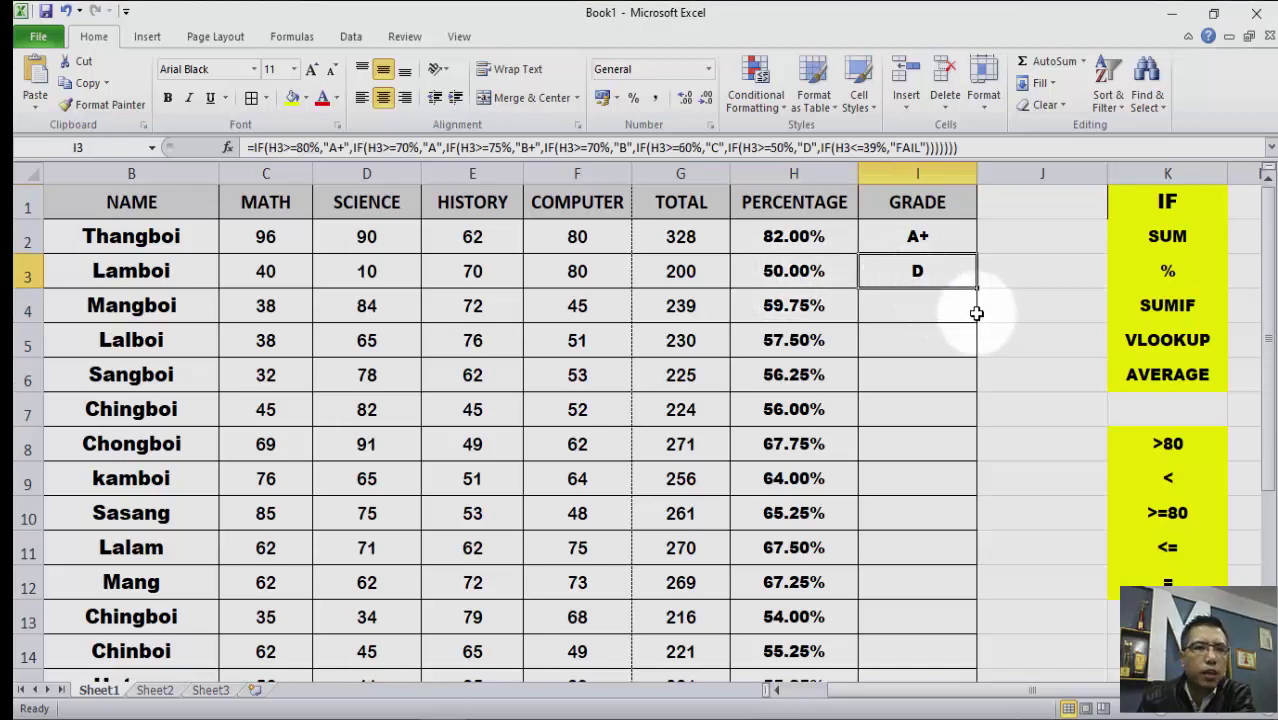
Step: Test the grade formula by setting the row 3 marks to 70 in Science and 90 in History
{"action": "left_click", "coordinate": [360, 273]}
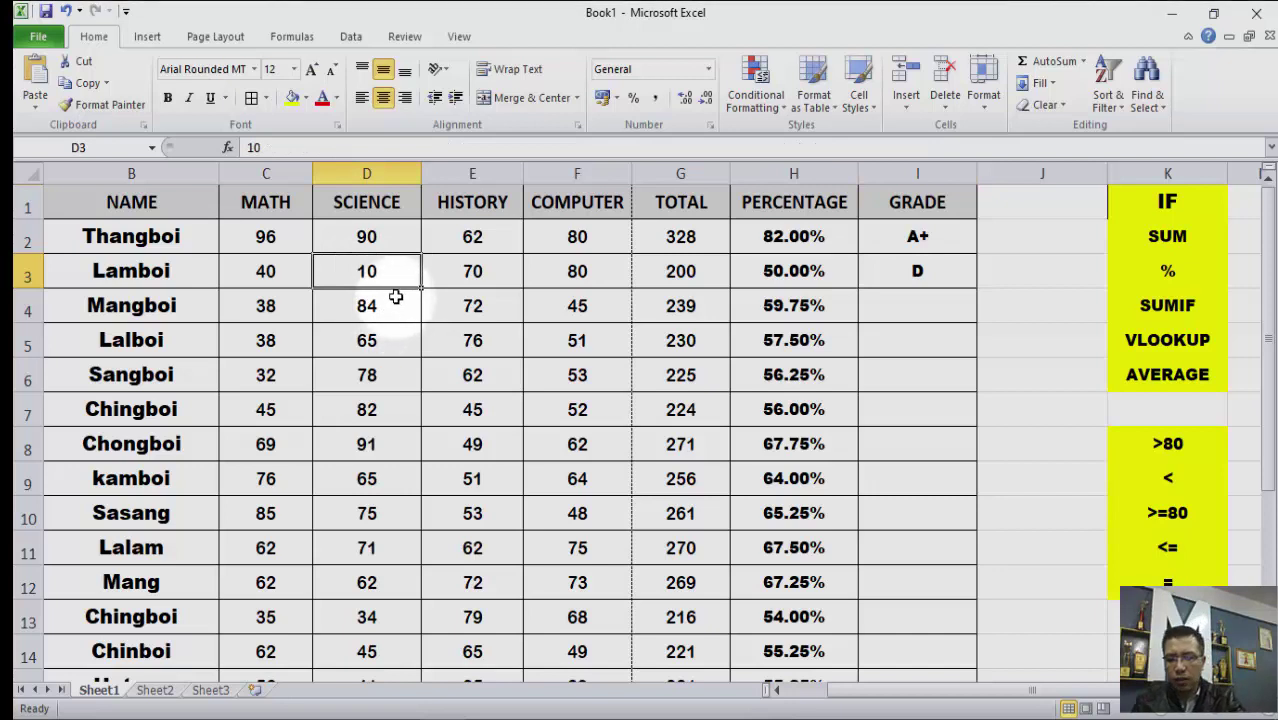
{"action": "type", "text": "7"}
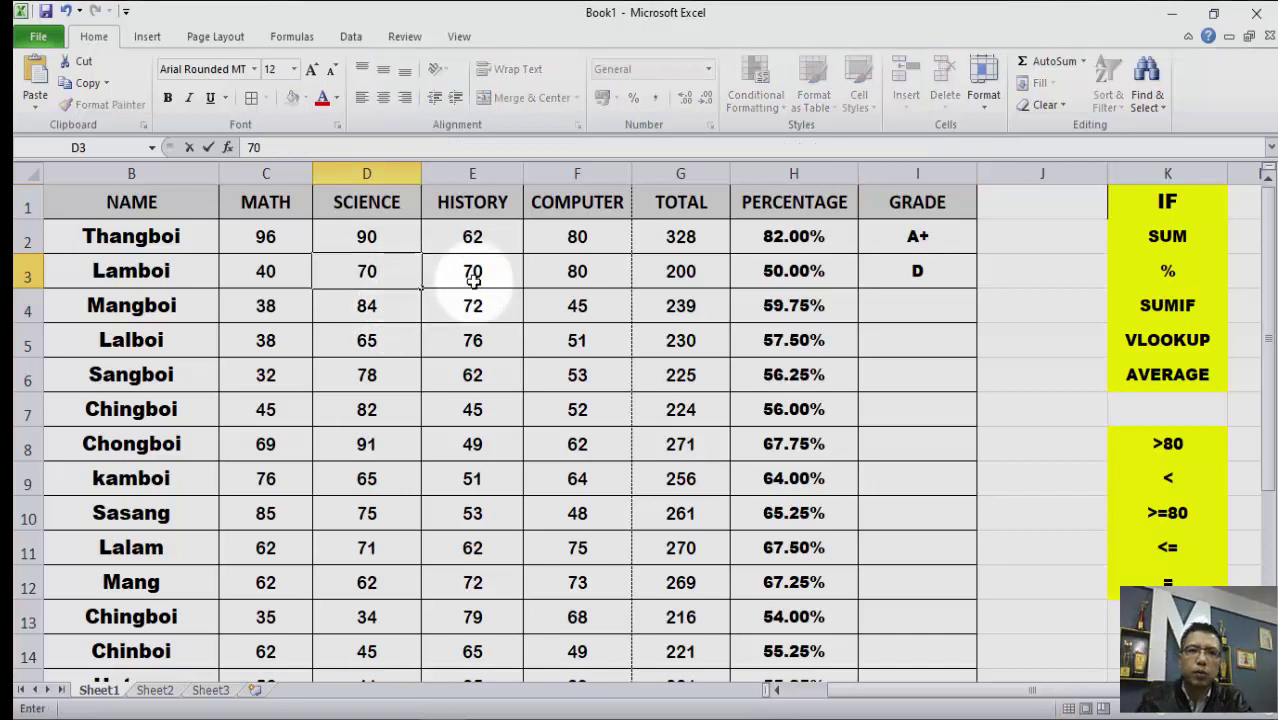
{"action": "left_click", "coordinate": [475, 281]}
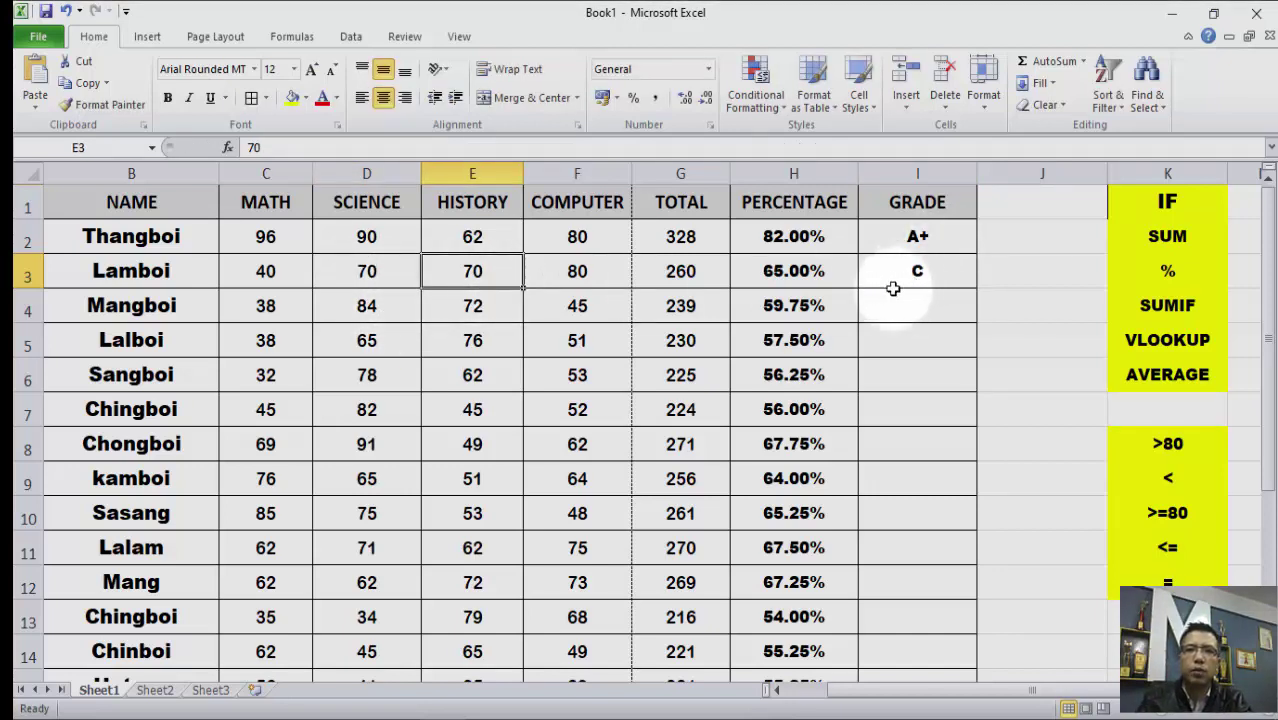
{"action": "type", "text": "9"}
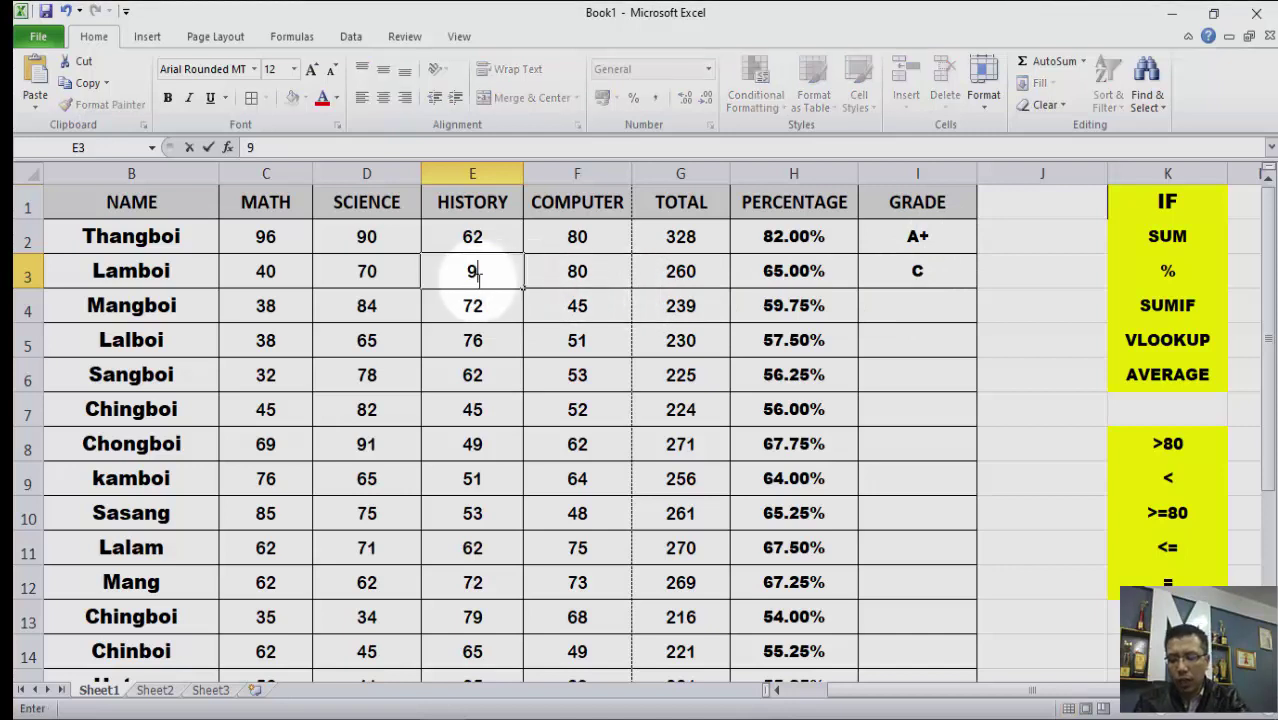
{"action": "type", "text": "0"}
Step: Raise the row 3 marks to 90 in Science and 80 in Math to test a higher grade
{"action": "left_click", "coordinate": [380, 283]}
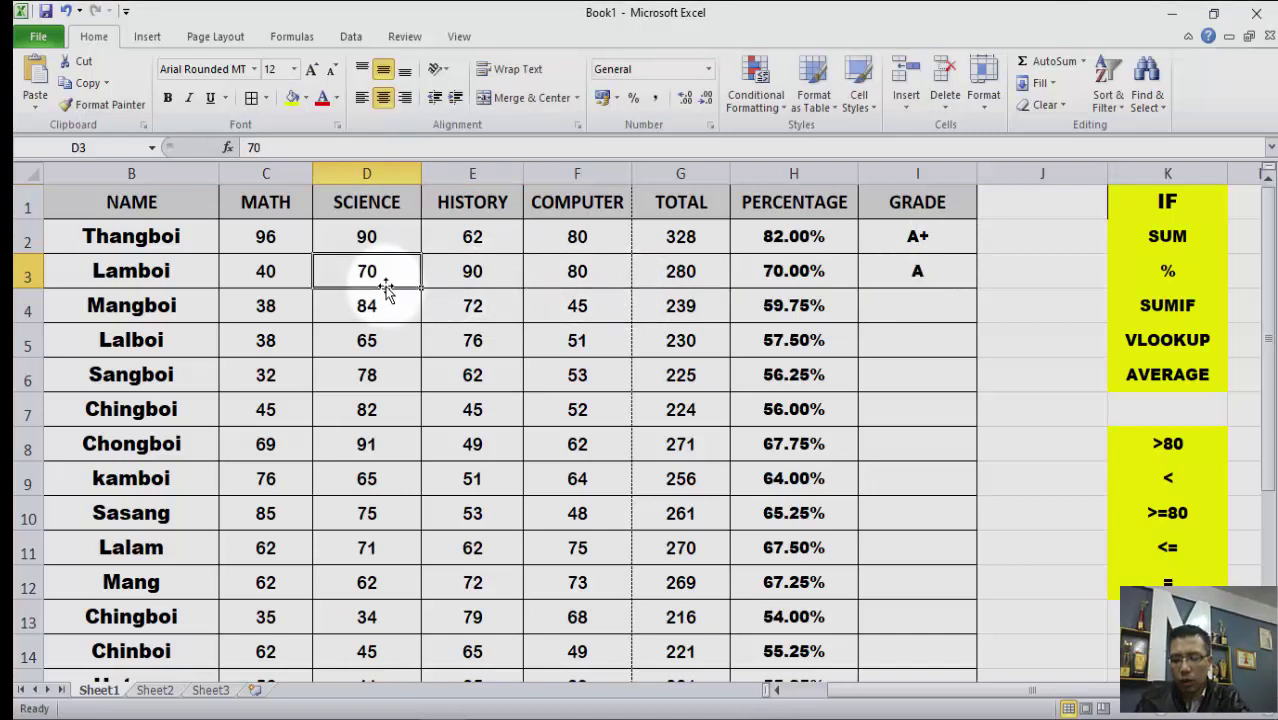
{"action": "type", "text": "90"}
{"action": "left_click", "coordinate": [284, 271]}
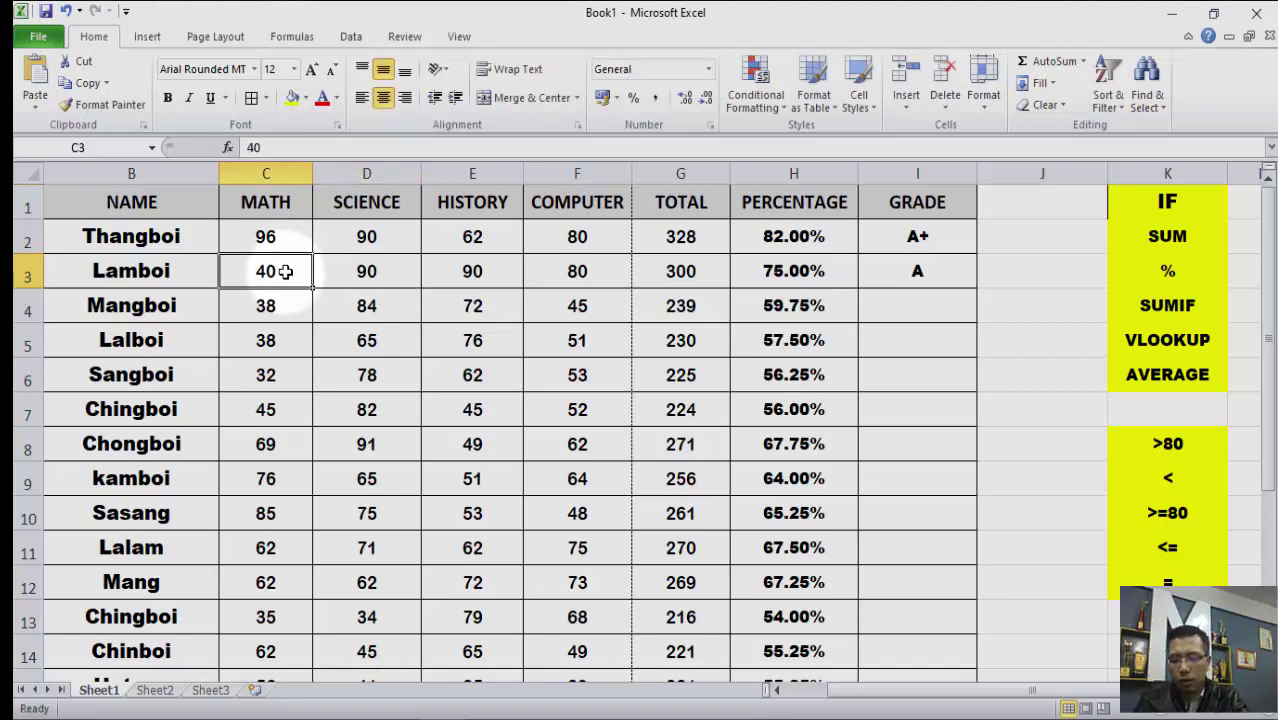
{"action": "type", "text": "80"}
{"action": "left_click", "coordinate": [479, 274]}
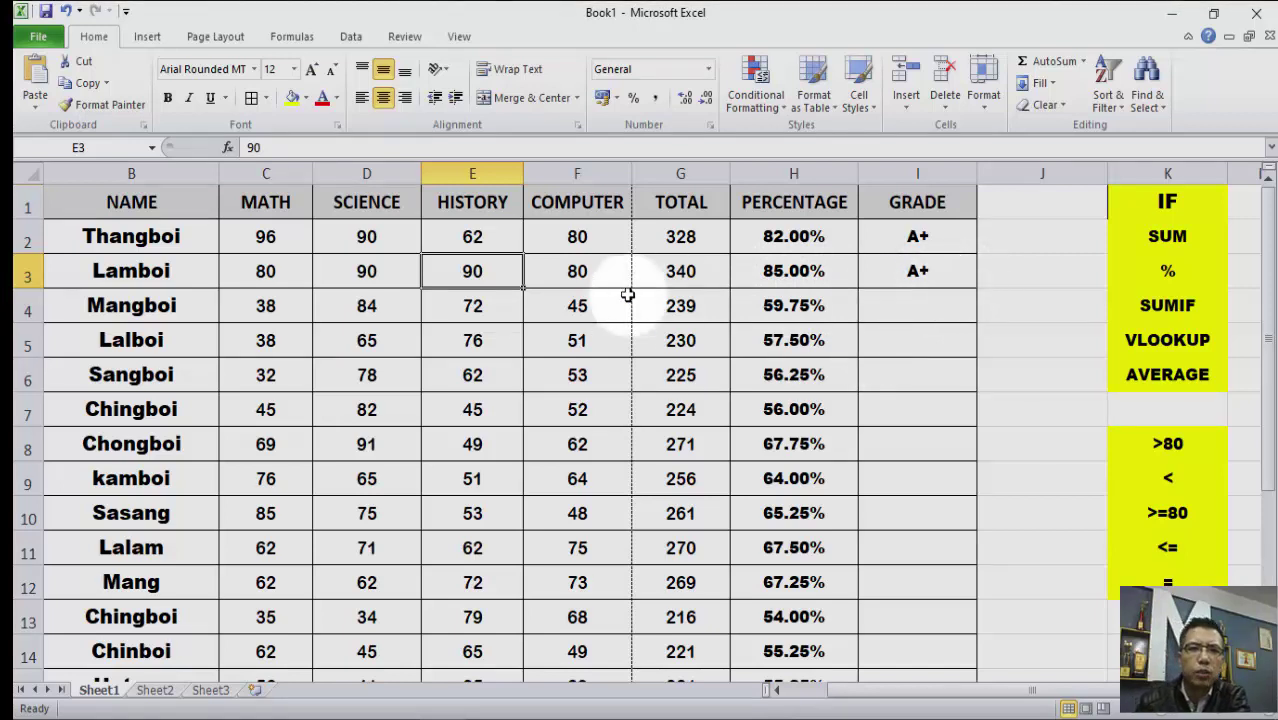
Step: Lower the row 3 marks to 10 in Computer, 20 in History, 30 in Science and 10 in Math
{"action": "left_click", "coordinate": [583, 276]}
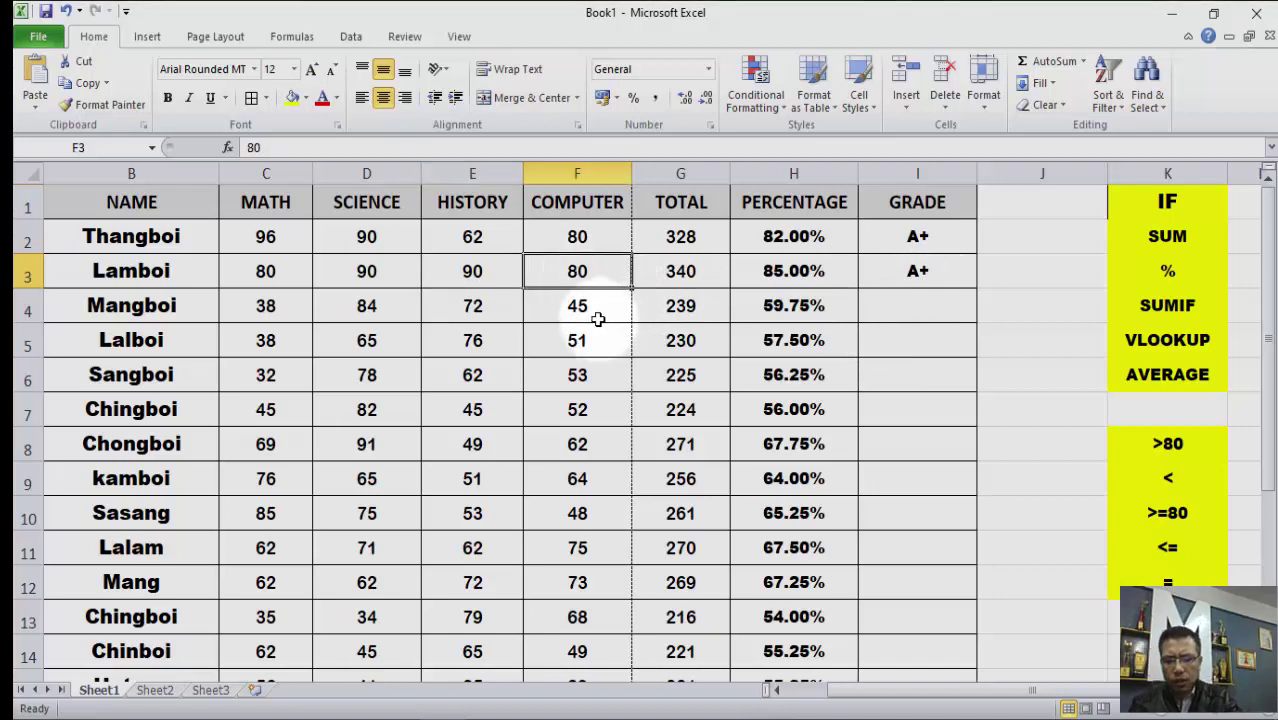
{"action": "type", "text": "10"}
{"action": "left_click", "coordinate": [480, 277]}
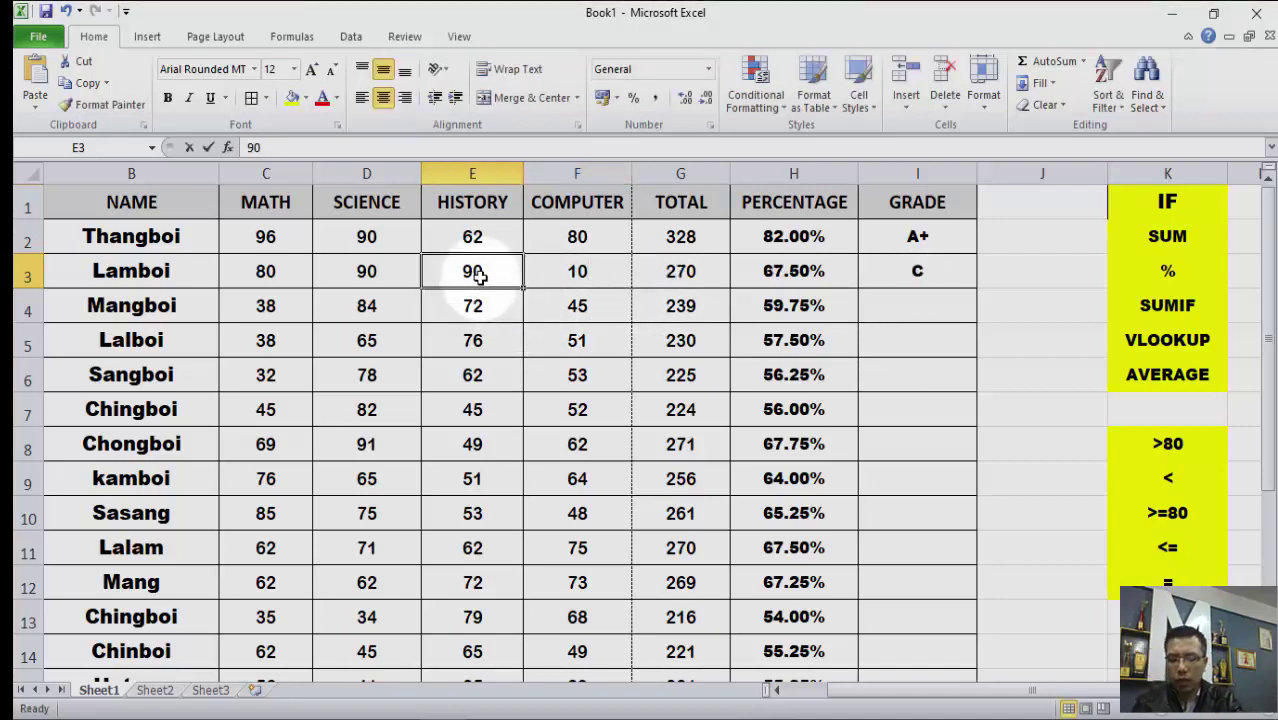
{"action": "type", "text": "20"}
{"action": "left_click", "coordinate": [387, 277]}
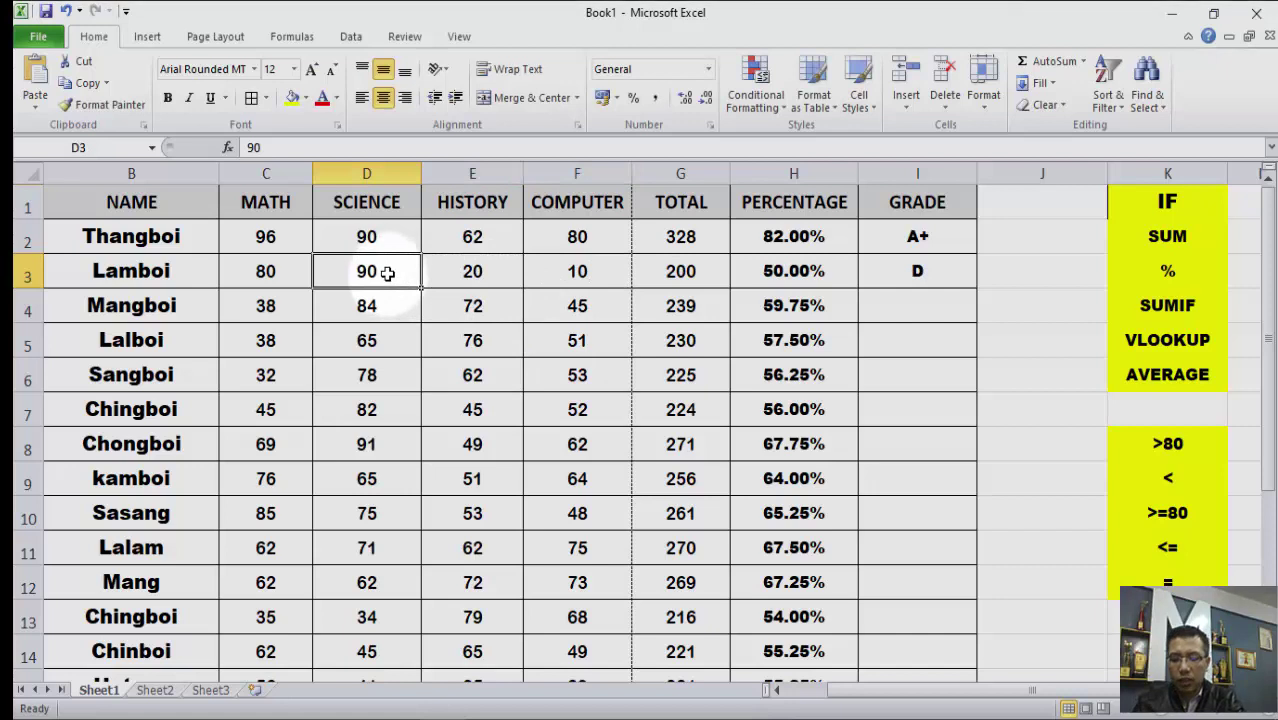
{"action": "type", "text": "30"}
{"action": "left_click", "coordinate": [264, 270]}
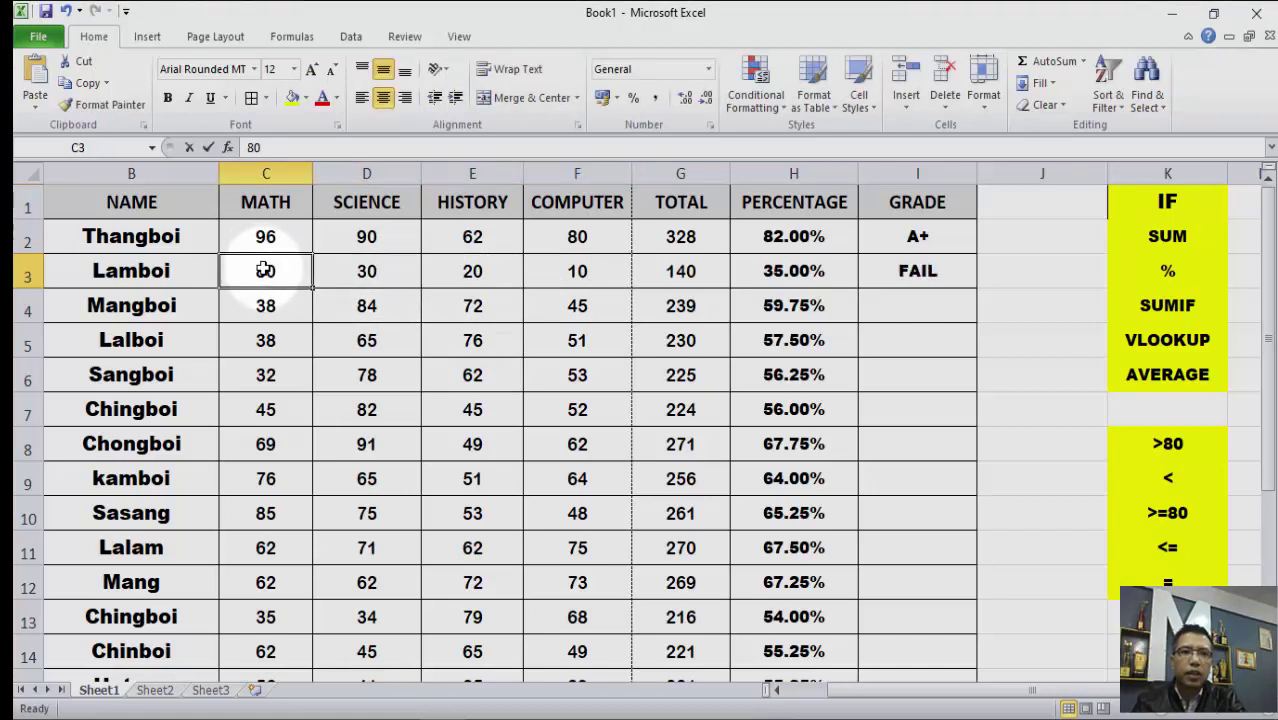
{"action": "type", "text": "10"}
{"action": "left_click", "coordinate": [413, 274]}
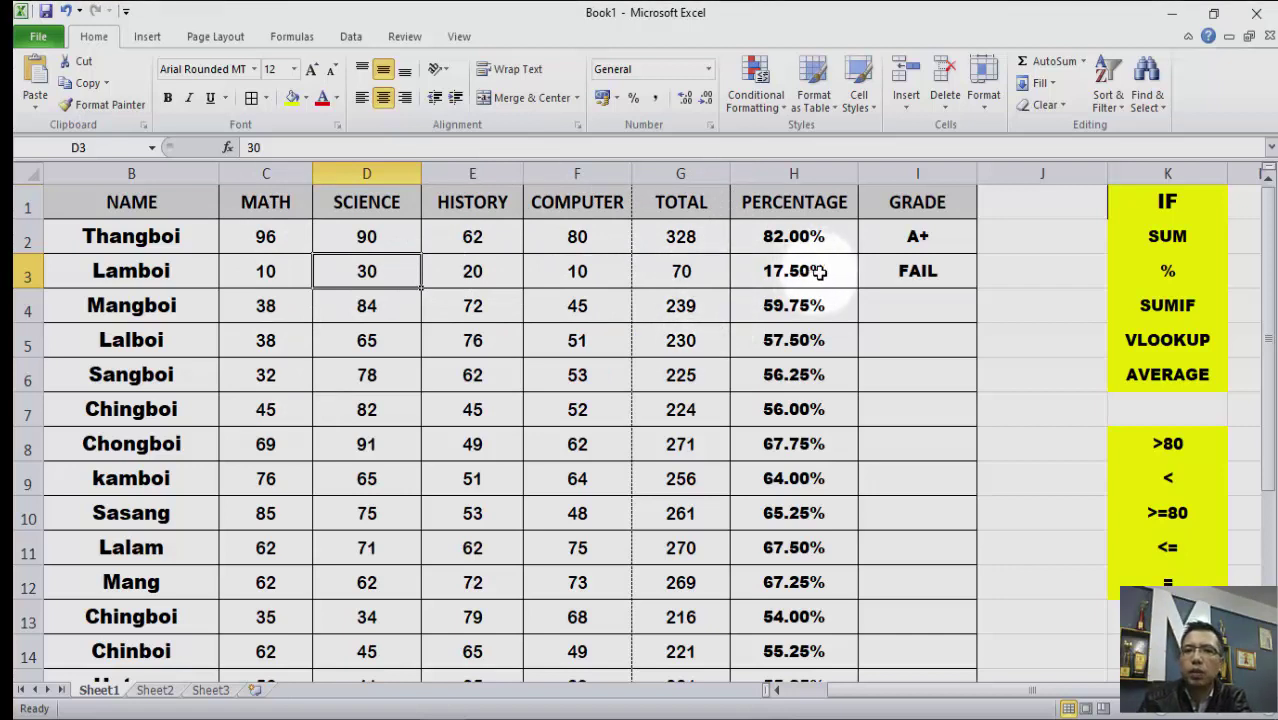
Step: Replace the IF(H3<=39%) test in I3 with "FAIL" as the sixth IF's value if false, removing the extra closing parenthesis
{"action": "left_click", "coordinate": [928, 272]}
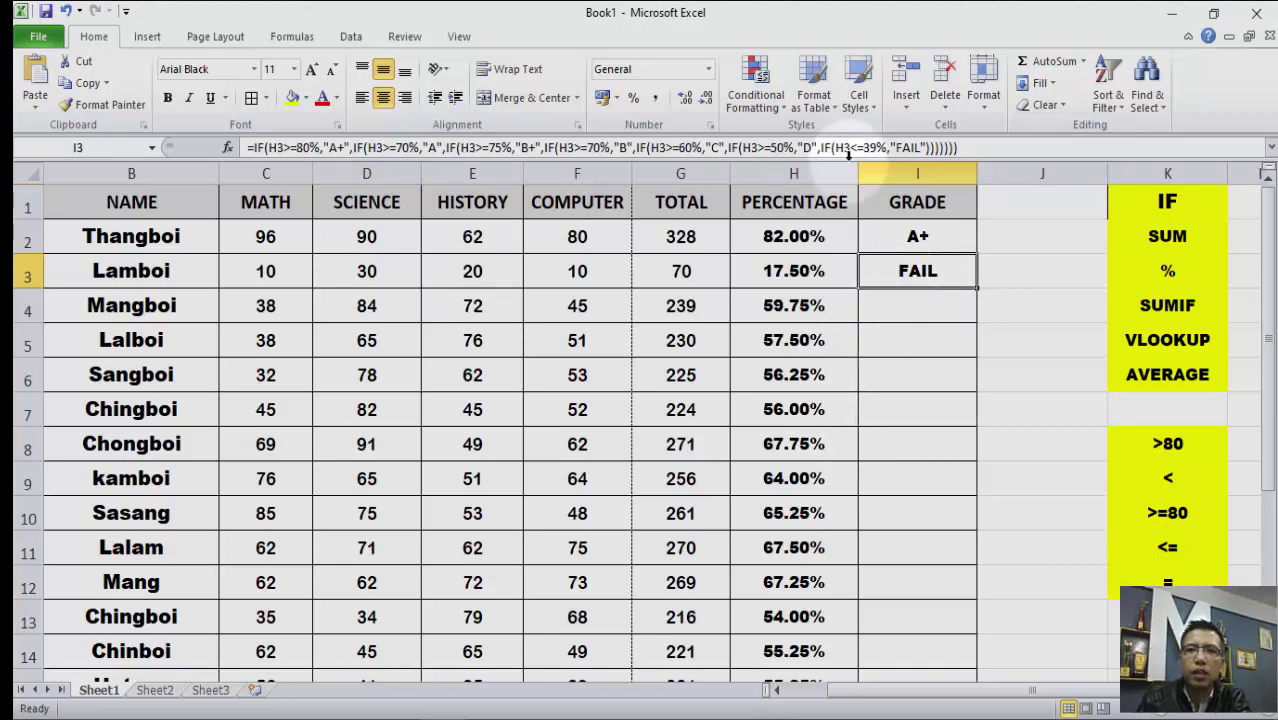
{"action": "left_click", "coordinate": [895, 148]}
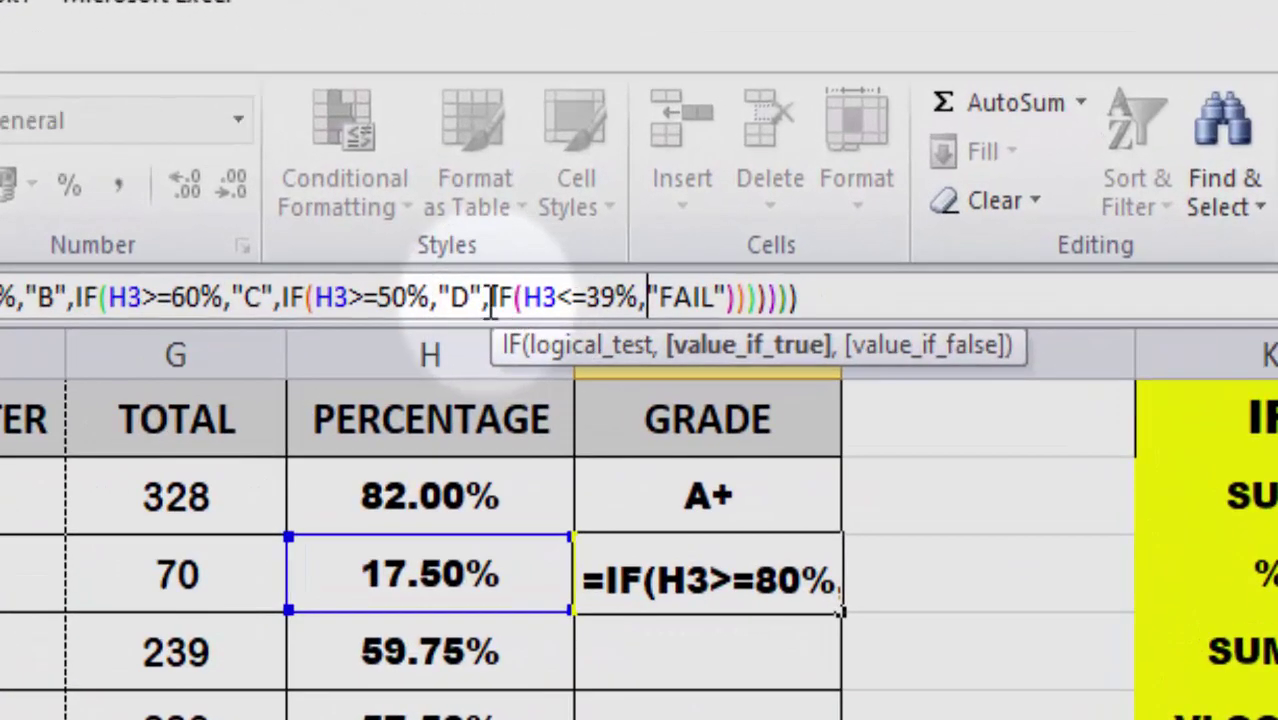
{"action": "left_click_drag", "start_coordinate": [490, 290], "coordinate": [659, 296]}
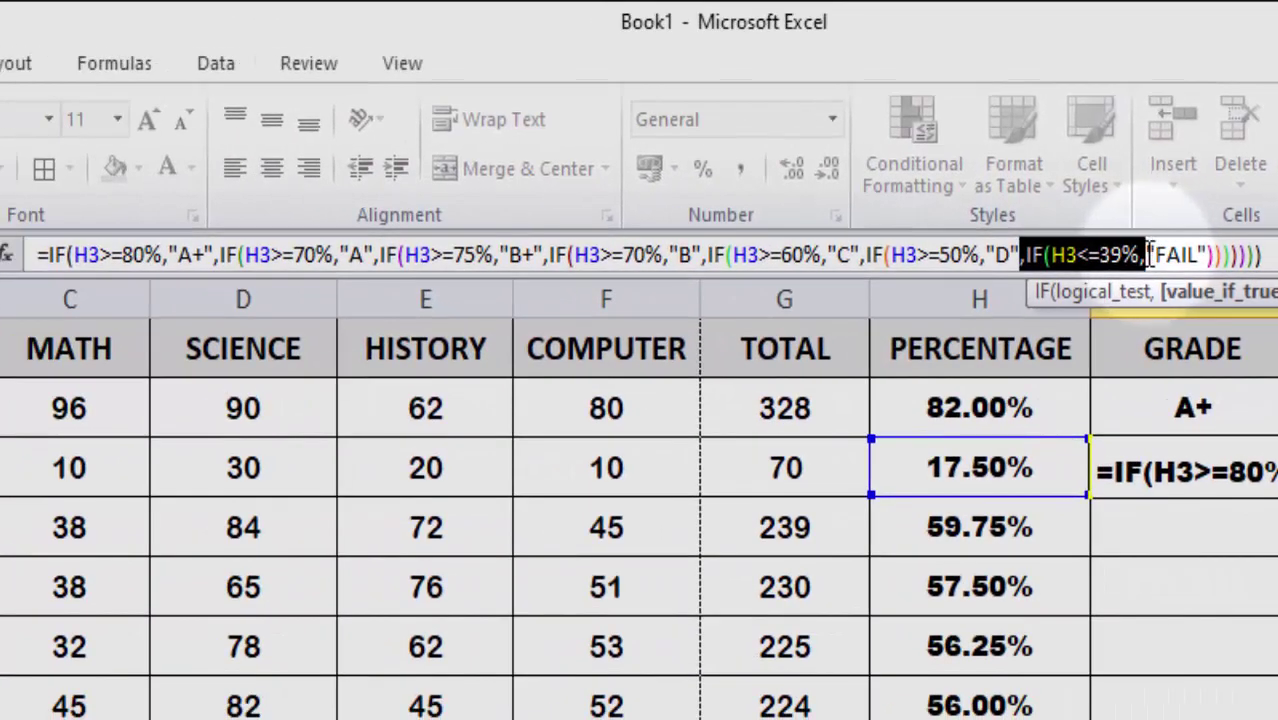
{"action": "key", "text": "Delete"}
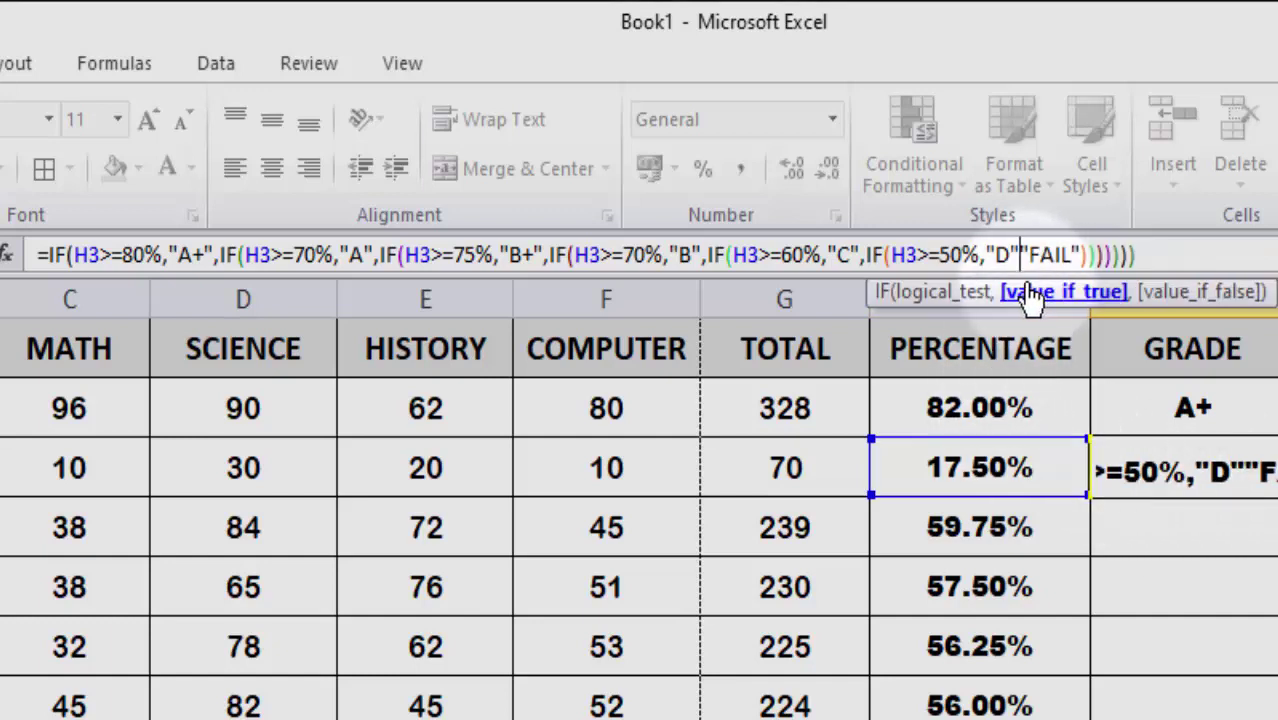
{"action": "type", "text": ","}
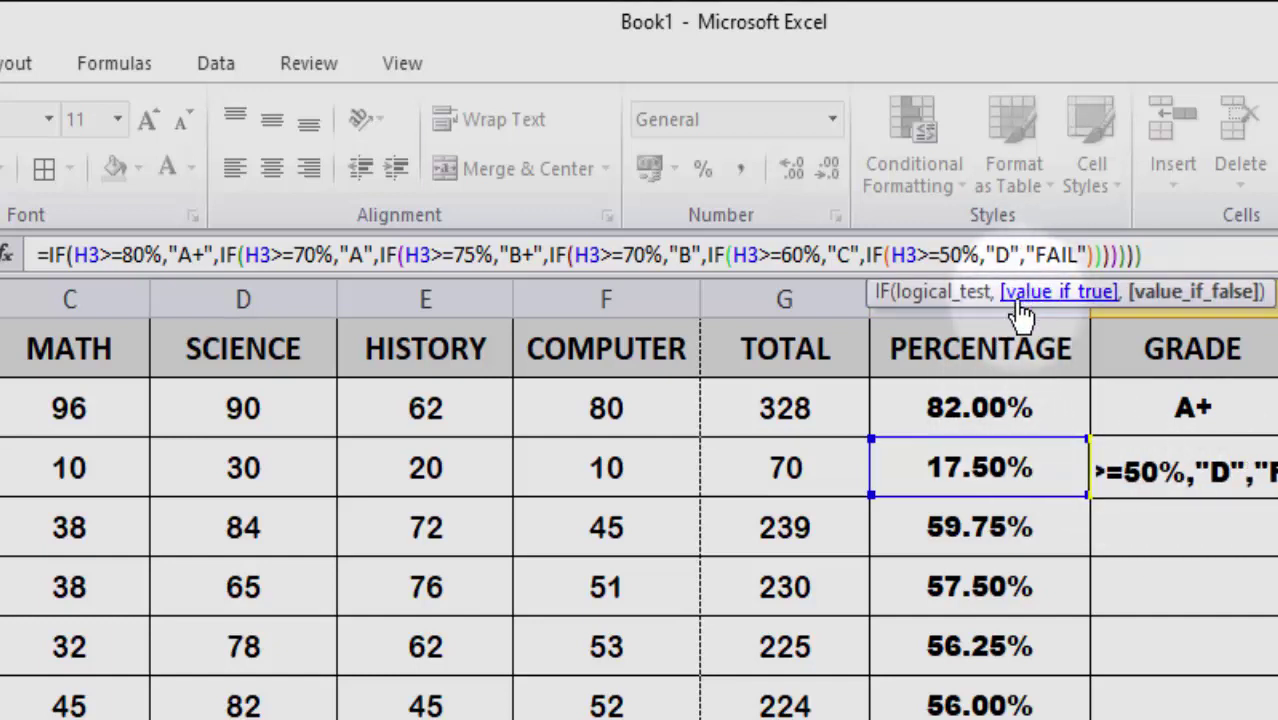
{"action": "left_click", "coordinate": [1146, 256]}
{"action": "key", "text": "BackSpace"}
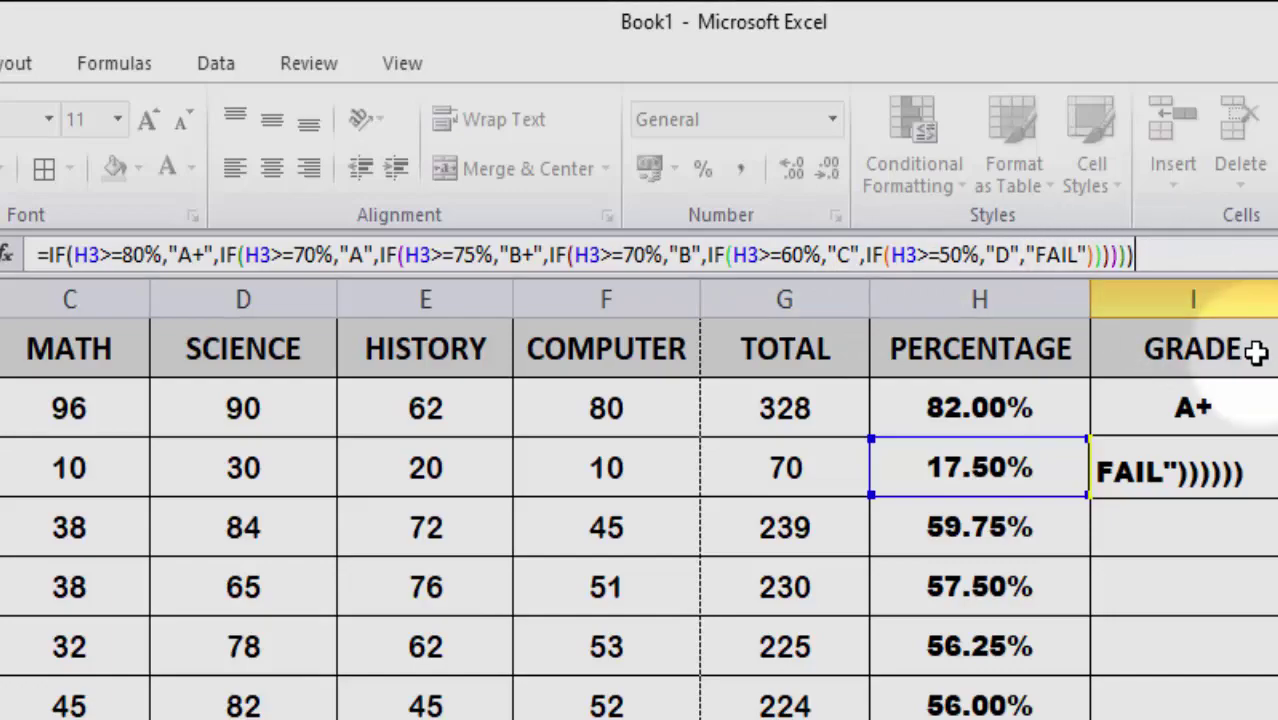
{"action": "key", "text": "Return"}
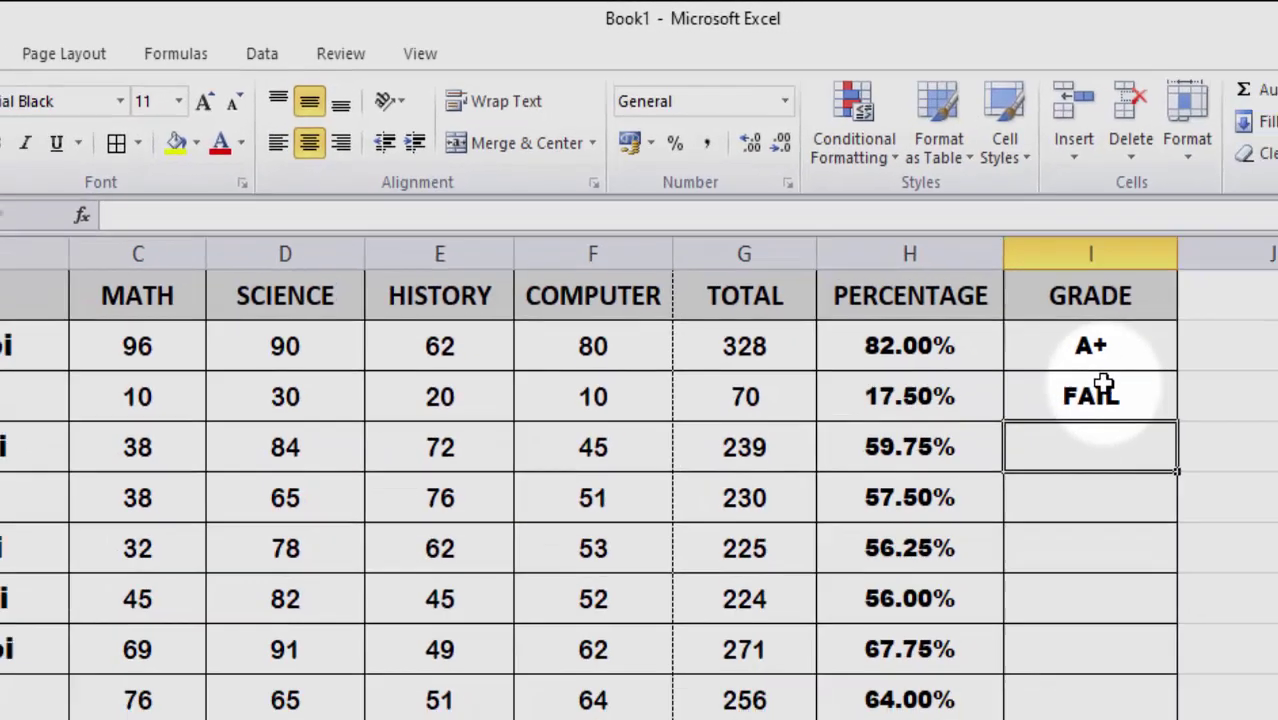
Step: Fill the nested IF grade formula from I3 down the Grade column to I21
{"action": "left_click", "coordinate": [1205, 466]}
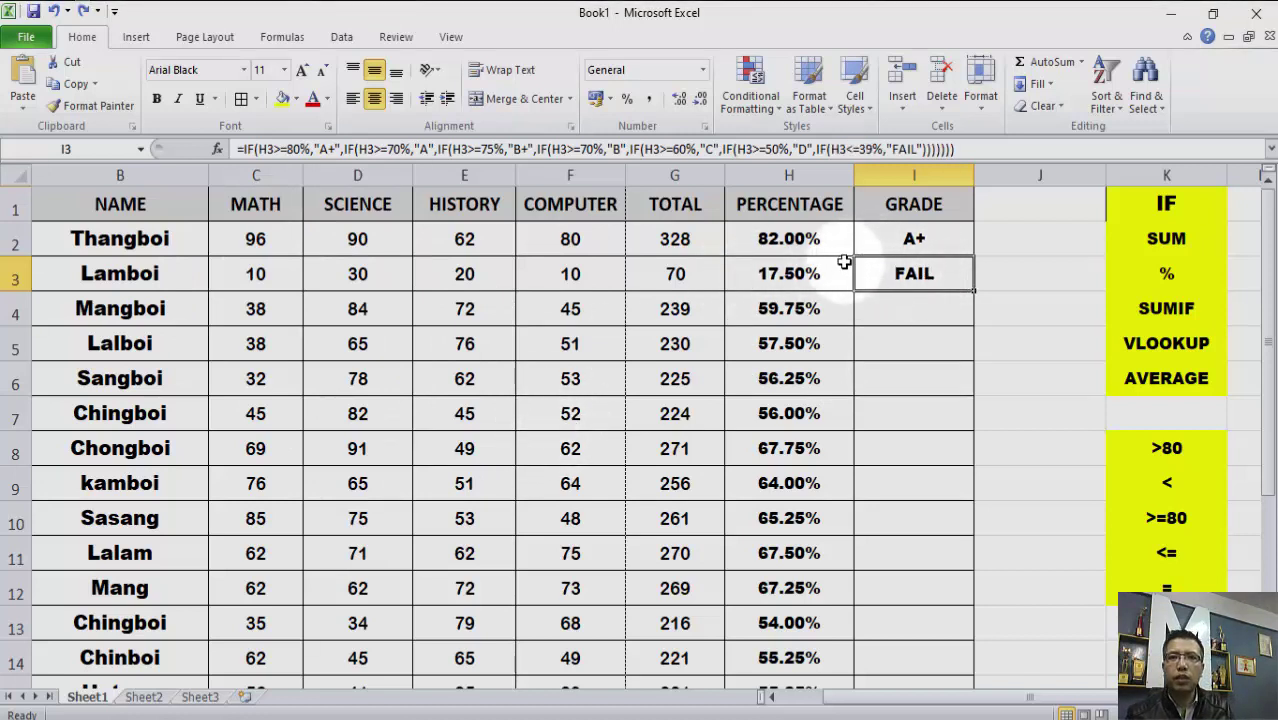
{"action": "left_click", "coordinate": [962, 149]}
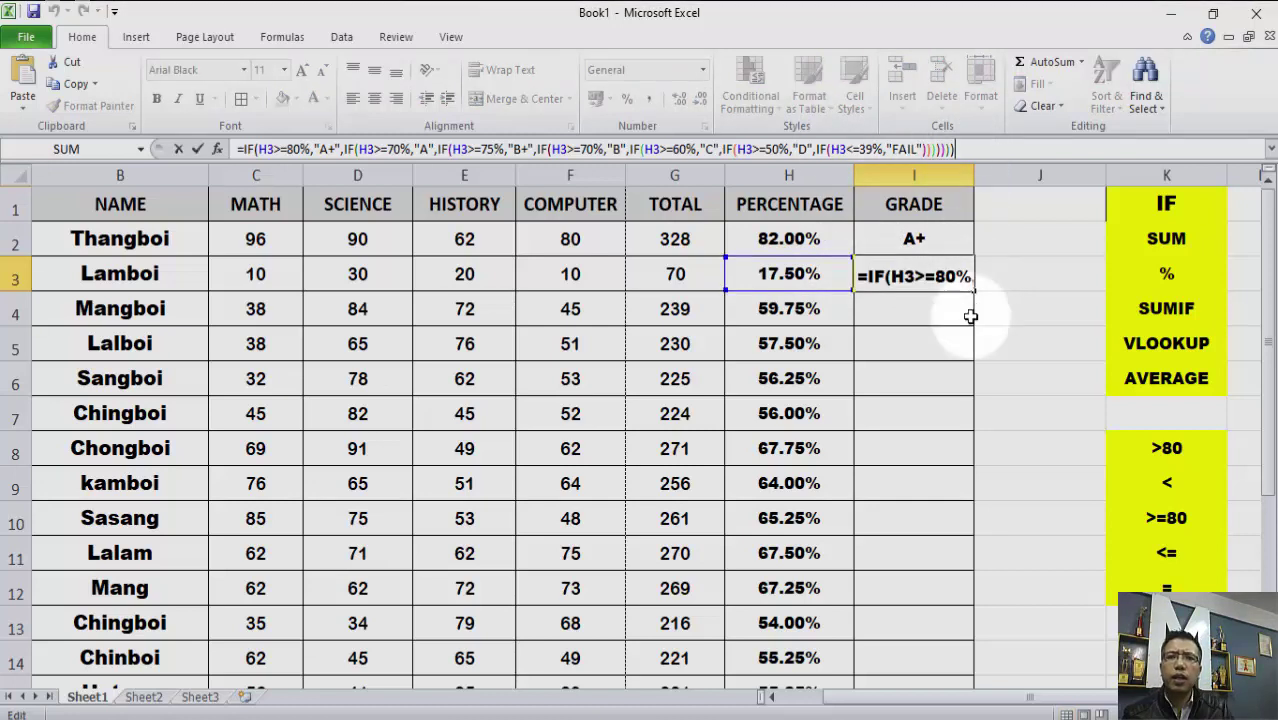
{"action": "left_click", "coordinate": [900, 345]}
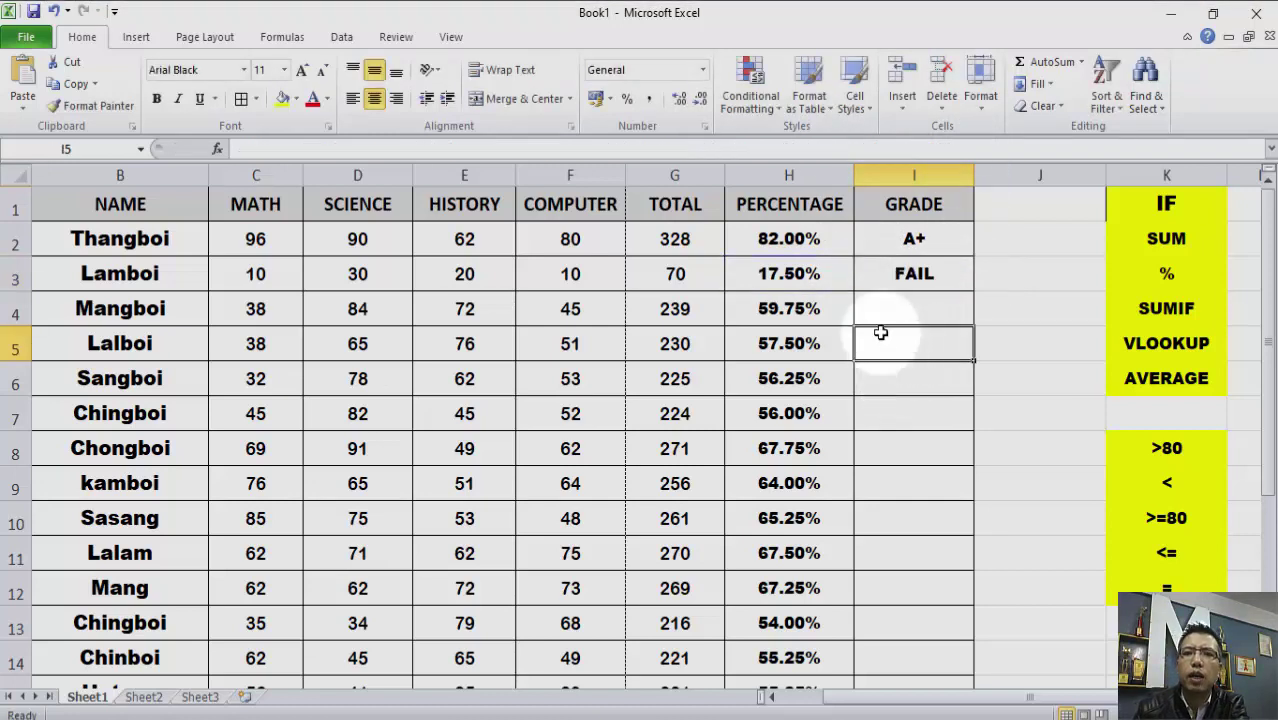
{"action": "left_click", "coordinate": [960, 279]}
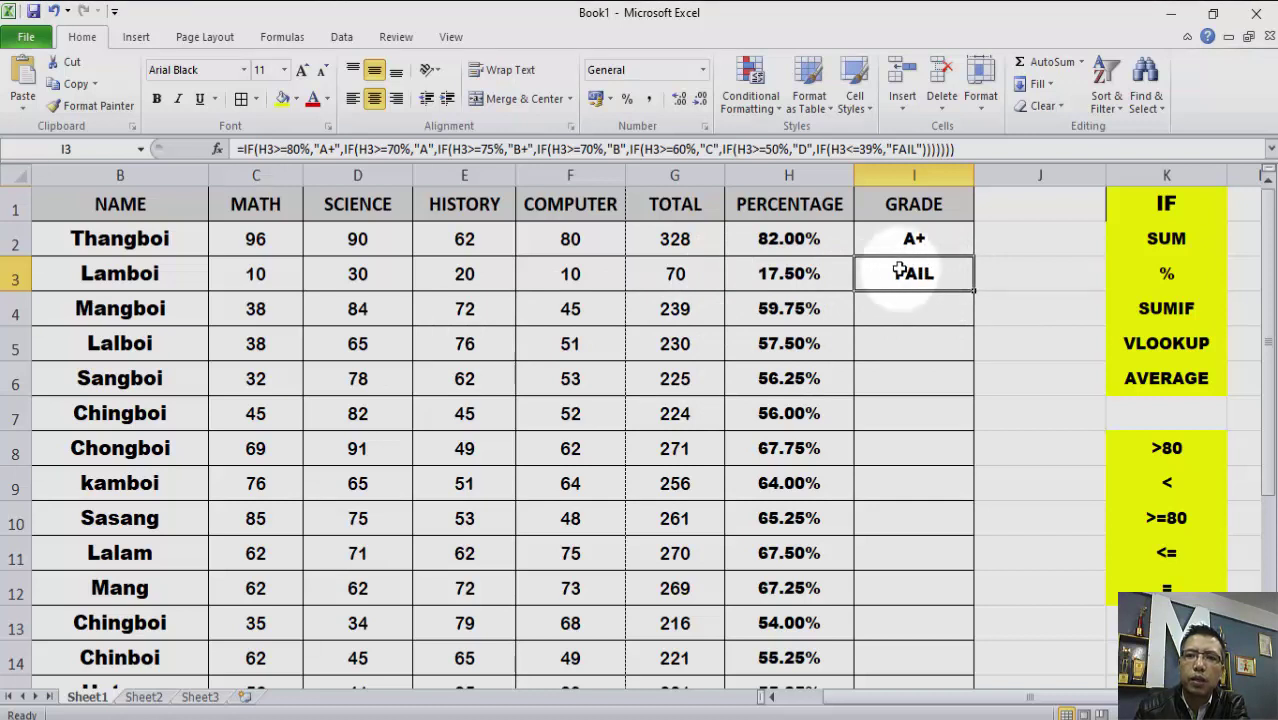
{"action": "left_click", "coordinate": [930, 276]}
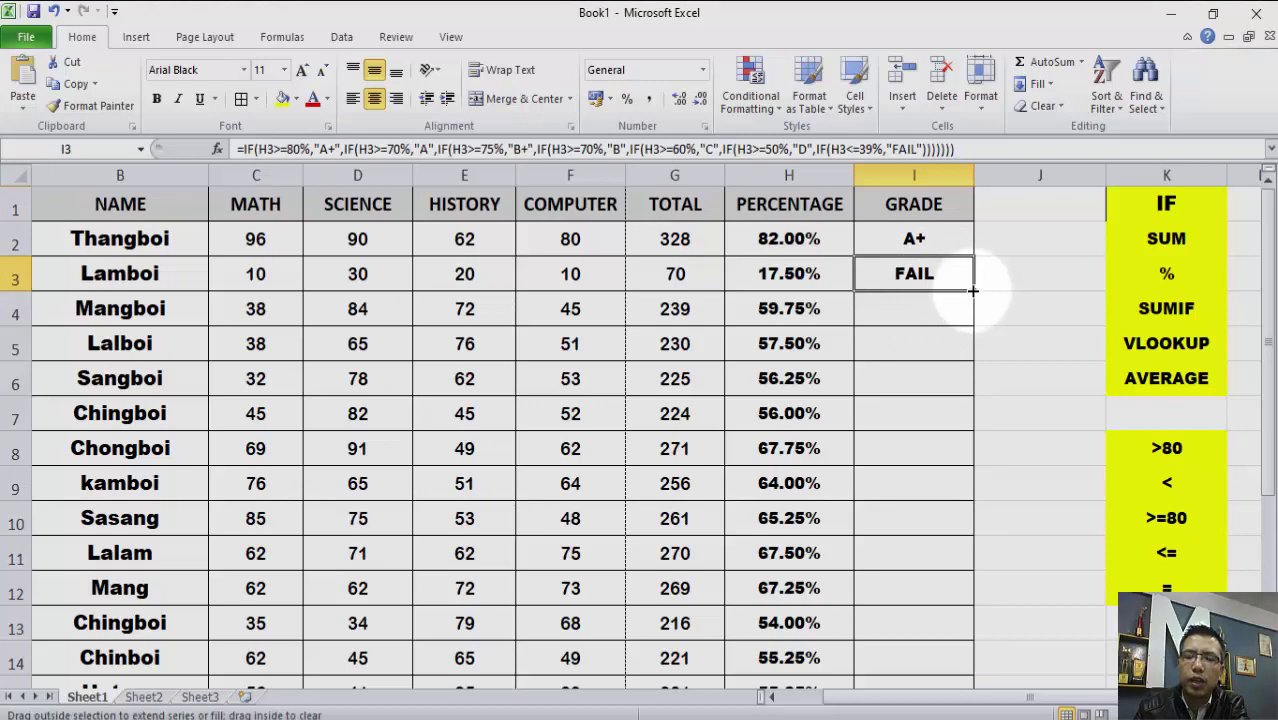
{"action": "left_click_drag", "start_coordinate": [973, 290], "coordinate": [968, 628]}
{"action": "scroll", "coordinate": [880, 440], "scroll_direction": "down", "scroll_amount": 2}
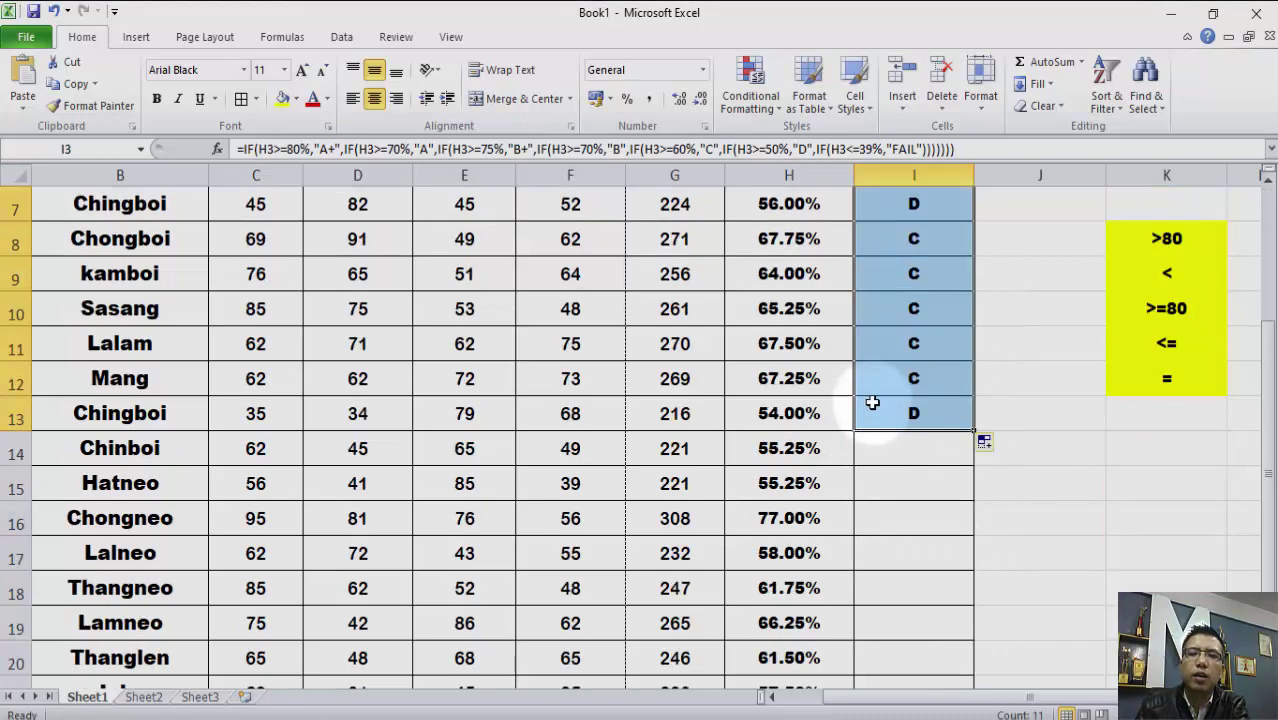
{"action": "scroll", "coordinate": [973, 297], "scroll_direction": "down", "scroll_amount": 4}
{"action": "scroll", "coordinate": [973, 371], "scroll_direction": "up", "scroll_amount": 3}
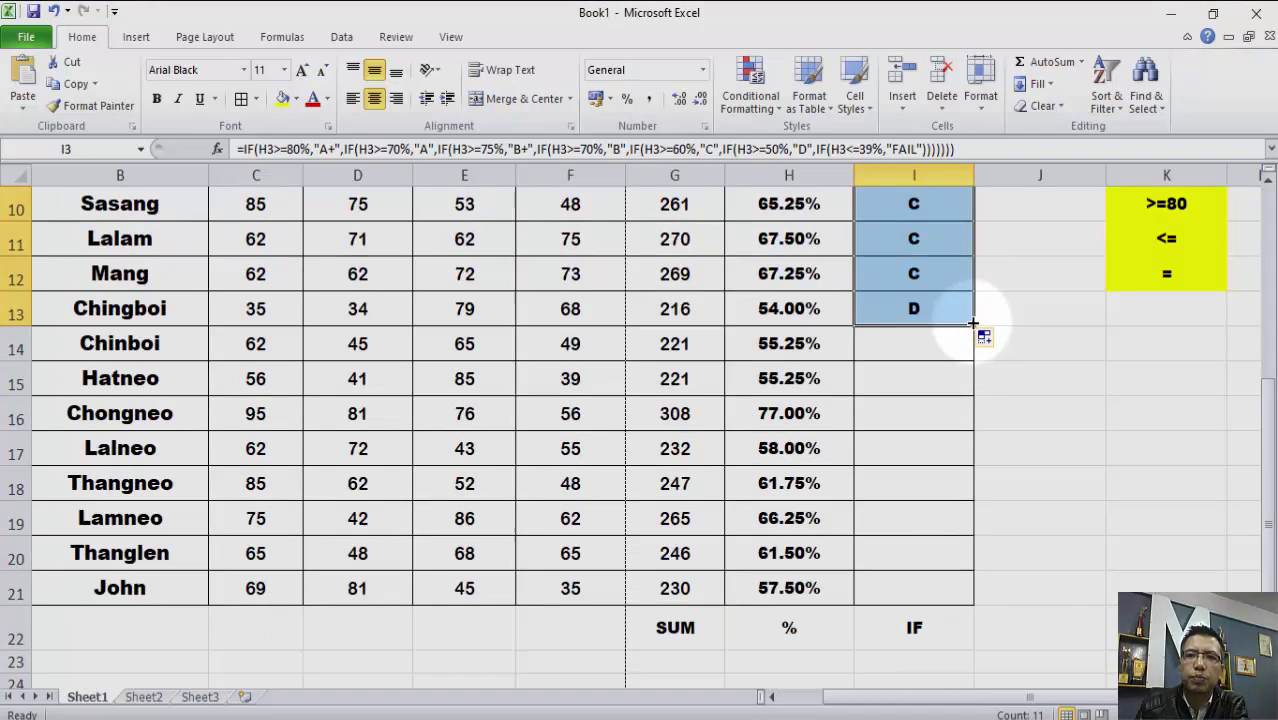
{"action": "left_click_drag", "start_coordinate": [973, 322], "coordinate": [962, 592]}
{"action": "scroll", "coordinate": [880, 300], "scroll_direction": "up", "scroll_amount": 3}
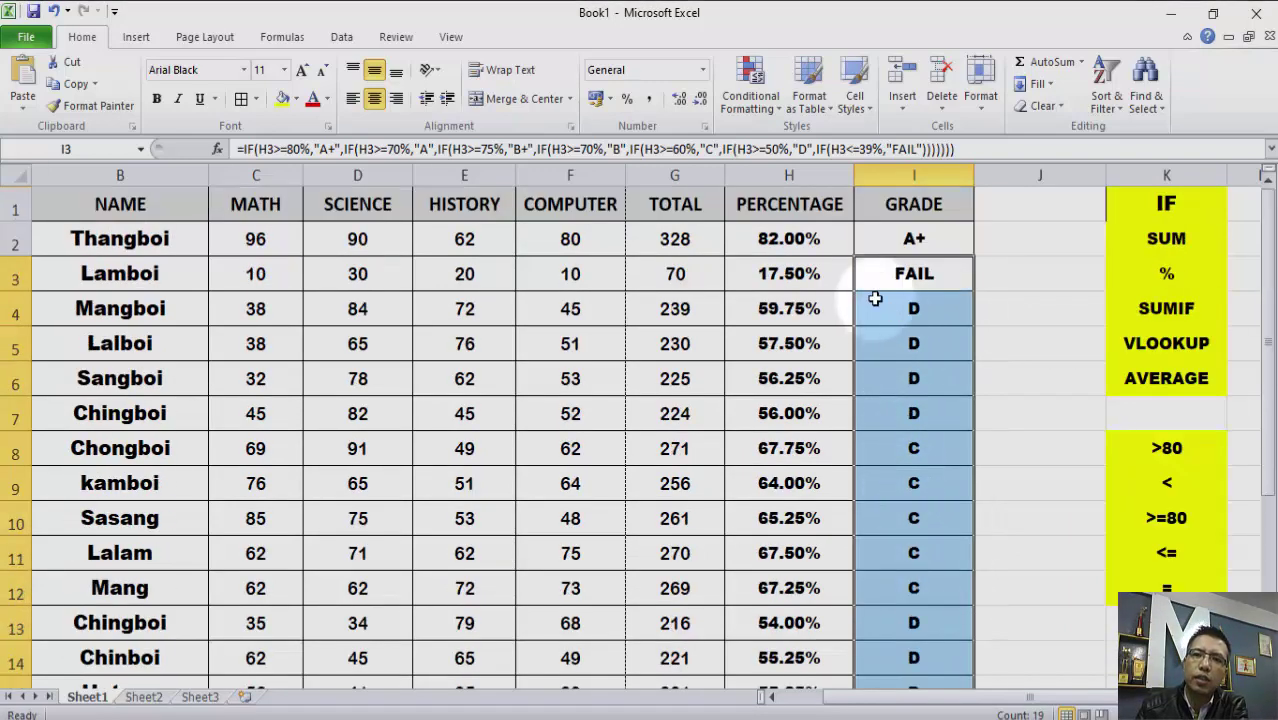
Step: Test the copied grade formula by raising the row 8 marks to 90 in History, 90 in Math and 92 in Computer
{"action": "left_click", "coordinate": [888, 490]}
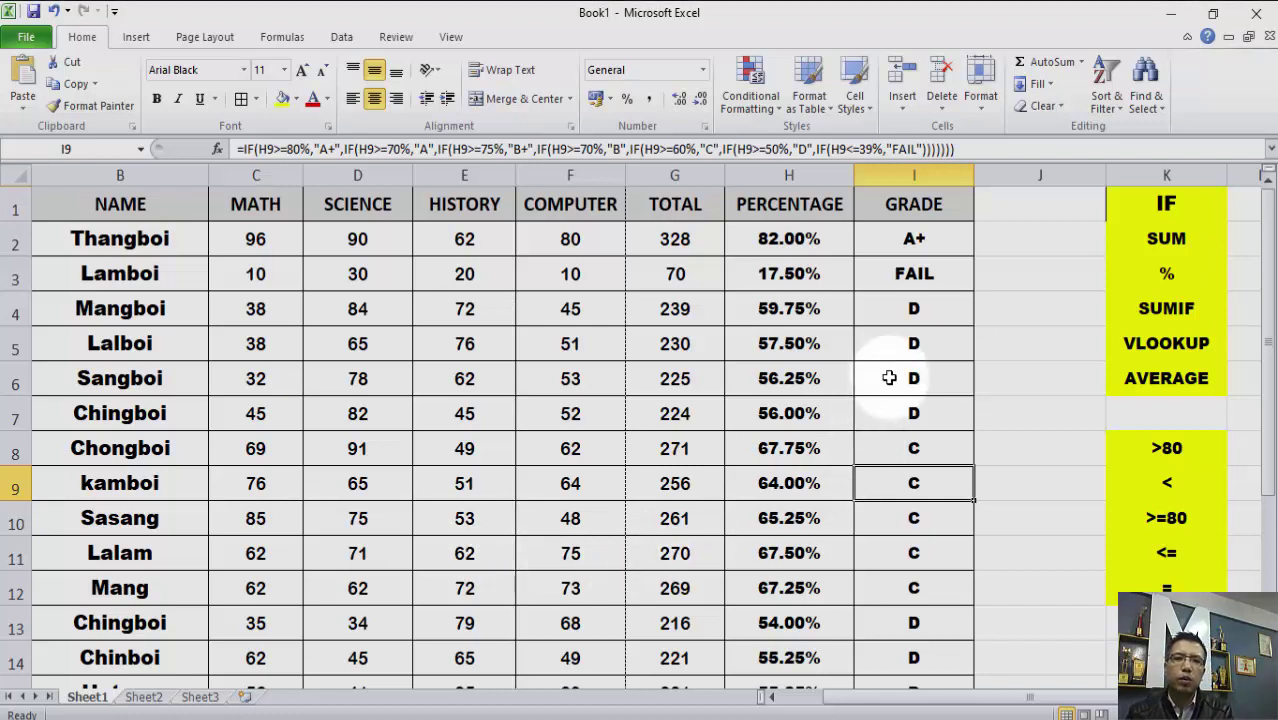
{"action": "left_click", "coordinate": [482, 452]}
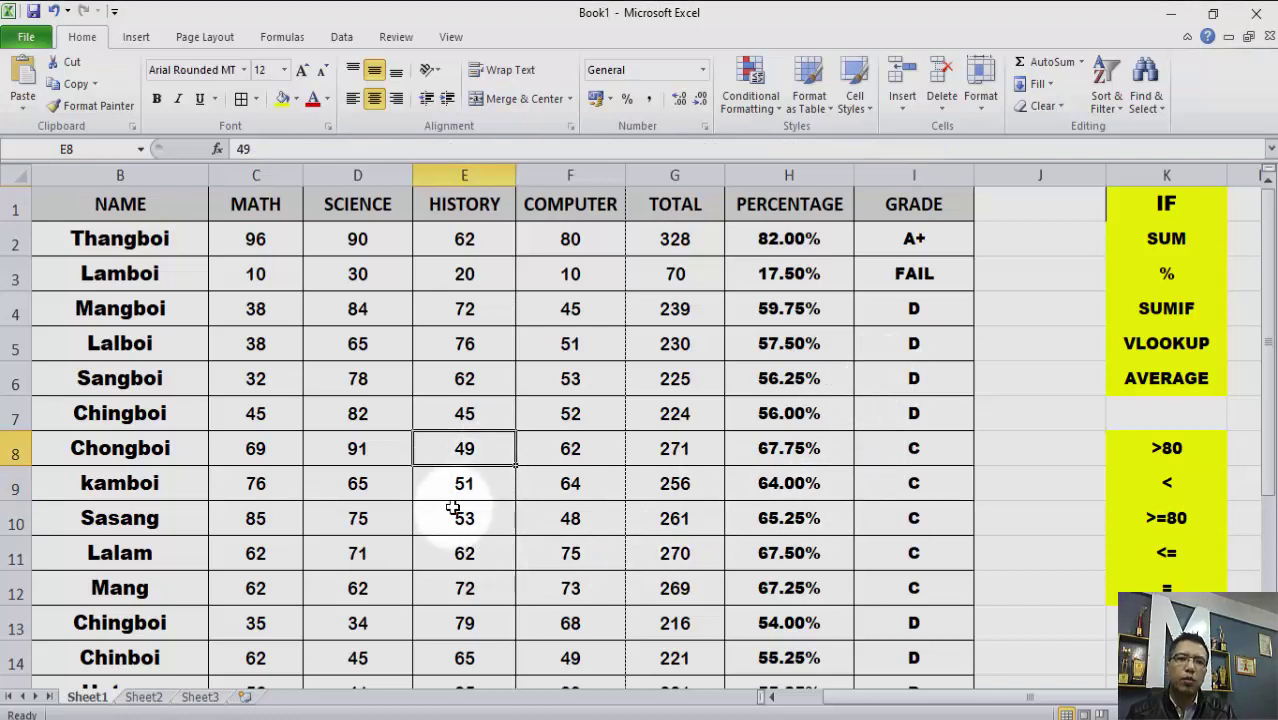
{"action": "type", "text": "9"}
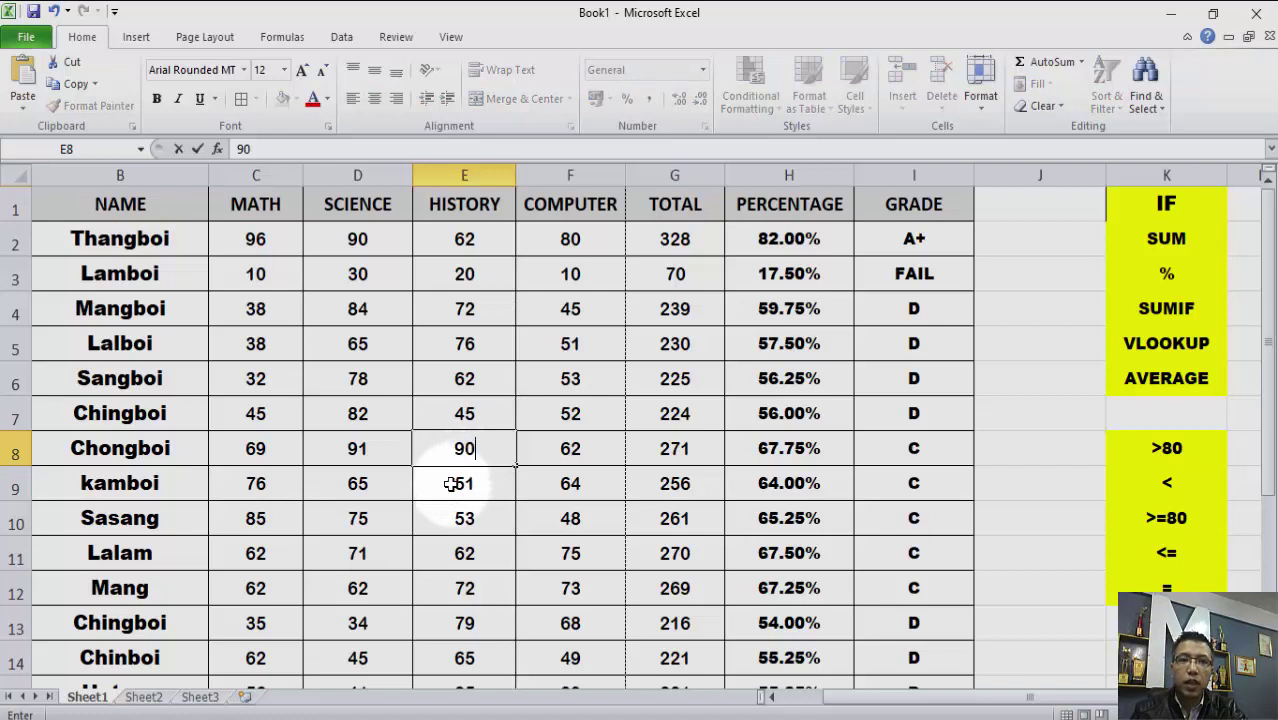
{"action": "type", "text": "0"}
{"action": "left_click", "coordinate": [357, 448]}
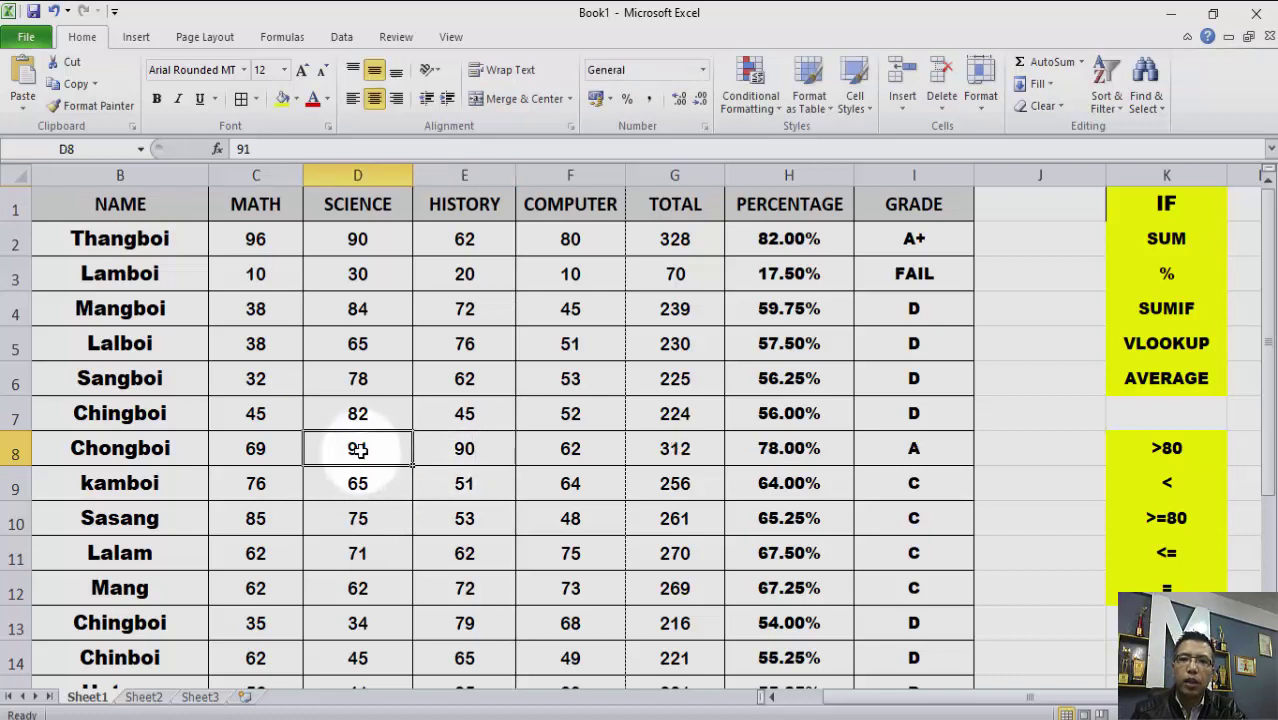
{"action": "left_click", "coordinate": [285, 451]}
{"action": "type", "text": "90"}
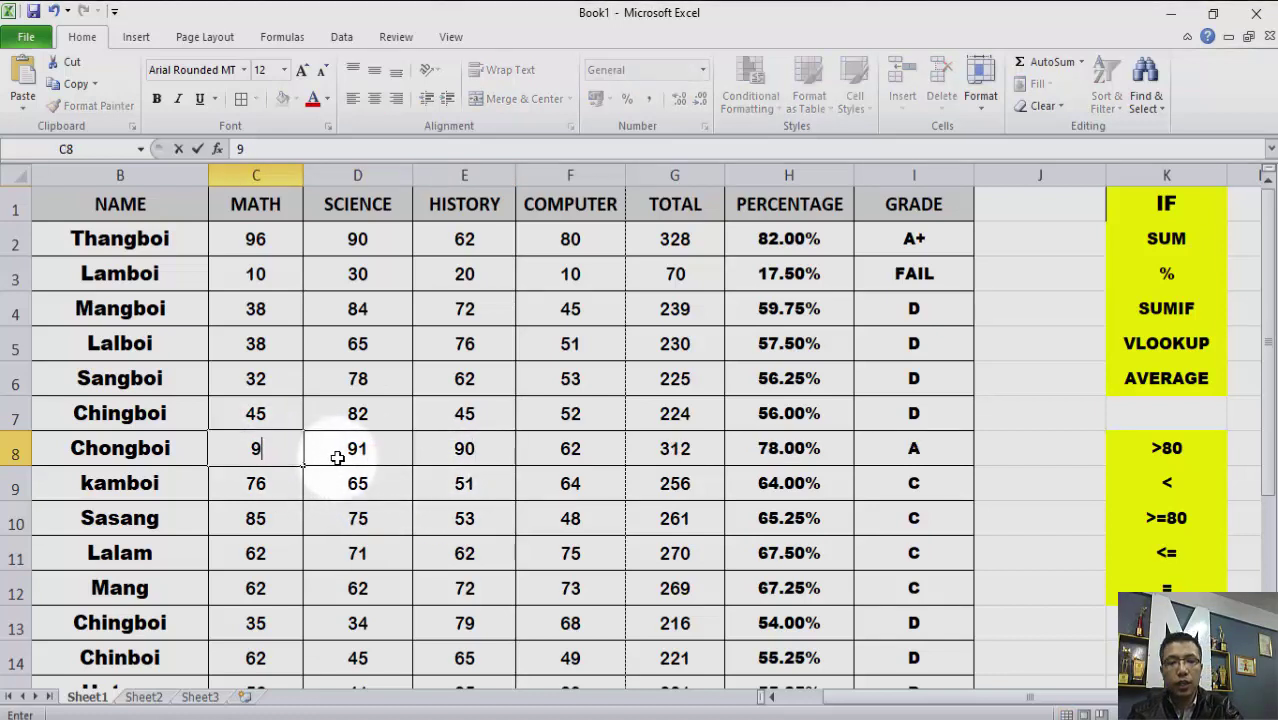
{"action": "left_click", "coordinate": [598, 447]}
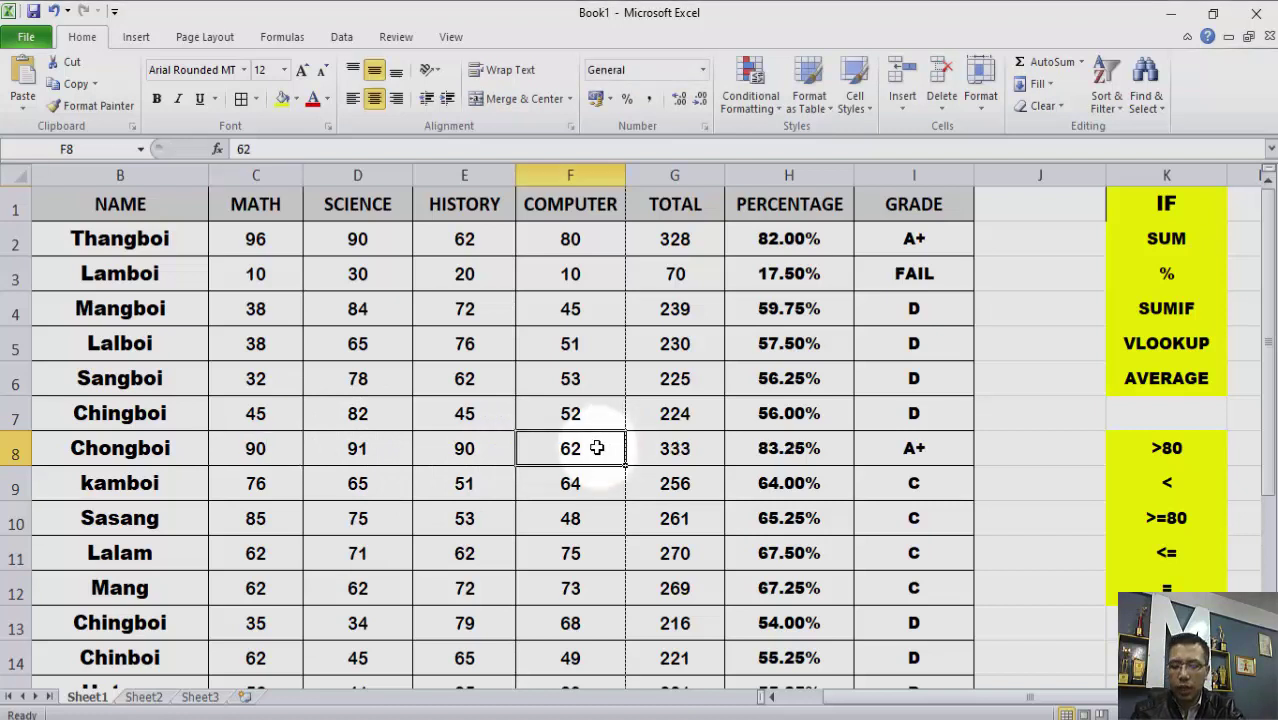
{"action": "type", "text": "92"}
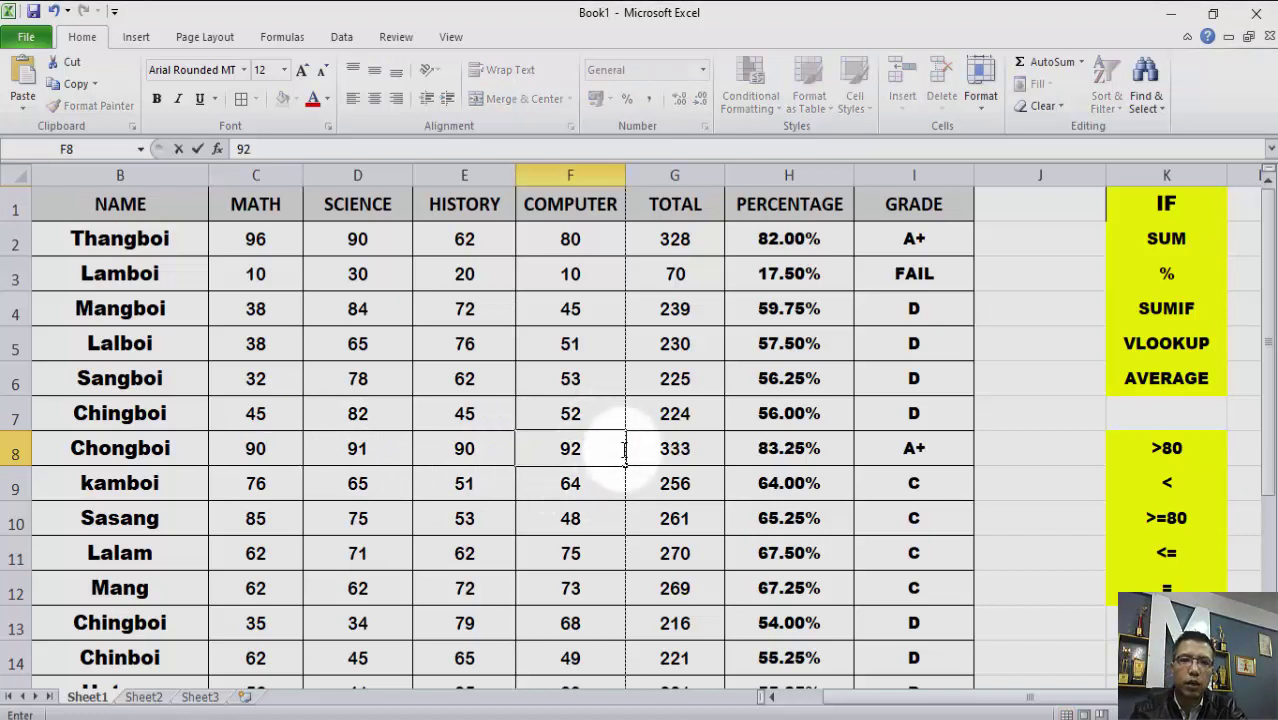
{"action": "left_click", "coordinate": [606, 455]}
{"action": "left_click", "coordinate": [556, 482]}
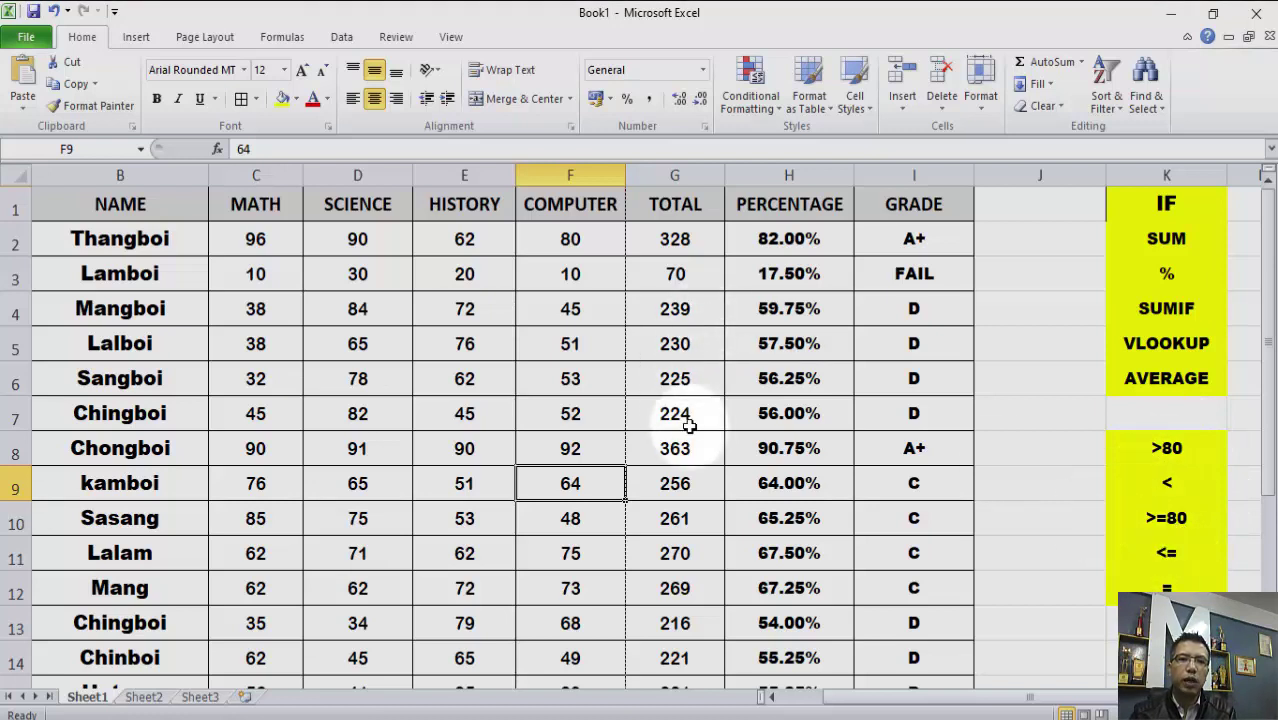
{"action": "left_click", "coordinate": [915, 442]}
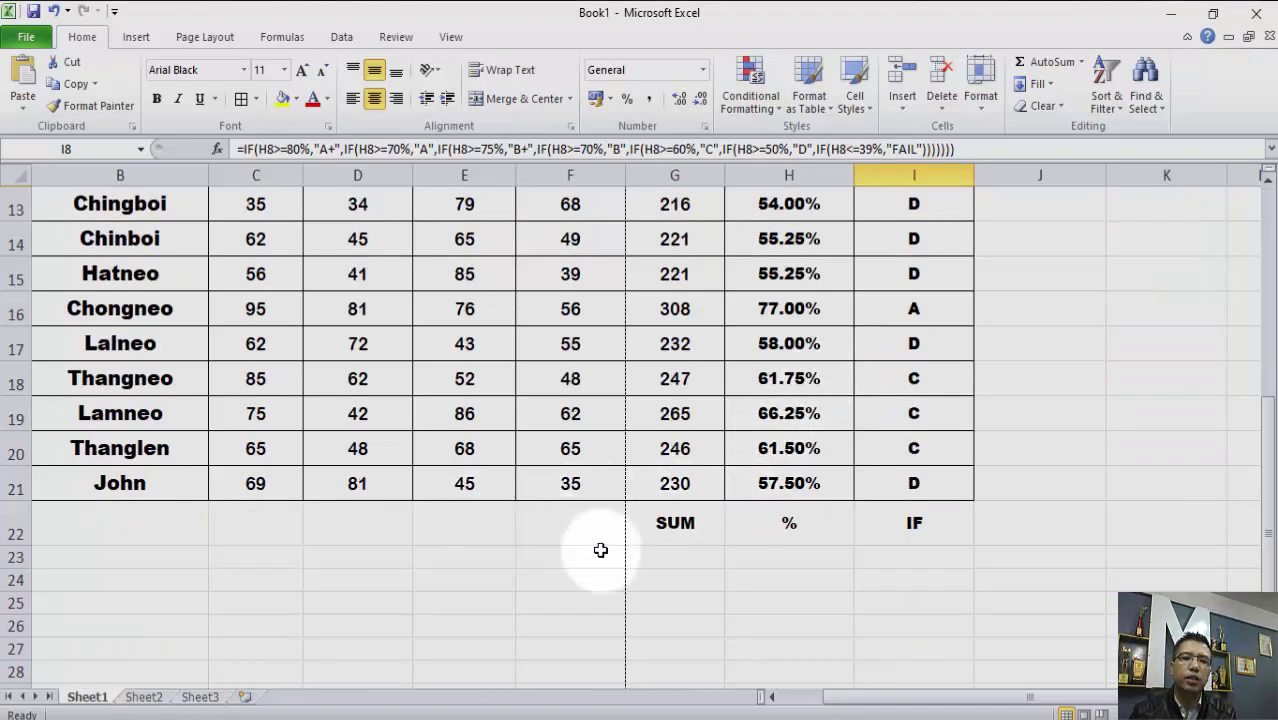
Step: Lower the row 9 marks to 14 in Math, 20 in Science, 34 in History and 23 in Computer
{"action": "scroll", "coordinate": [596, 550], "scroll_direction": "up", "scroll_amount": 3}
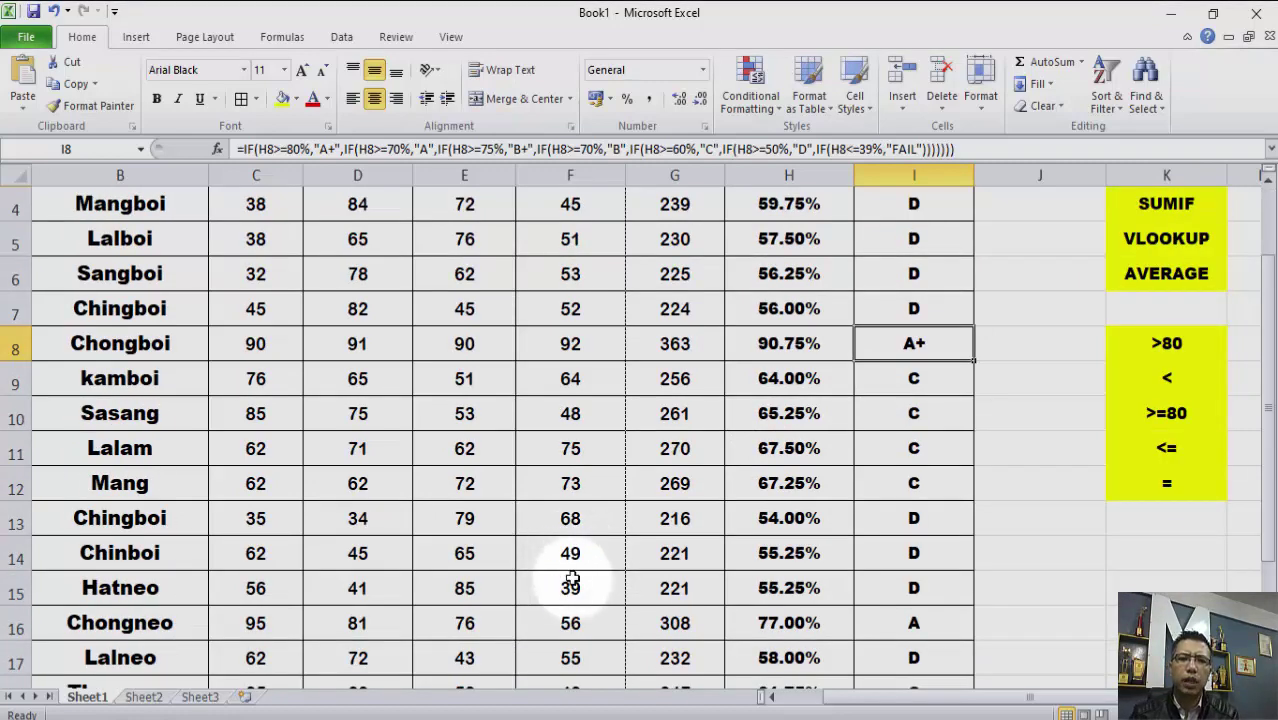
{"action": "scroll", "coordinate": [593, 571], "scroll_direction": "up", "scroll_amount": 1}
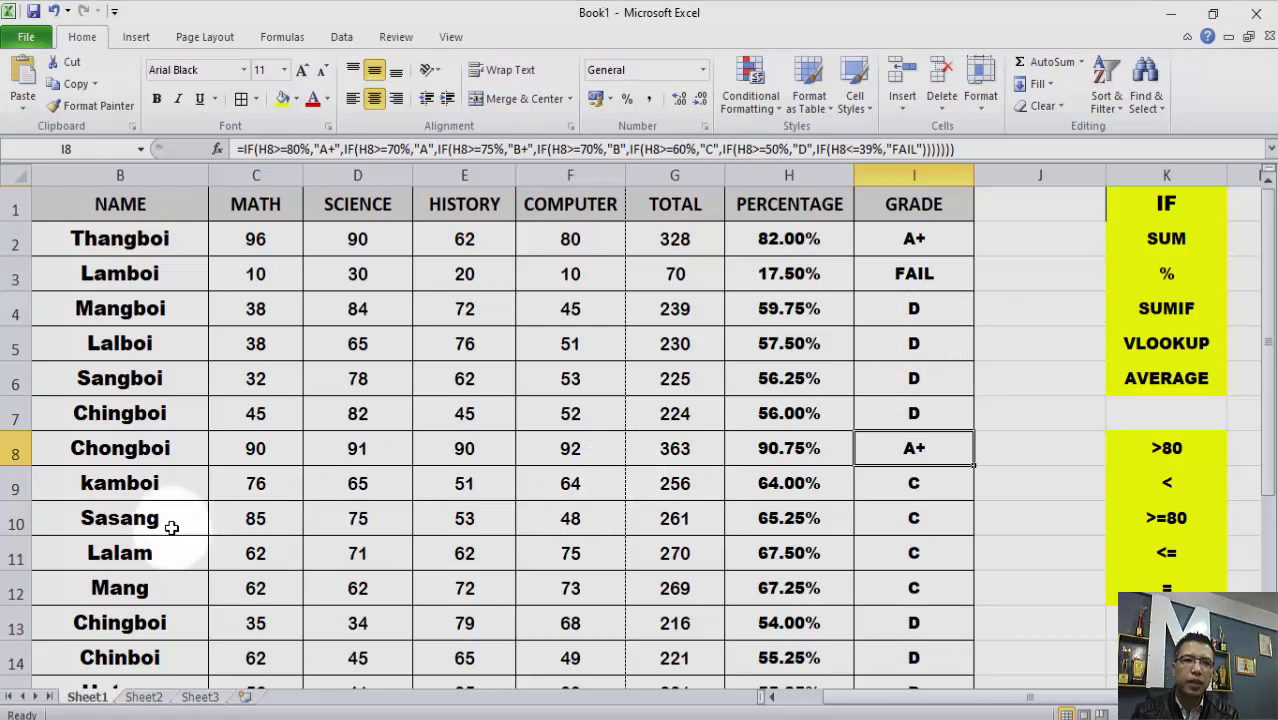
{"action": "left_click", "coordinate": [250, 485]}
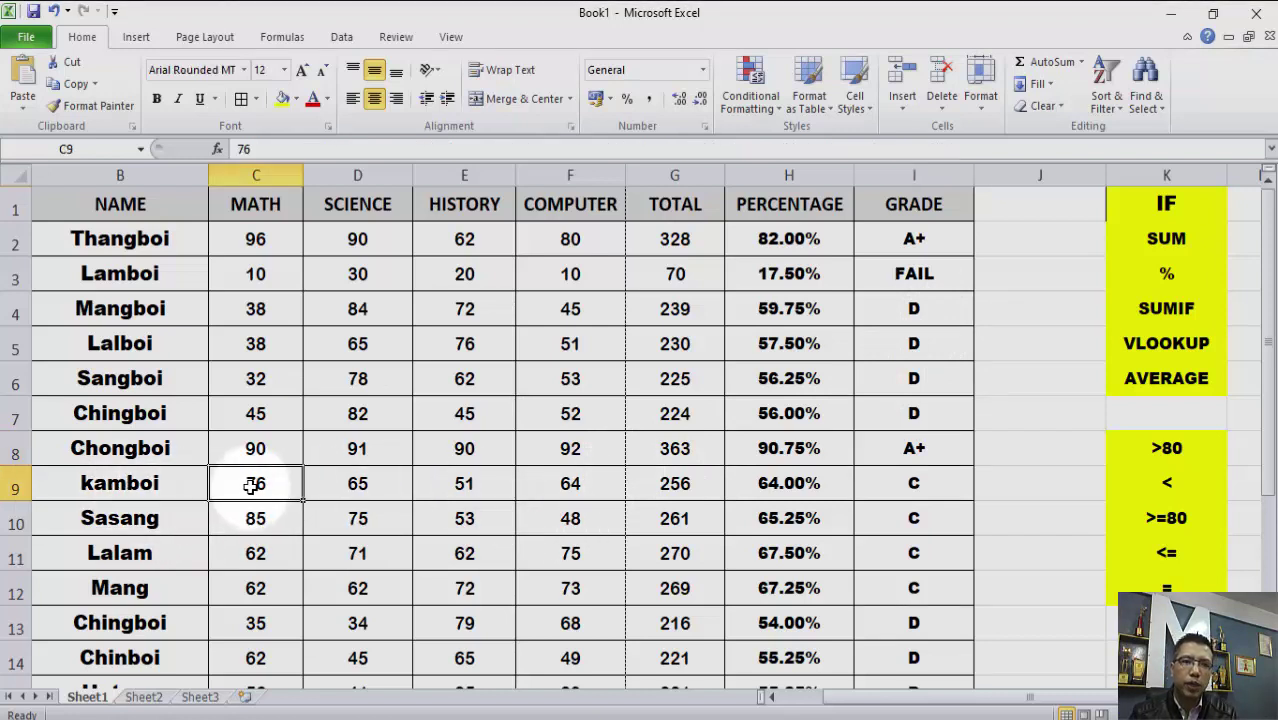
{"action": "type", "text": "14"}
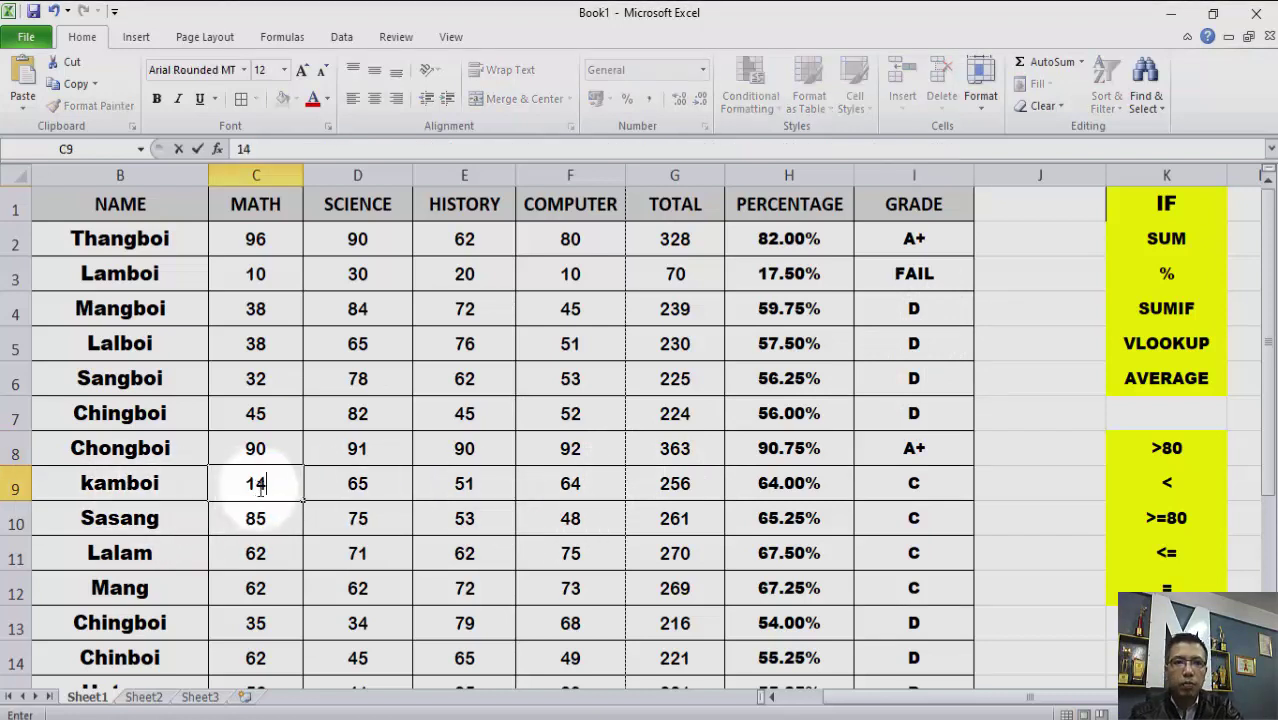
{"action": "left_click", "coordinate": [357, 488]}
{"action": "type", "text": "20"}
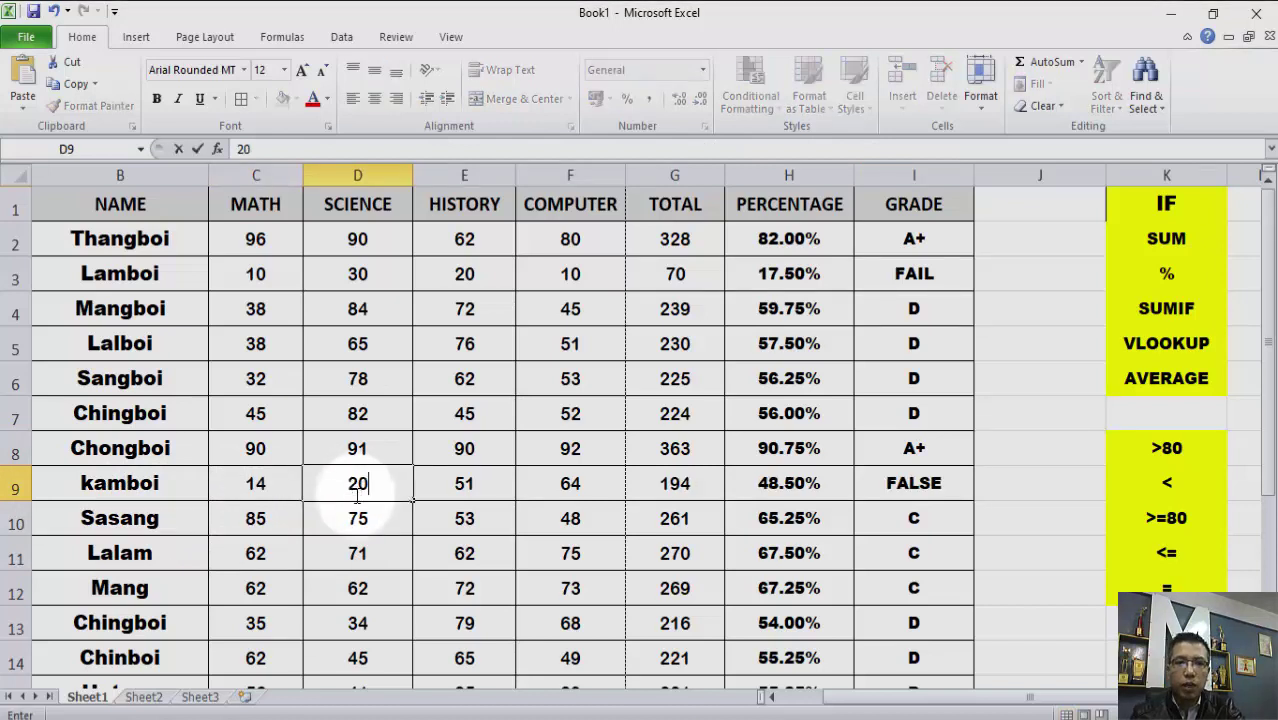
{"action": "left_click", "coordinate": [463, 488]}
{"action": "type", "text": "34"}
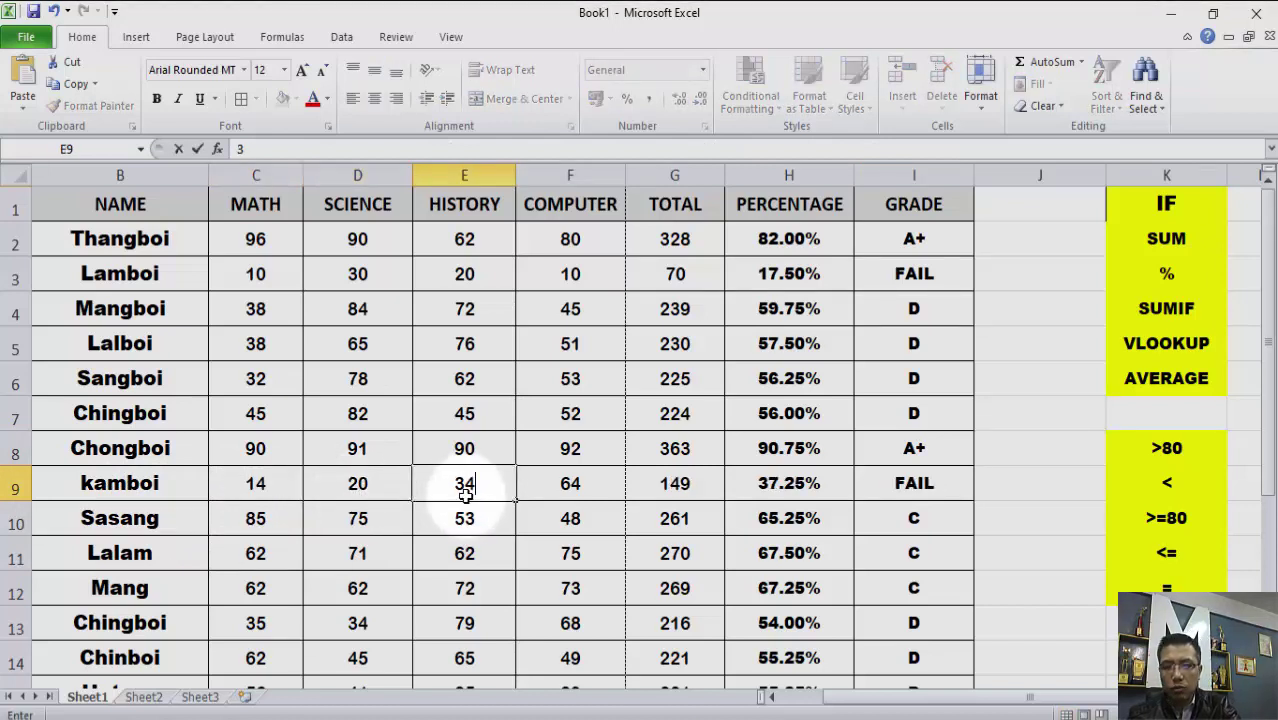
{"action": "left_click", "coordinate": [569, 486]}
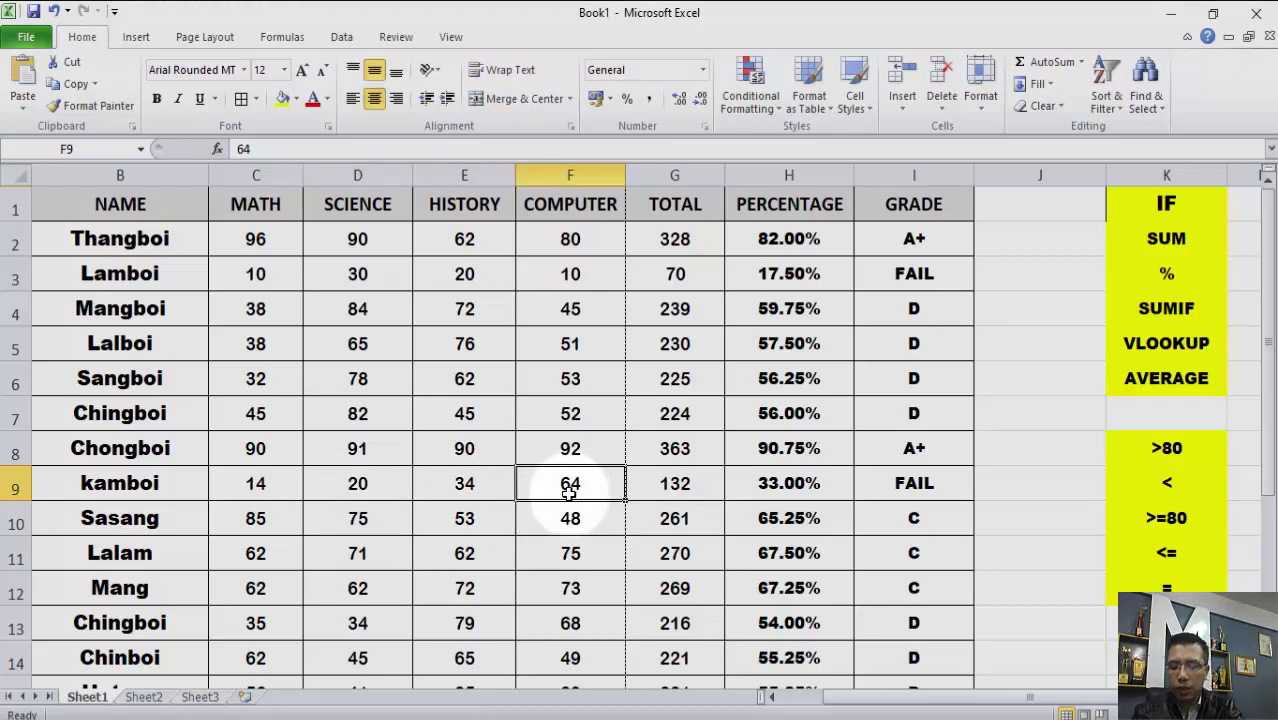
{"action": "type", "text": "23"}
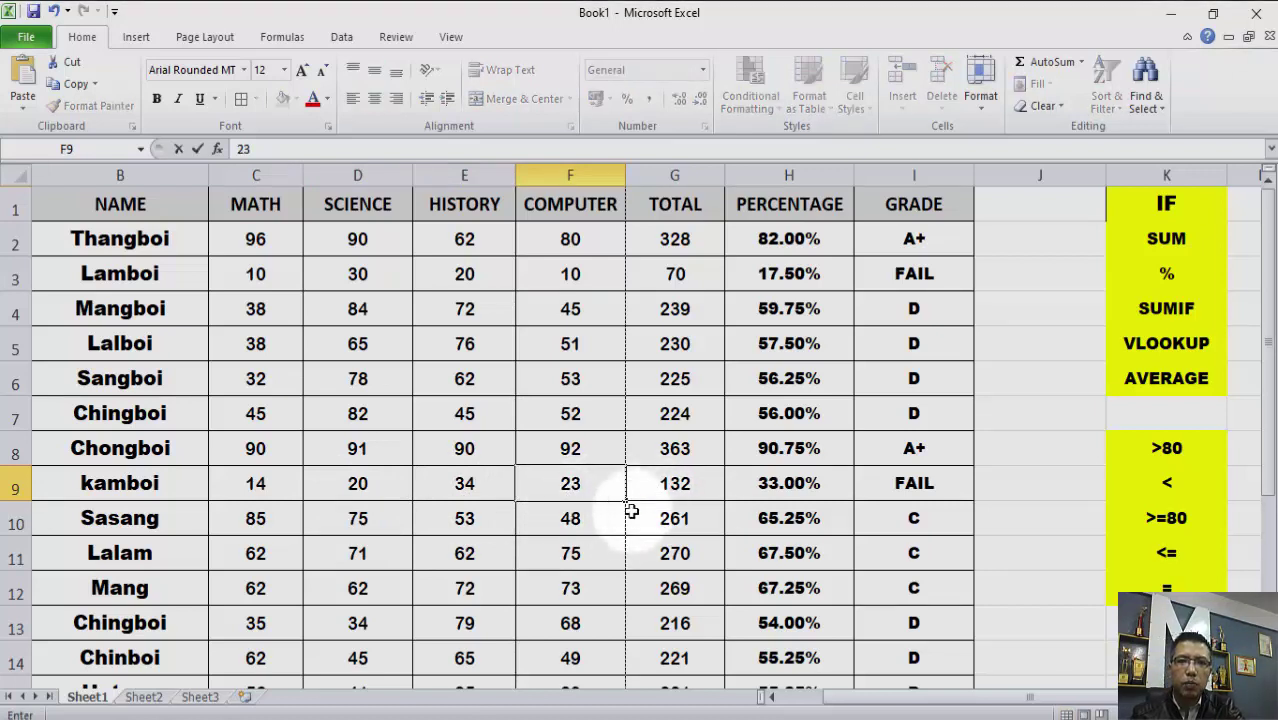
{"action": "left_click", "coordinate": [570, 452]}
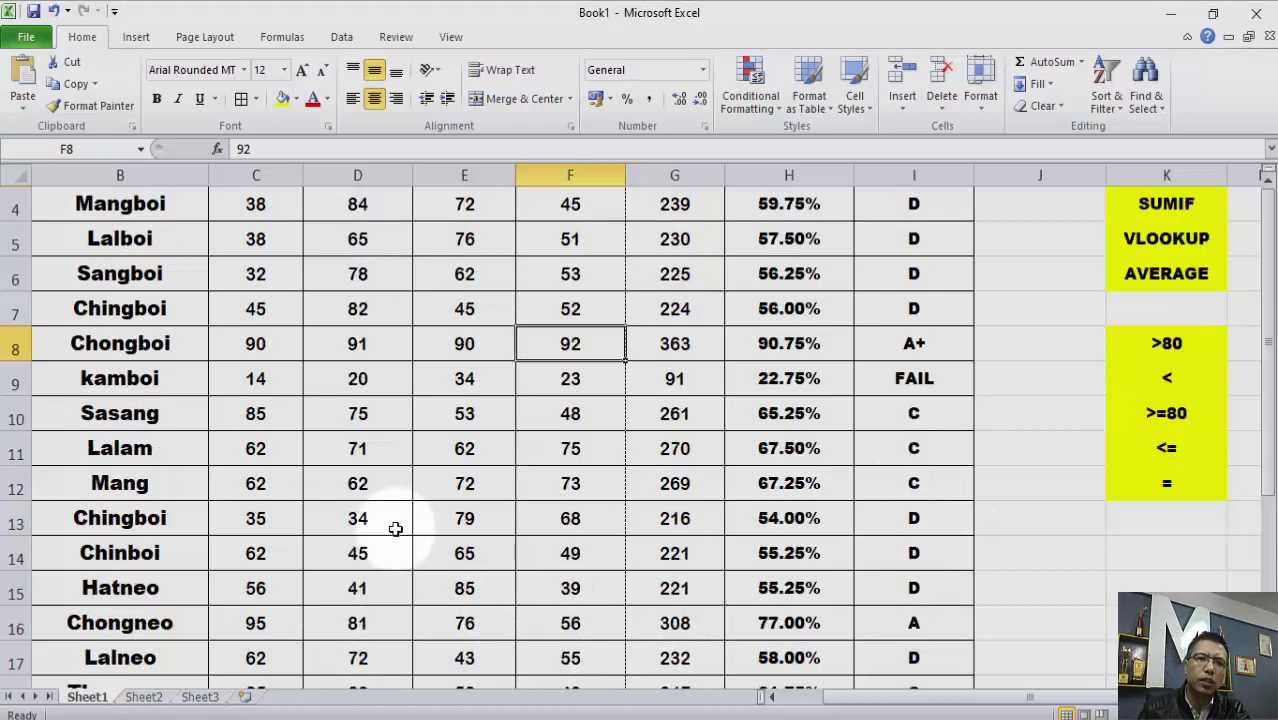
Step: Look over the results down to row 21 and the SUMIF, VLOOKUP and AVERAGE entries in column K
{"action": "scroll", "coordinate": [385, 530], "scroll_direction": "down", "scroll_amount": 2}
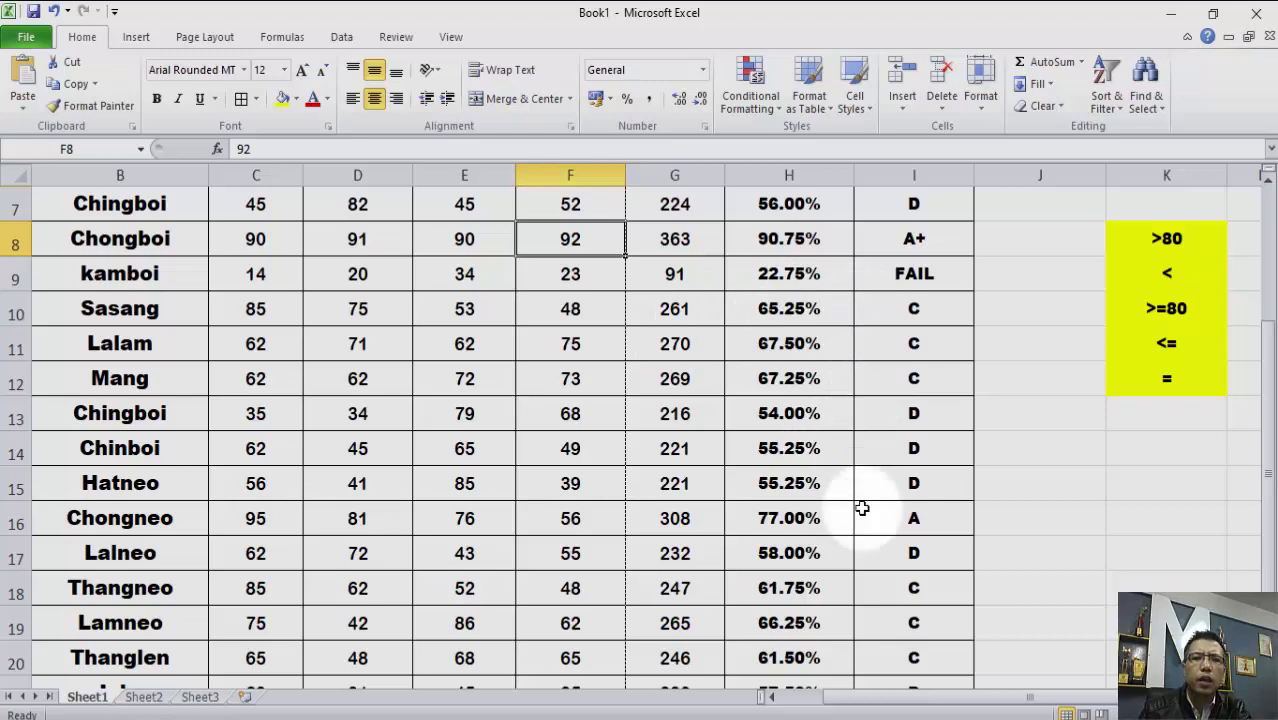
{"action": "scroll", "coordinate": [562, 489], "scroll_direction": "down", "scroll_amount": 4}
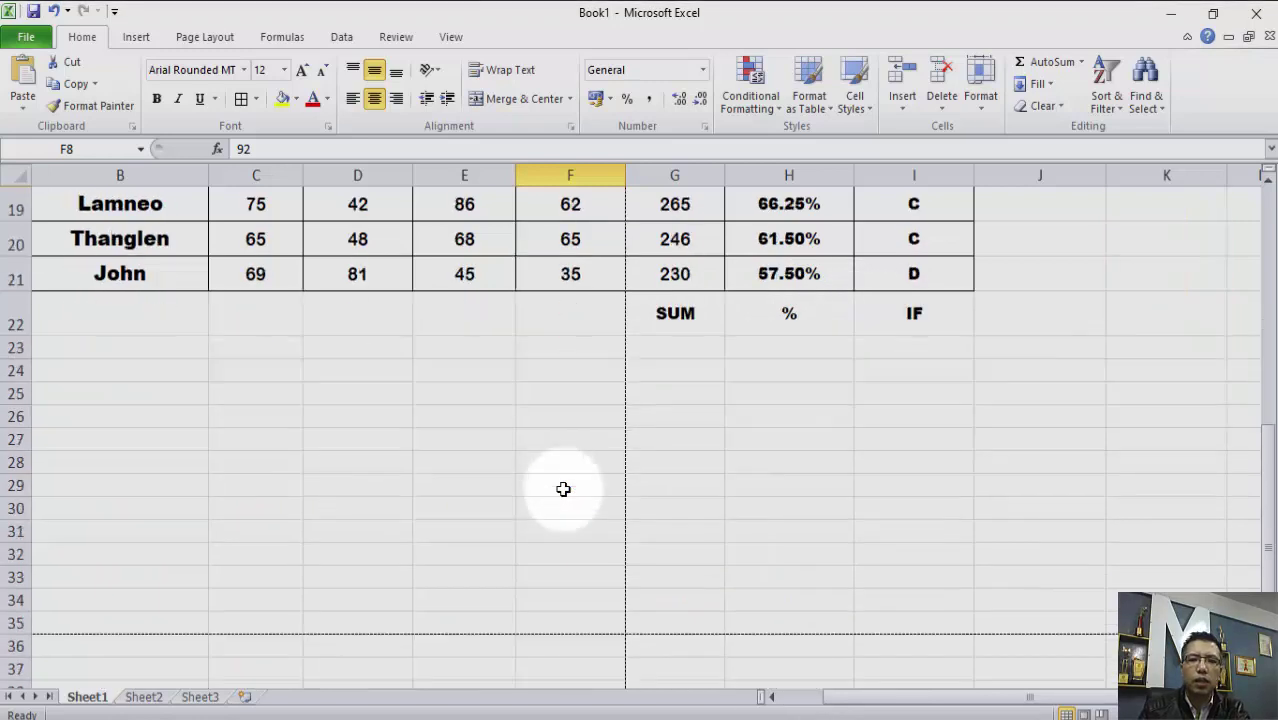
{"action": "scroll", "coordinate": [560, 487], "scroll_direction": "up", "scroll_amount": 2}
{"action": "scroll", "coordinate": [571, 443], "scroll_direction": "up", "scroll_amount": 4}
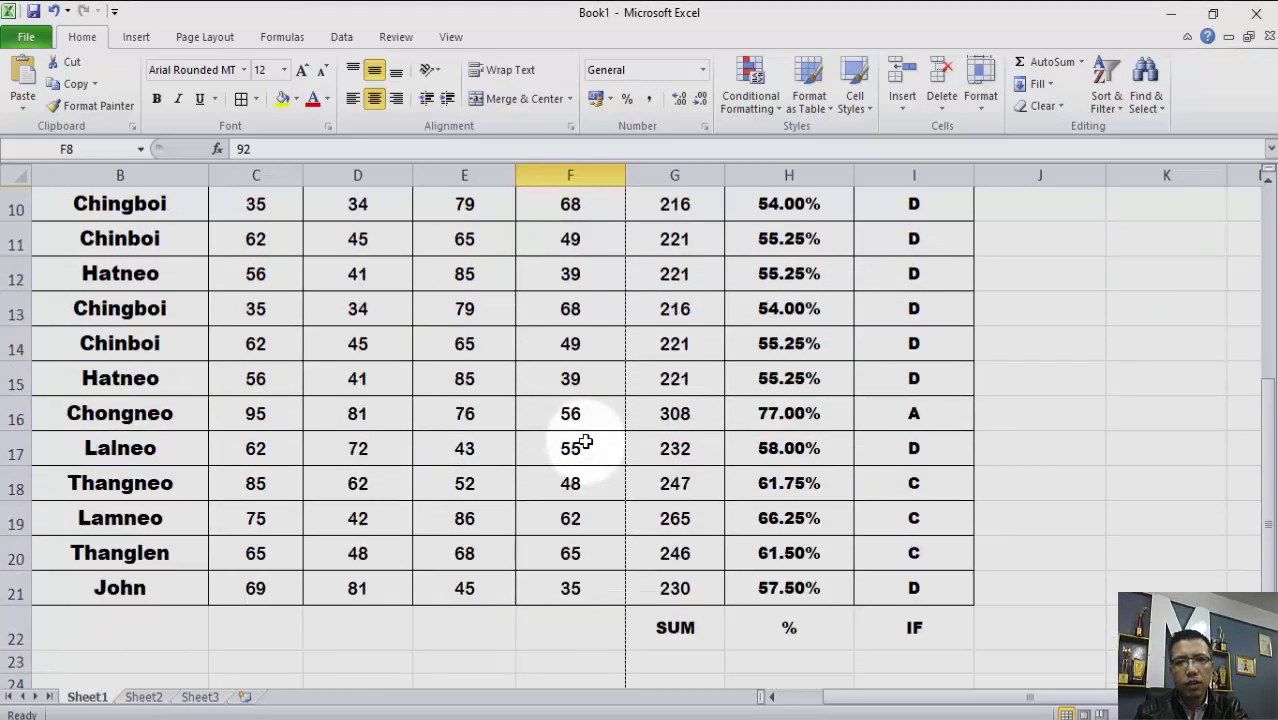
{"action": "scroll", "coordinate": [805, 505], "scroll_direction": "down", "scroll_amount": 4}
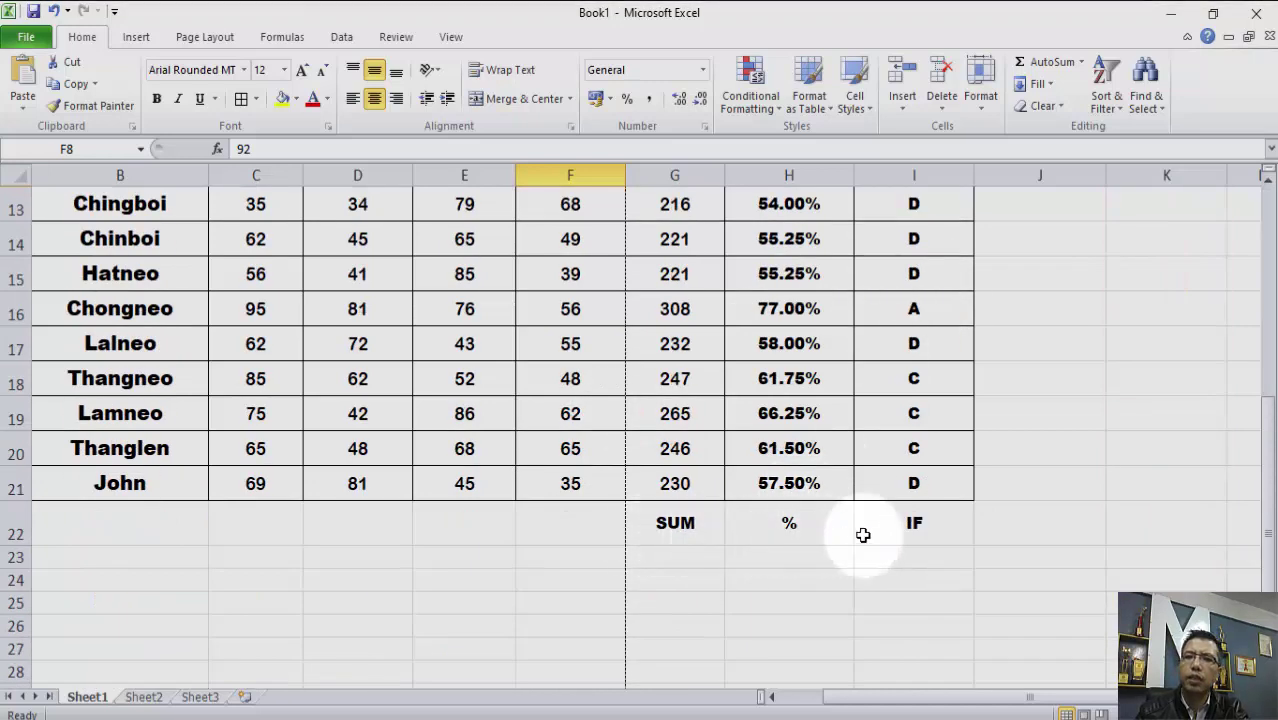
{"action": "scroll", "coordinate": [890, 610], "scroll_direction": "up", "scroll_amount": 4}
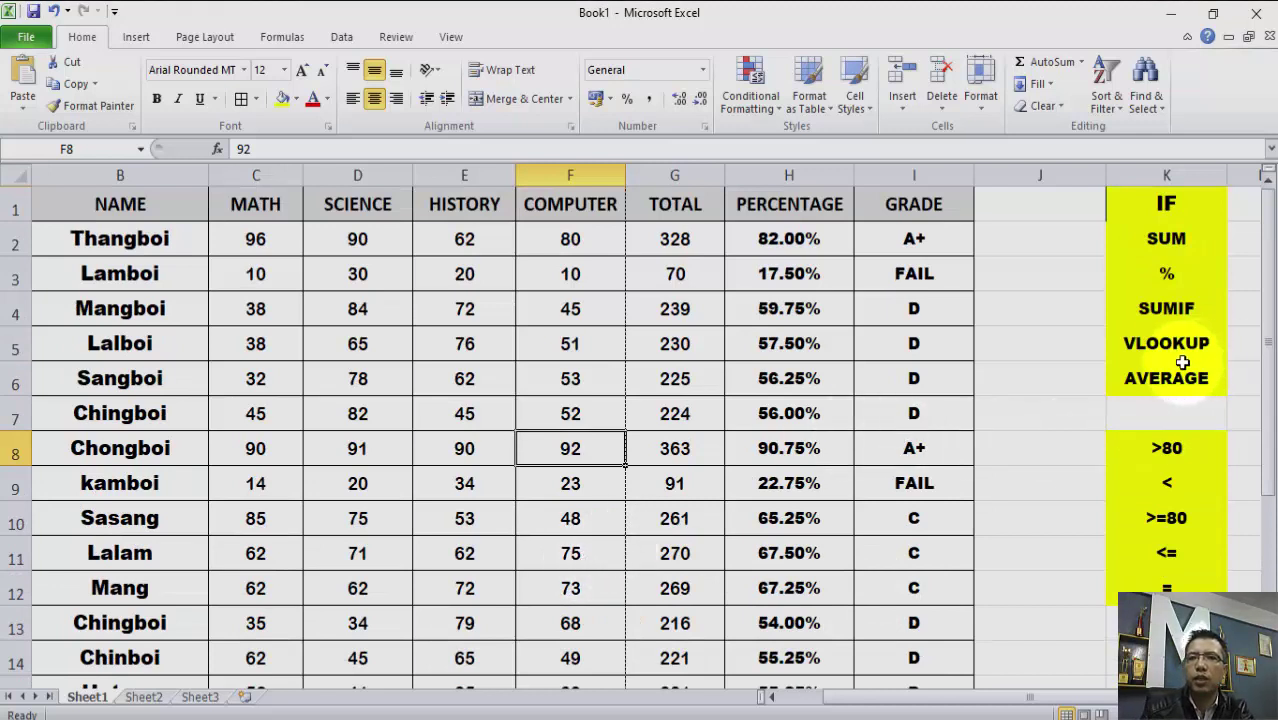
{"action": "left_click", "coordinate": [1145, 308]}
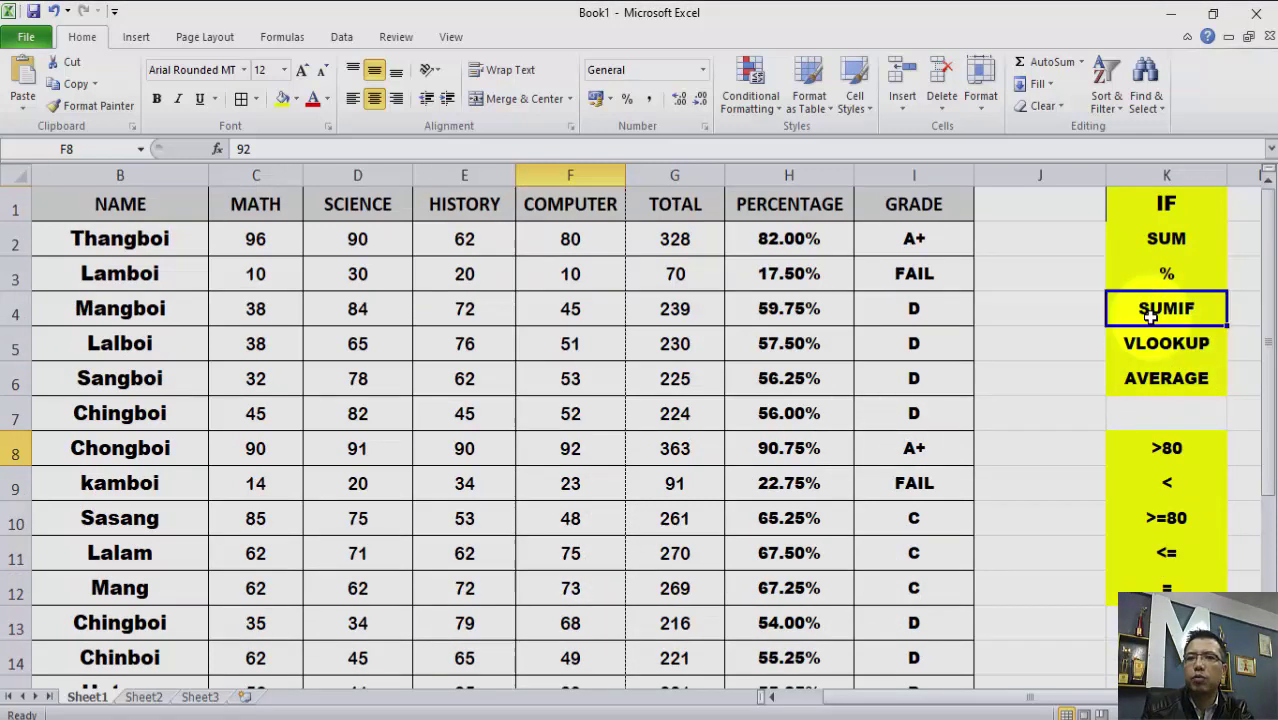
{"action": "left_click", "coordinate": [1155, 345]}
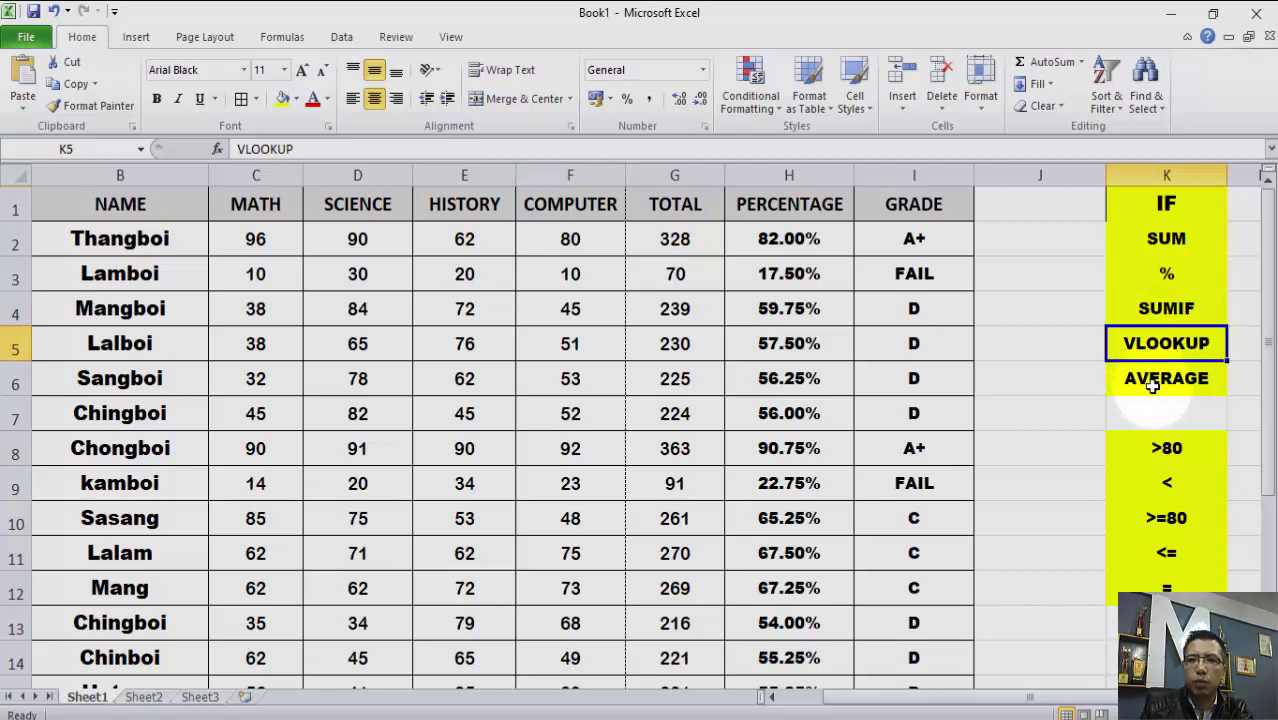
{"action": "left_click", "coordinate": [1155, 386]}
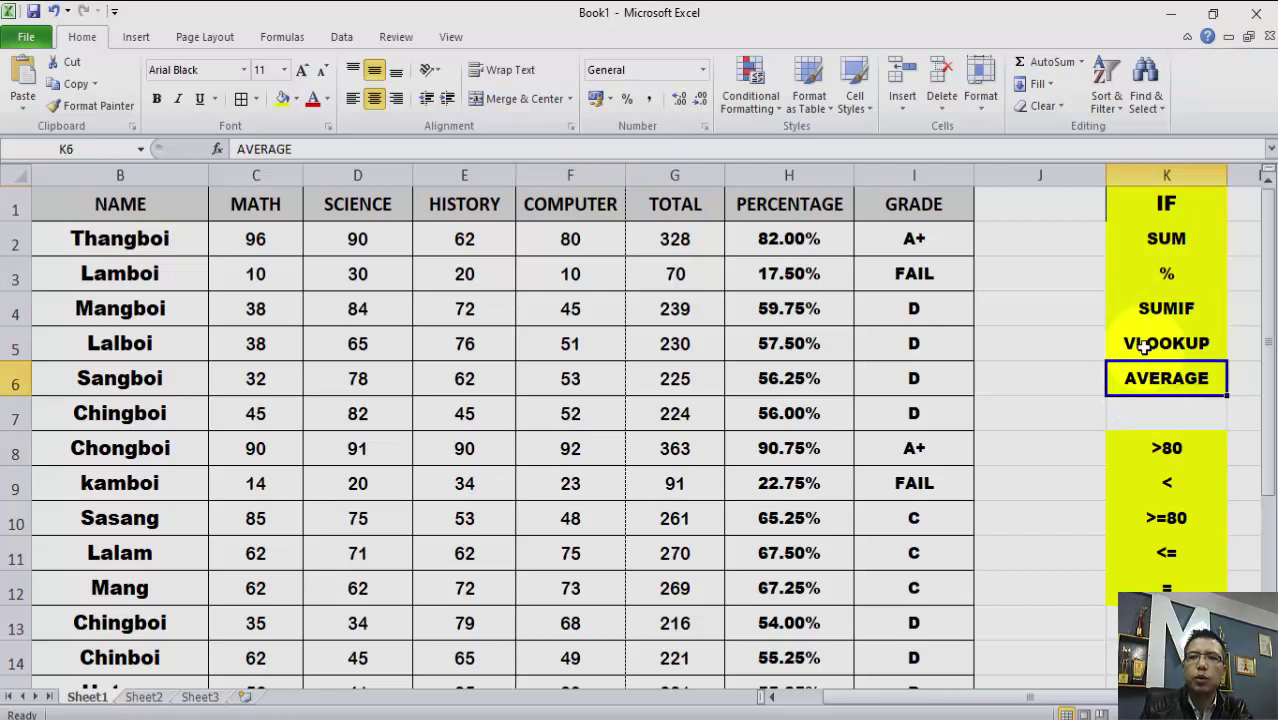
{"action": "left_click", "coordinate": [1150, 343]}
{"action": "left_click", "coordinate": [1157, 311]}
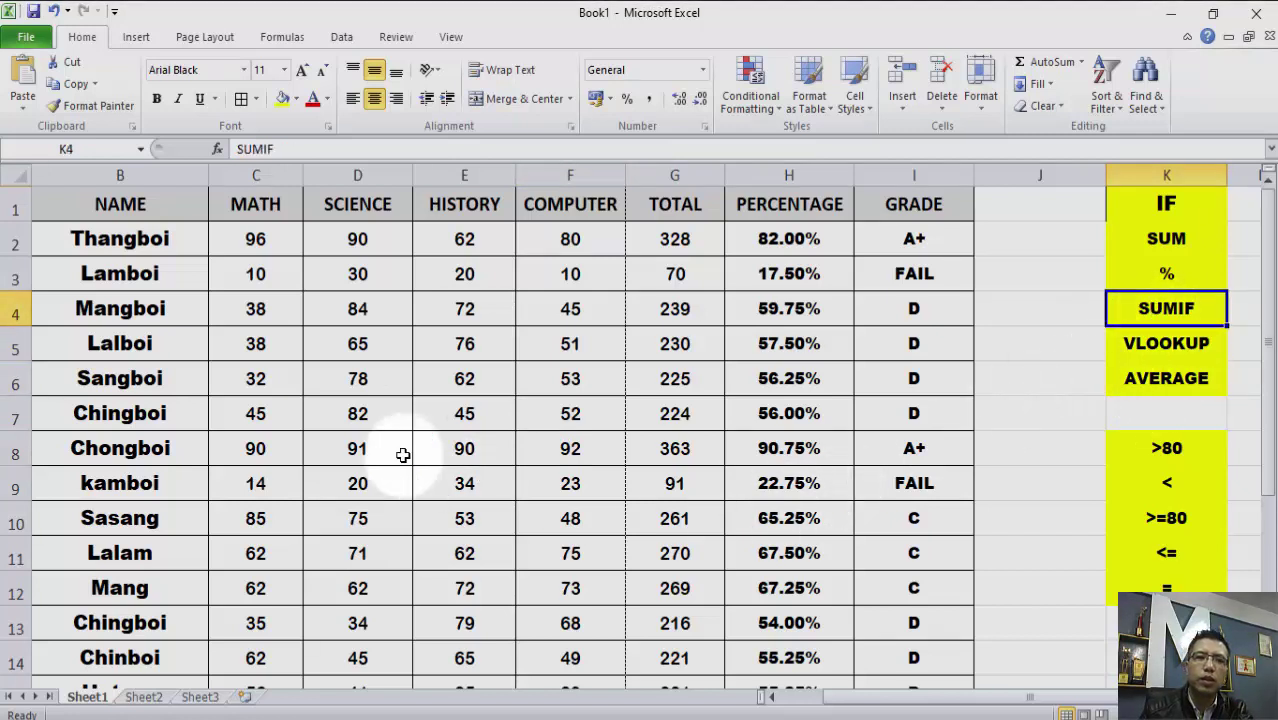
Step: Review the row 6 student's marks and total, and the function names listed in column K from IF to AVERAGE
{"action": "left_click", "coordinate": [359, 452]}
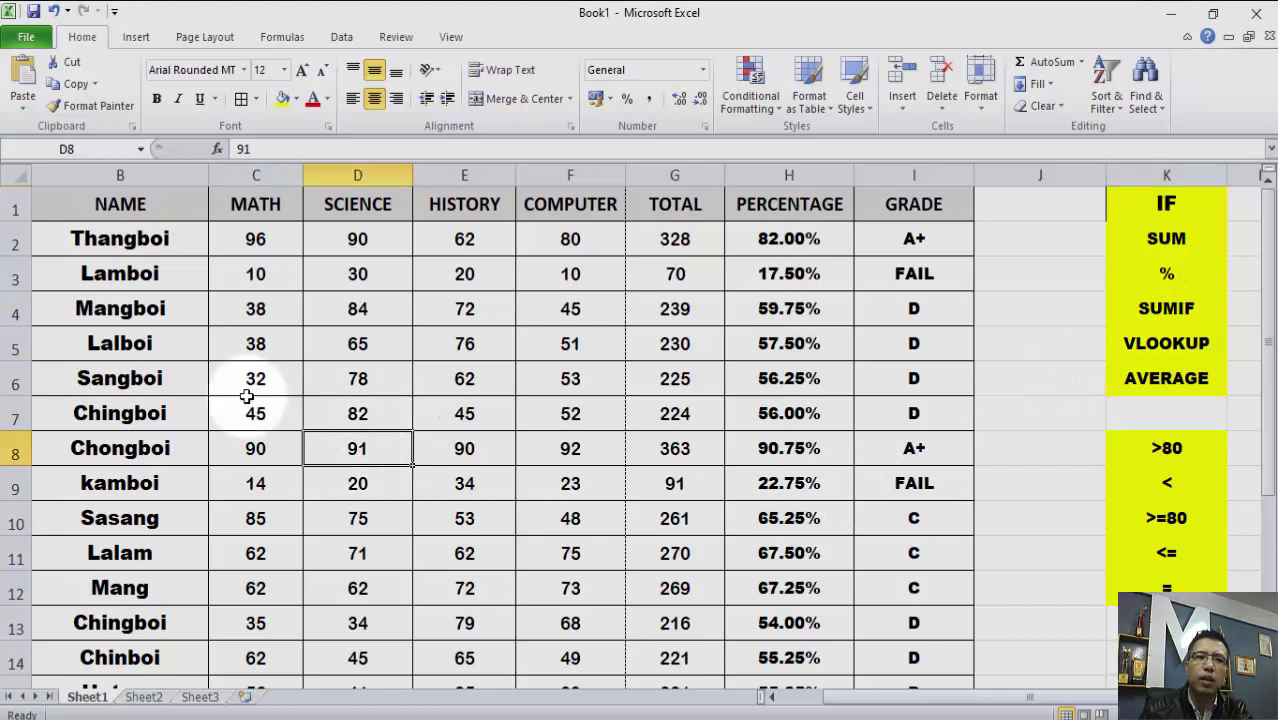
{"action": "left_click", "coordinate": [213, 378]}
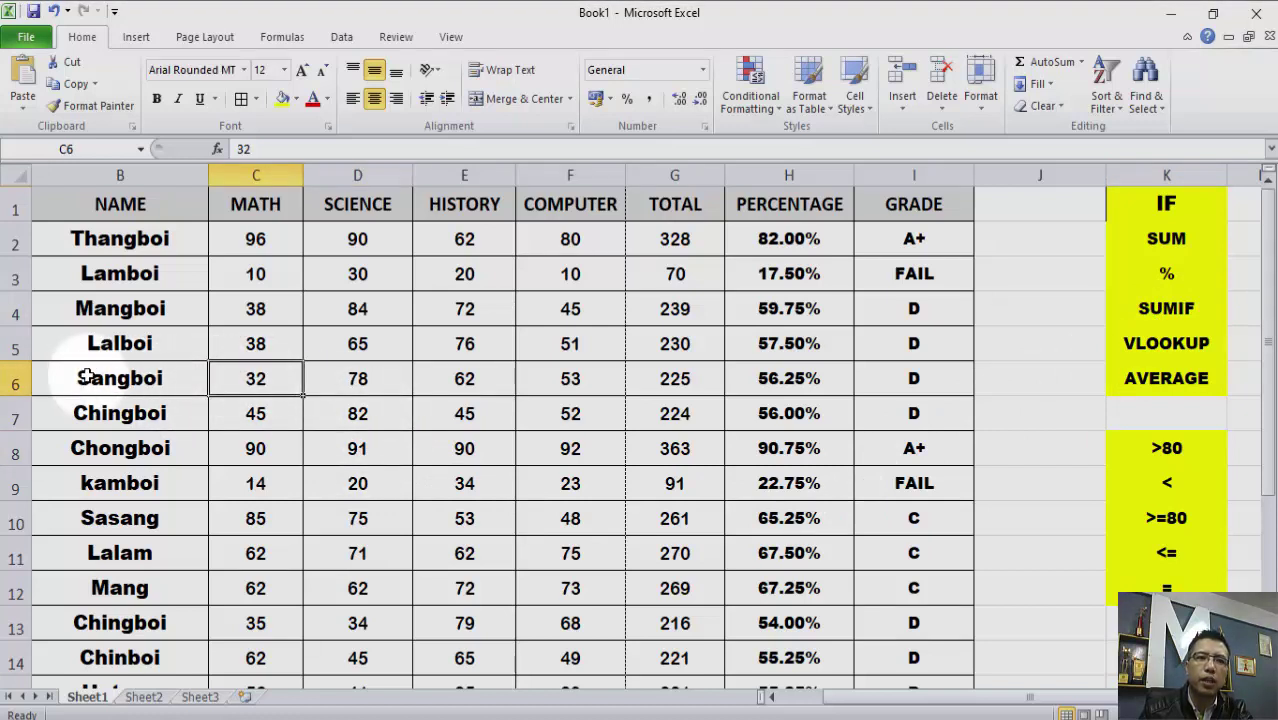
{"action": "left_click_drag", "start_coordinate": [60, 377], "coordinate": [720, 368]}
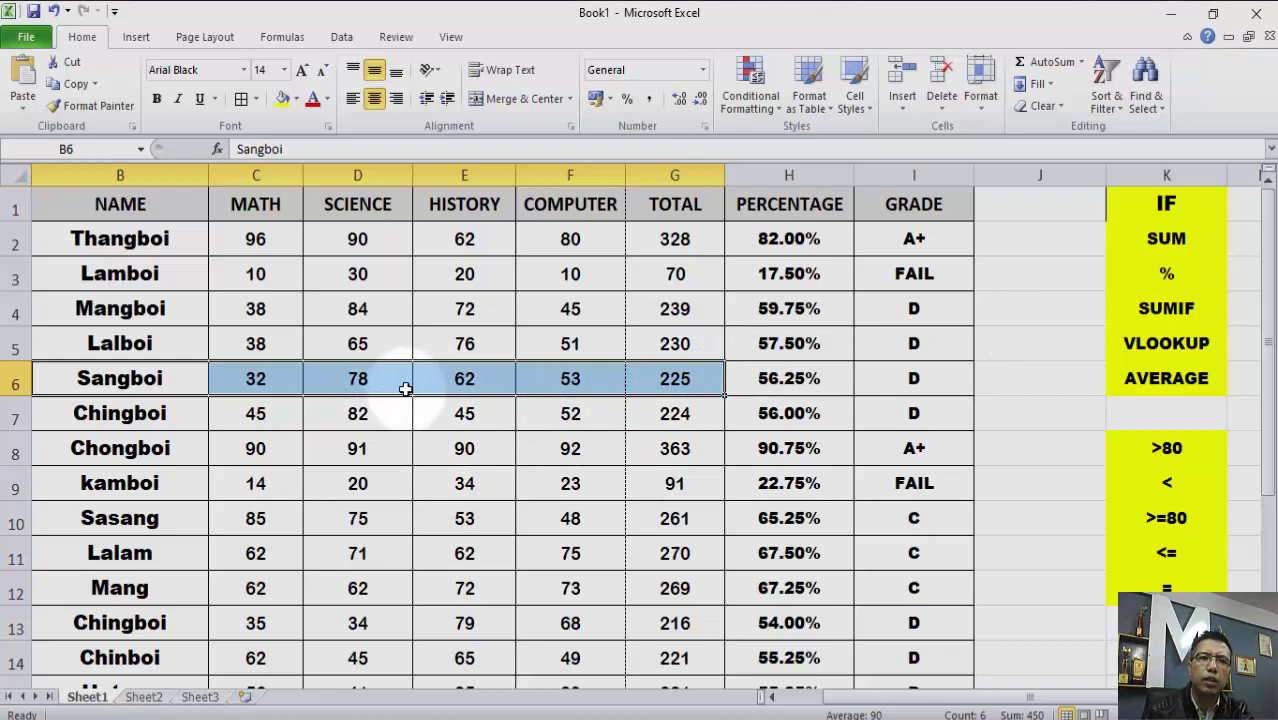
{"action": "left_click", "coordinate": [1152, 307]}
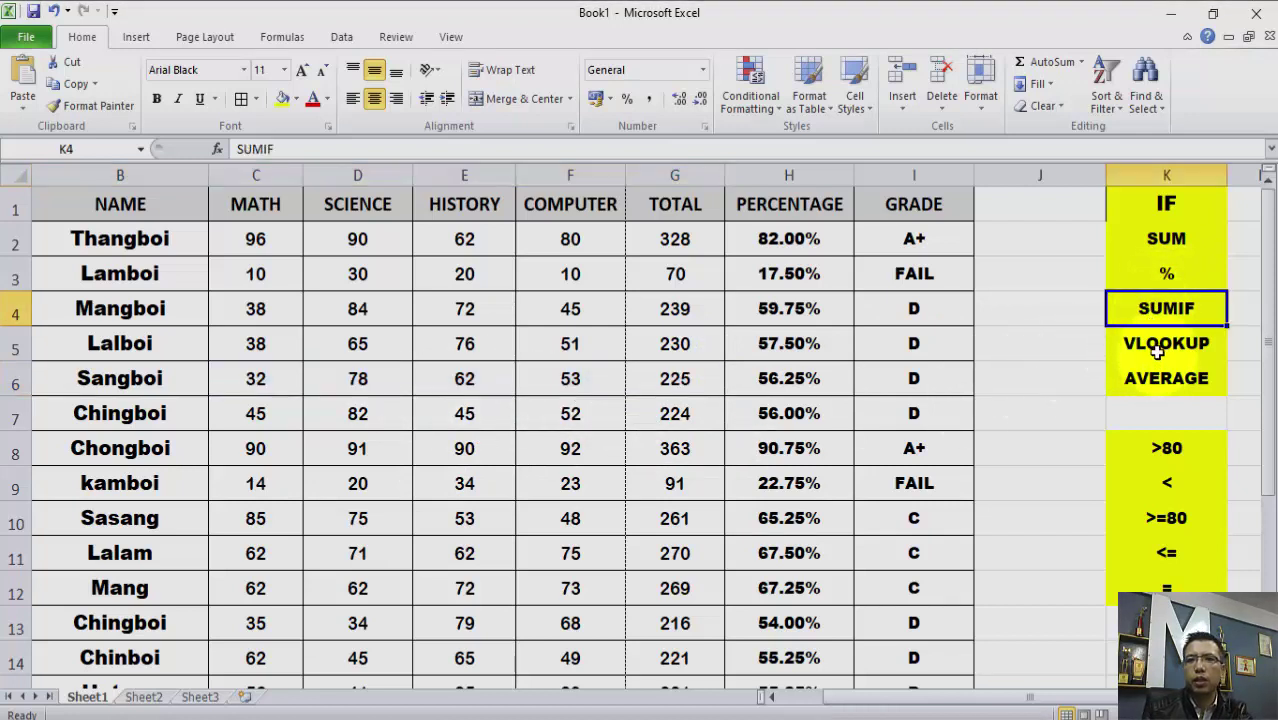
{"action": "left_click", "coordinate": [1164, 345]}
{"action": "left_click", "coordinate": [1172, 368]}
{"action": "left_click", "coordinate": [1168, 306]}
{"action": "left_click", "coordinate": [1172, 344]}
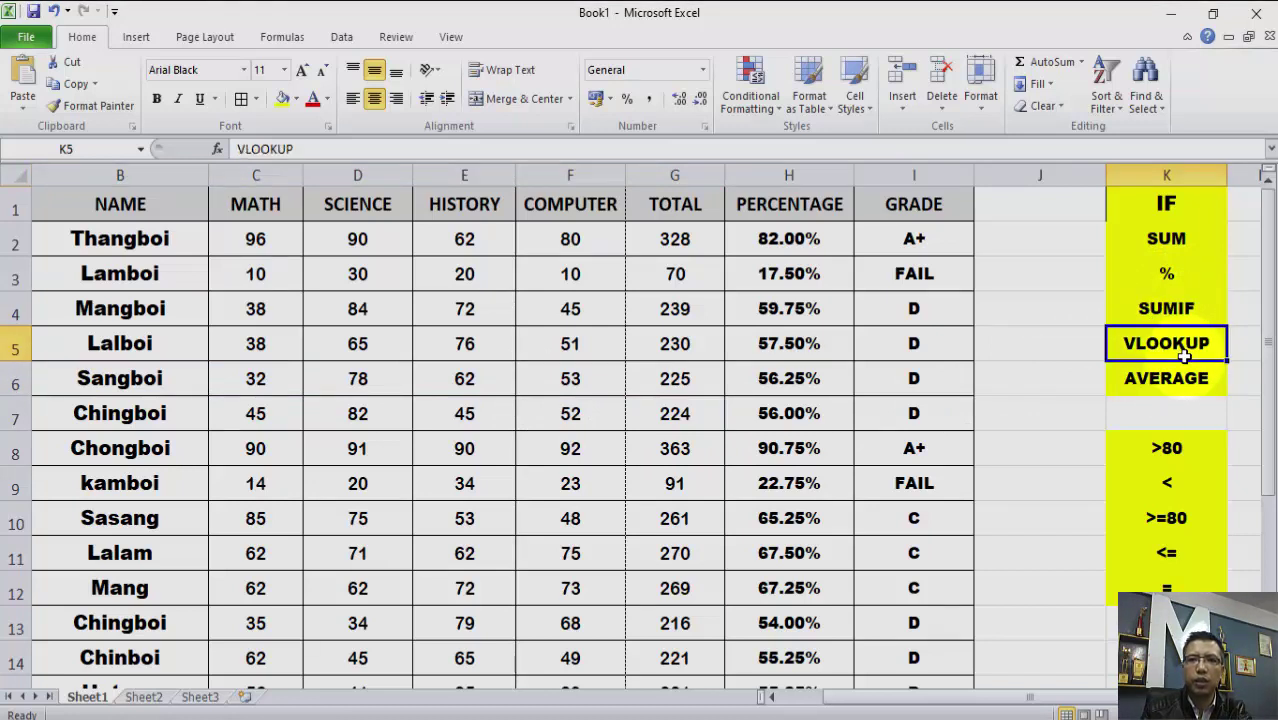
{"action": "left_click", "coordinate": [1174, 376]}
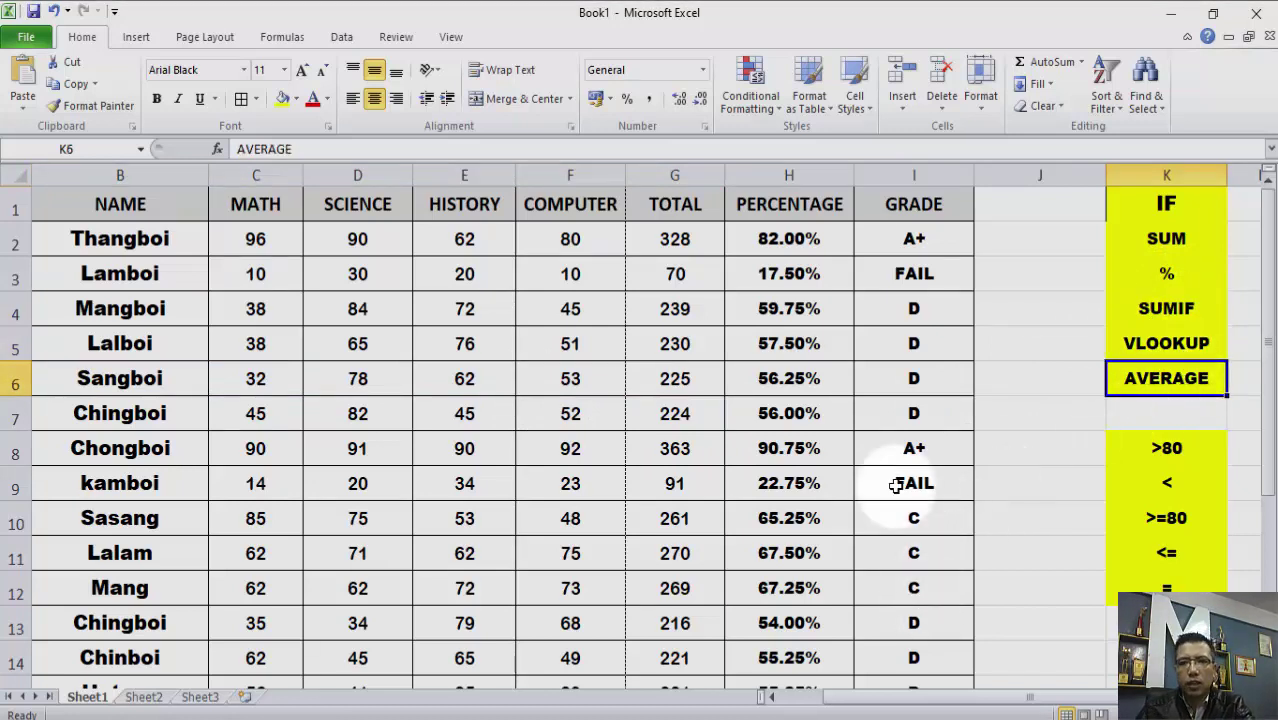
{"action": "left_click", "coordinate": [1163, 204]}
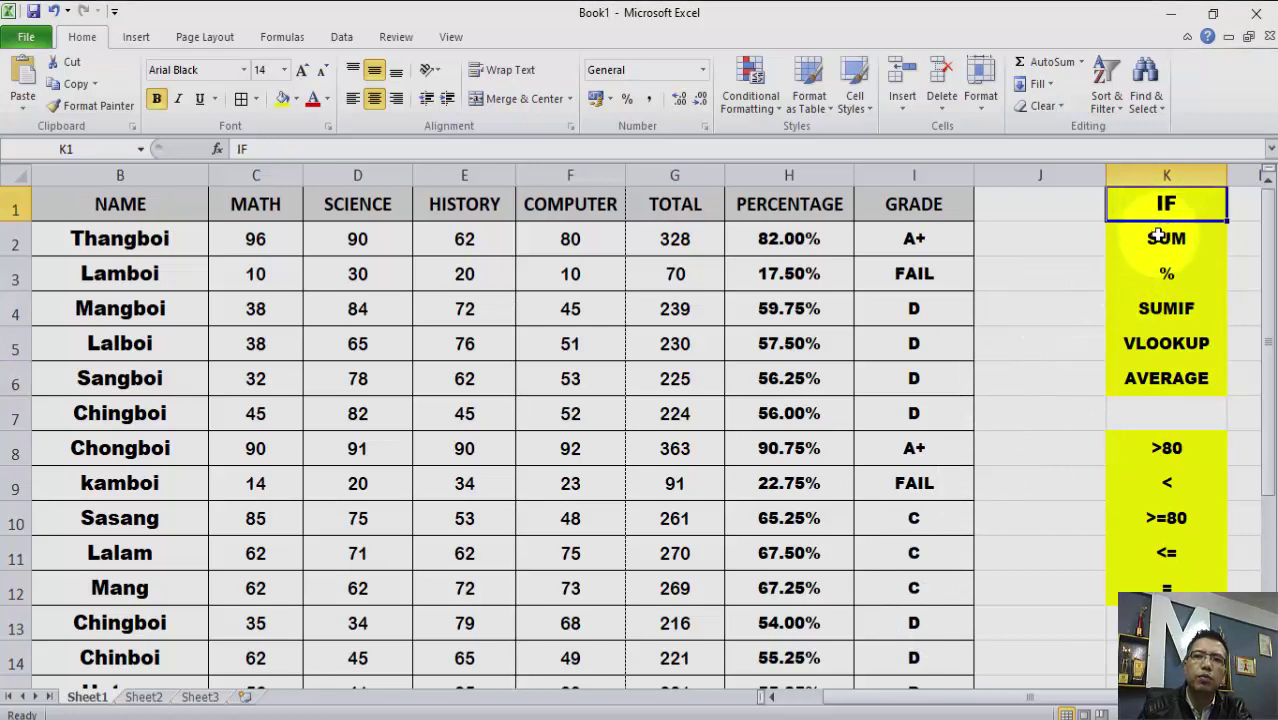
{"action": "left_click", "coordinate": [1160, 238]}
{"action": "left_click", "coordinate": [1160, 271]}
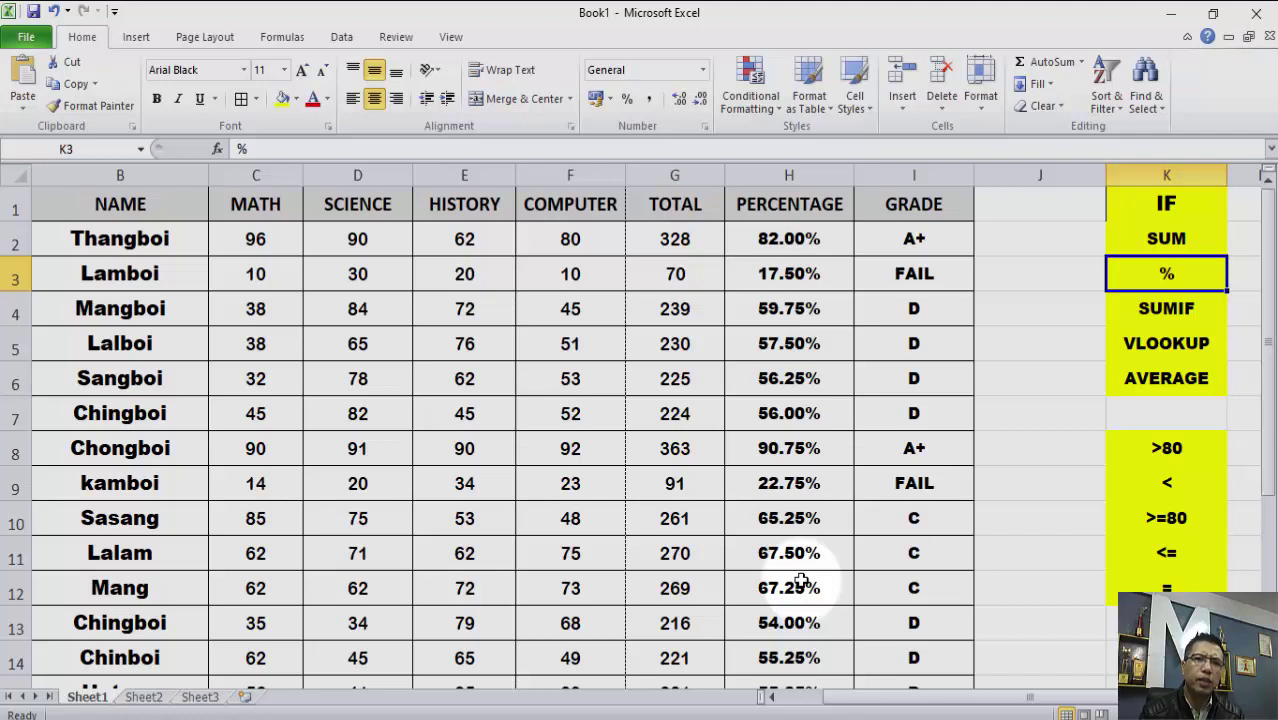
Step: Examine the percentage formulas in H3, H2 and H5 and the number formats available for H5
{"action": "left_click", "coordinate": [792, 276]}
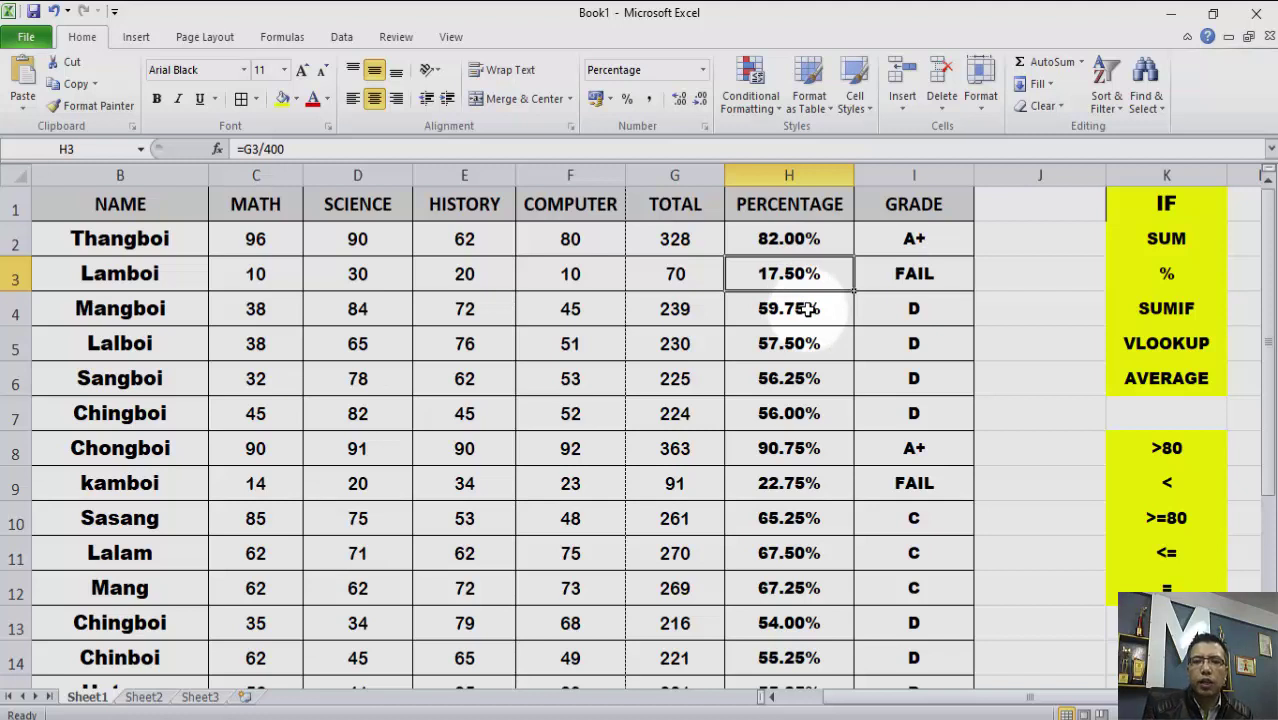
{"action": "left_click", "coordinate": [775, 240]}
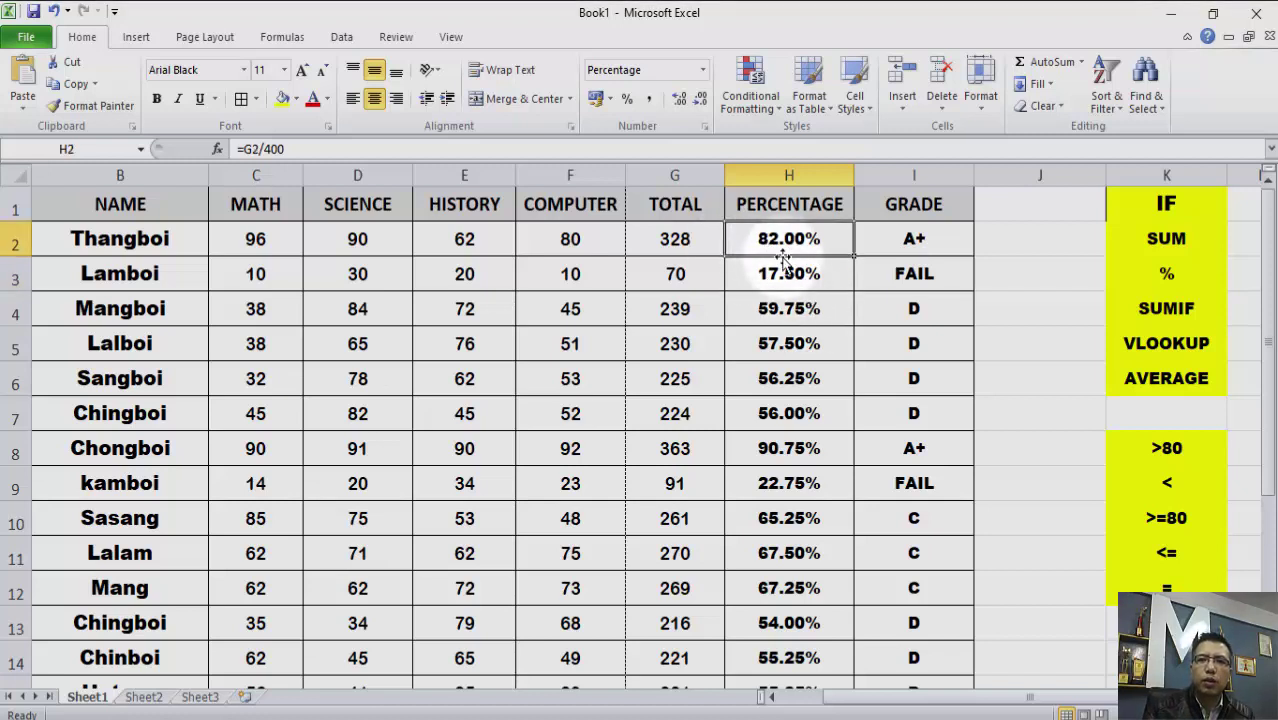
{"action": "left_click", "coordinate": [810, 340]}
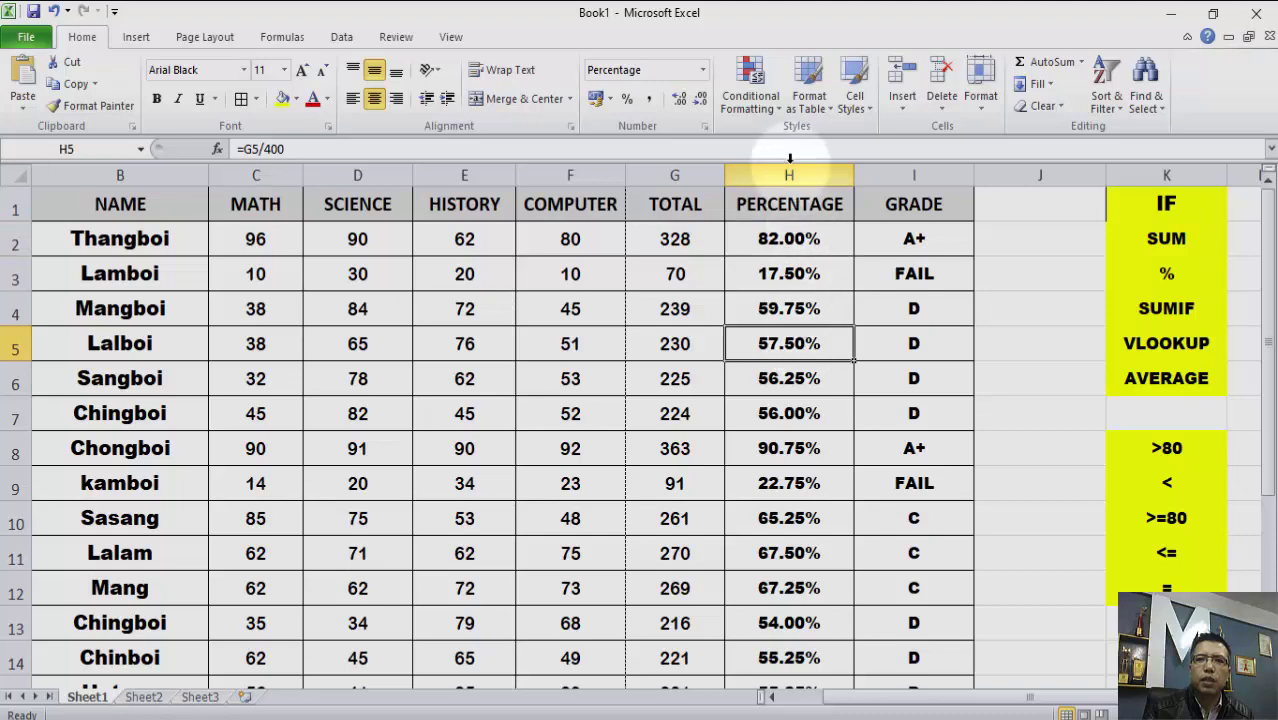
{"action": "left_click", "coordinate": [703, 69]}
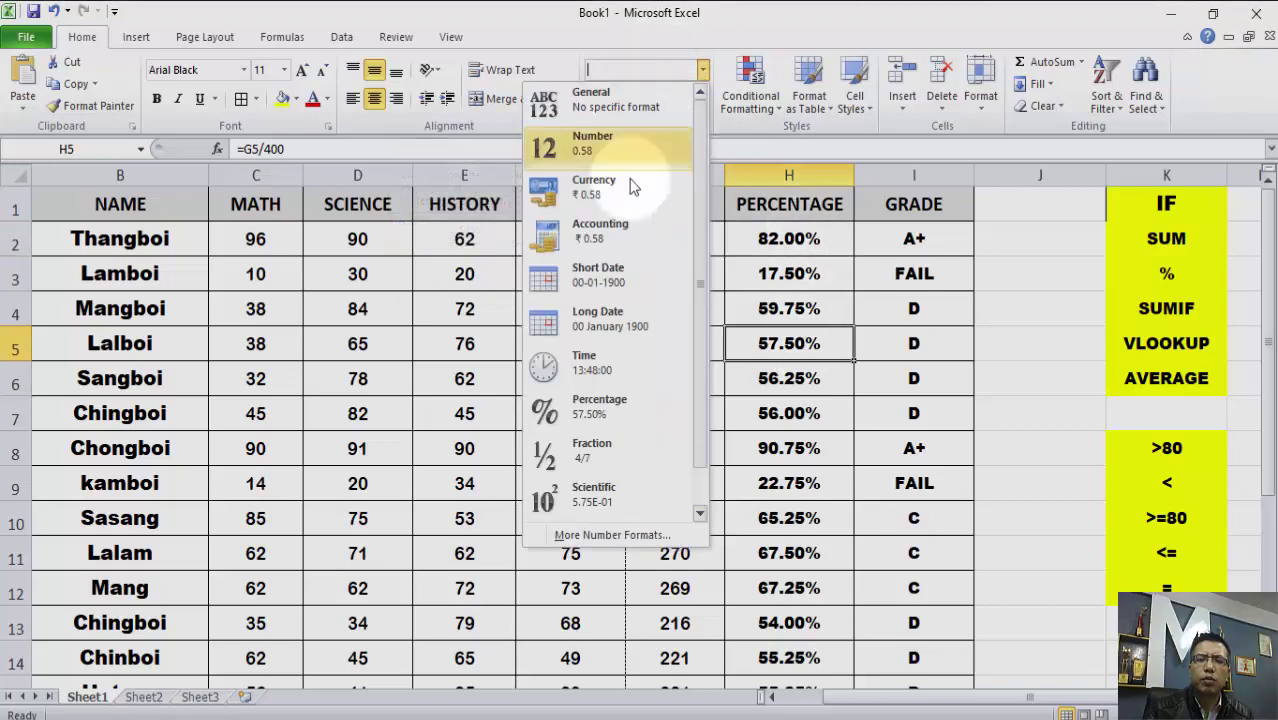
{"action": "left_click", "coordinate": [701, 76]}
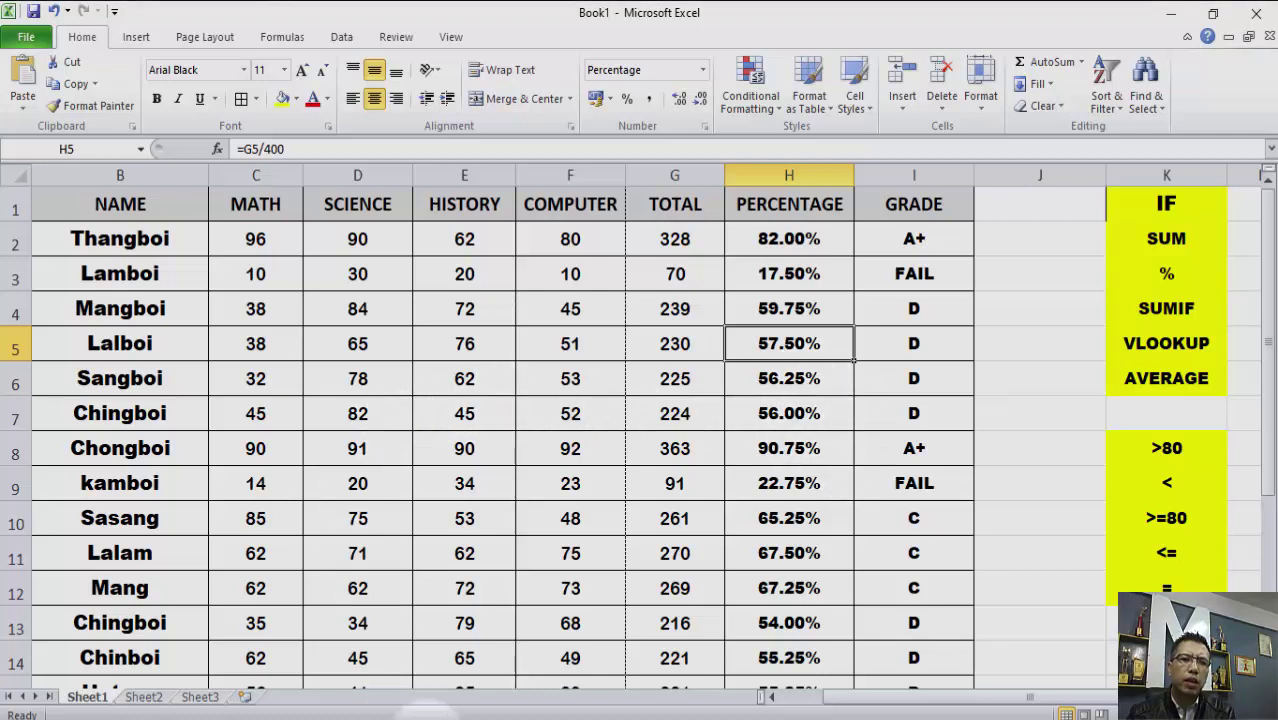
{"action": "mouse_move", "coordinate": [485, 702]}
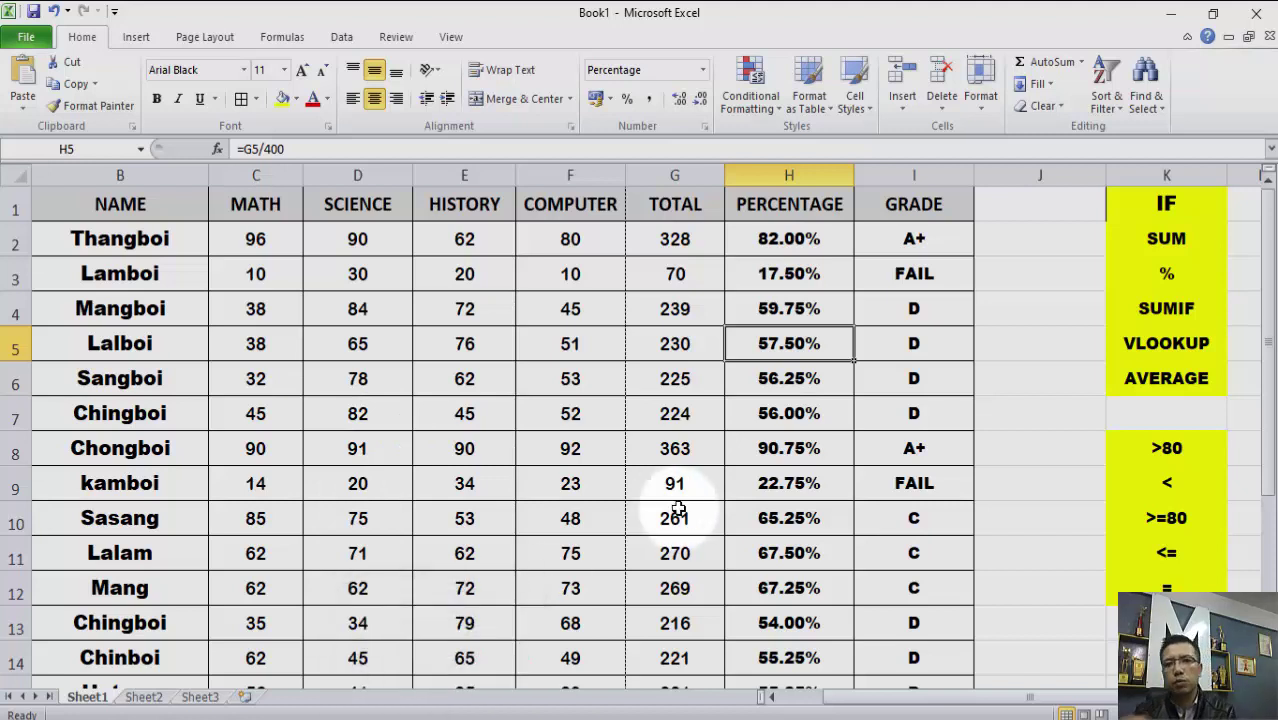